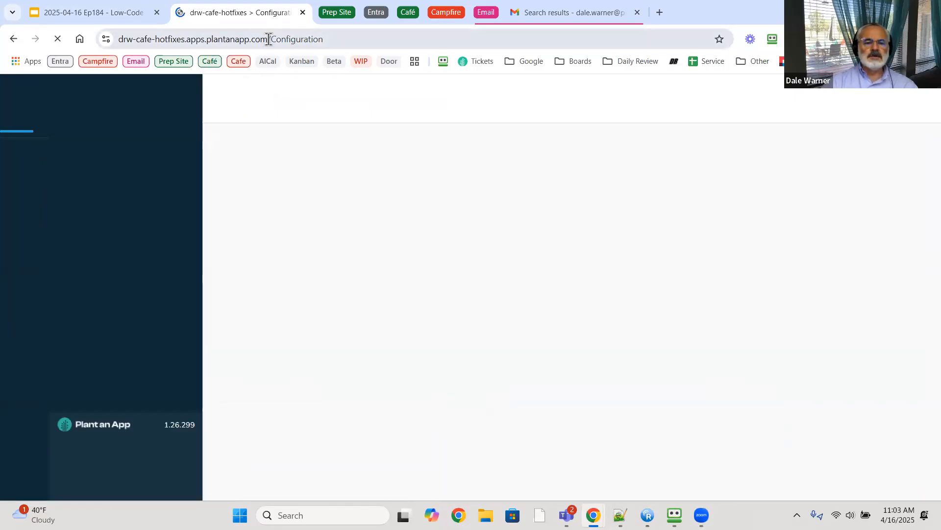
- Delete /Configuration from the web address and load the site root Home page
left_click_drag(268, 38, 296, 39)
left_click_drag(441, 37, 444, 38)
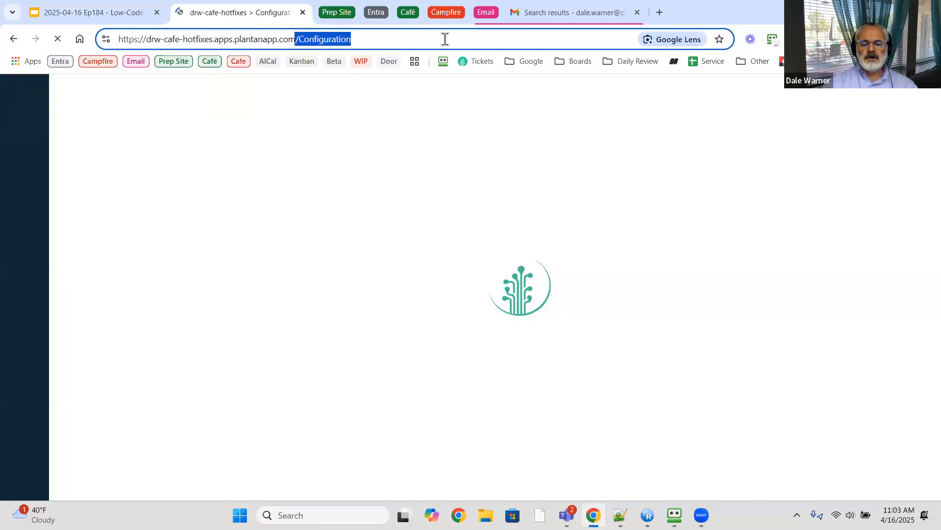
key("BackSpace")
key("Return")
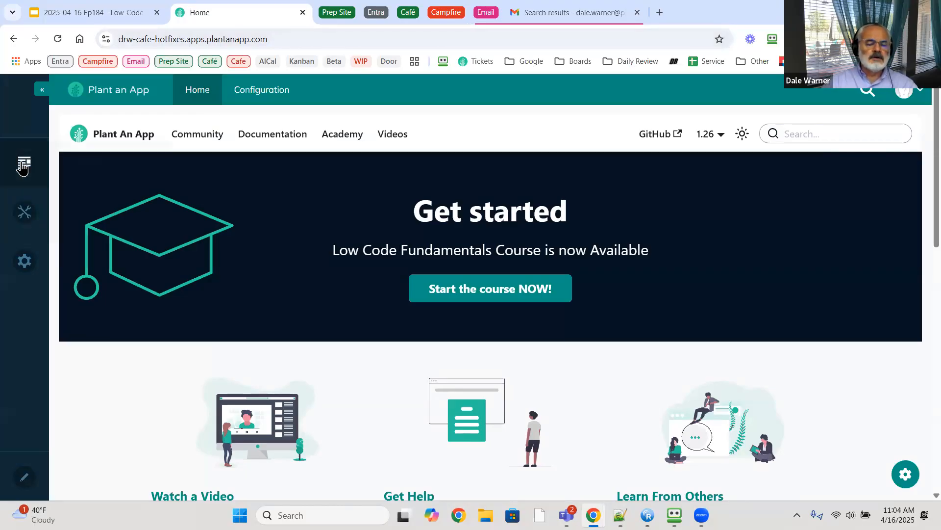
- In Content > Pages, expand Configuration and choose View on the UpdatesScreen page
mouse_move(23, 166)
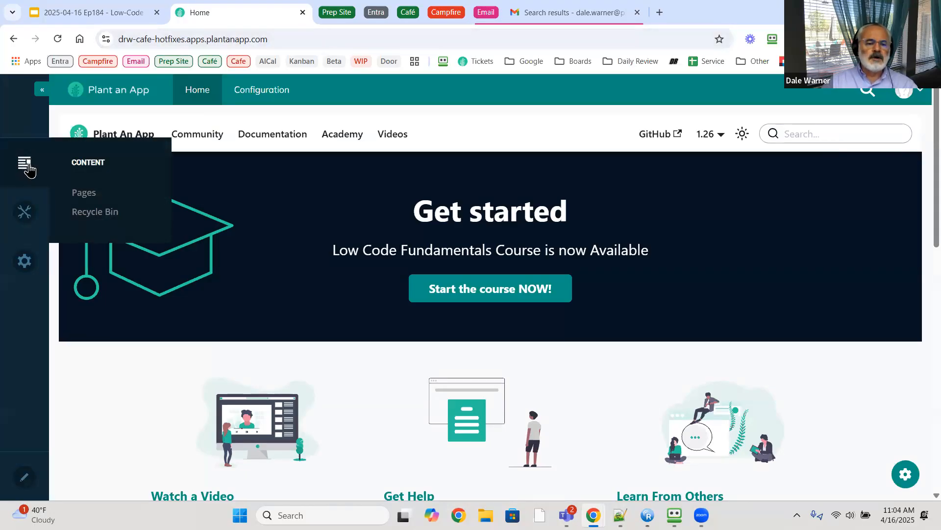
left_click(81, 199)
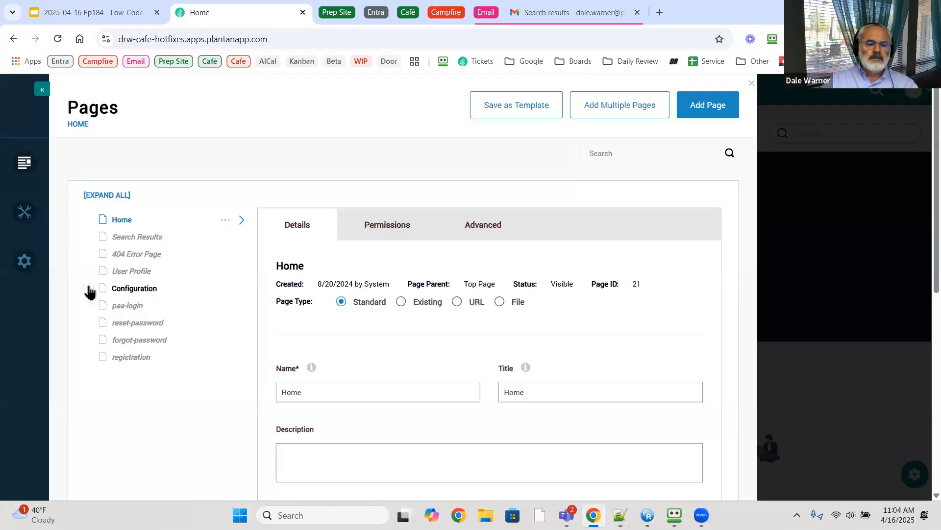
left_click(89, 289)
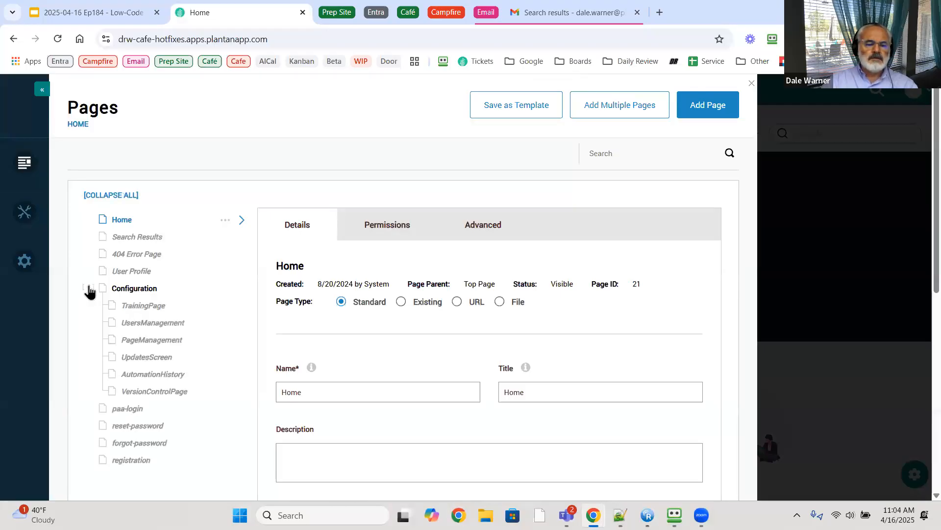
scroll(130, 162, "down", 3)
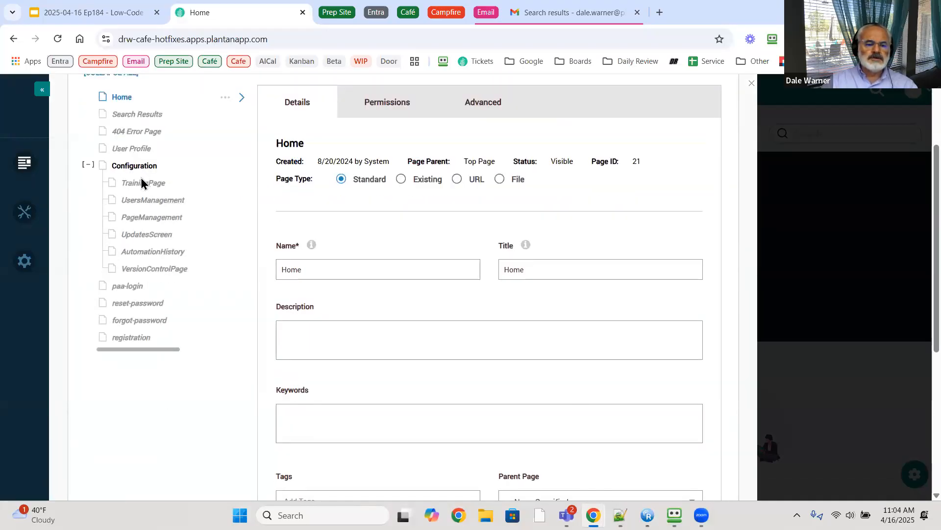
left_click(155, 237)
left_click(227, 235)
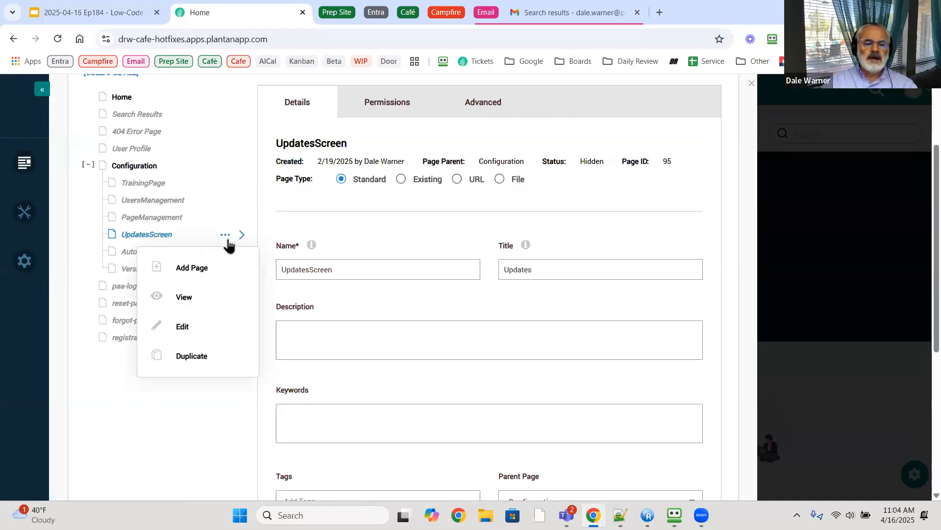
left_click(201, 298)
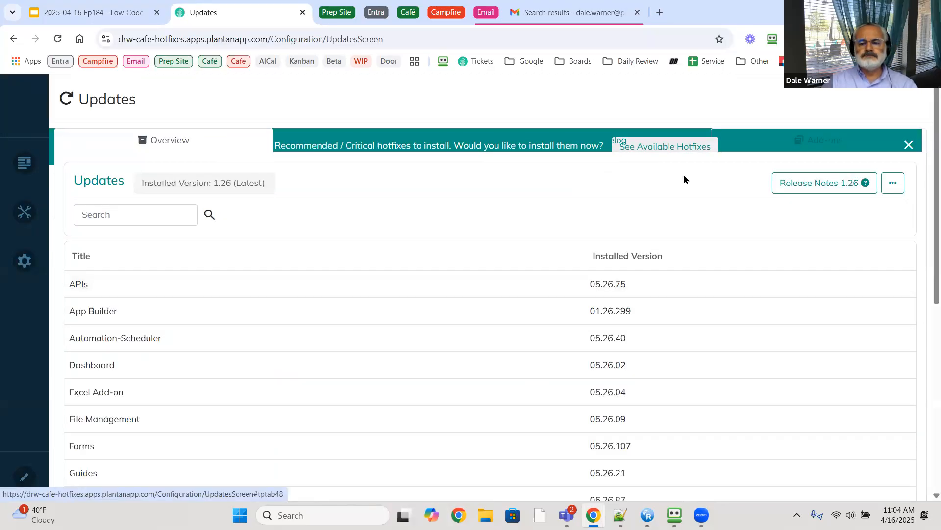
- Show the Hotfixes tab and expand the release notes for App Builder 01.26.303
left_click(378, 144)
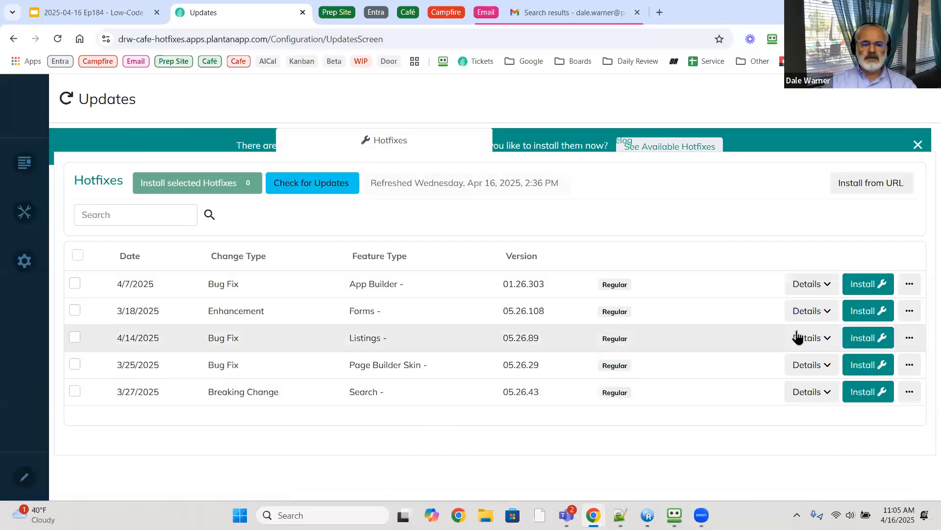
left_click(825, 288)
scroll(824, 289, "down", 1)
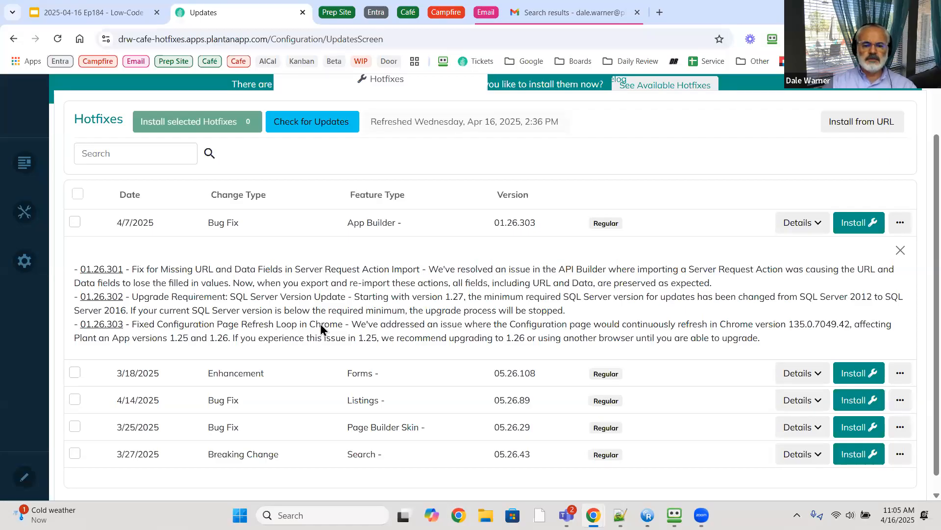
- Close the App Builder notes, then open and close the Forms and Listings hotfix notes
left_click(901, 251)
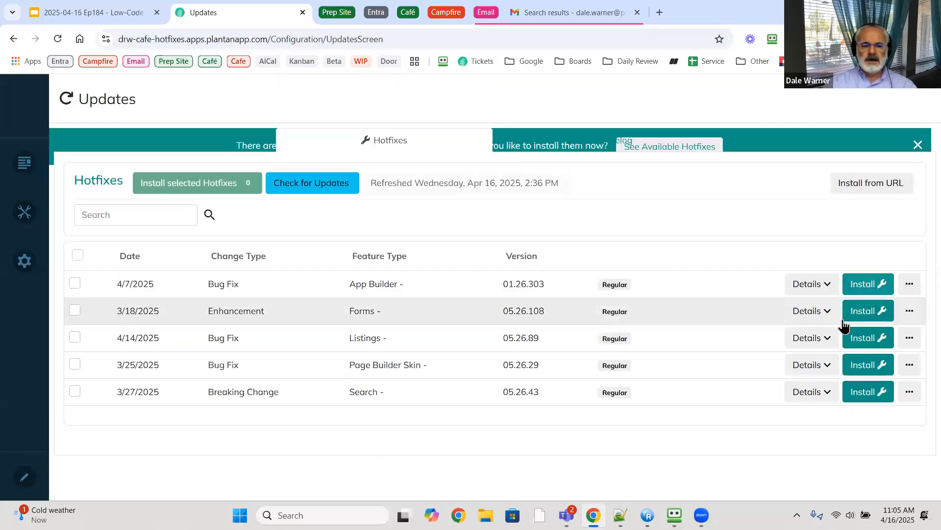
left_click(817, 314)
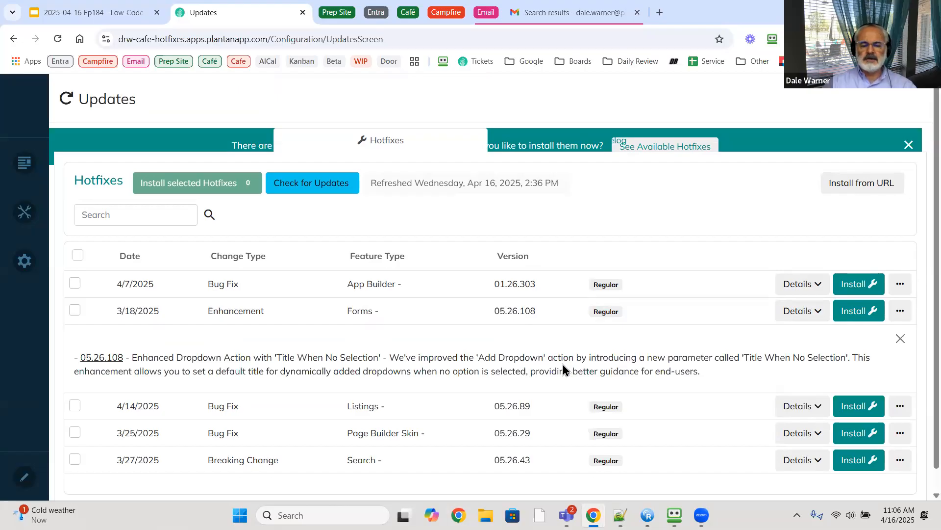
left_click(902, 340)
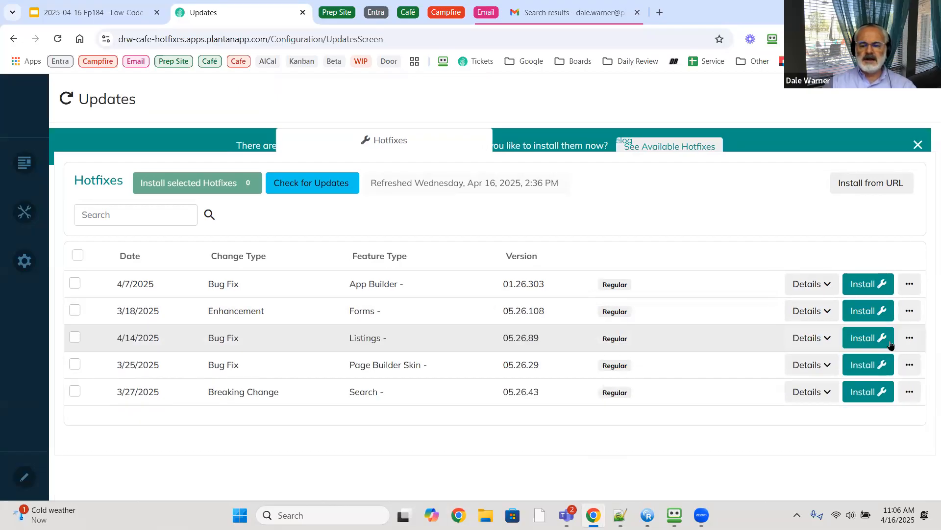
left_click(820, 345)
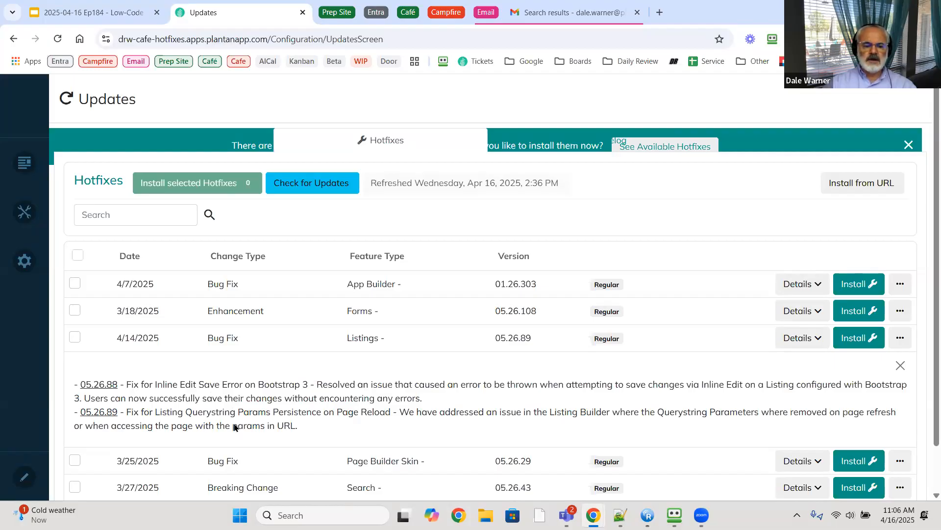
scroll(235, 426, "down", 1)
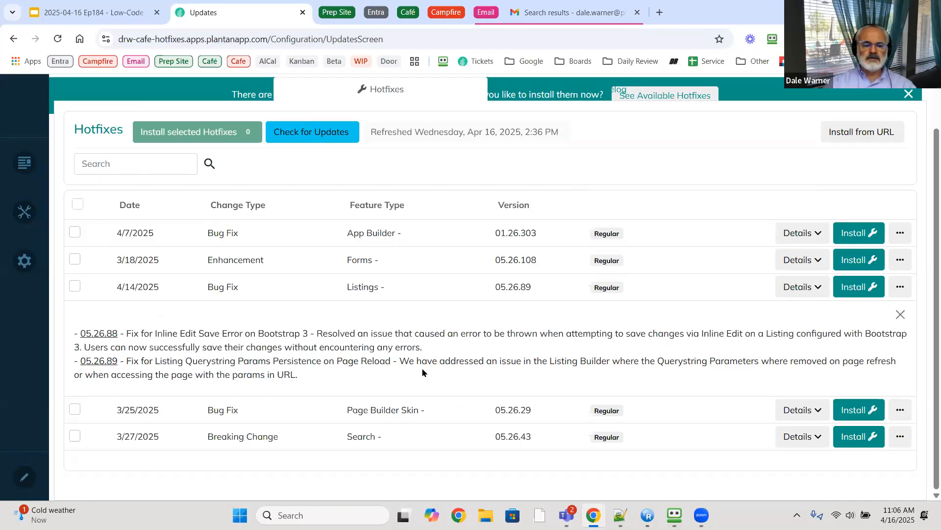
left_click(900, 315)
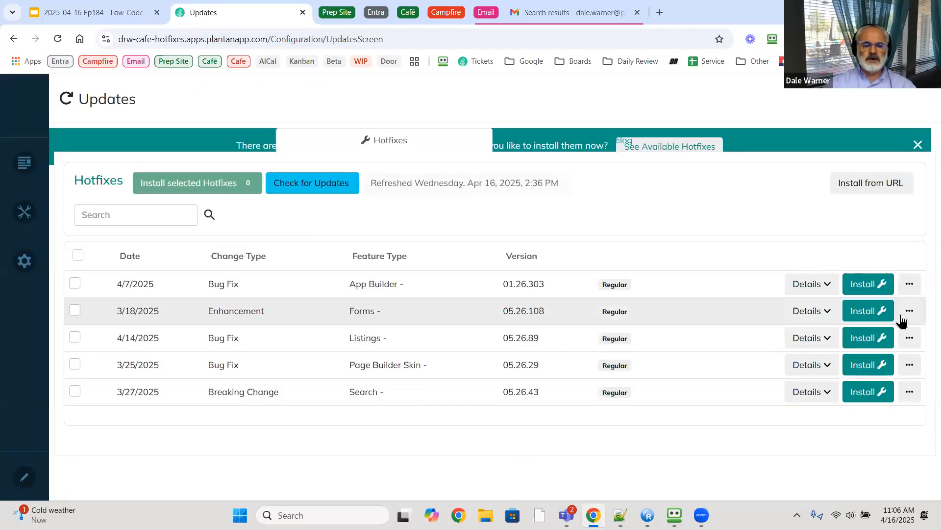
- Open and close the Page Builder Skin notes, then expand the Search 05.26.43 notes
left_click(825, 368)
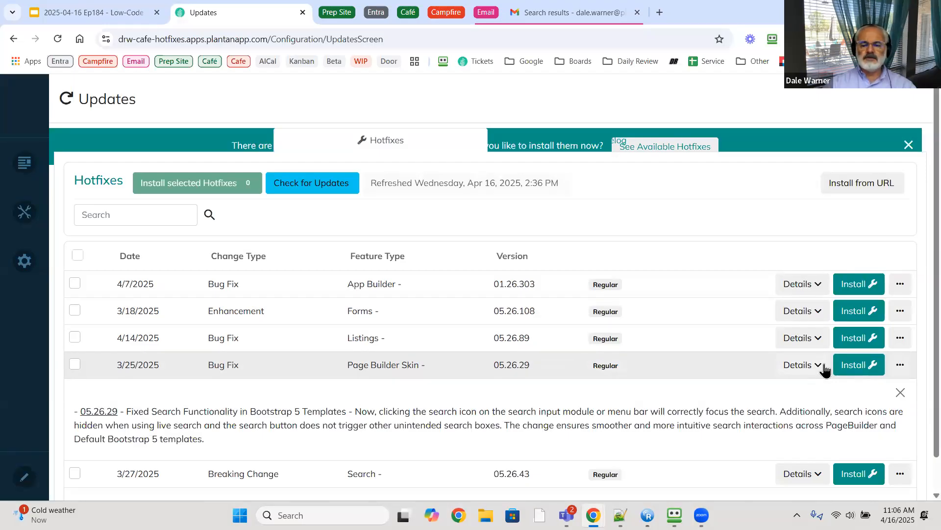
left_click(898, 396)
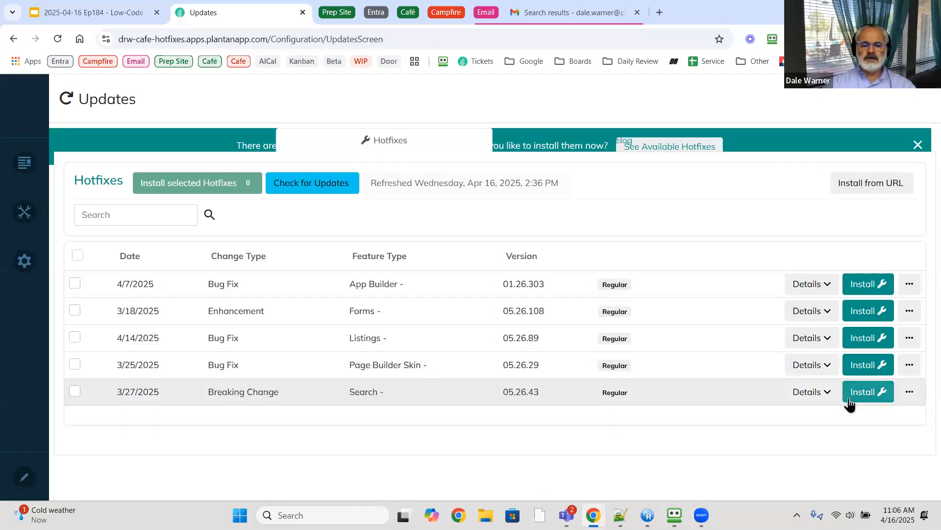
left_click(805, 392)
scroll(700, 389, "down", 2)
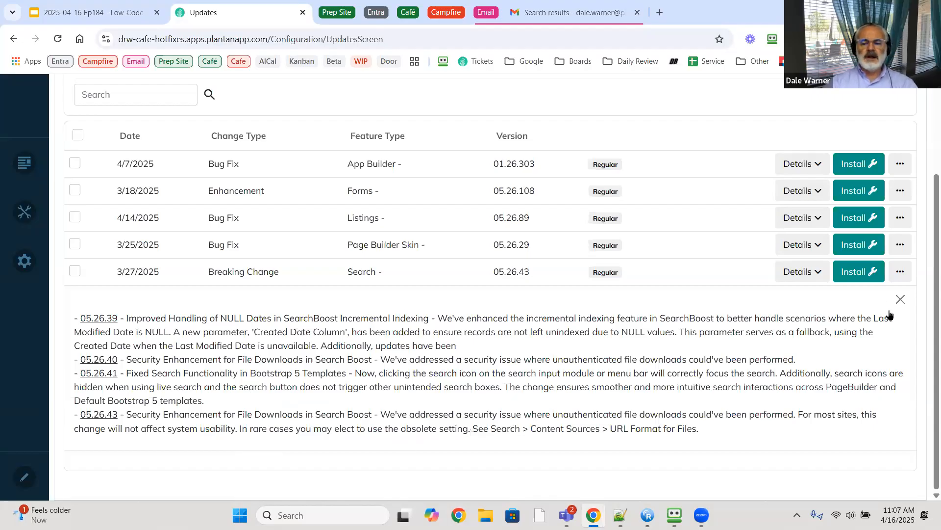
- Collapse the Search notes, check all five hotfixes, and confirm Install selected Hotfixes (5)
left_click(901, 299)
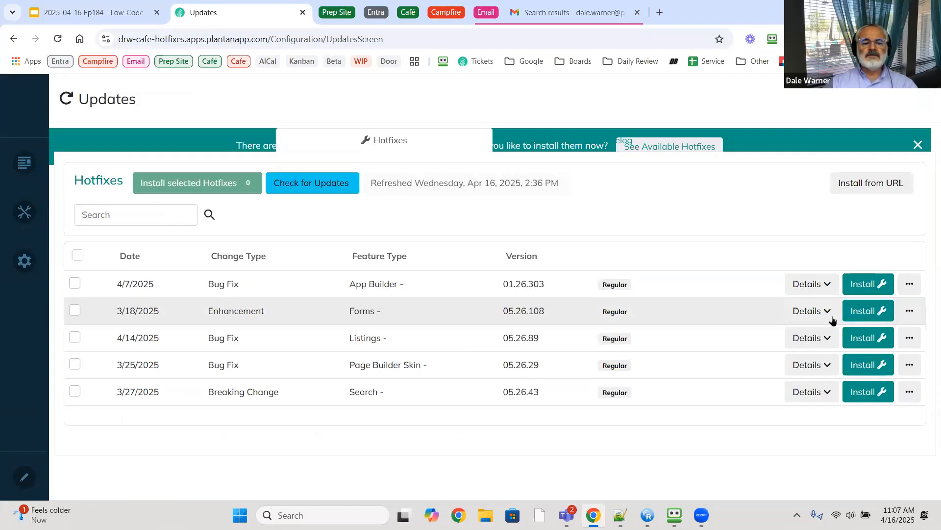
left_click(77, 256)
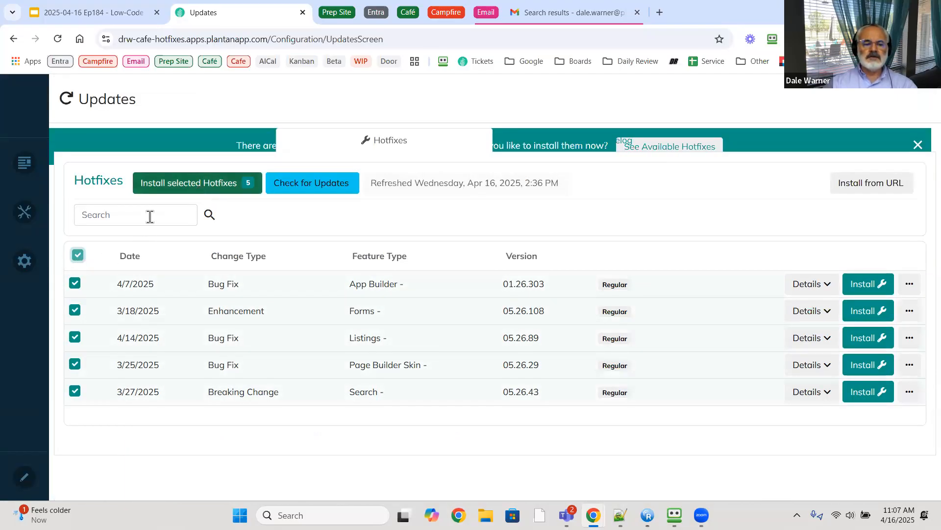
left_click(198, 189)
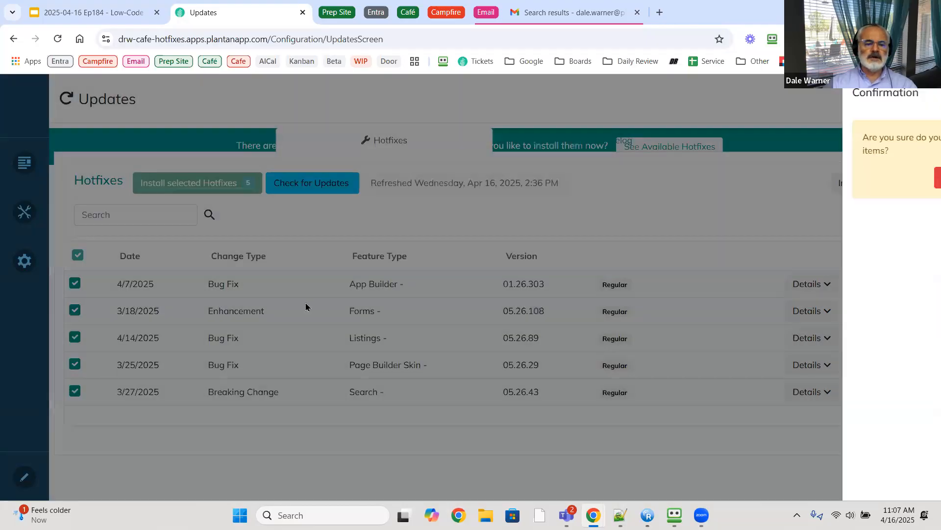
left_click(797, 178)
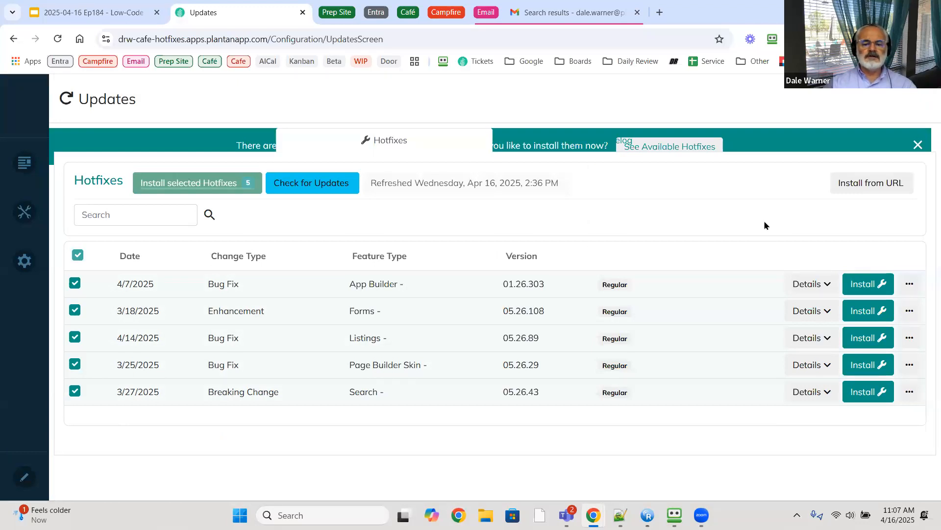
- Switch back to the Google Slides deck and launch the Slideshow full screen
left_click(117, 15)
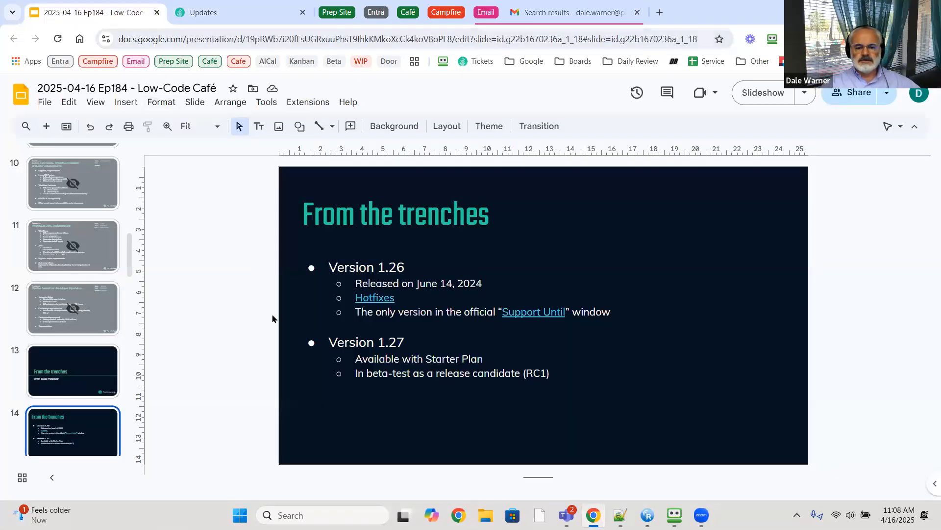
left_click(762, 95)
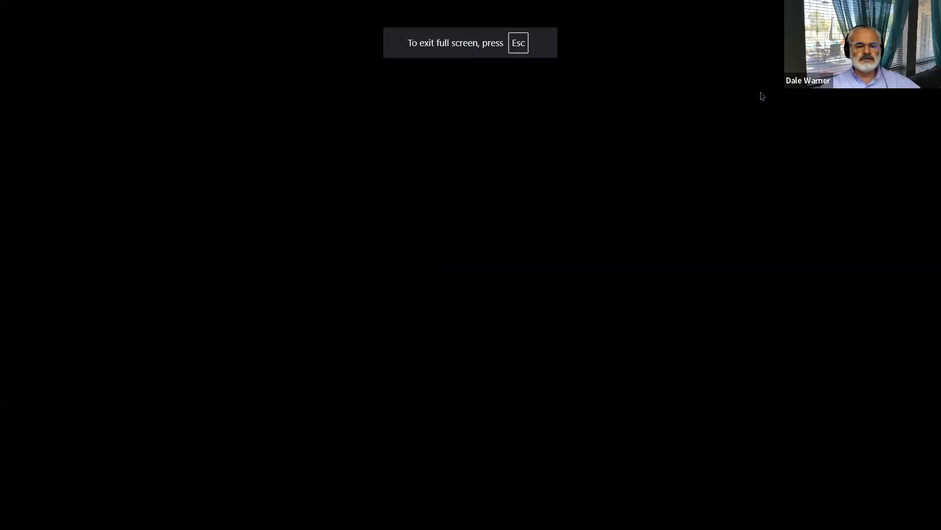
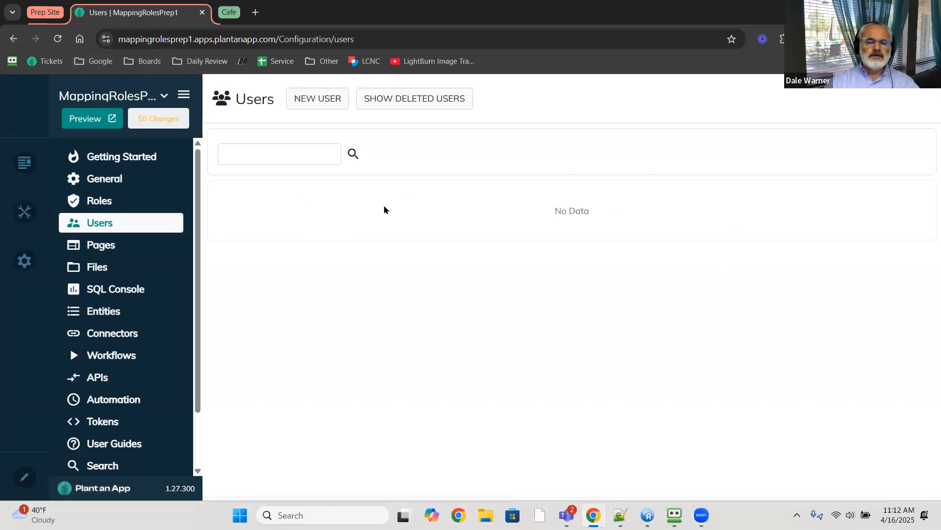
- Review the site's Roles and Users lists, then return to the Slides window's Prep Site tabs
left_click(103, 208)
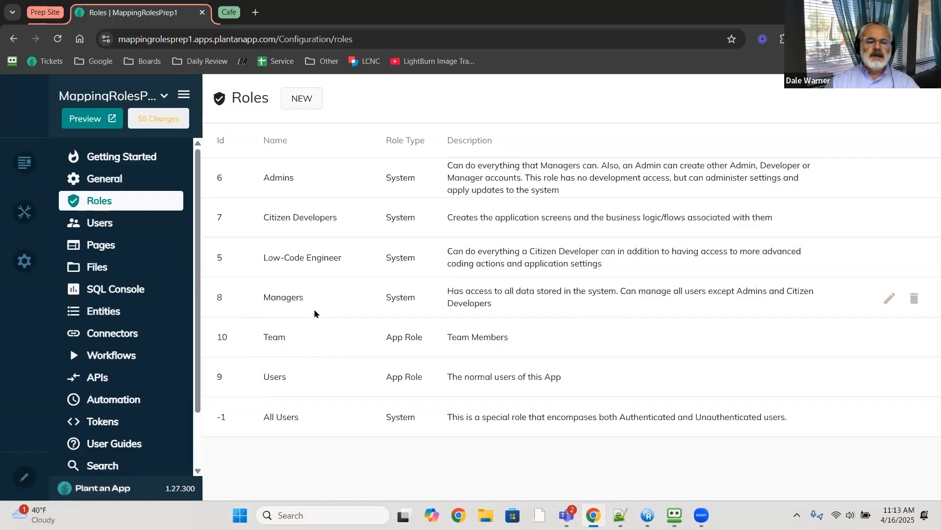
left_click(113, 227)
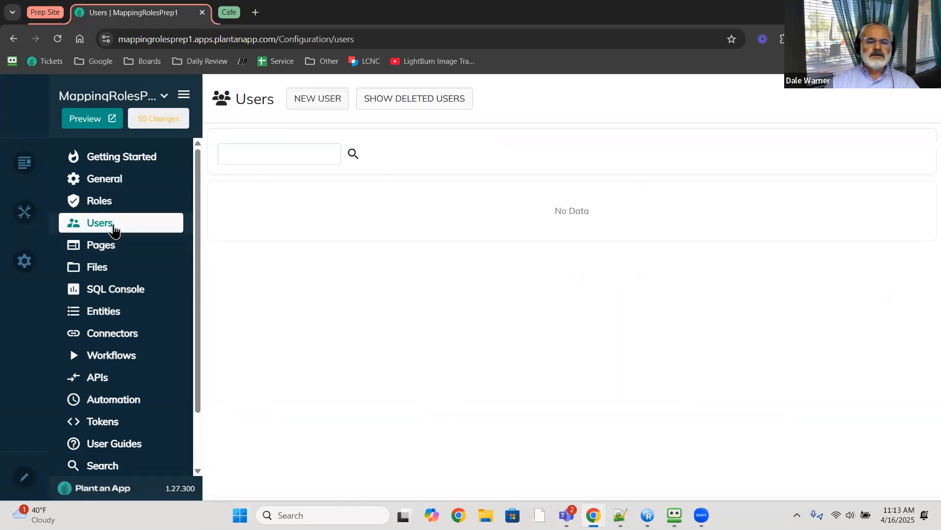
key("alt+Tab")
left_click(332, 12)
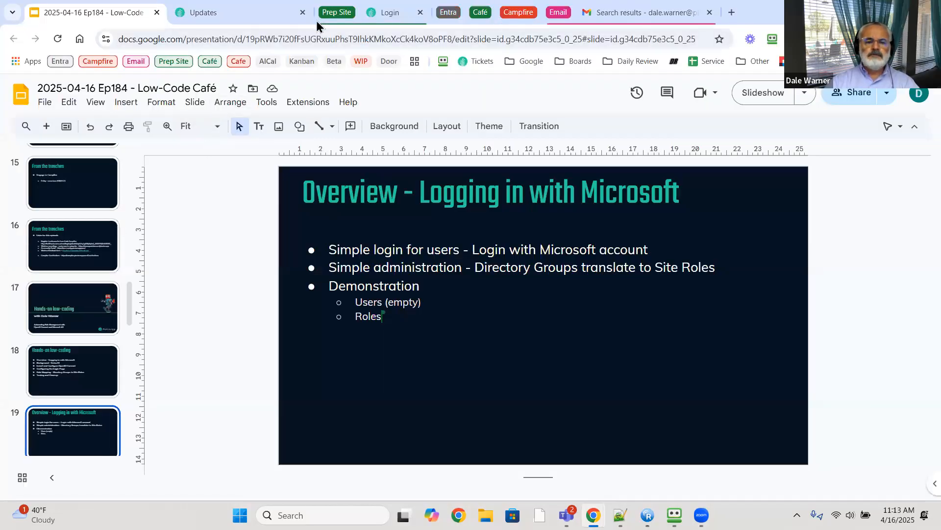
- Reload the MappingRolesPrep1 login page and sign in with Login with Microsoft
left_click(392, 14)
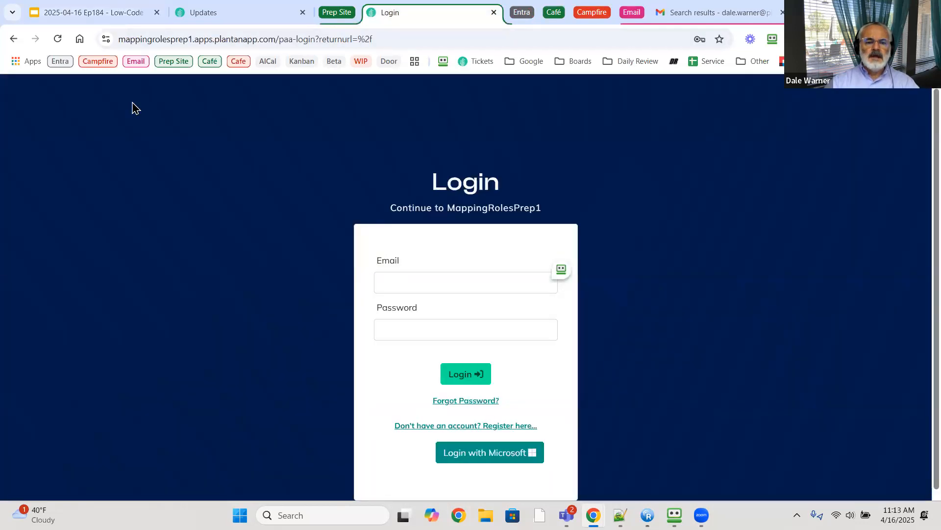
left_click(57, 39)
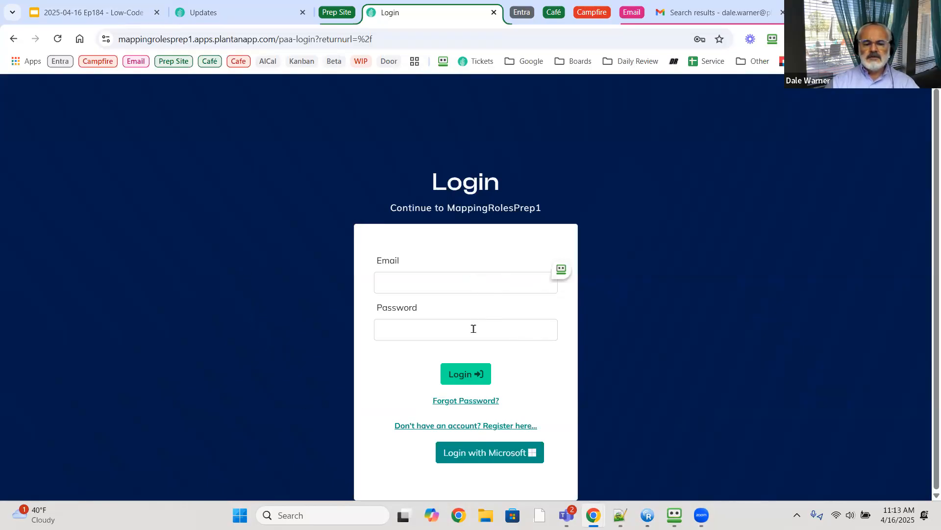
left_click(489, 454)
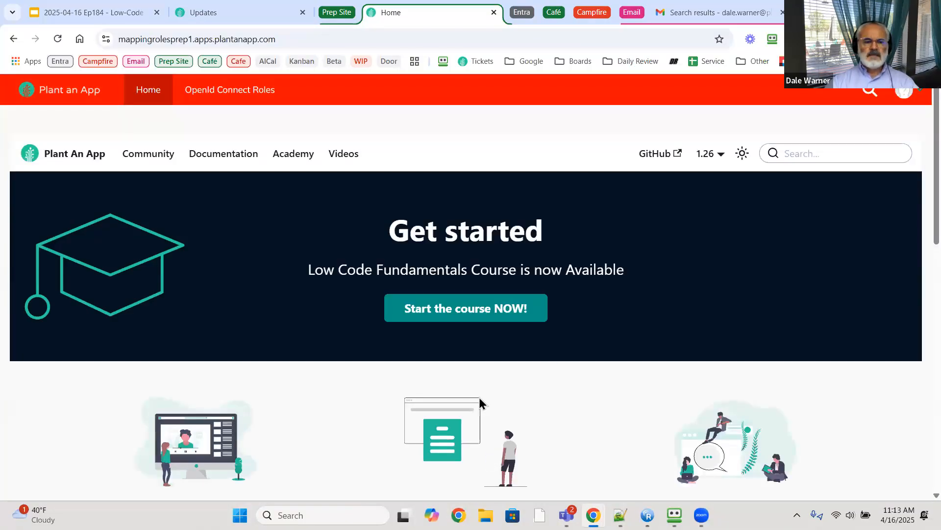
- Check the signed-in account, then reload the admin Users list, which still shows No Data
left_click(907, 96)
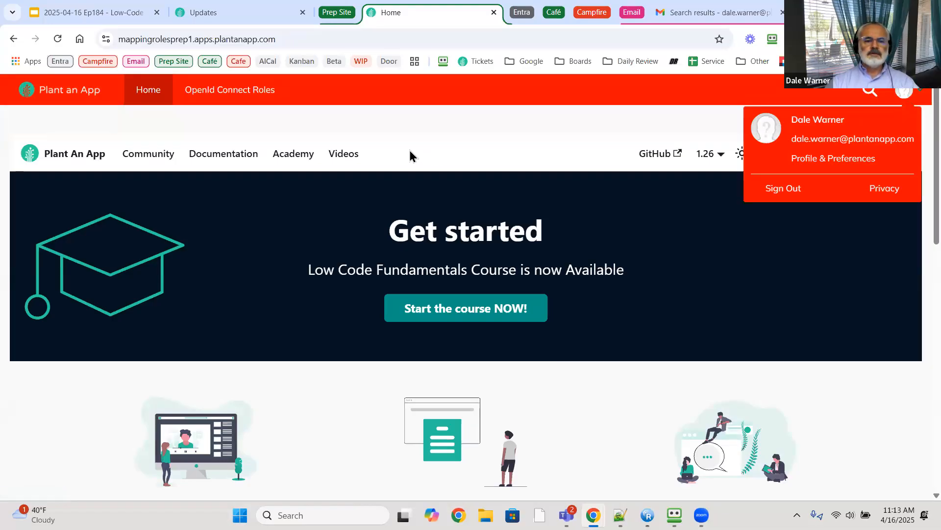
key("alt+Tab")
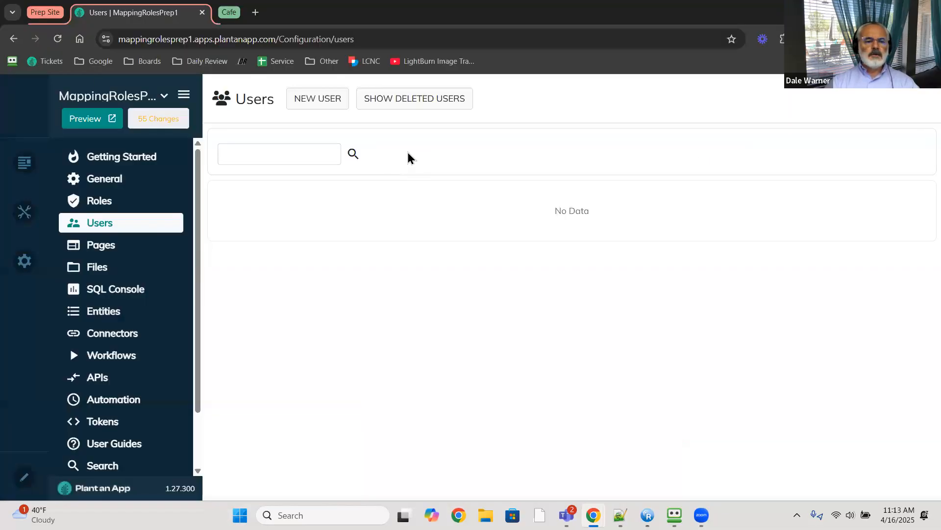
left_click(57, 39)
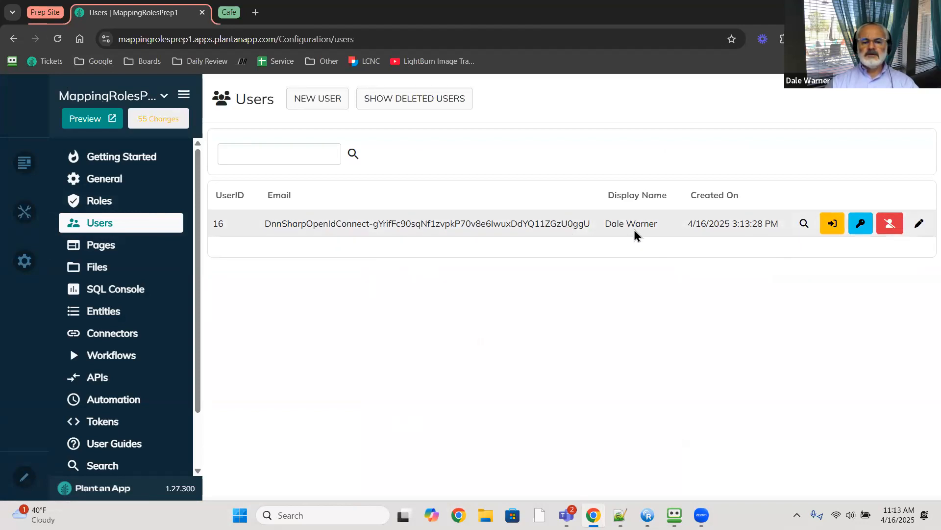
- Open the new user's details to verify the Managers, Team and Users roles, then close them
left_click(920, 225)
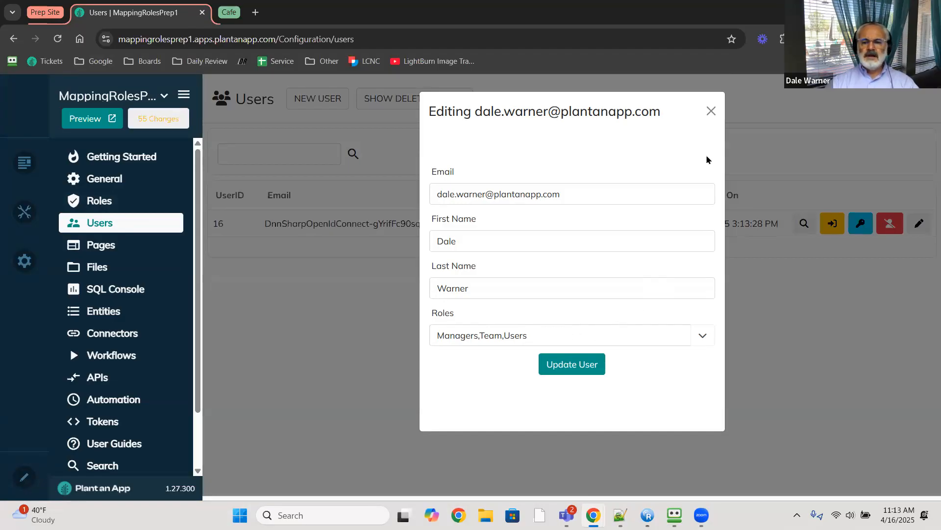
left_click(711, 111)
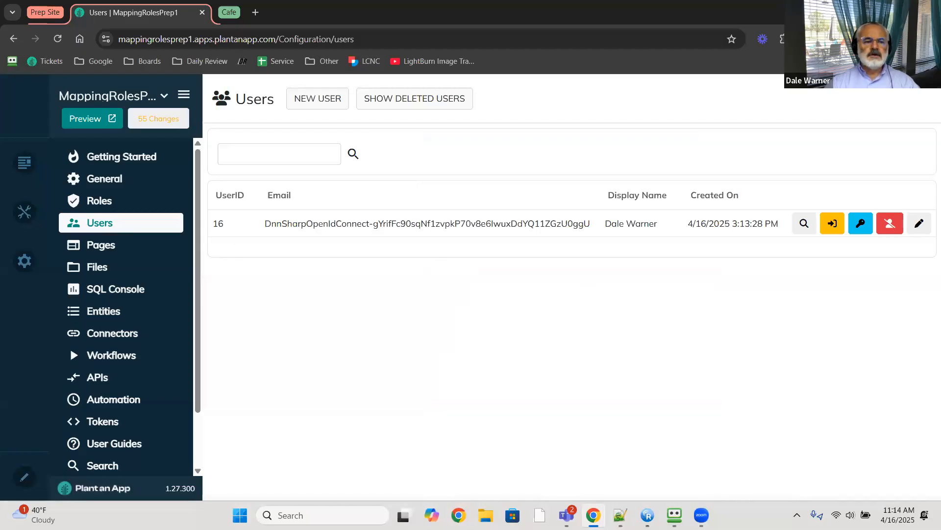
left_click(47, 12)
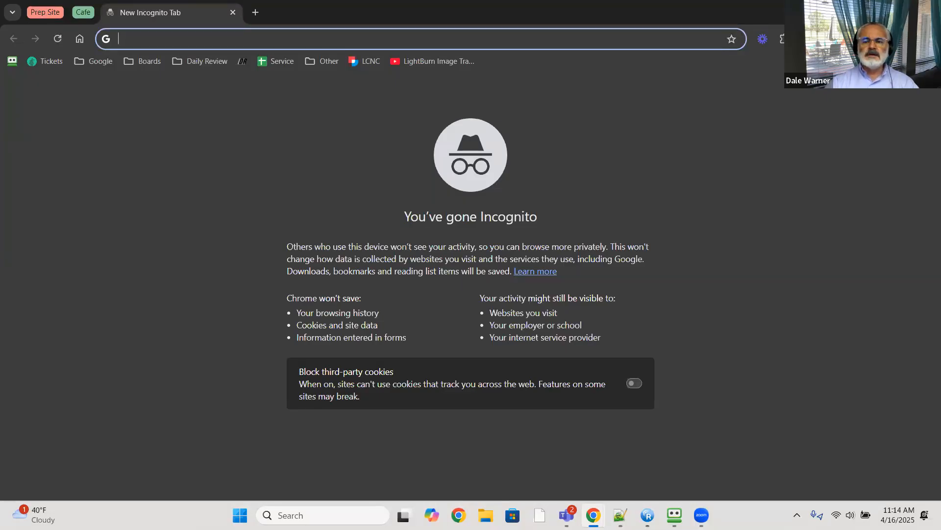
- Return to the main Chrome window, toggle the Prep Site tab group, and select the Slides tab
key("alt+Tab")
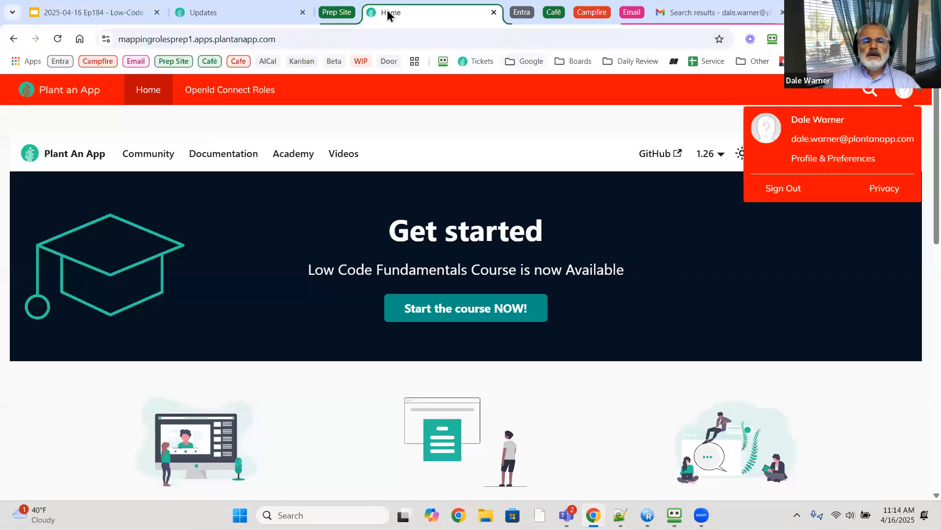
left_click(333, 13)
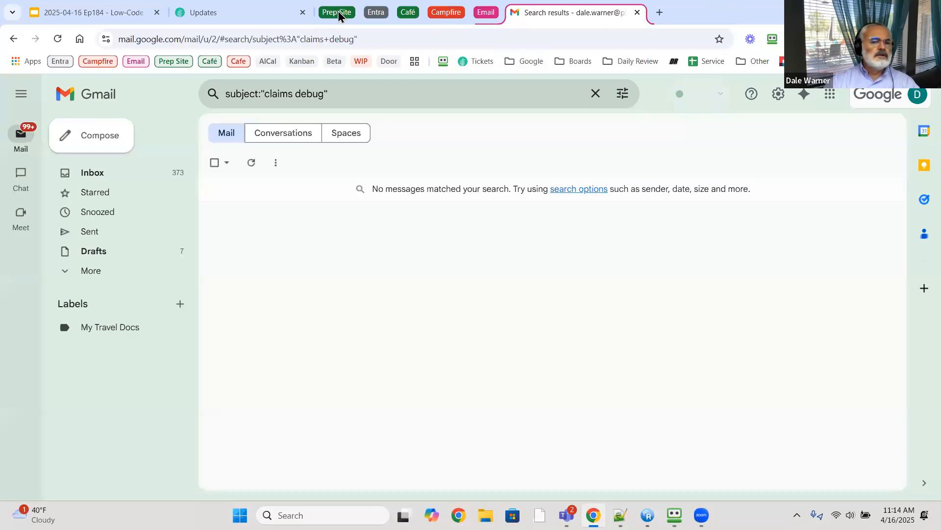
left_click(338, 14)
left_click(338, 13)
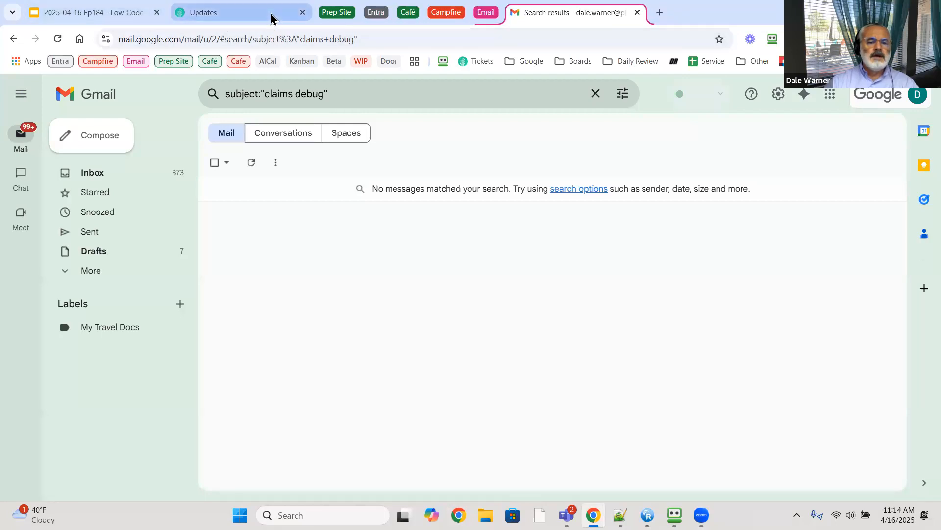
left_click(120, 13)
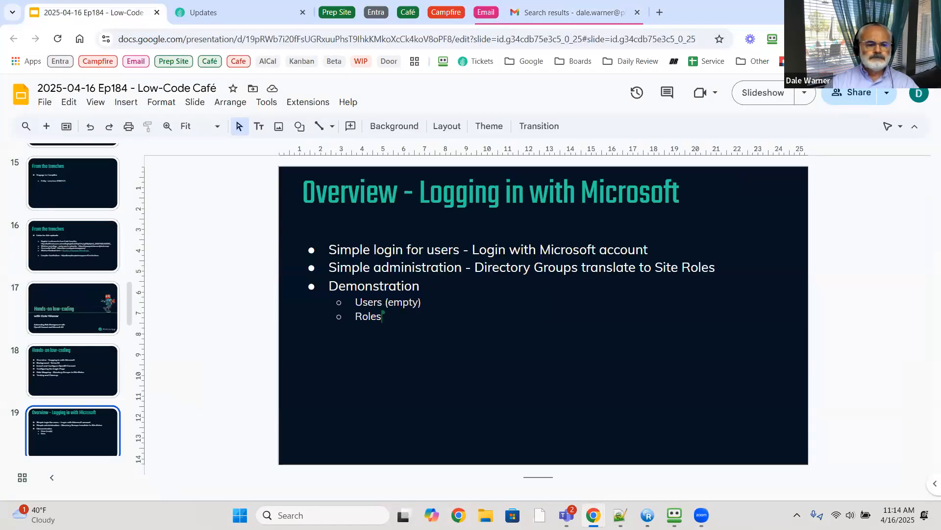
- Advance to slide 20, Background - Entra ID, and expand the Entra tab group
scroll(99, 296, "down", 3)
key("Down")
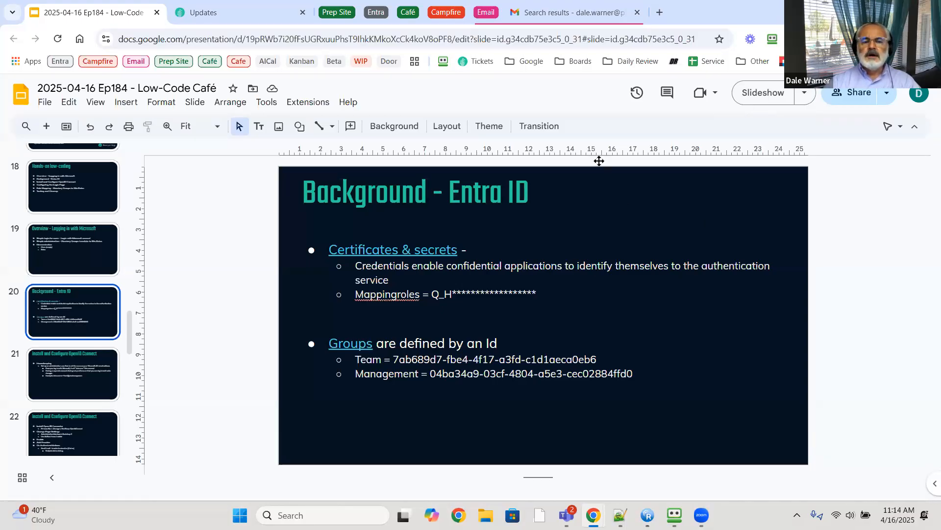
left_click(391, 15)
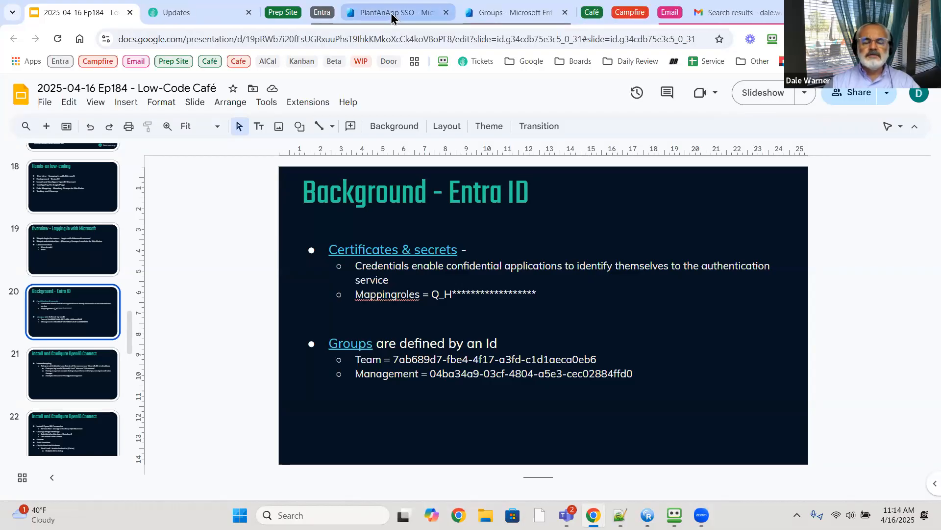
- View the PlantAnApp SSO client secrets, including mappingroles, then open the All groups list
left_click(392, 14)
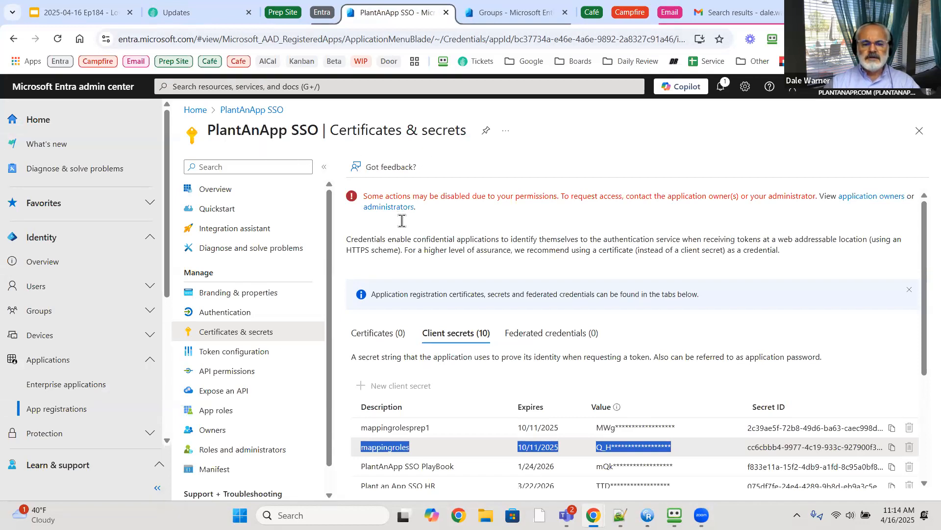
scroll(397, 294, "down", 3)
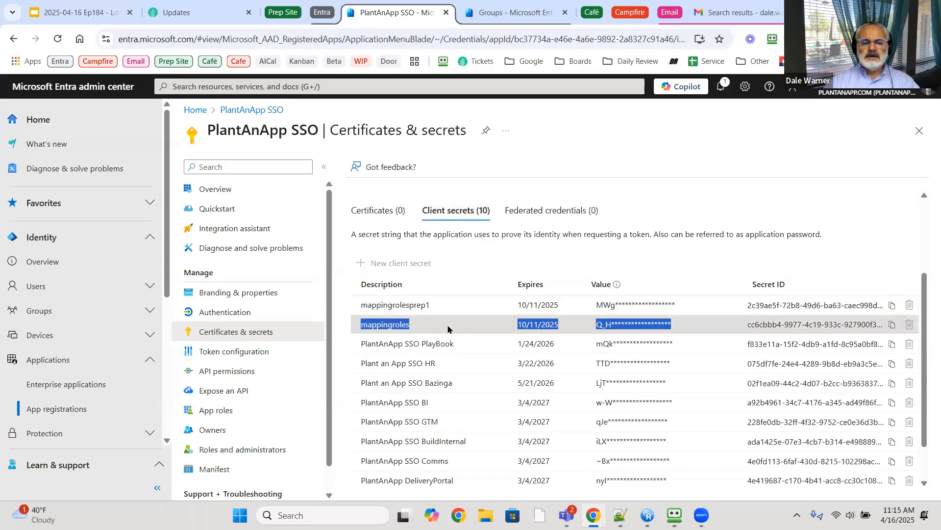
left_click(489, 14)
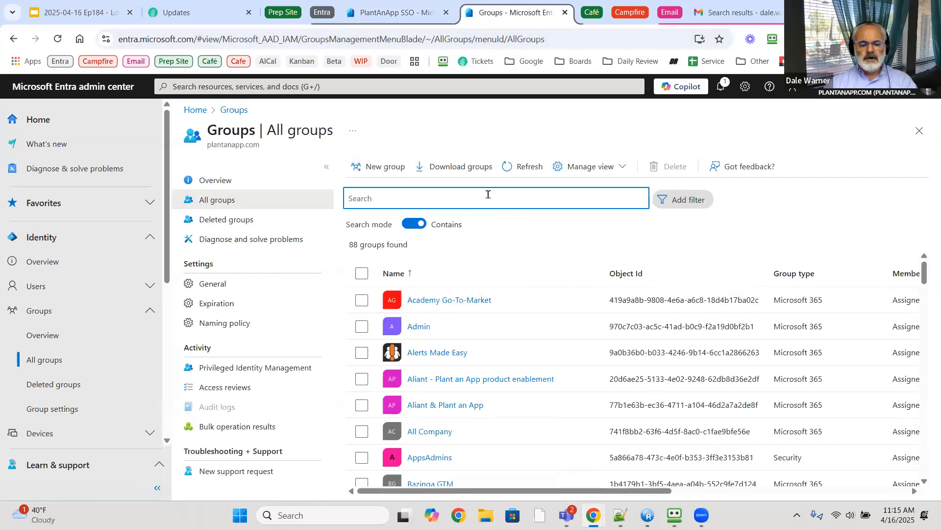
- Search groups for 'tea' and 'man' to find the Team and Management Object Ids, then show slide 21
type("tea")
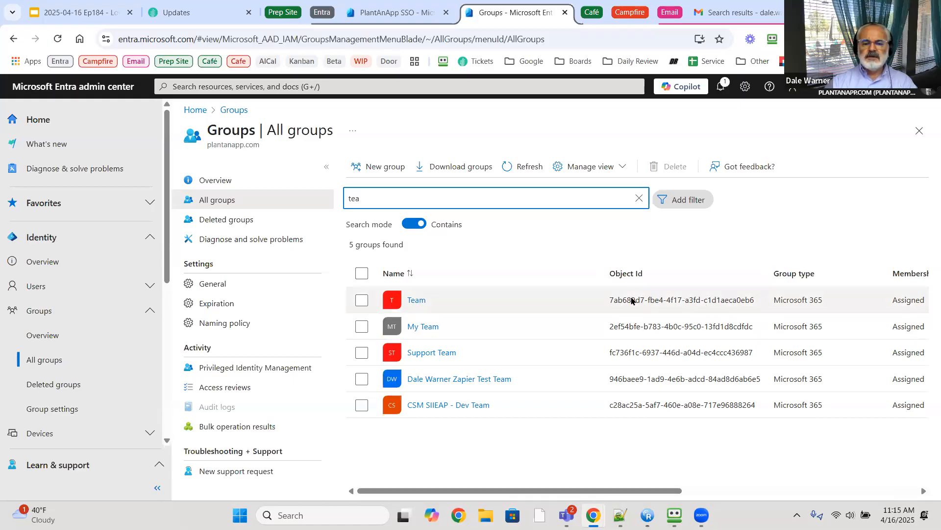
type("man")
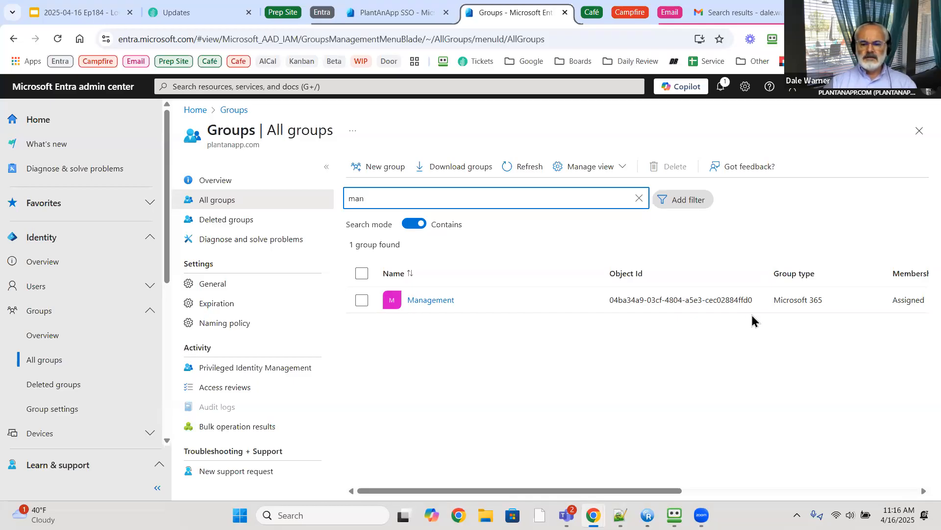
left_click(316, 16)
left_click(95, 14)
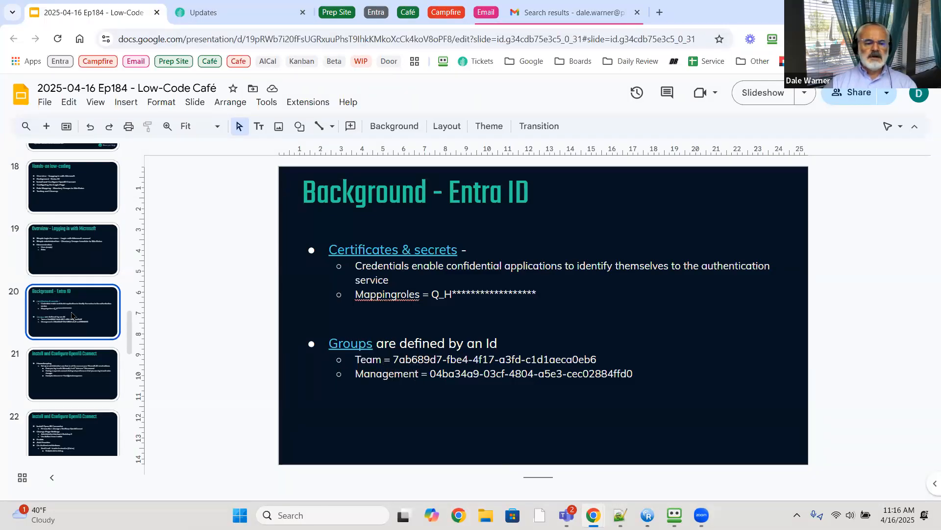
scroll(72, 316, "down", 1)
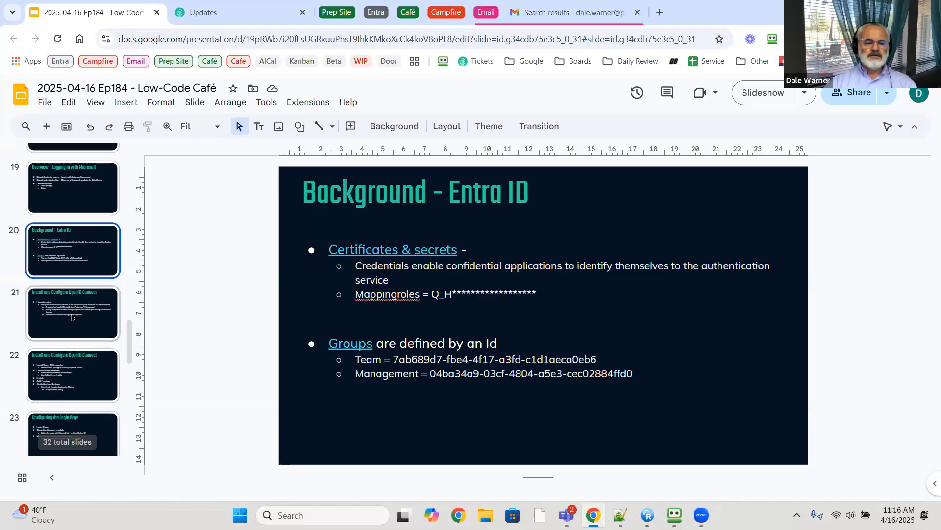
left_click(73, 317)
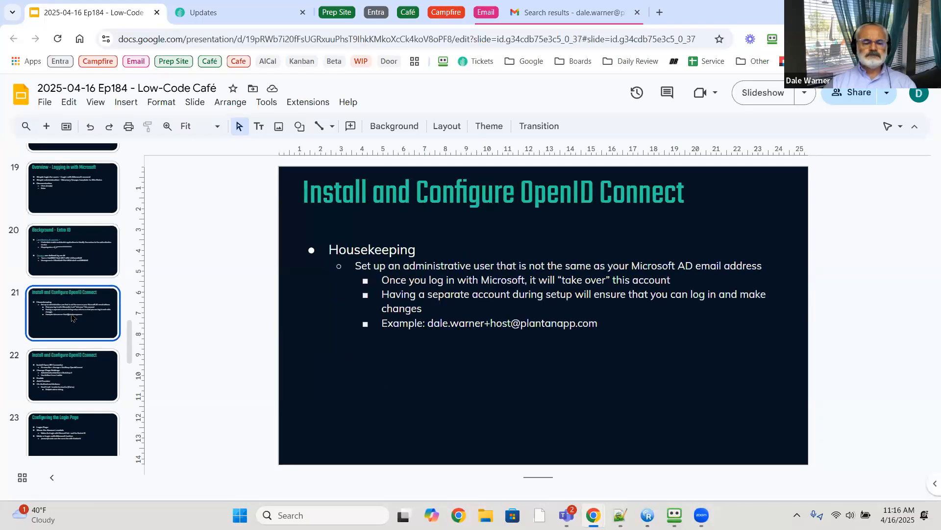
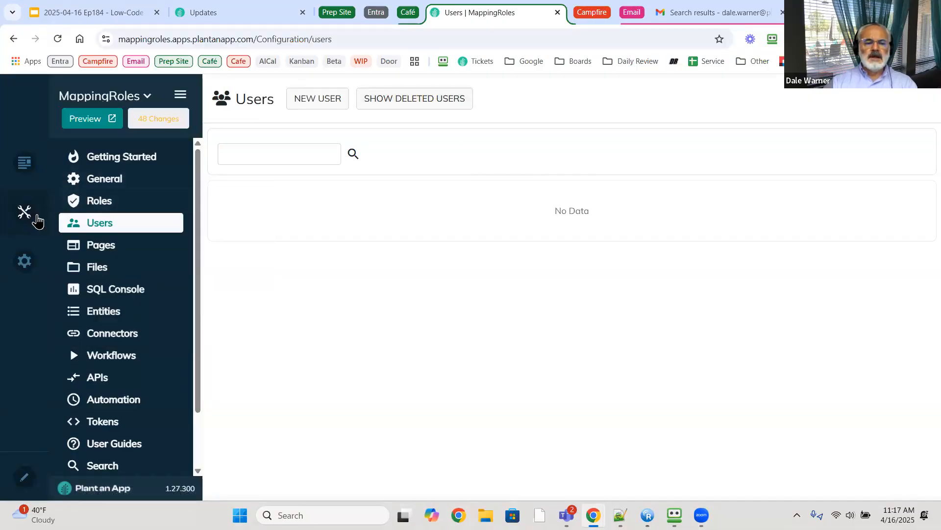
- Check the host-level user list, then start a new user on the MappingRoles Users page
mouse_move(36, 215)
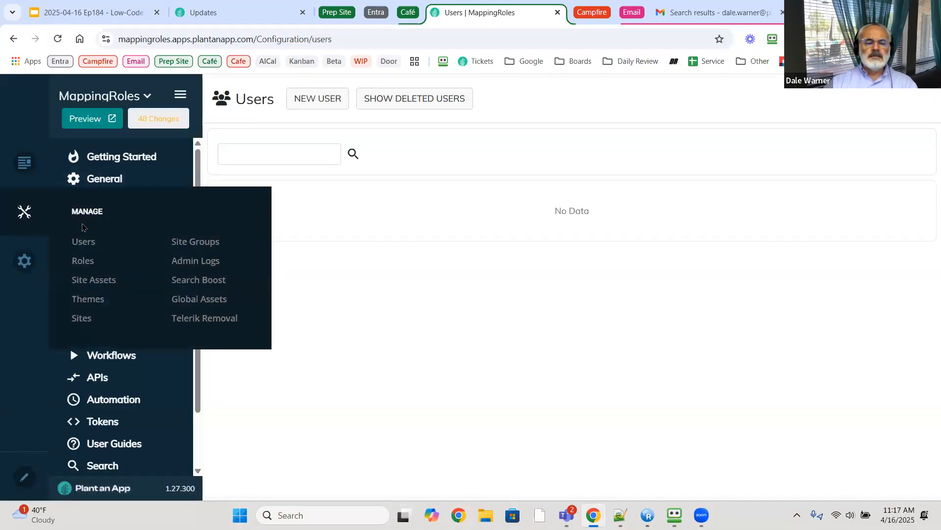
left_click(82, 243)
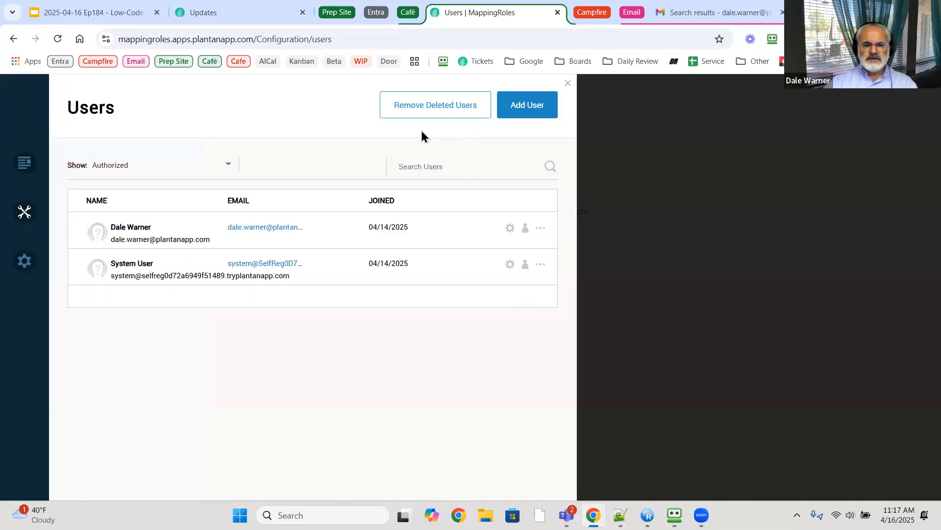
left_click(508, 112)
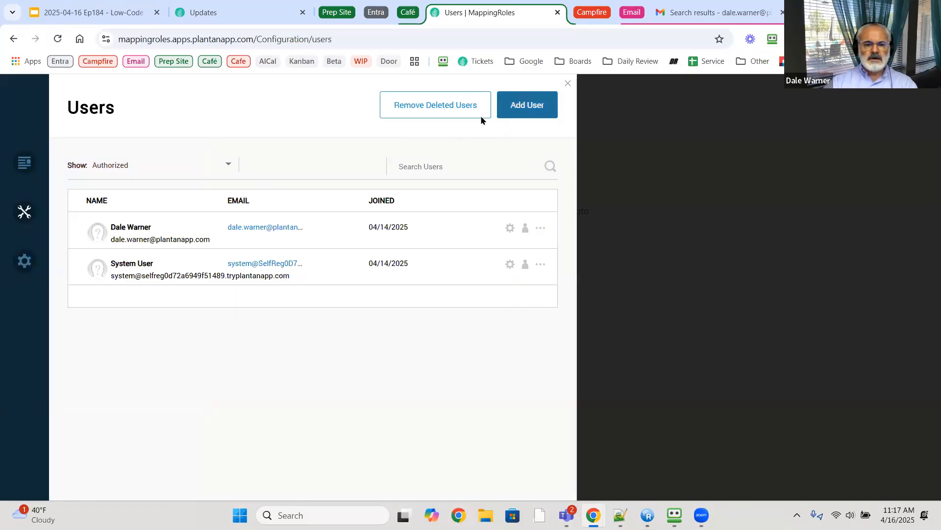
left_click(568, 84)
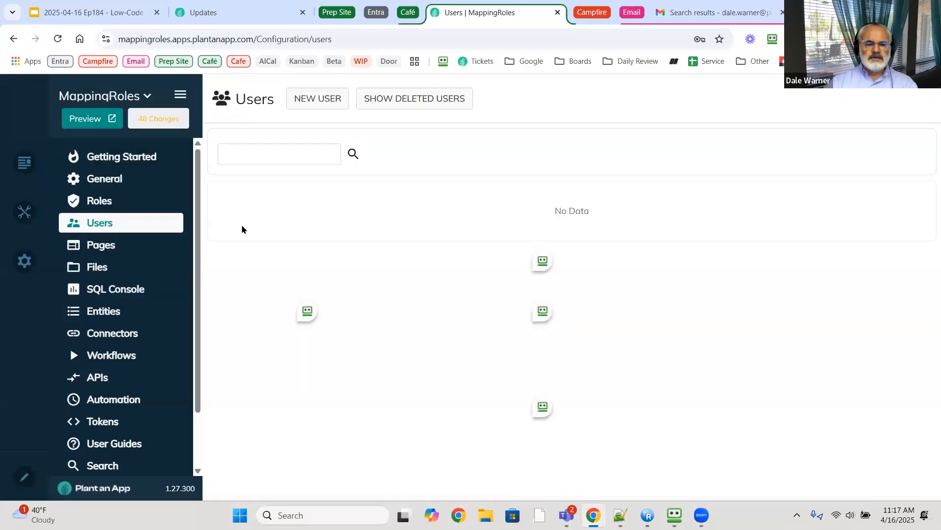
left_click(324, 100)
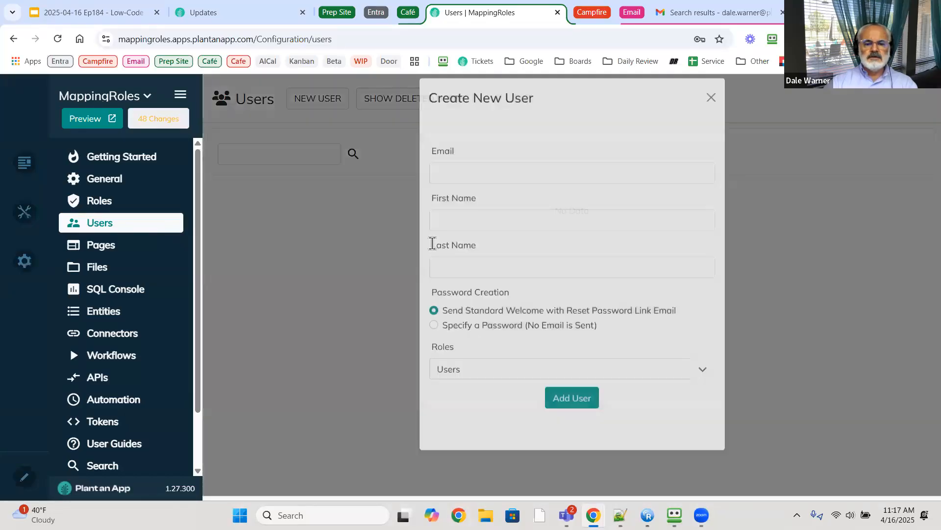
- Enter the new user's email address, first name and last name
left_click(524, 180)
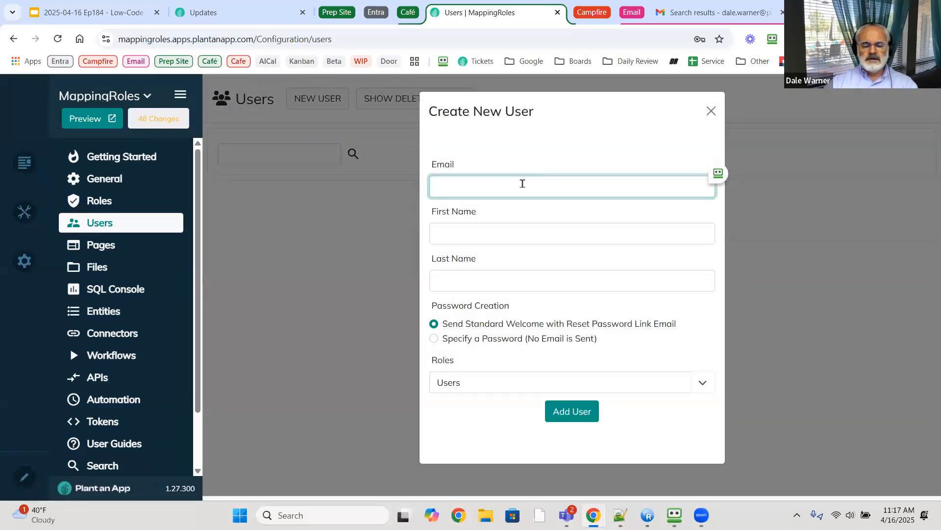
key("ctrl+v")
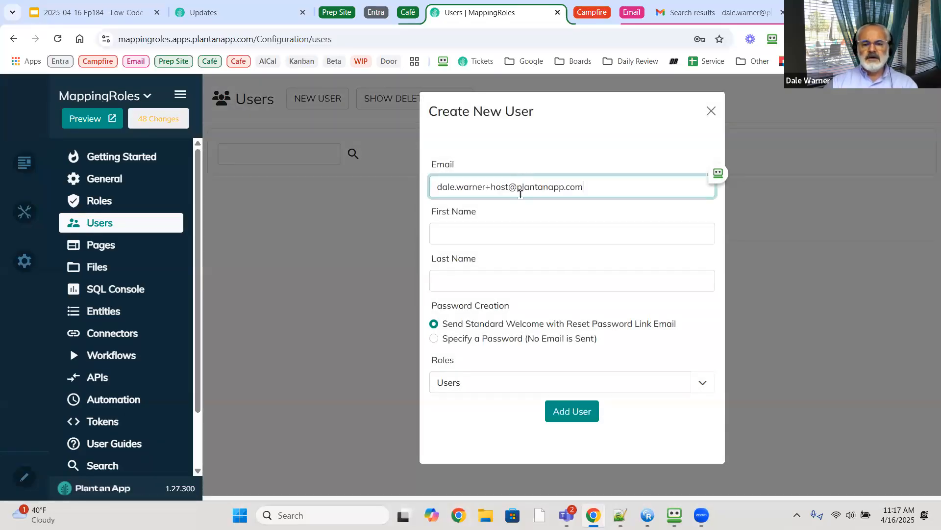
left_click(511, 233)
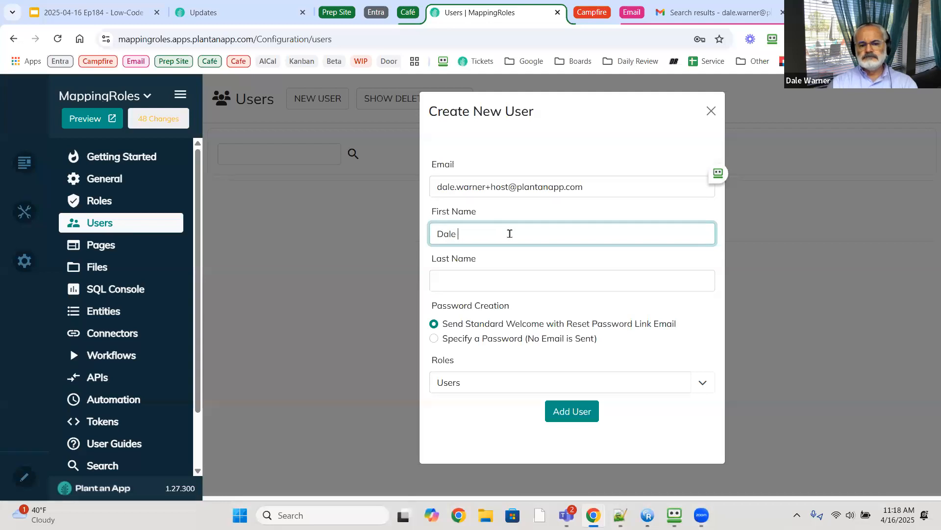
key("Tab")
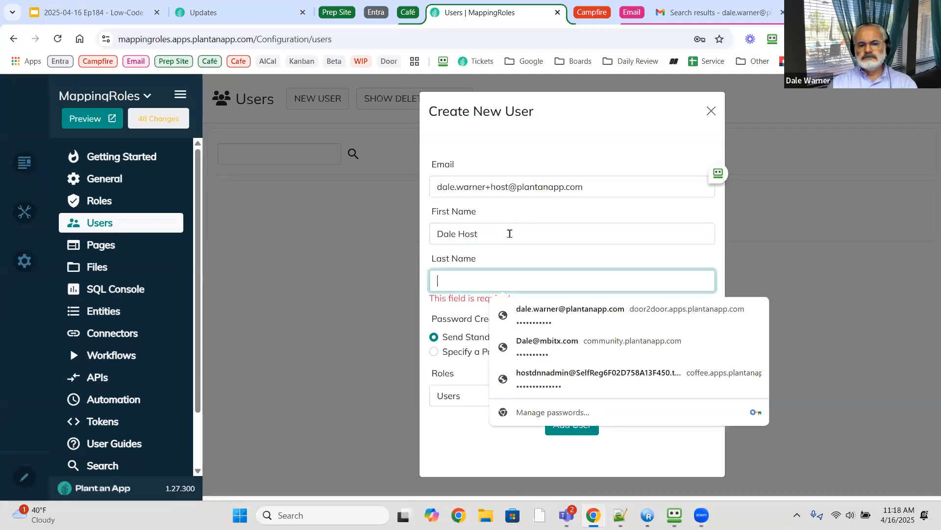
type("Warner")
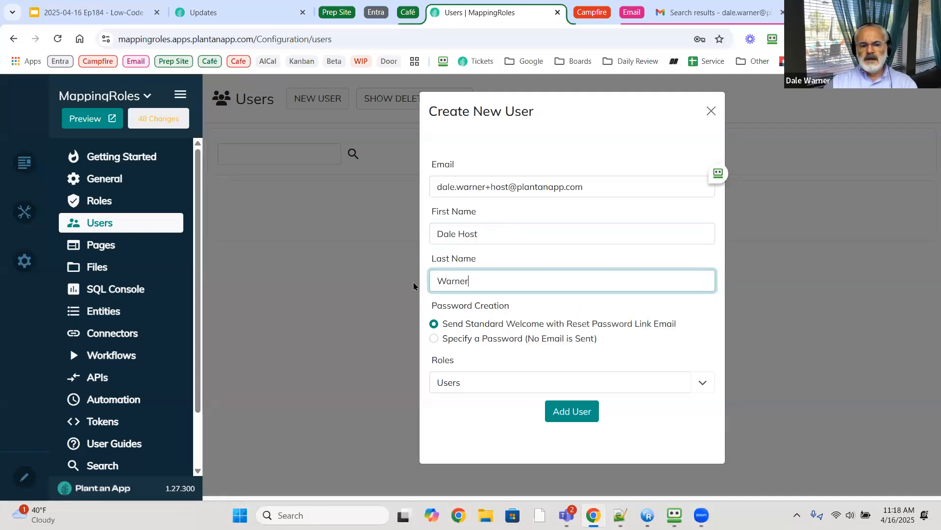
- Choose Specify a Password, enter and confirm the password, and add the user
left_click(437, 343)
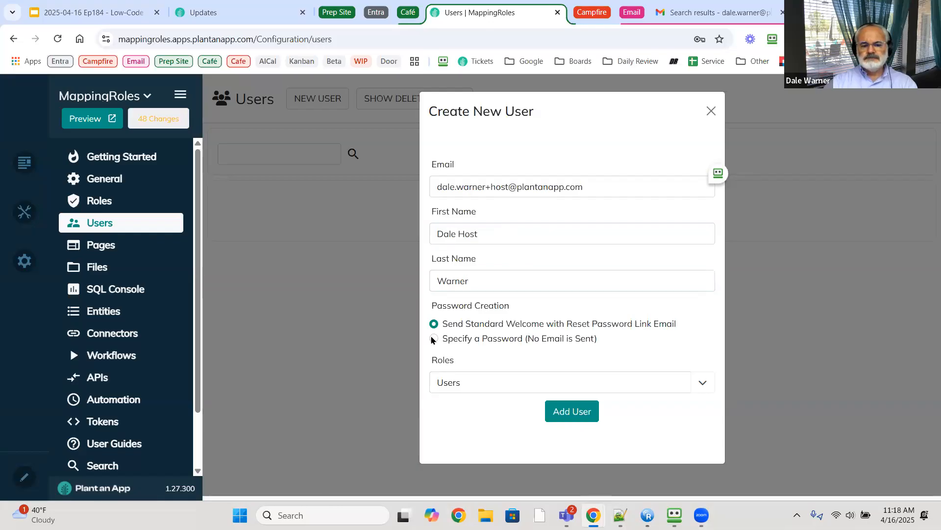
left_click(435, 339)
left_click(447, 377)
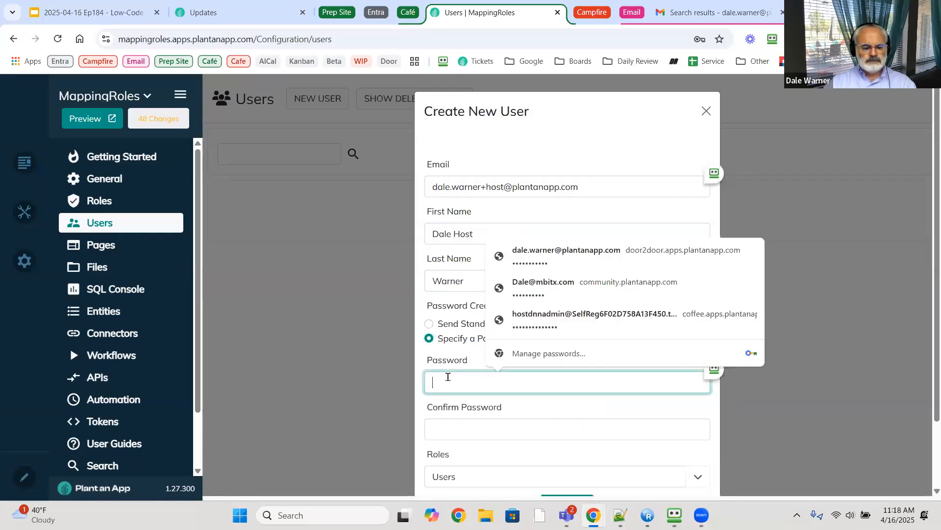
type("••")
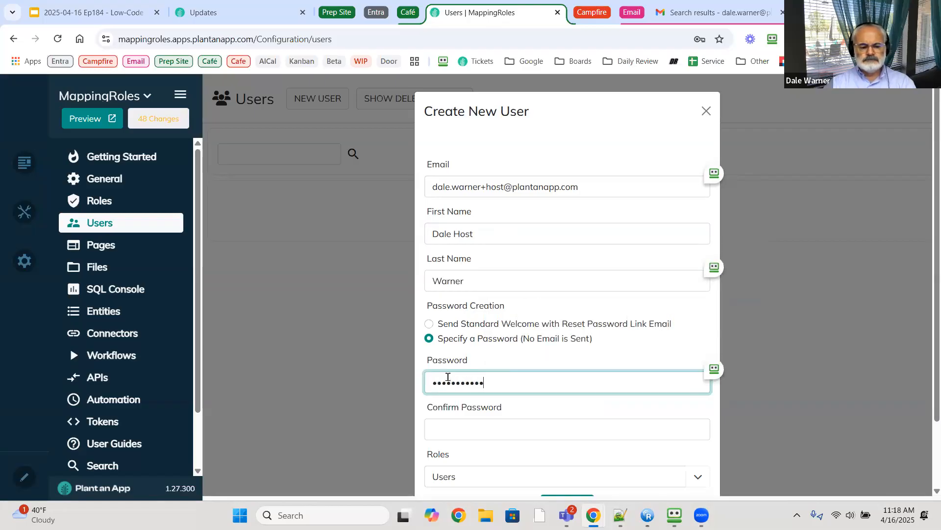
key("Tab")
type("••")
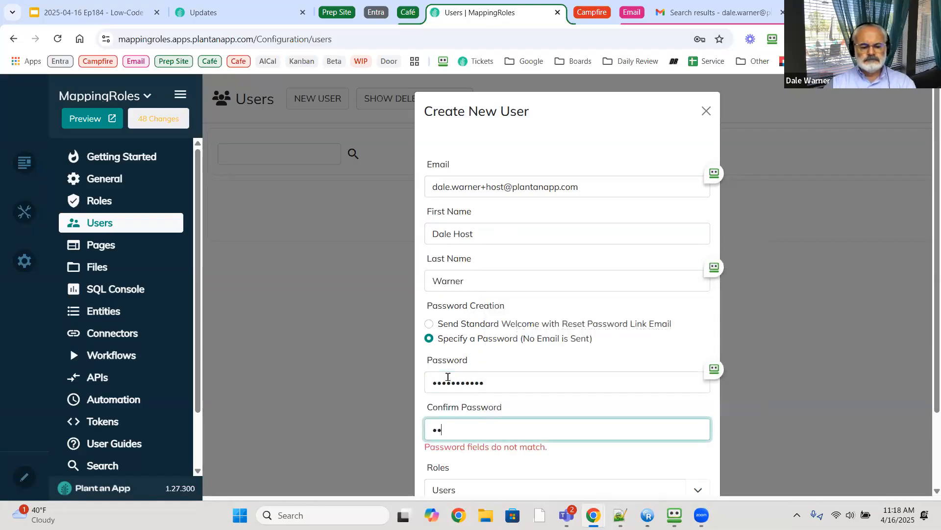
type("•••••")
scroll(626, 407, "down", 2)
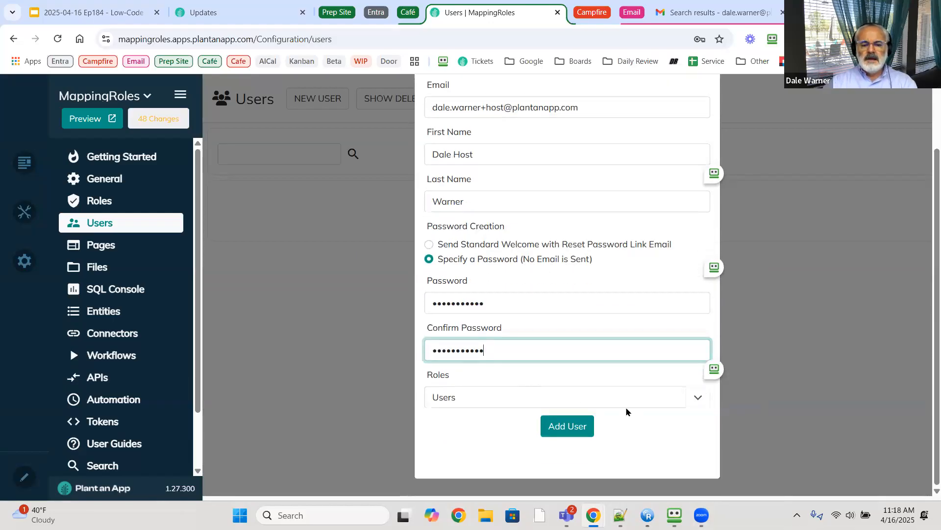
left_click(571, 430)
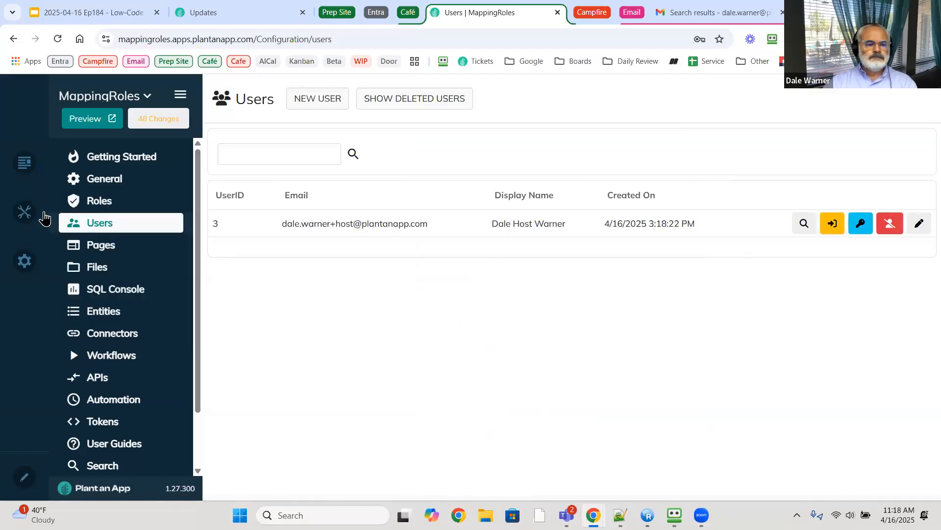
- In the host-level Users panel, make the new host user a Super User
mouse_move(38, 210)
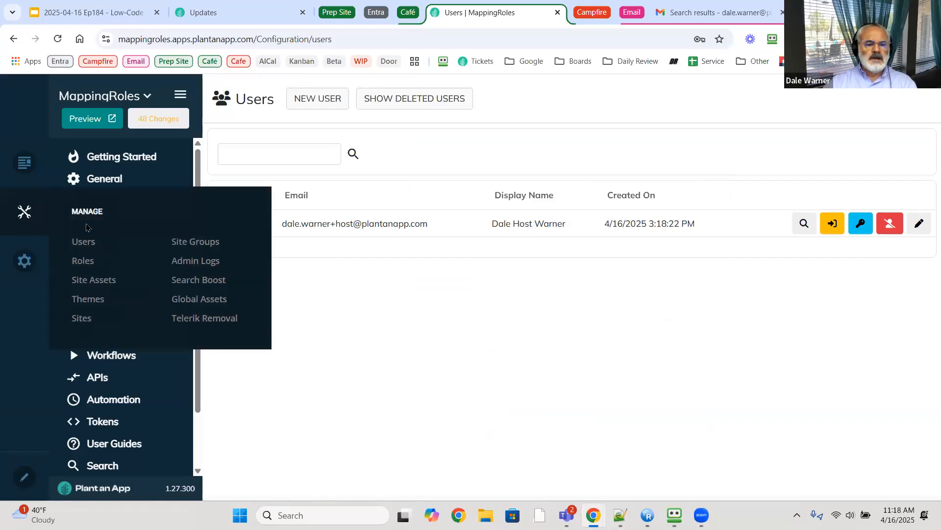
left_click(83, 243)
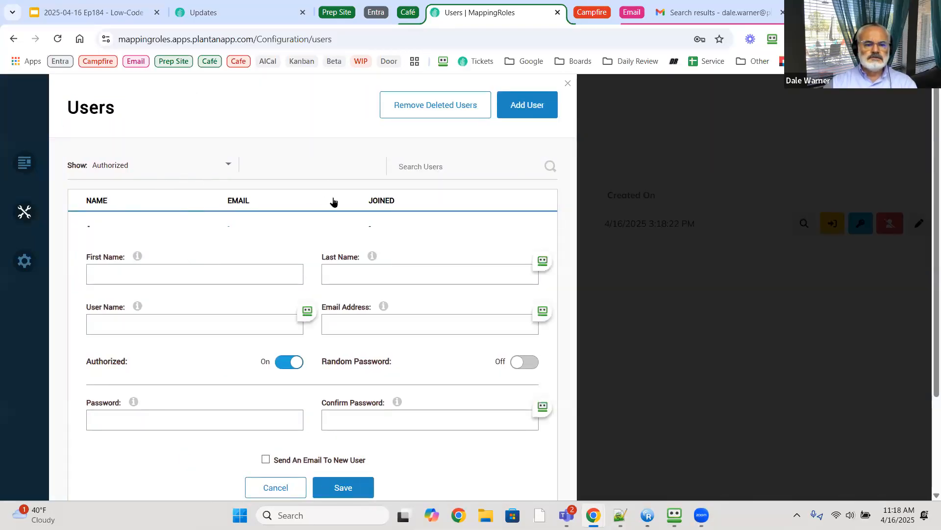
left_click(58, 38)
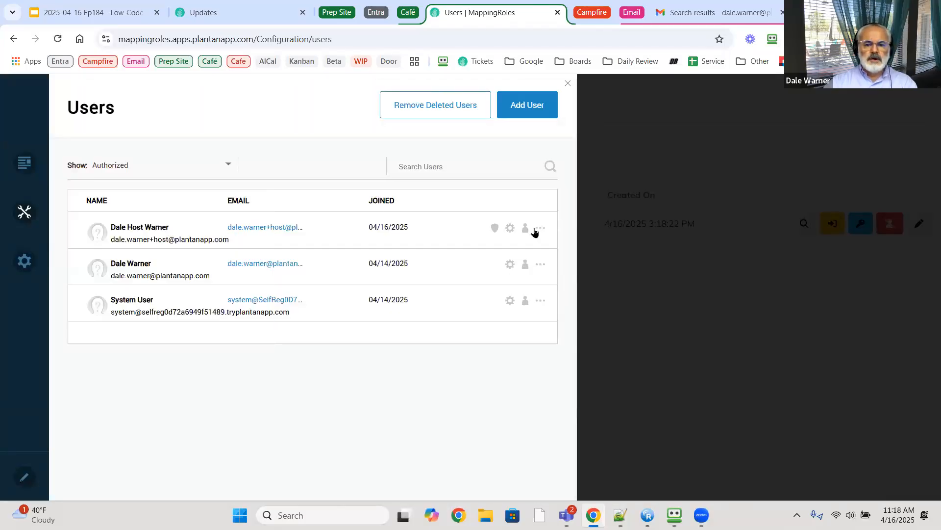
left_click(537, 231)
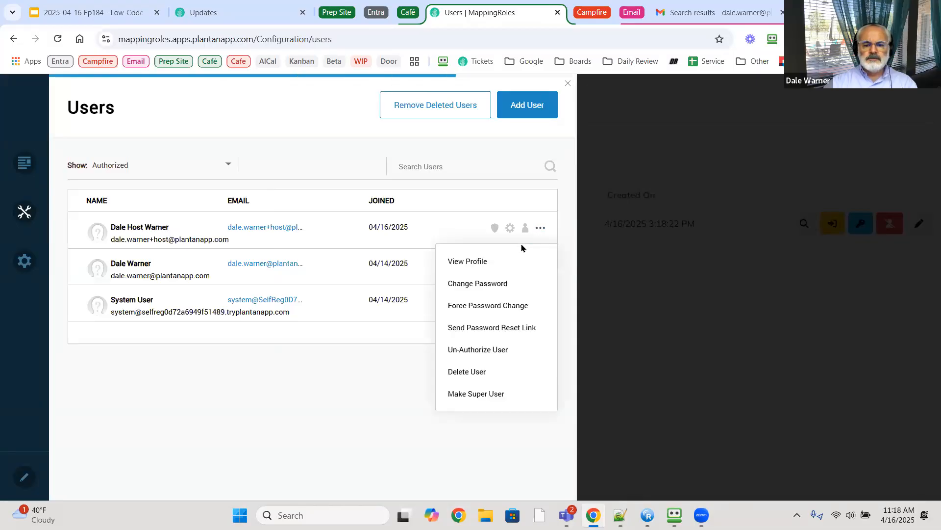
left_click(477, 395)
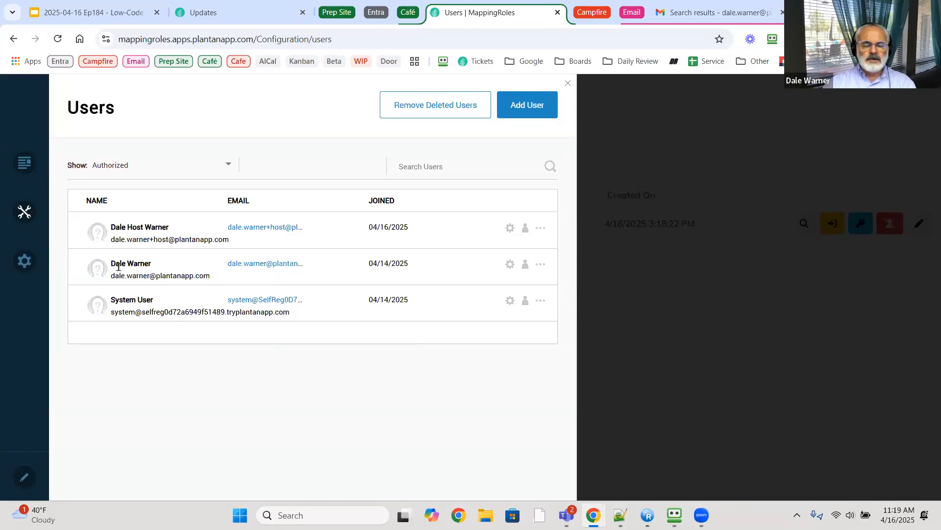
- Inspect the existing admin user's actions menu after a reload, then close the users panel
left_click(541, 264)
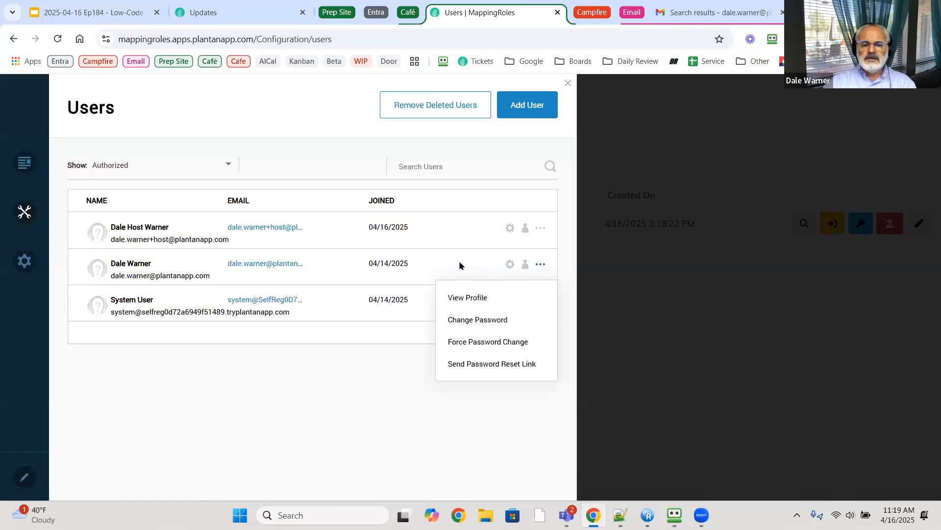
left_click(486, 267)
left_click(540, 264)
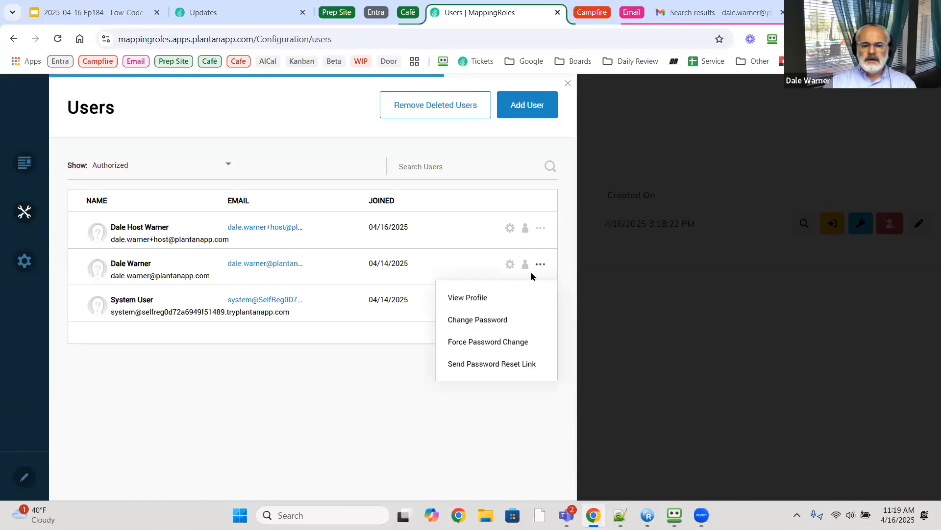
left_click(263, 268)
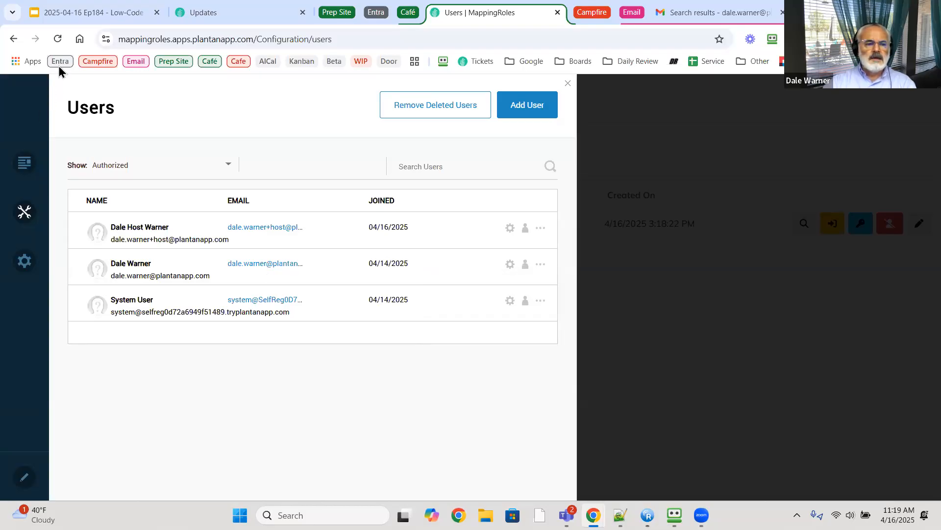
left_click(57, 39)
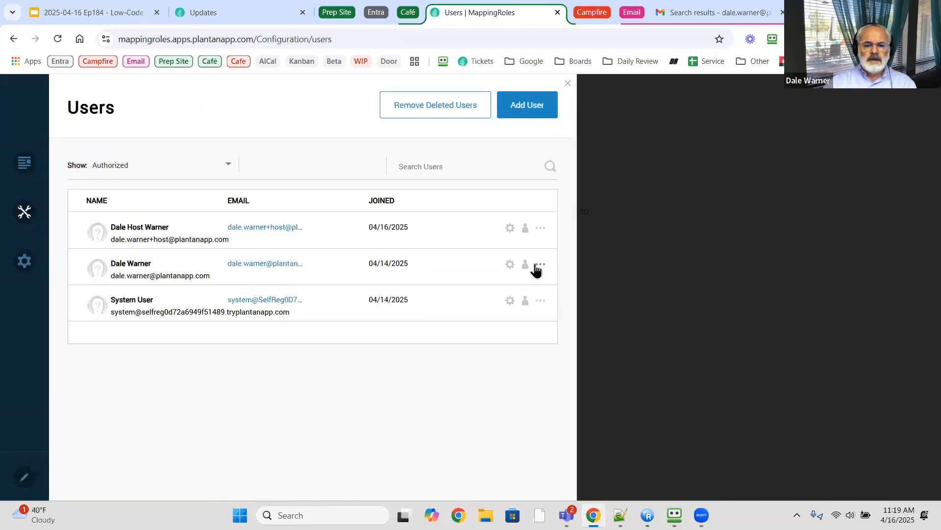
left_click(539, 265)
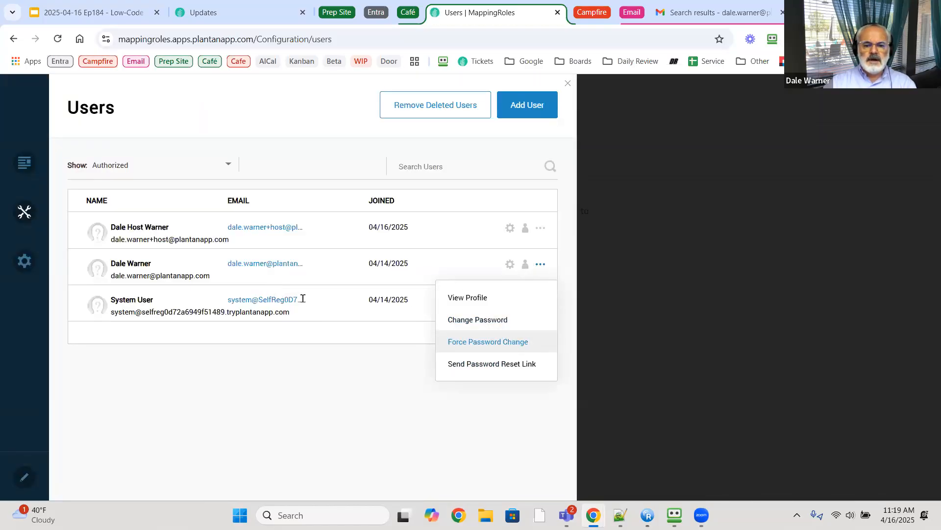
left_click(298, 367)
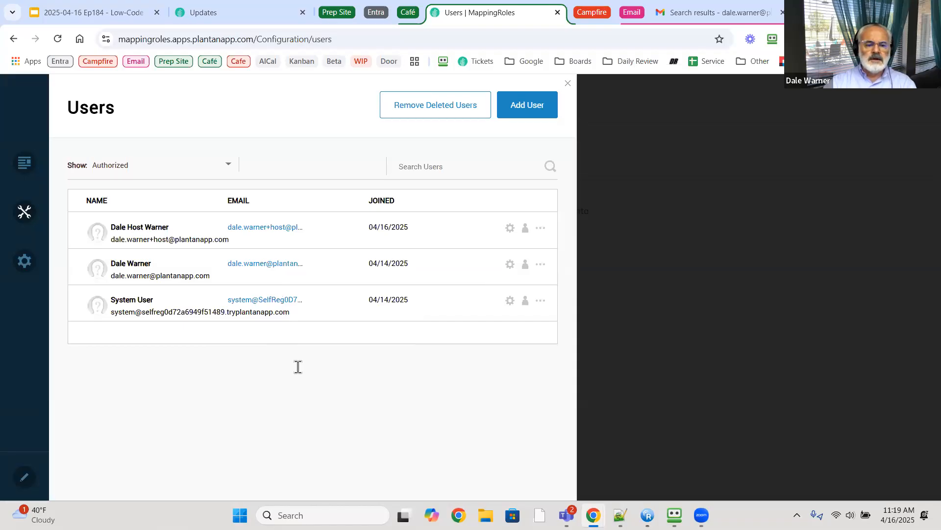
left_click(568, 83)
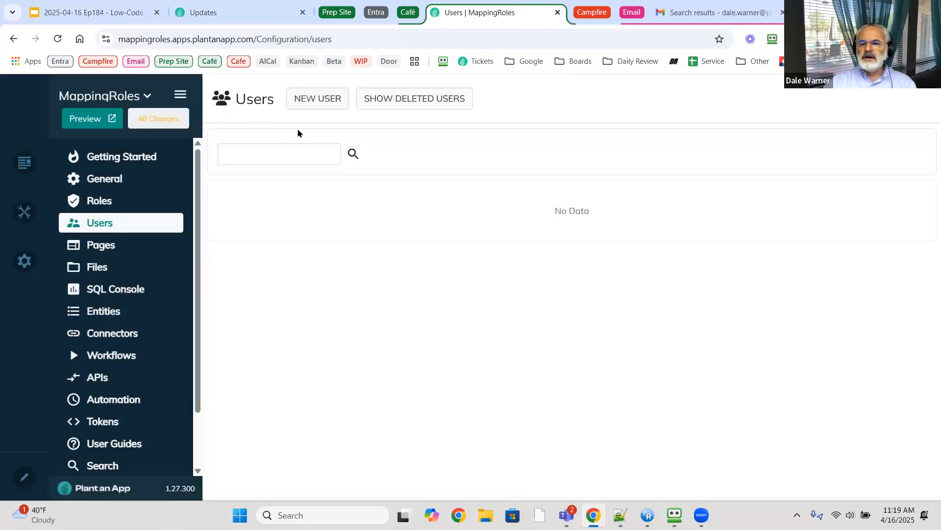
- Sign out of the MappingRoles site and switch to the incognito Chrome window
left_click(86, 118)
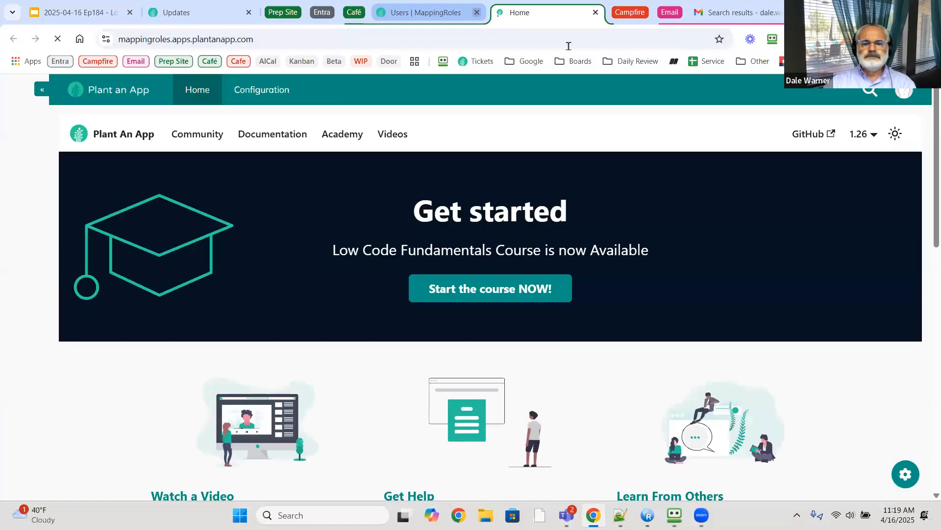
left_click(476, 12)
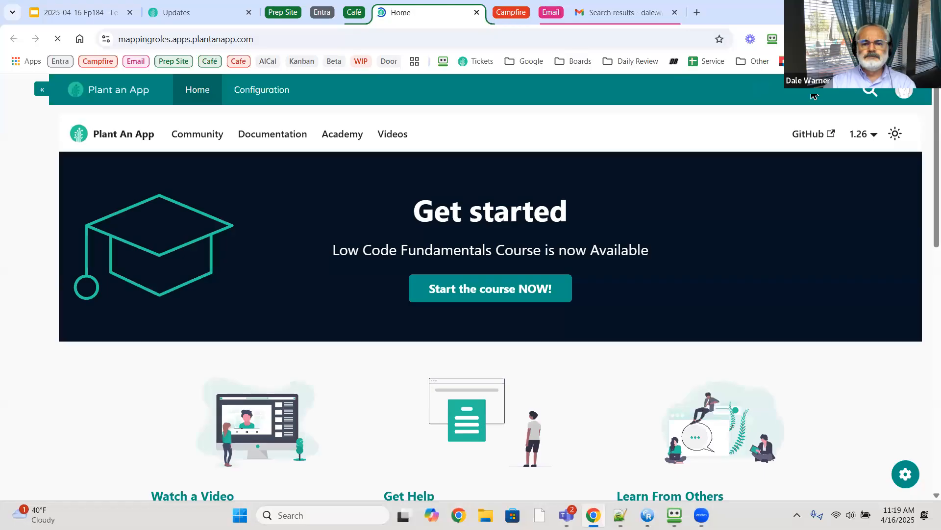
left_click(907, 97)
left_click(783, 187)
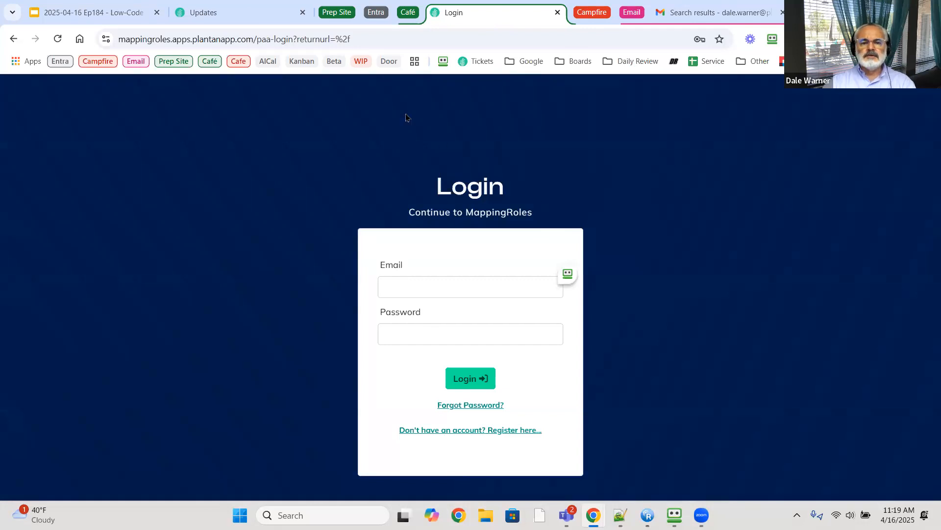
key("alt+Tab")
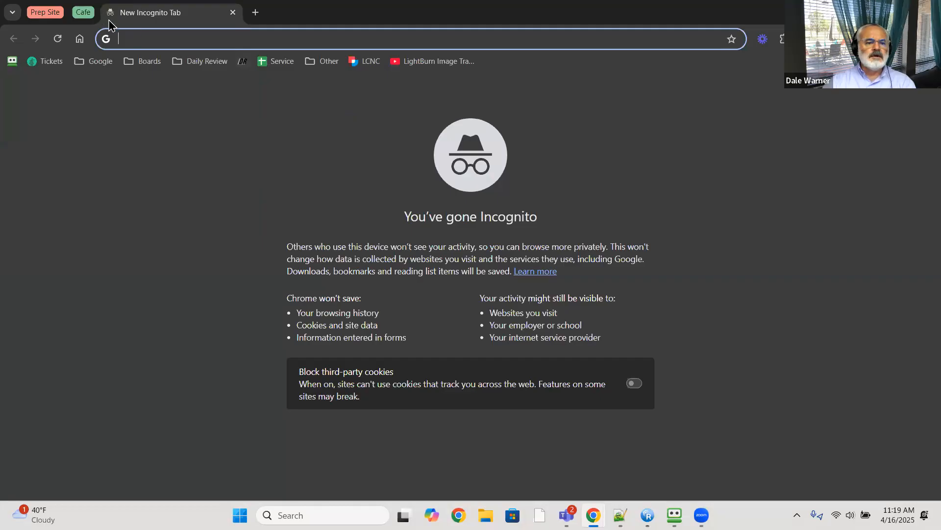
- Log in to MappingRoles in the incognito window with the host administrator's email and password
left_click(83, 12)
left_click(379, 14)
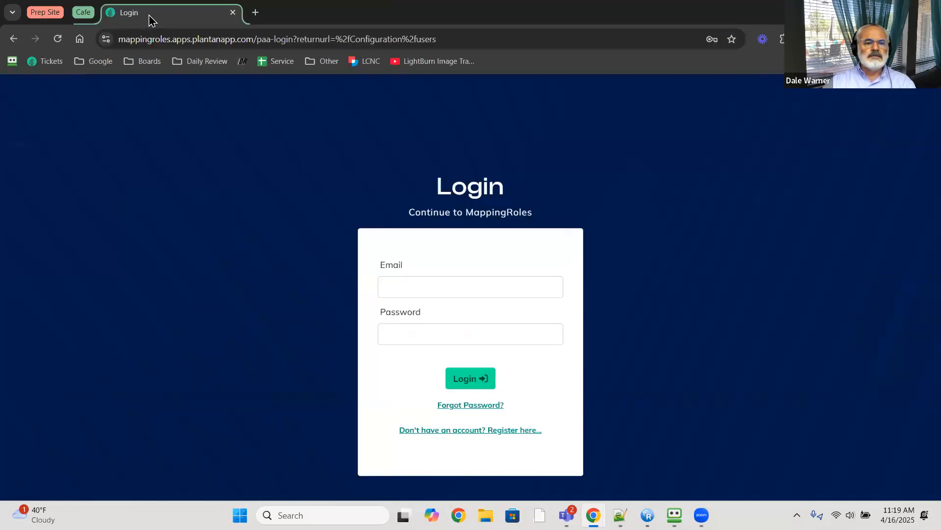
left_click(473, 286)
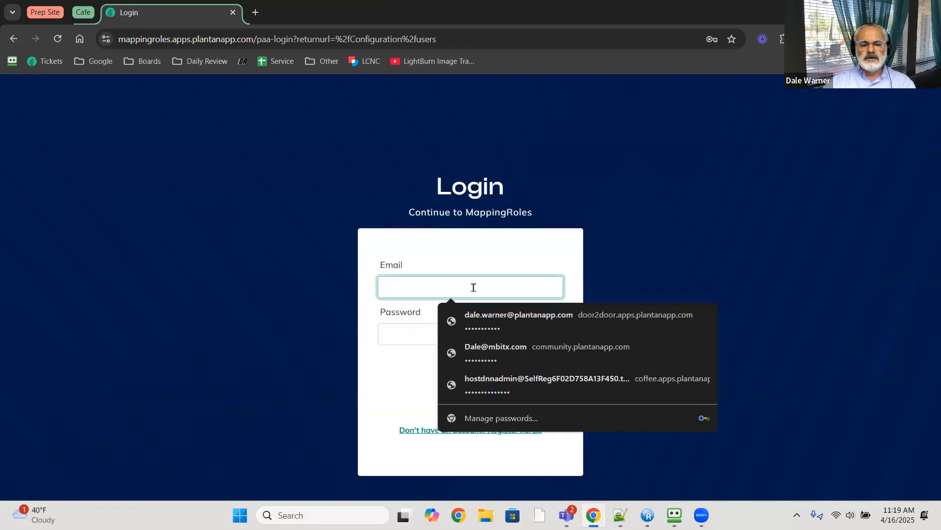
key("ctrl+v")
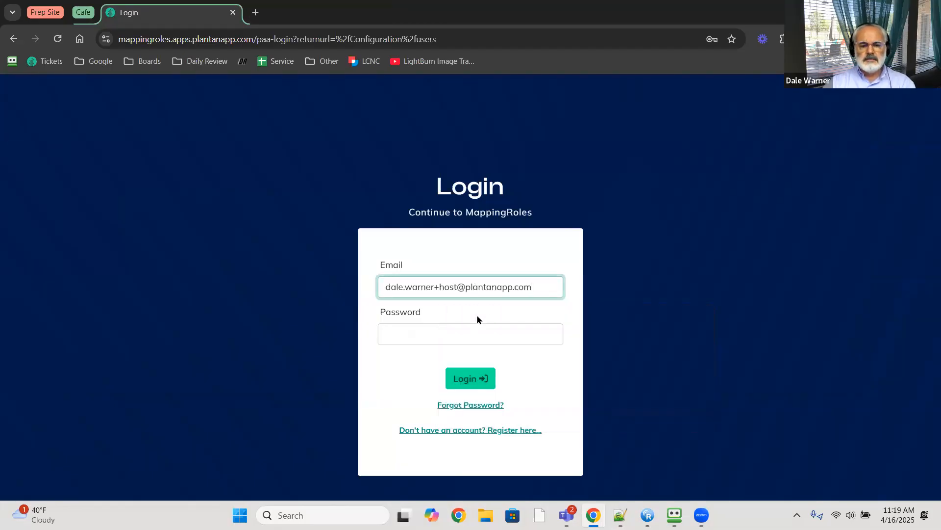
left_click(477, 334)
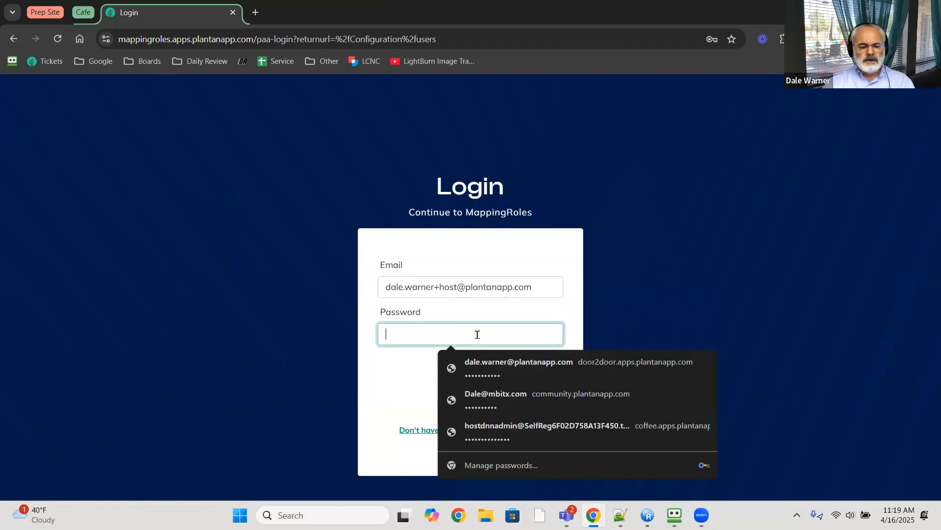
type("•")
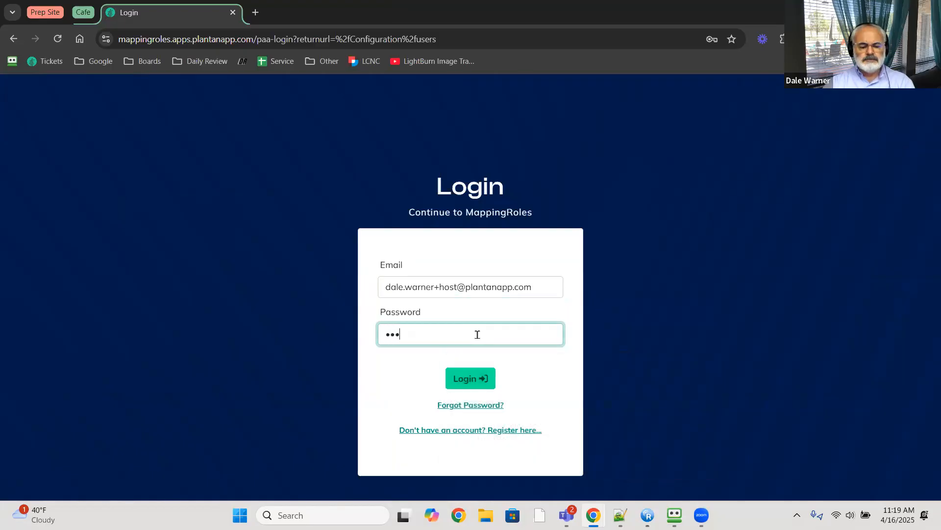
type("•••••••••")
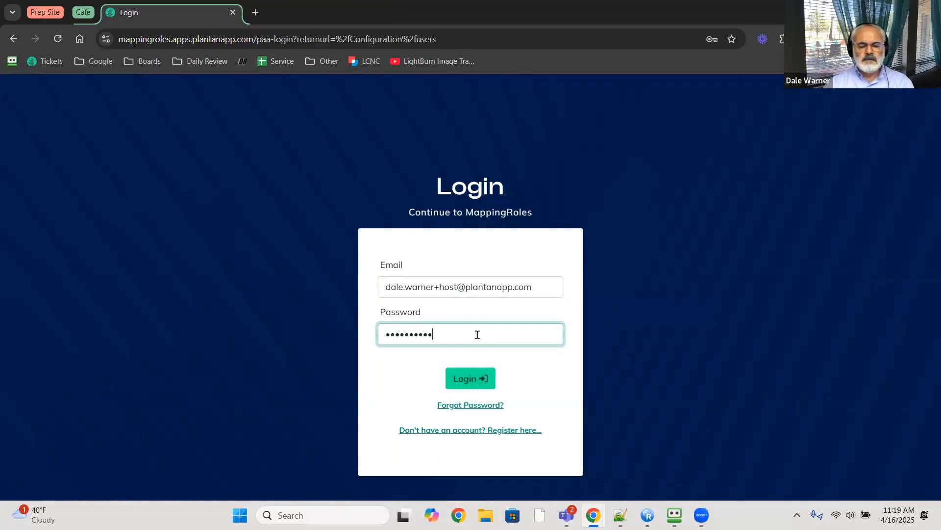
type("•")
left_click(474, 381)
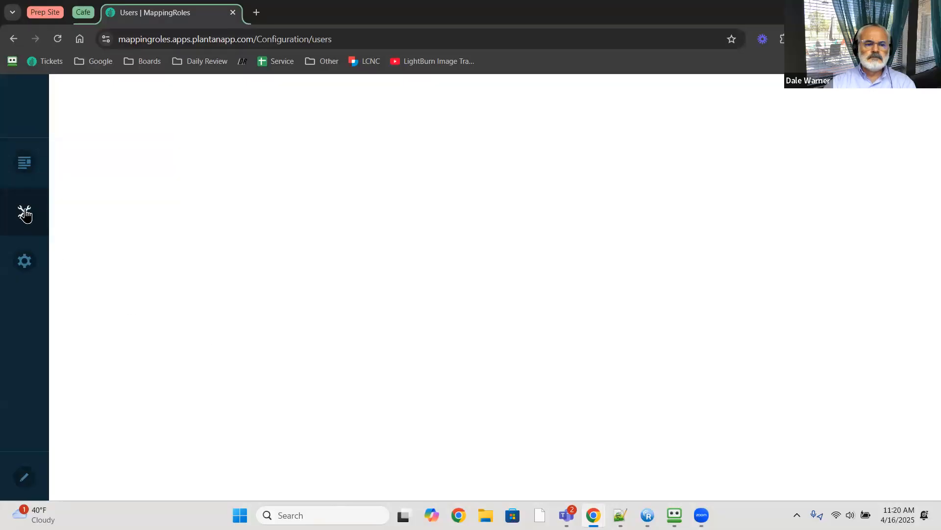
- Demote the second account, joined 04/14/2025, to a regular user in host-level Users
mouse_move(19, 211)
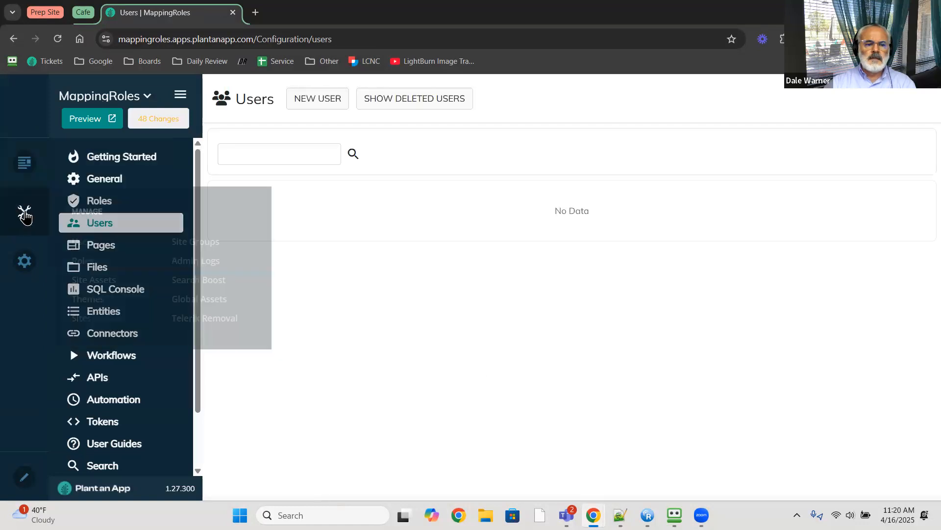
left_click(83, 242)
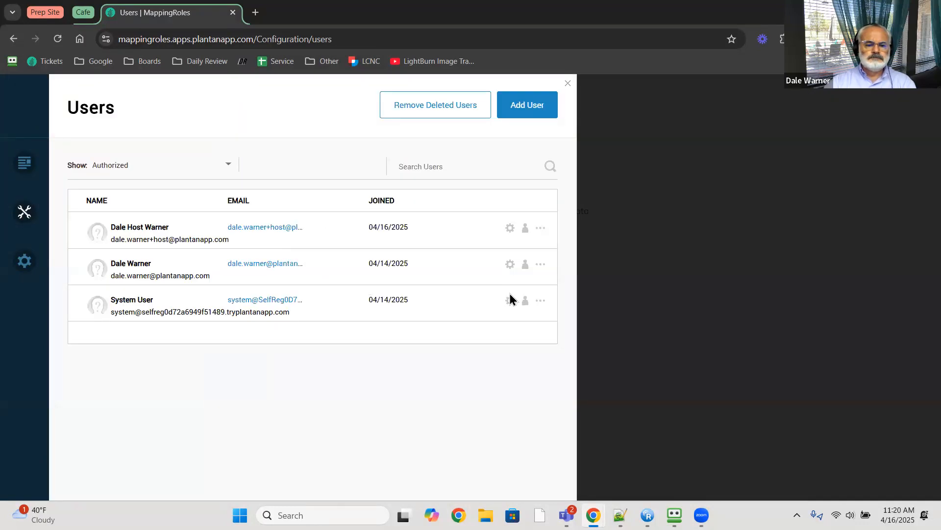
left_click(540, 266)
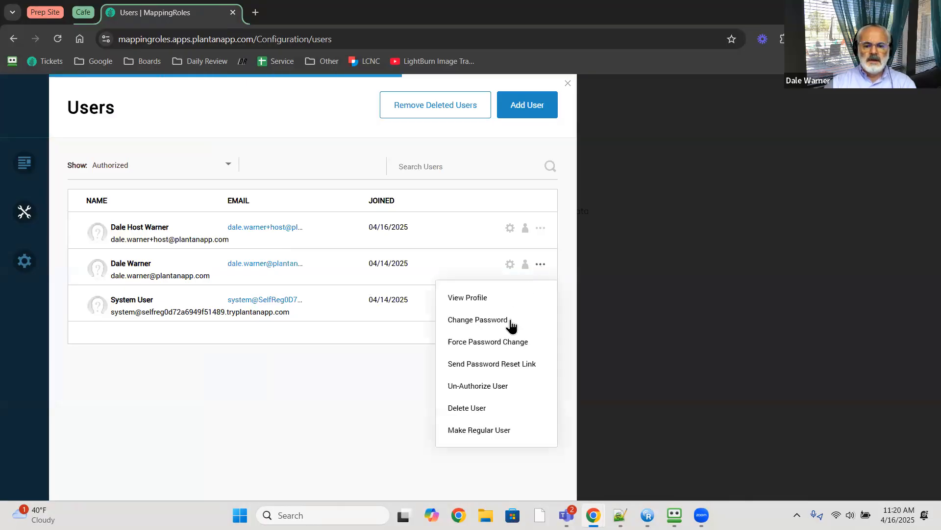
left_click(490, 430)
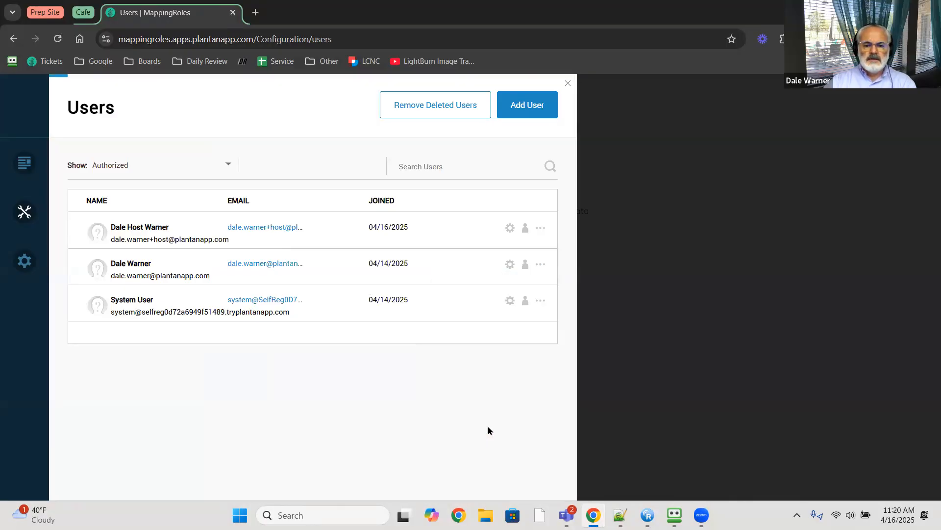
- Delete the demoted account and permanently purge all deleted users
left_click(540, 265)
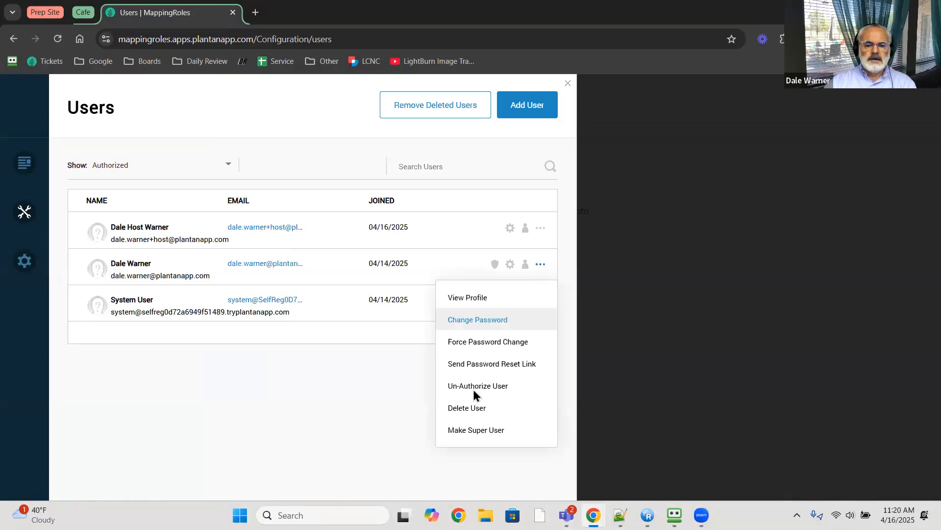
left_click(467, 407)
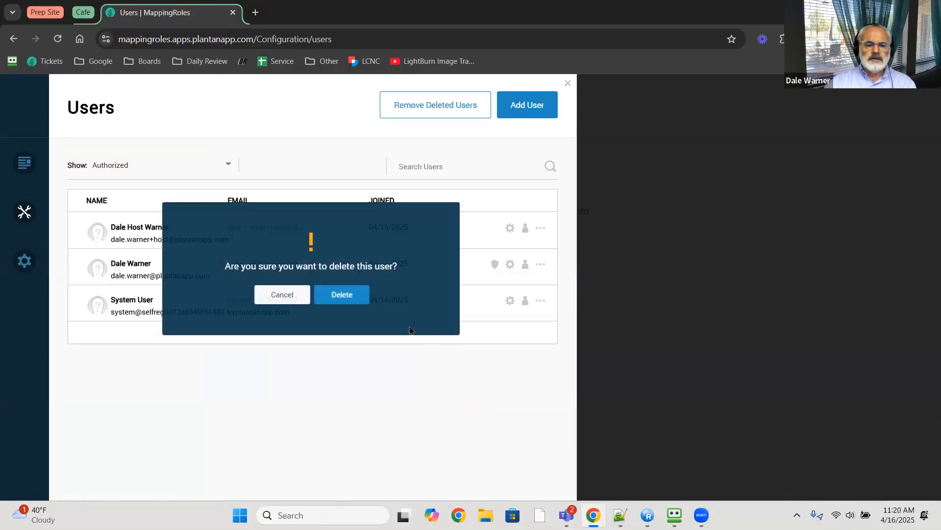
left_click(352, 297)
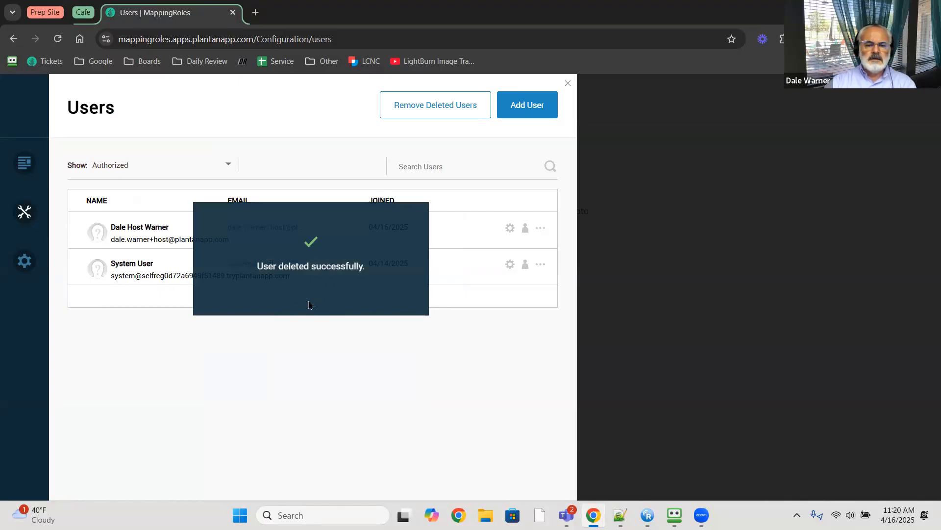
left_click(440, 111)
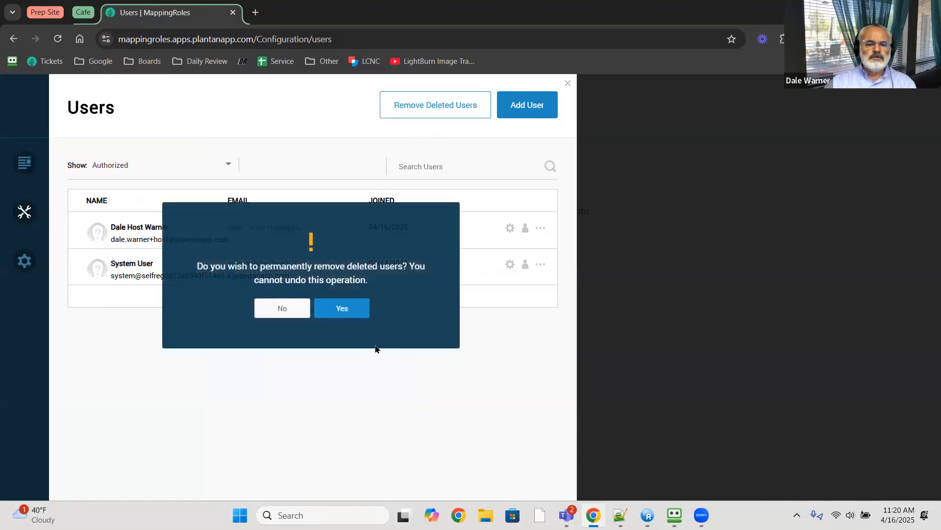
left_click(347, 309)
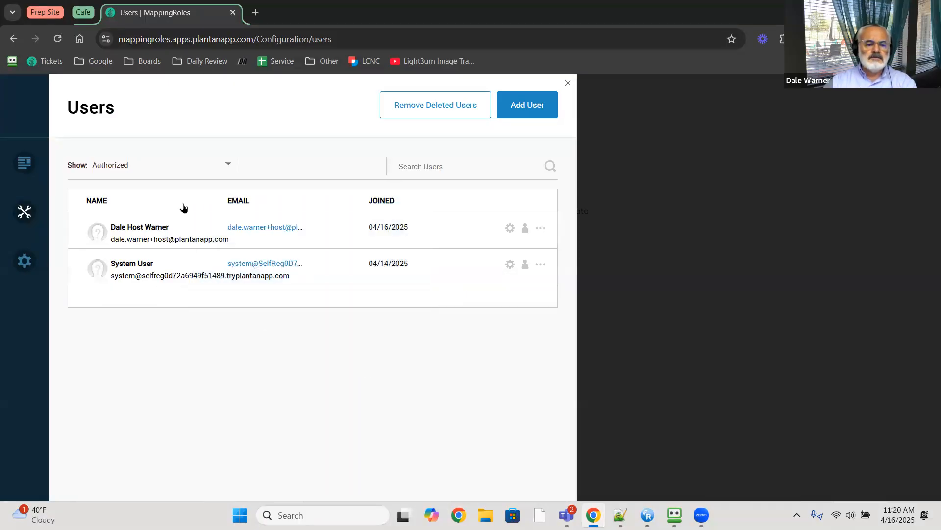
- Filter the user list to All statuses and select the host admin's email
left_click(178, 172)
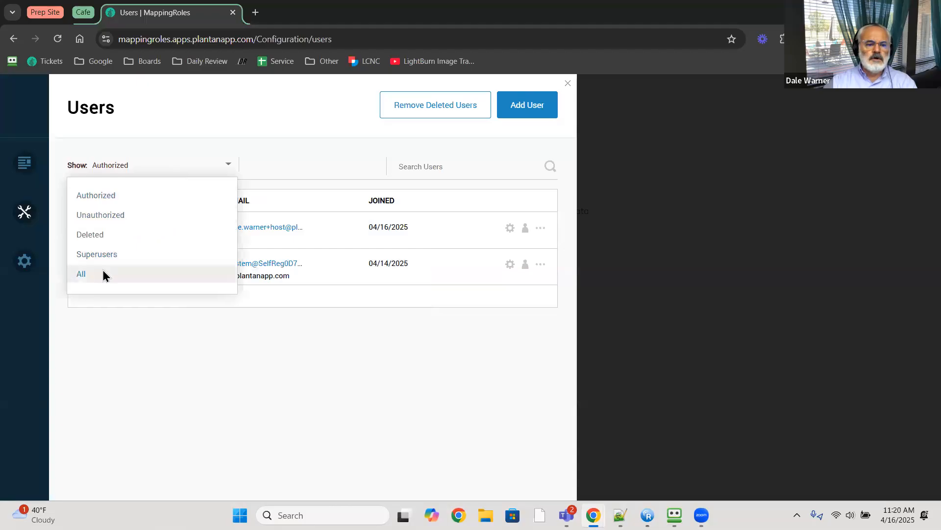
left_click(103, 273)
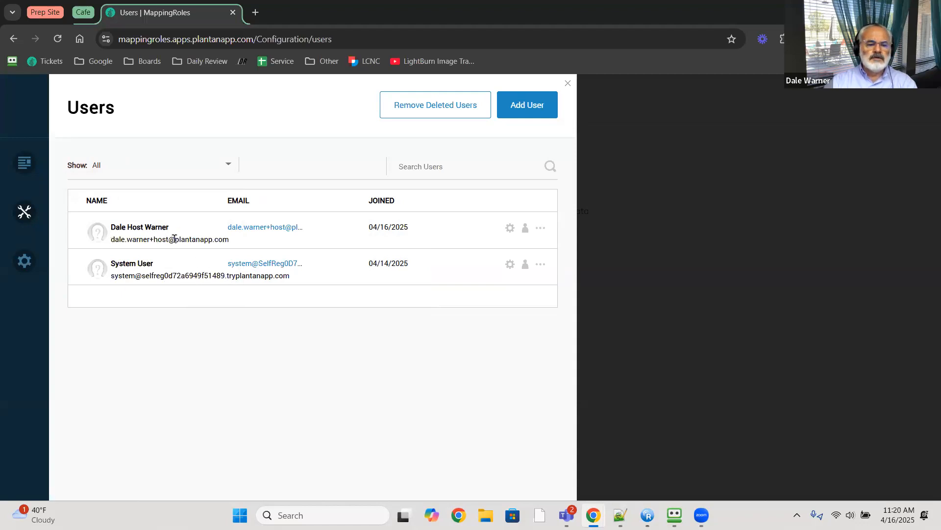
left_click_drag(111, 240, 200, 240)
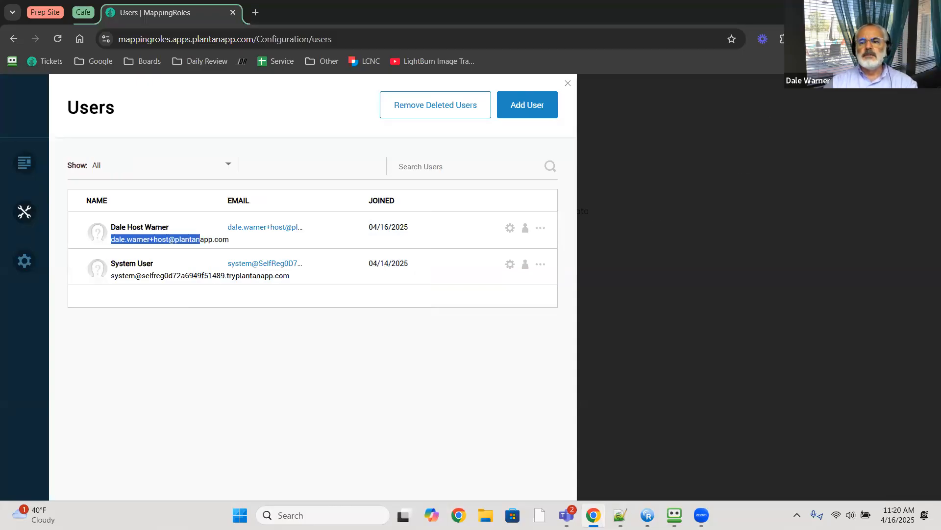
- Present the Housekeeping and OpenID Connect install slides, then return to the private MappingRoles users window
key("alt+Tab")
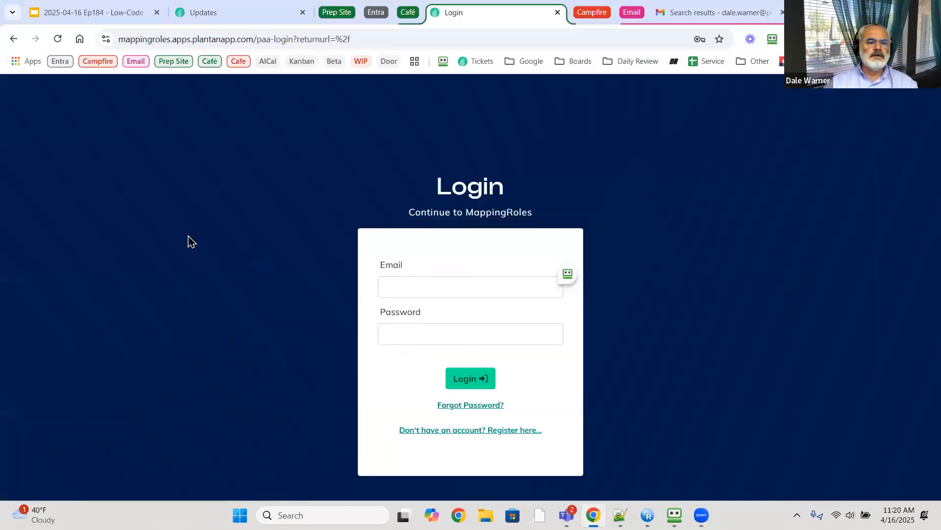
left_click(98, 18)
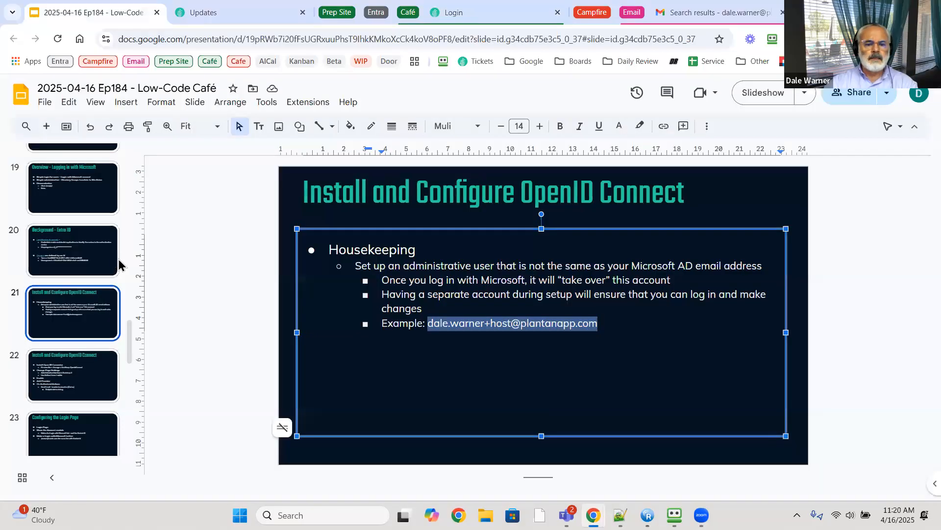
left_click(237, 301)
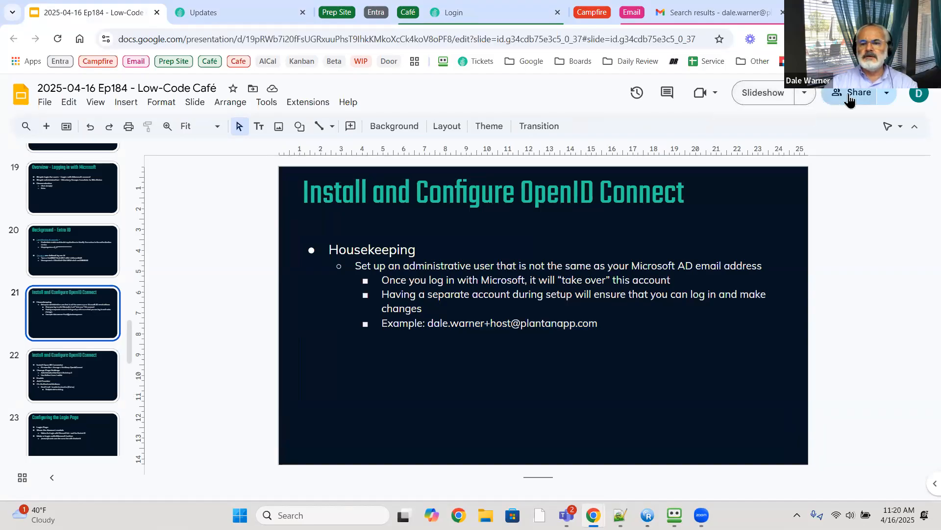
left_click(770, 98)
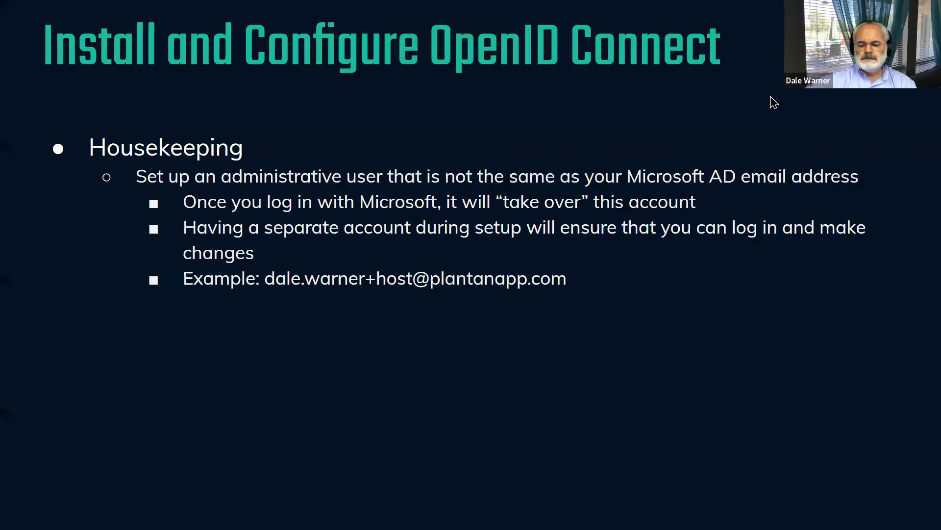
key("Right")
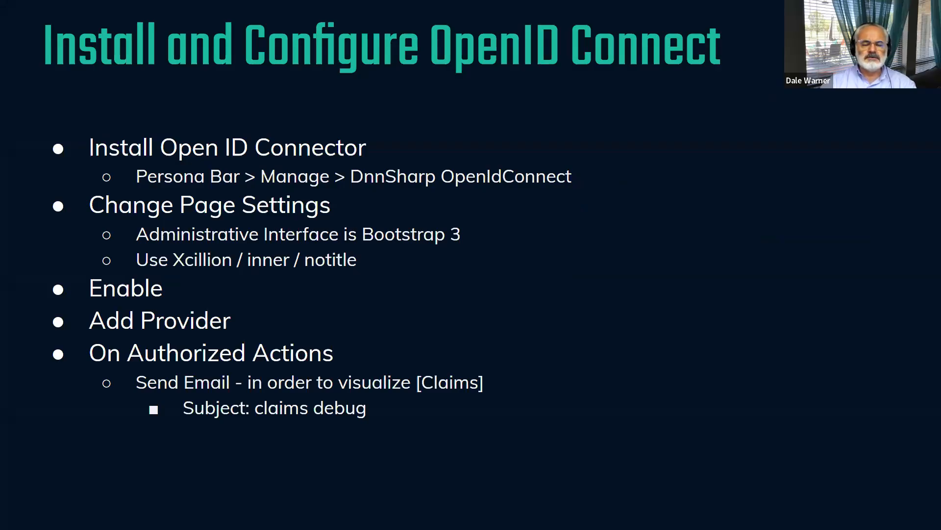
key("Escape")
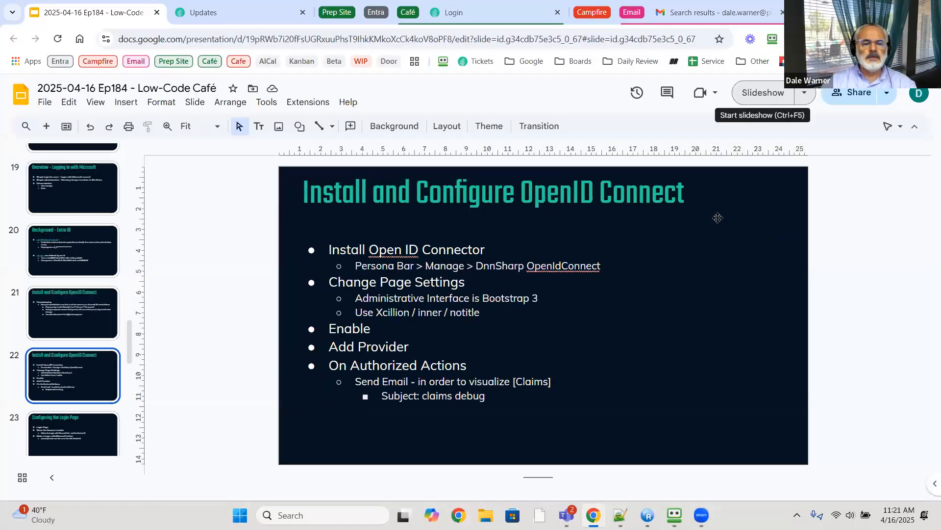
left_click(480, 14)
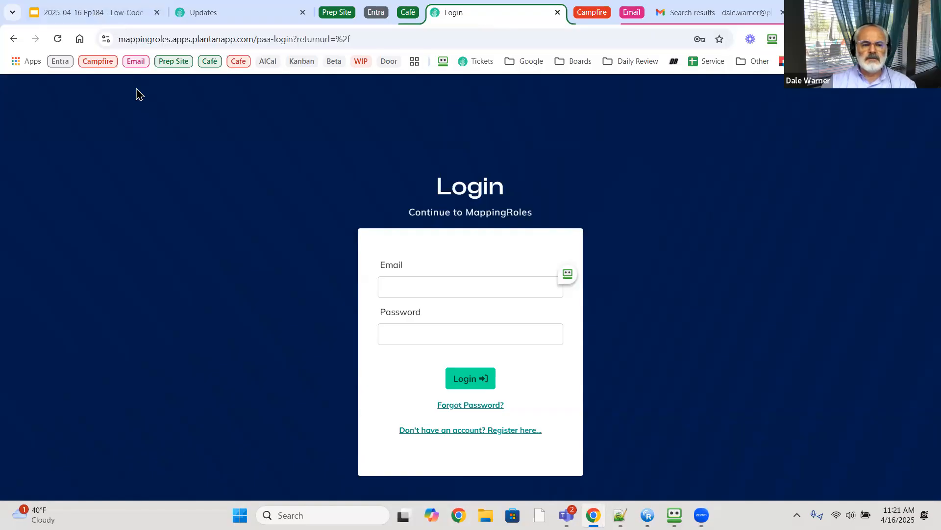
left_click(118, 20)
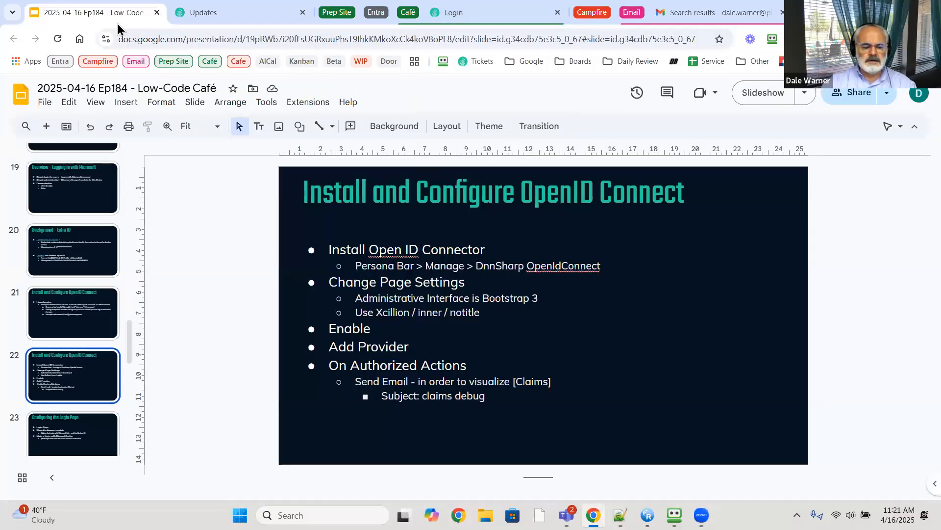
key("alt+Tab")
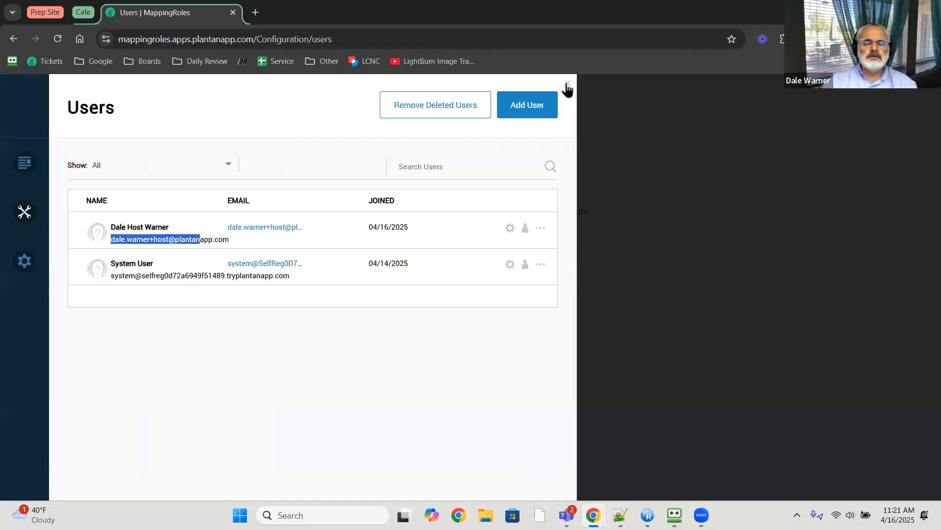
- Search Updates > Add-ons for 'open' and install the Open ID Connector add-on
left_click(567, 86)
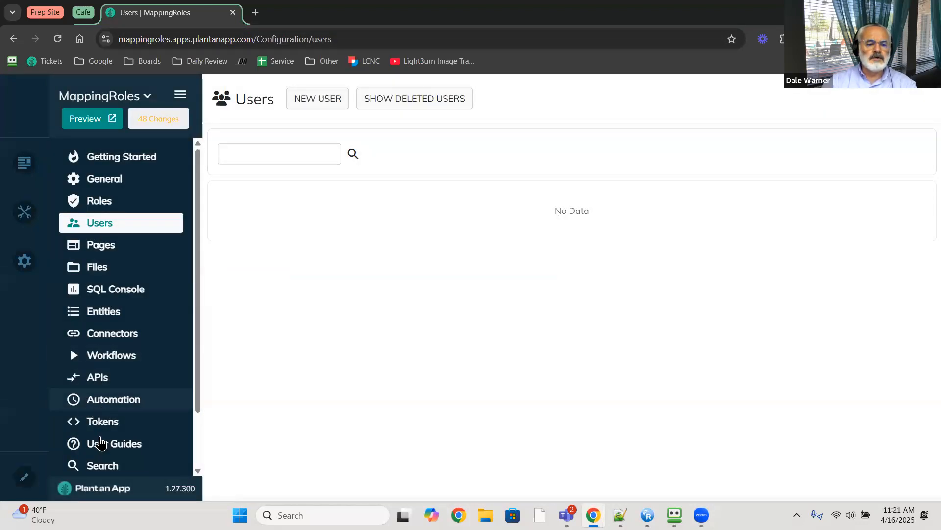
scroll(123, 434, "down", 3)
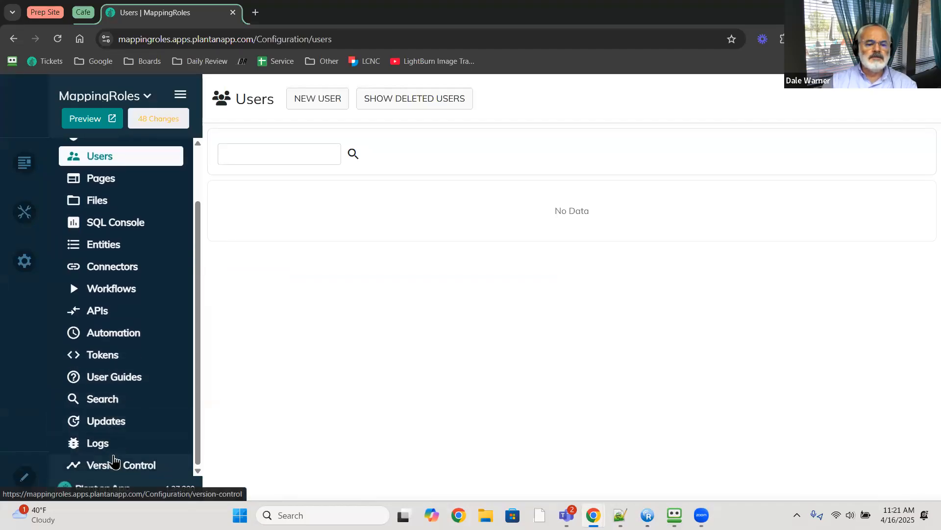
left_click(114, 426)
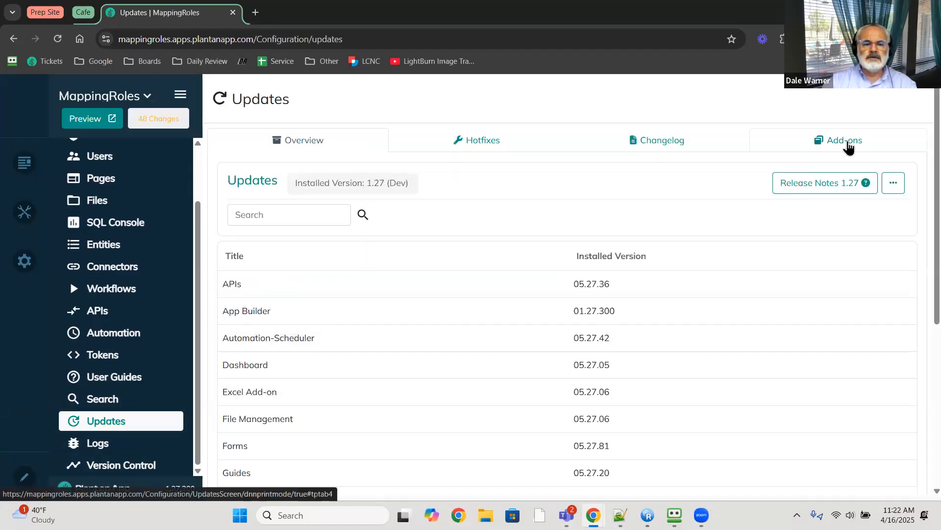
left_click(850, 147)
left_click(277, 207)
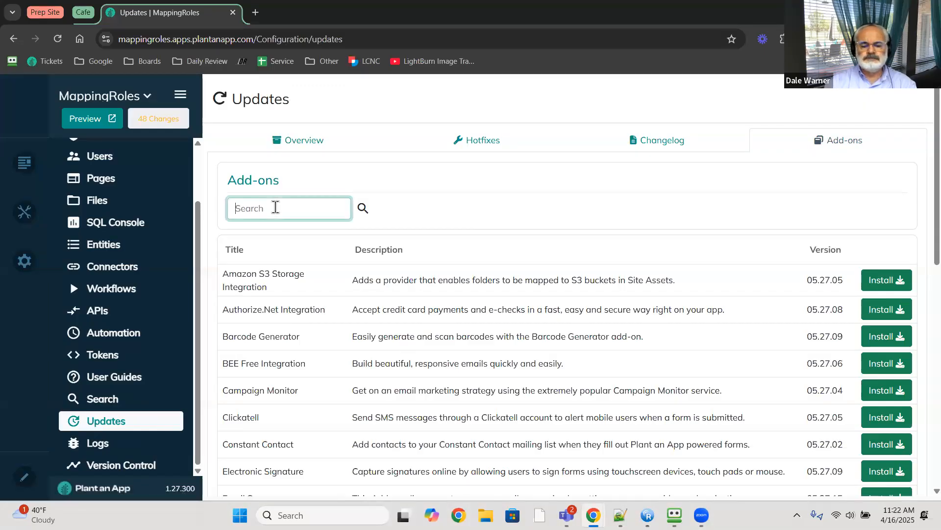
type("open")
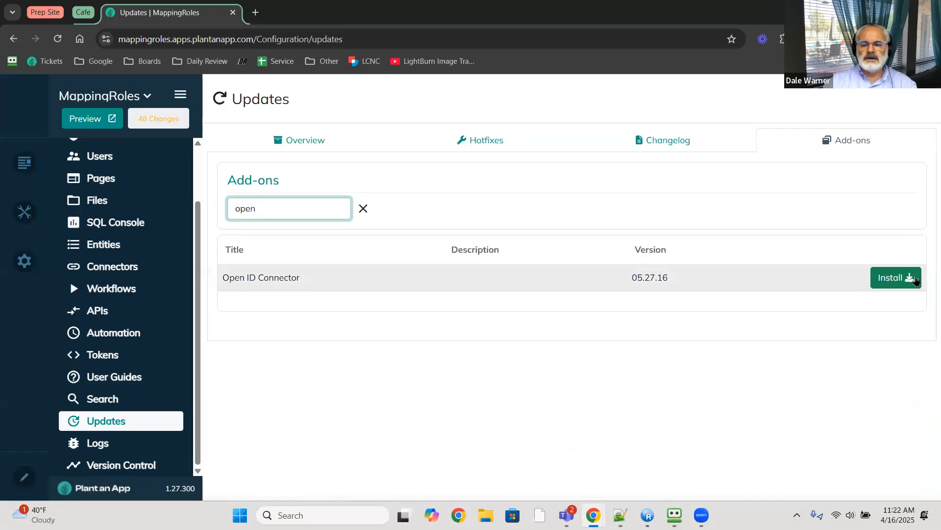
left_click(915, 279)
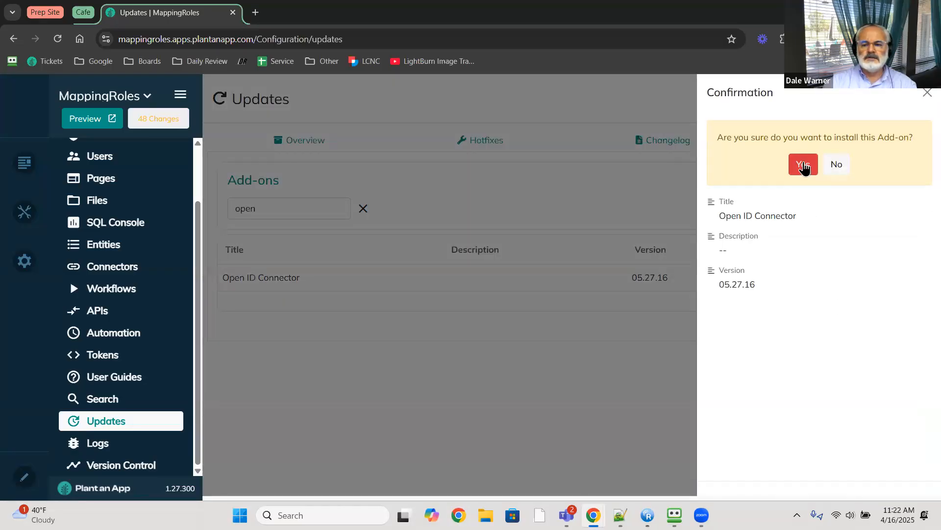
left_click(804, 165)
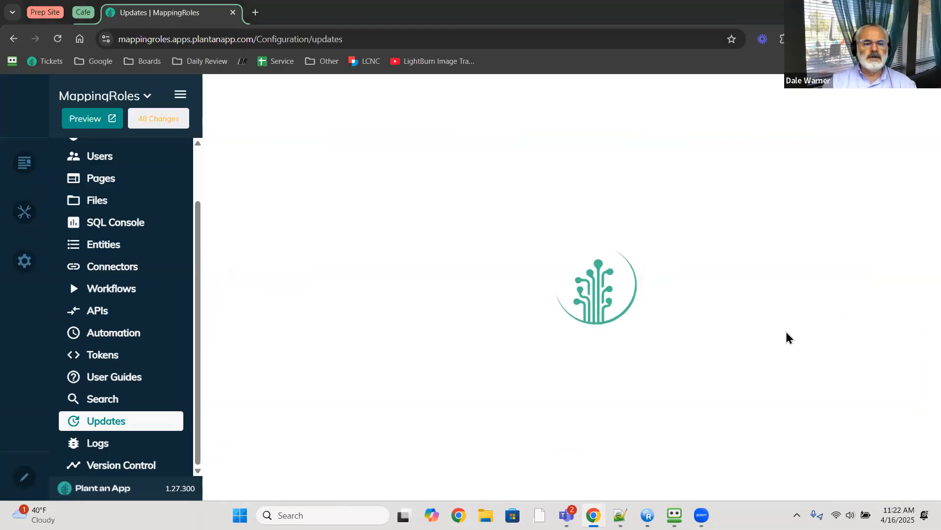
key("alt+Tab")
left_click(238, 14)
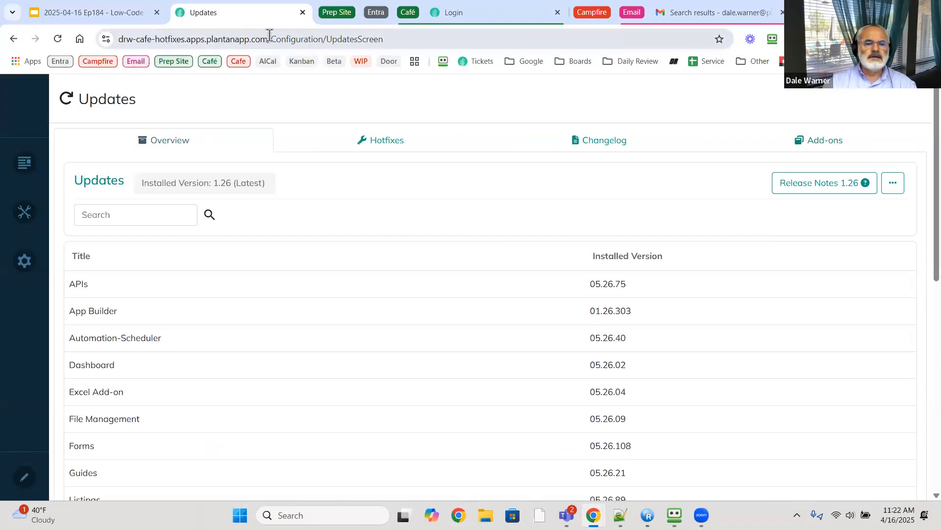
- Trim the hotfixes site's web address to its bare domain and load its home page
left_click_drag(269, 38, 598, 83)
key("BackSpace")
key("Return")
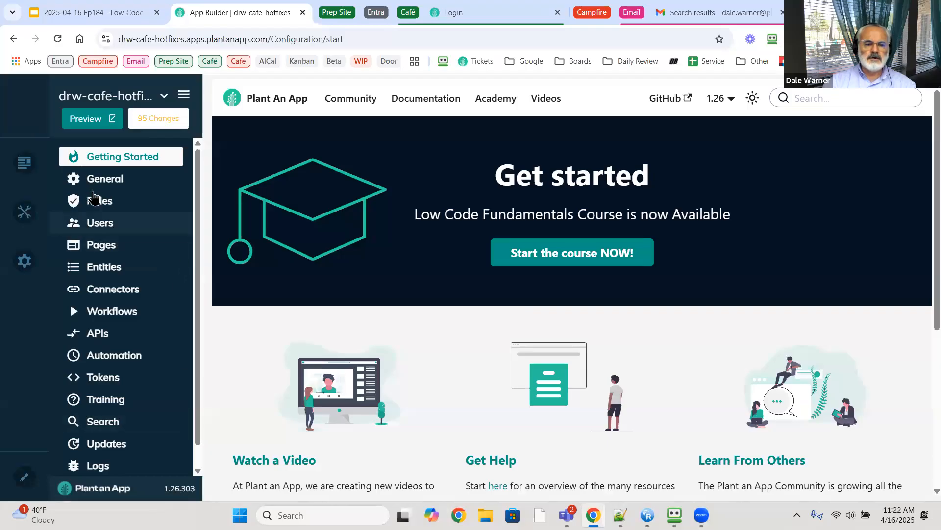
- Close the App Builder tab and go back to the presentation's OpenID Connect slide
left_click(303, 13)
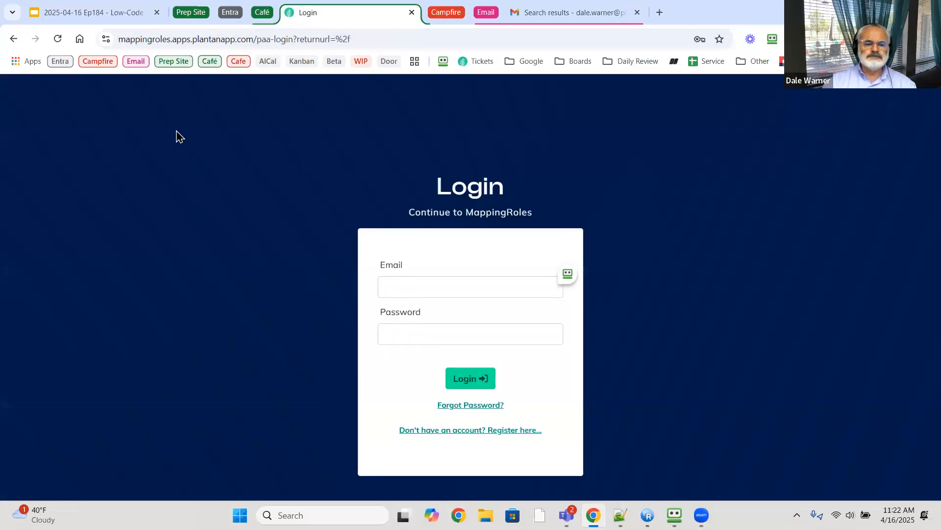
key("alt+Tab")
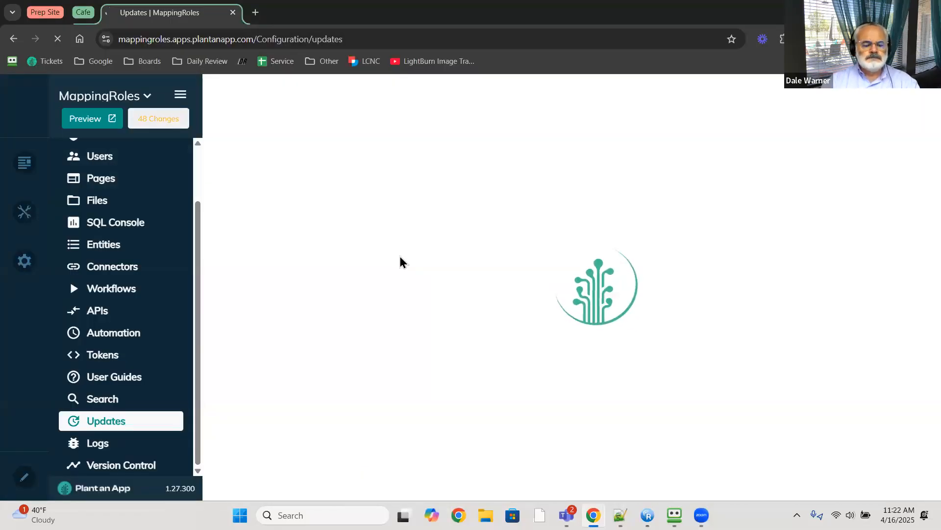
key("alt+Tab")
left_click(96, 14)
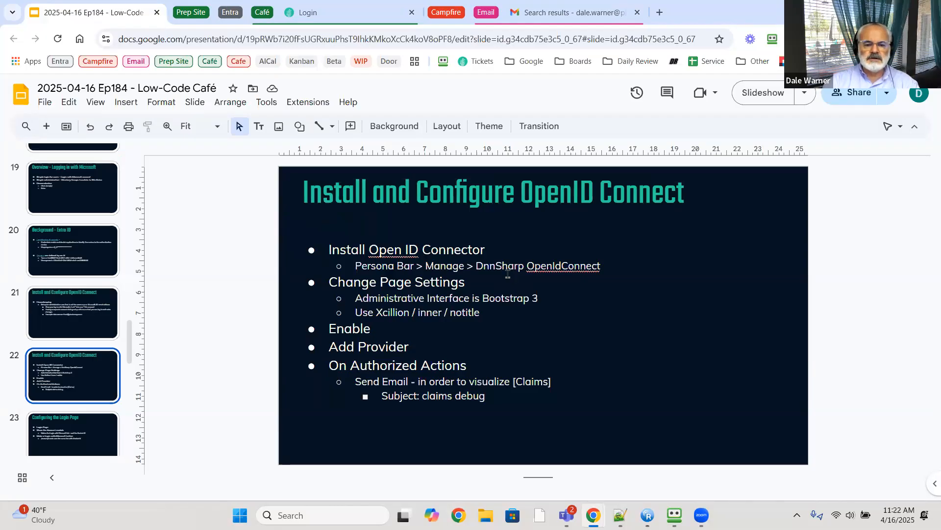
- Switch from the slides to the MappingRoles updates window showing the not-secure warning
key("alt+Tab")
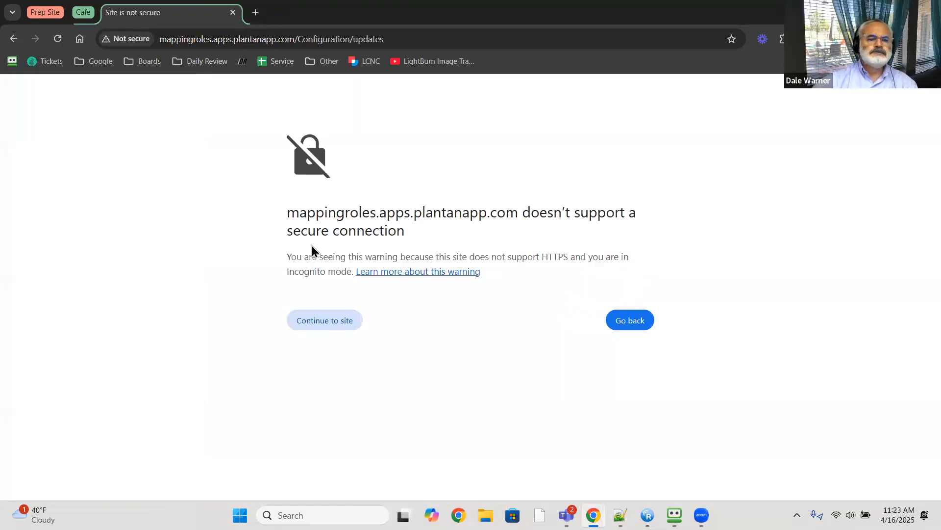
- Reload the MappingRoles updates page so it shows version 1.27 (Dev) and its modules
left_click(57, 40)
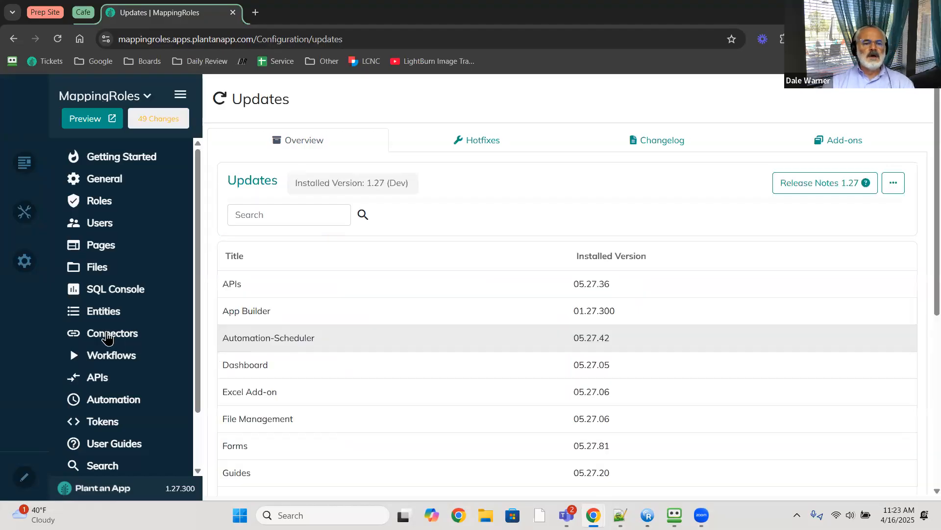
- Open Manage > DnnSharp OpenIdConnect, enter edit mode and show the page's settings
mouse_move(24, 212)
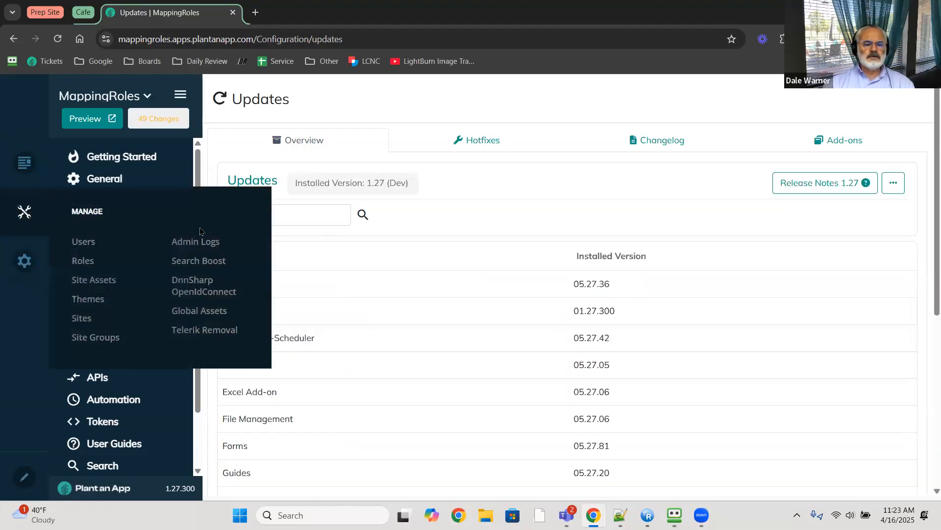
left_click(195, 293)
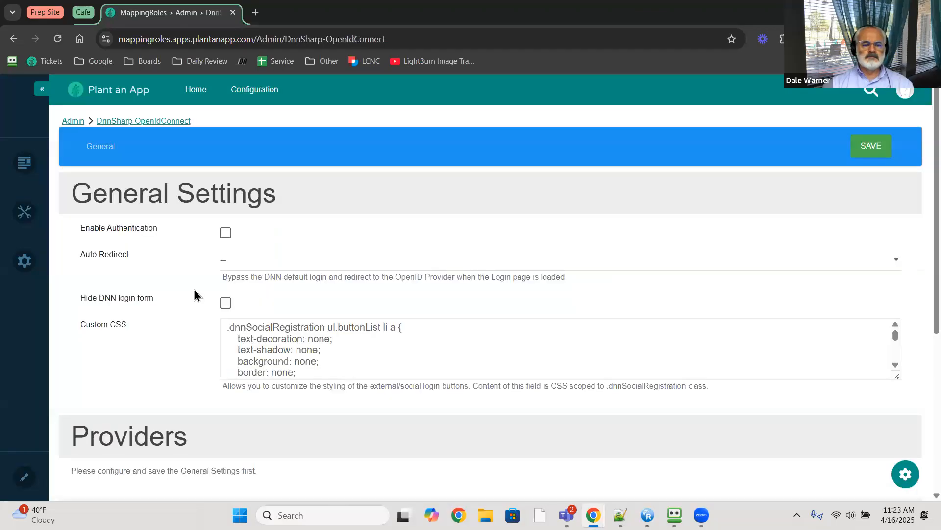
left_click(24, 478)
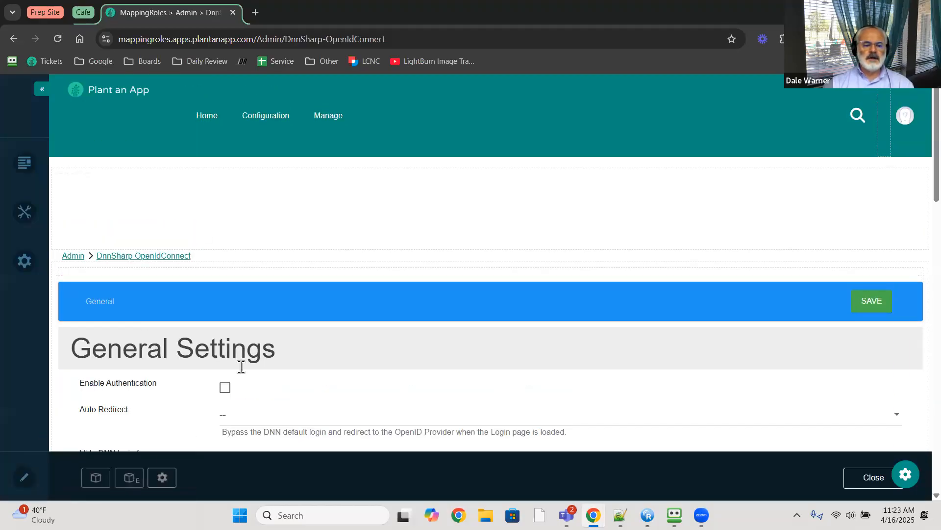
left_click(162, 478)
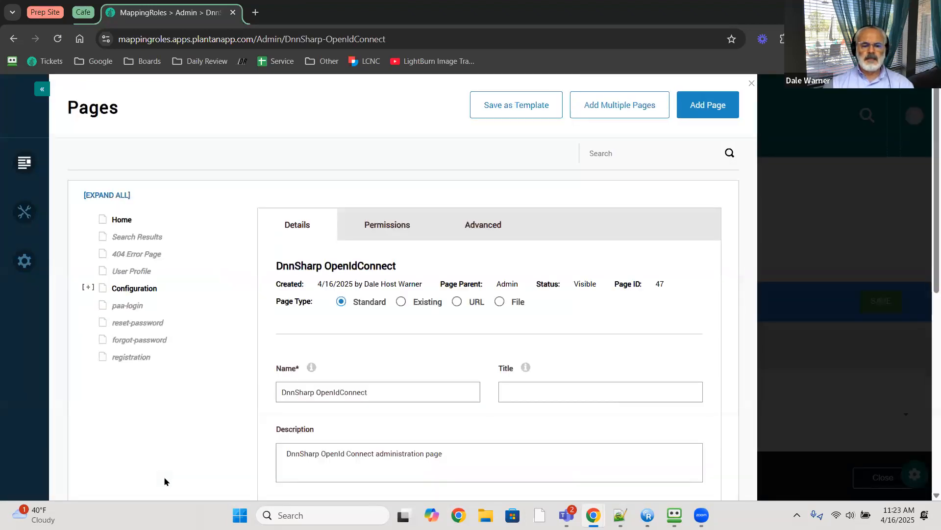
- Give the page the Xcillion theme, inner layout and notitle container, then save and close
left_click(505, 225)
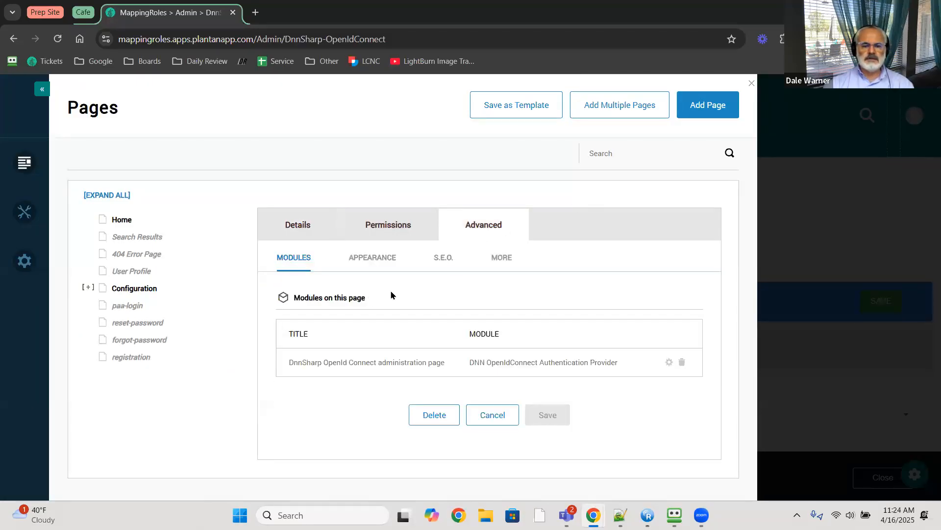
left_click(385, 261)
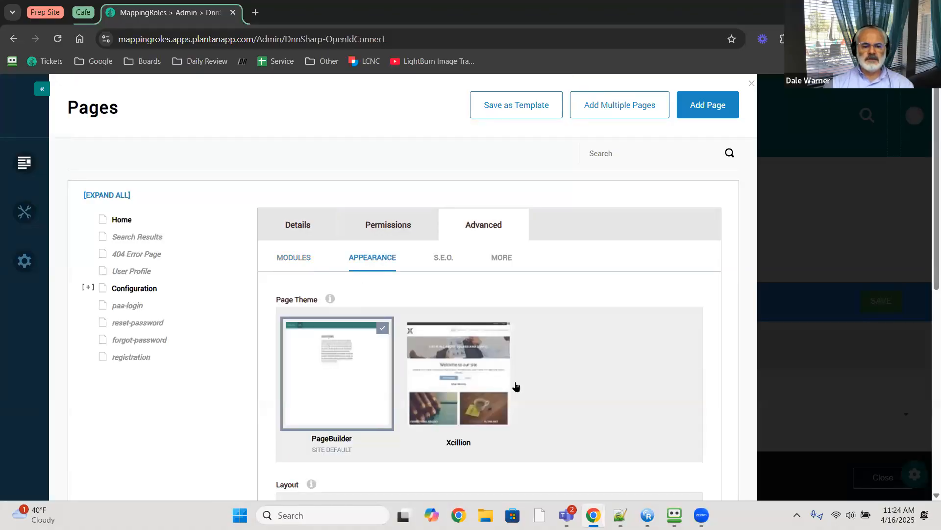
scroll(582, 374, "down", 2)
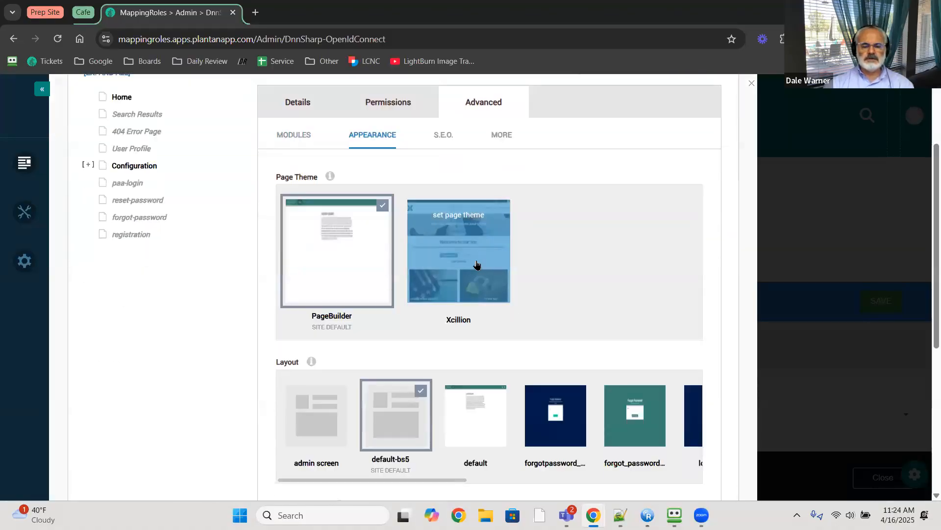
left_click(477, 265)
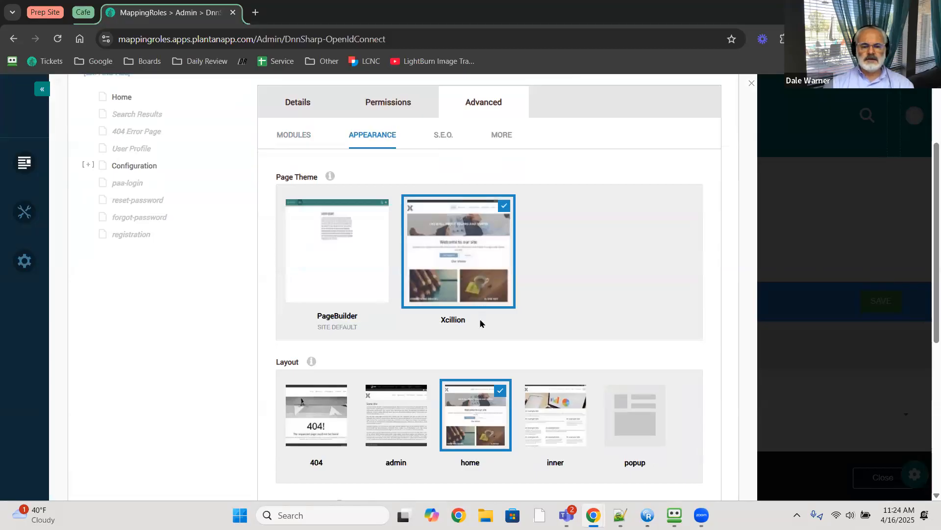
scroll(481, 321, "down", 2)
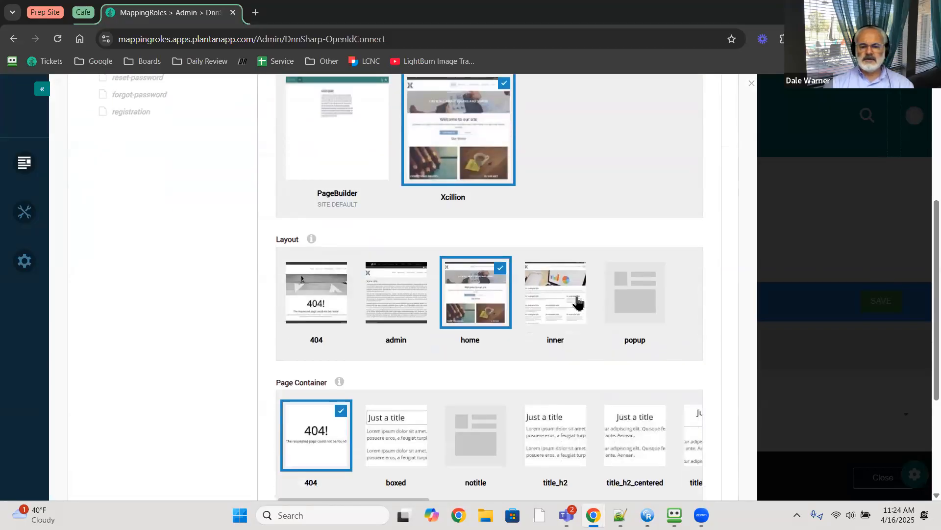
left_click(562, 305)
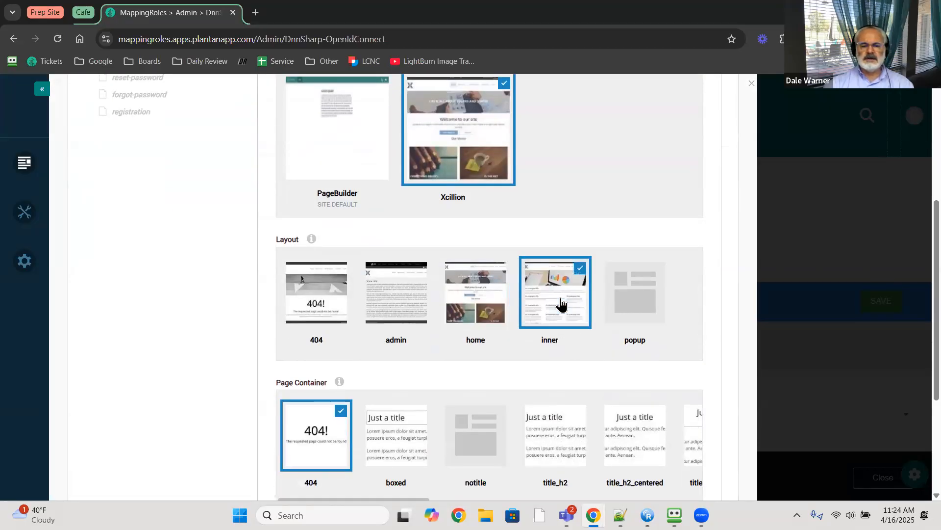
scroll(441, 380, "down", 2)
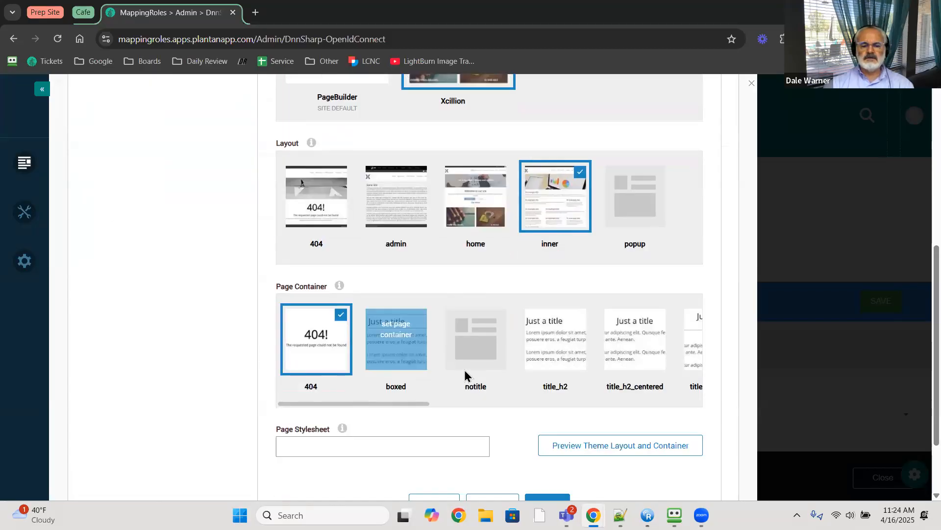
left_click(481, 328)
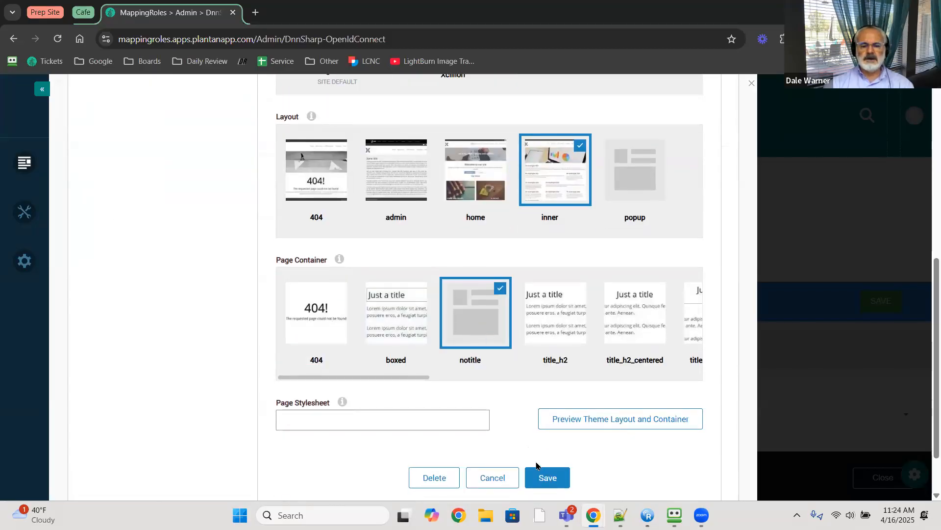
left_click(544, 477)
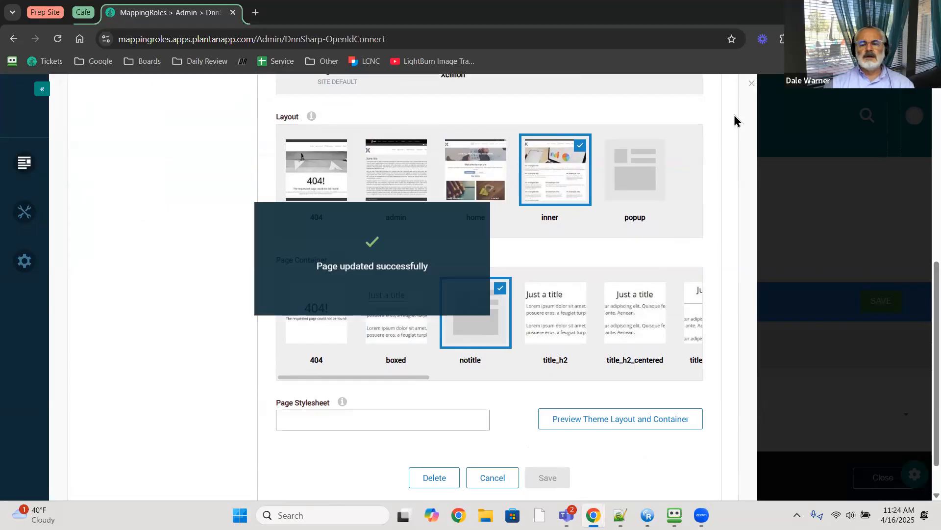
left_click(750, 84)
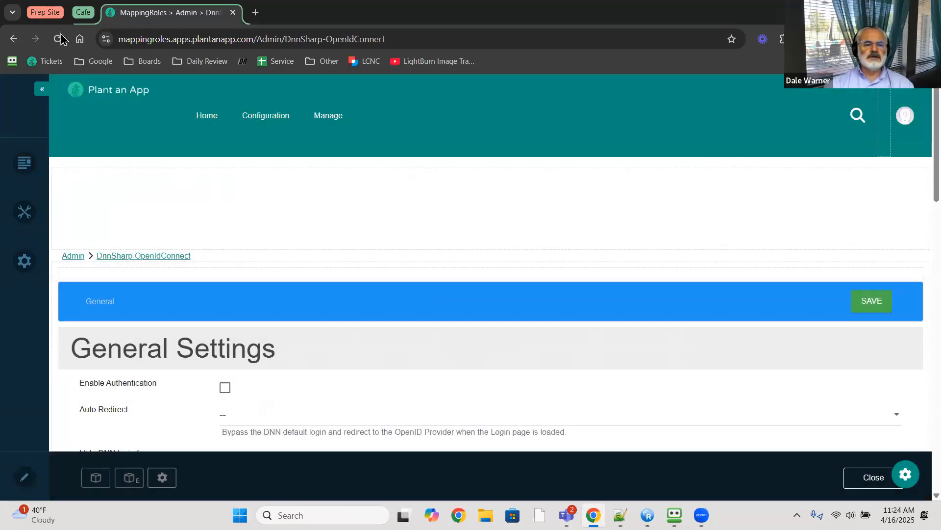
- Reload the OpenIdConnect page and exit edit mode to view its General Settings
left_click(59, 39)
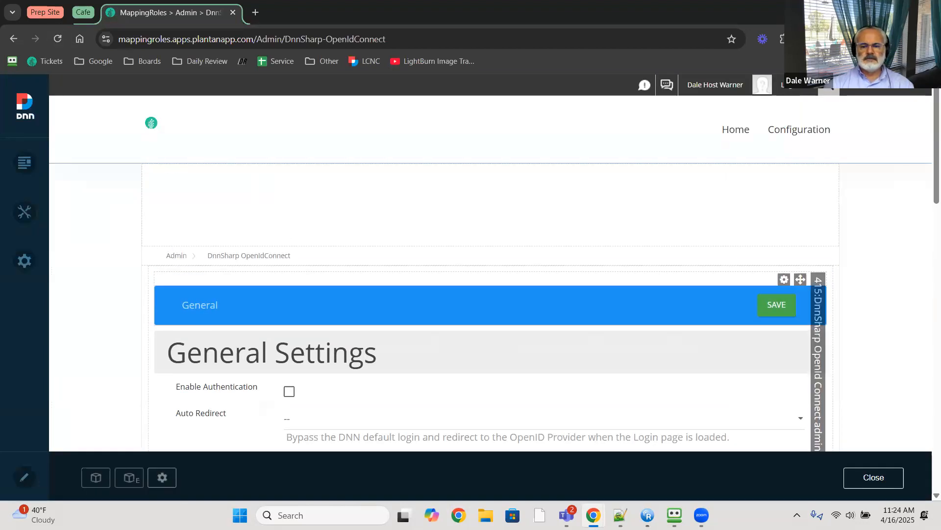
left_click(859, 478)
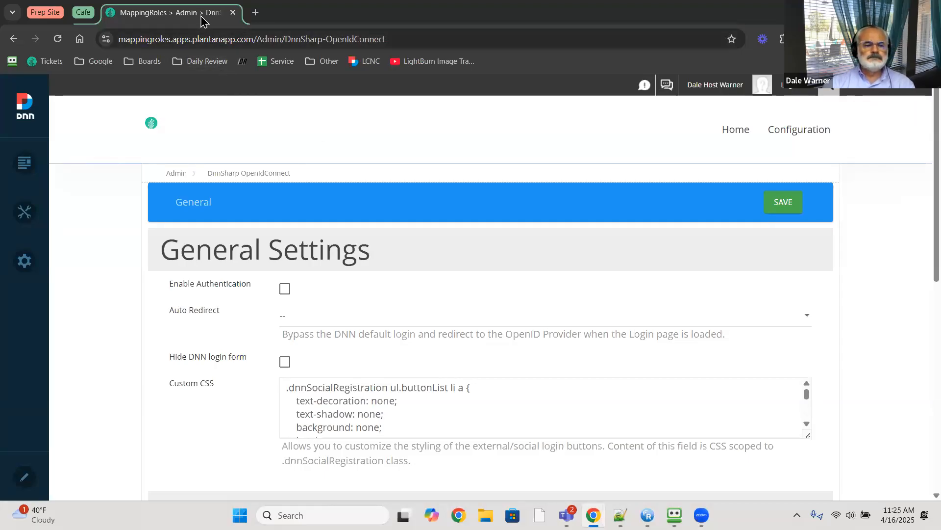
key("alt+Tab")
key("alt+Tab")
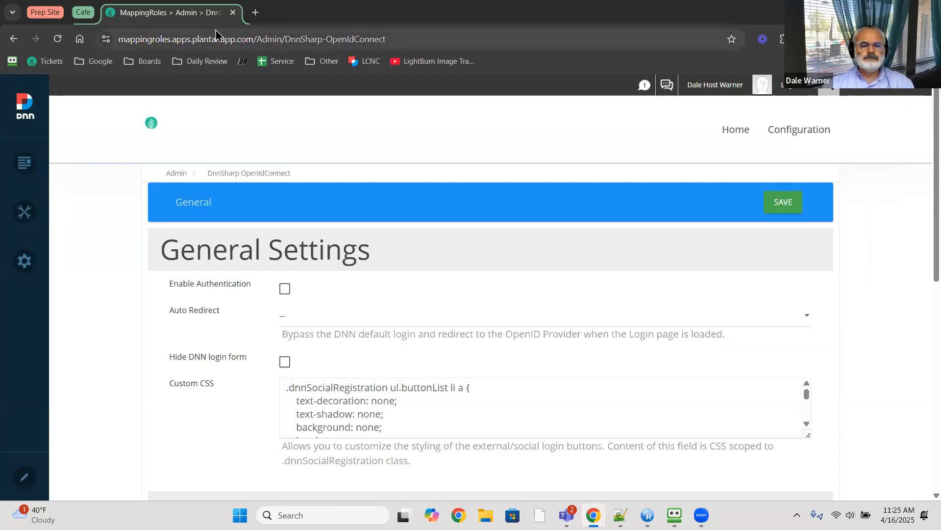
key("alt+Tab")
key("alt+Tab")
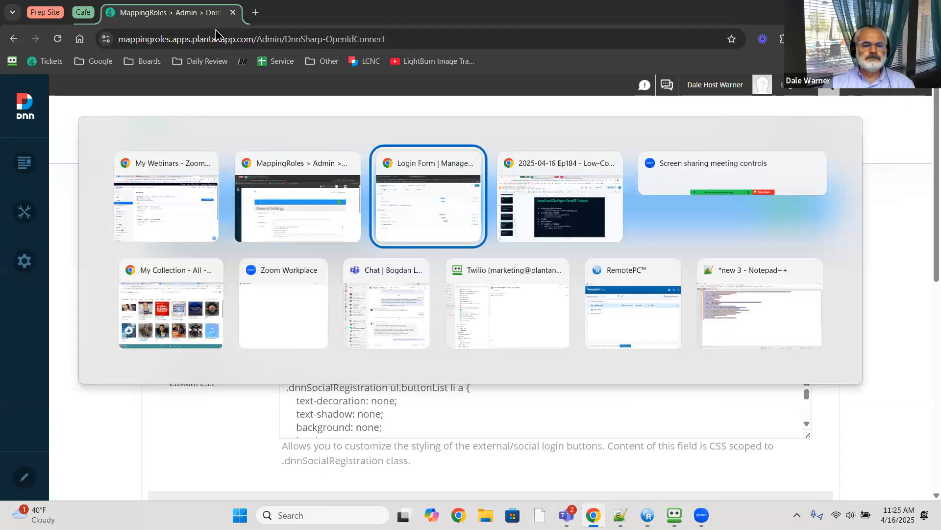
key("alt+Tab")
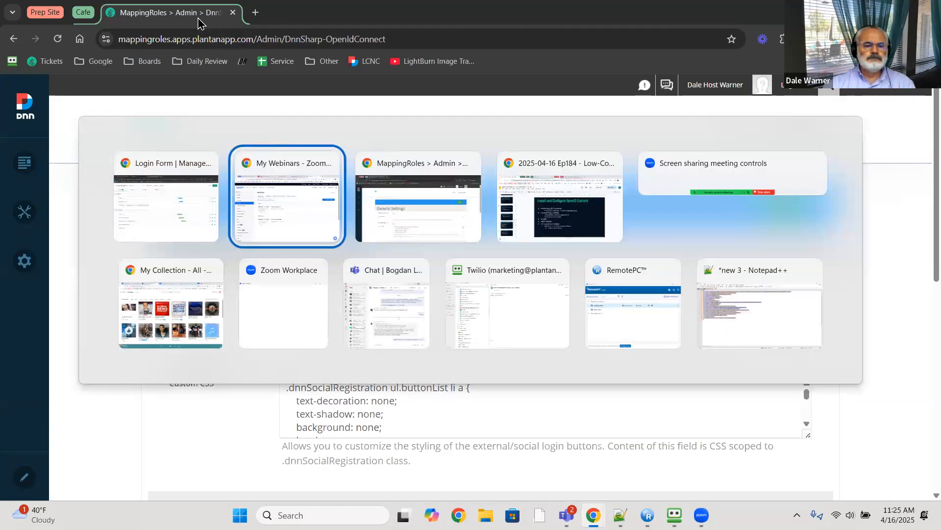
key("Escape")
key("alt+Tab")
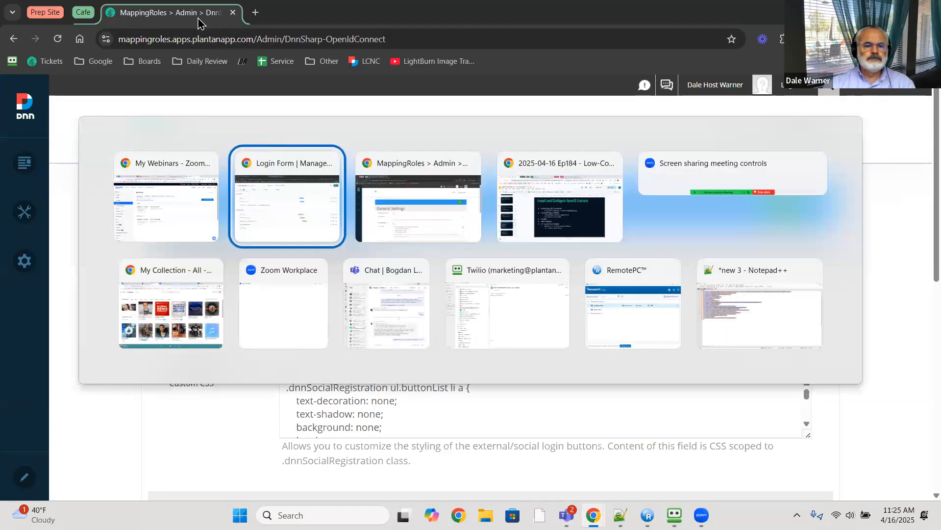
key("Tab")
key("Tab")
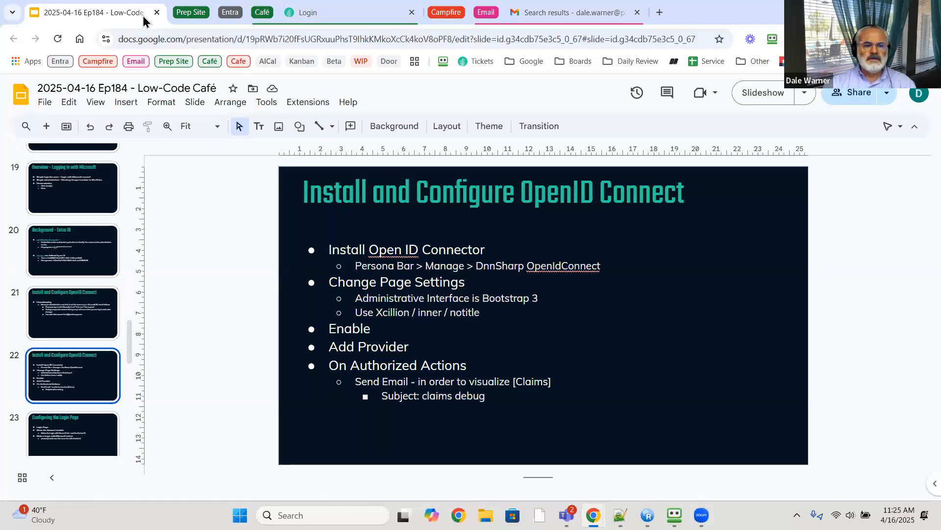
key("alt+Tab")
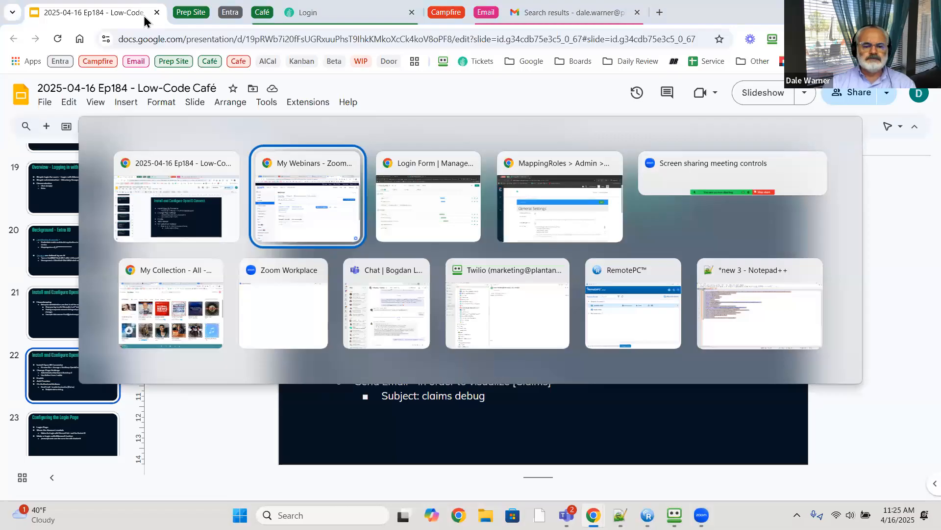
key("Tab")
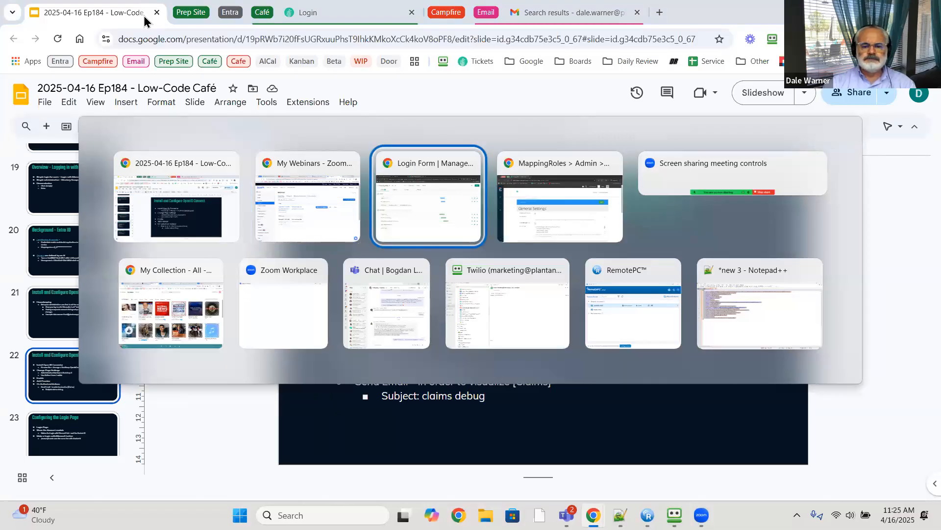
key("Tab")
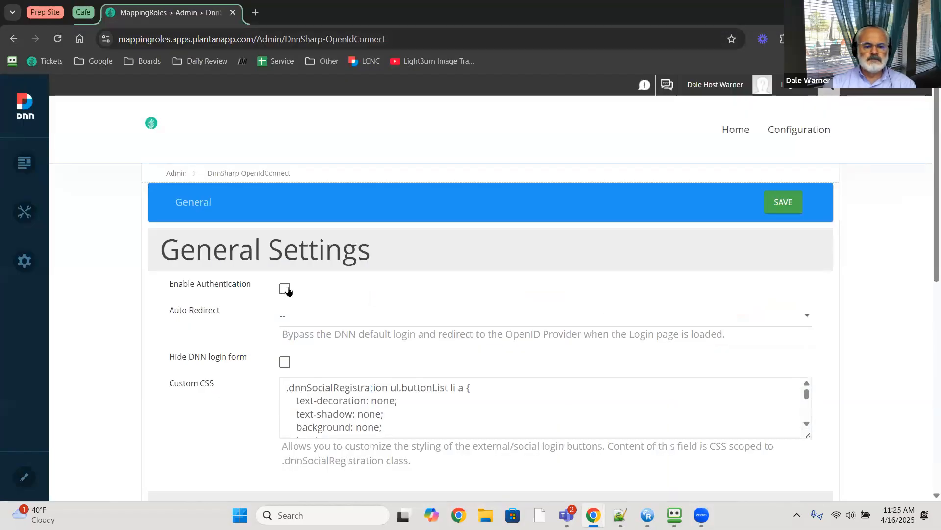
- Check Enable Authentication in the General Settings and save them
left_click(285, 288)
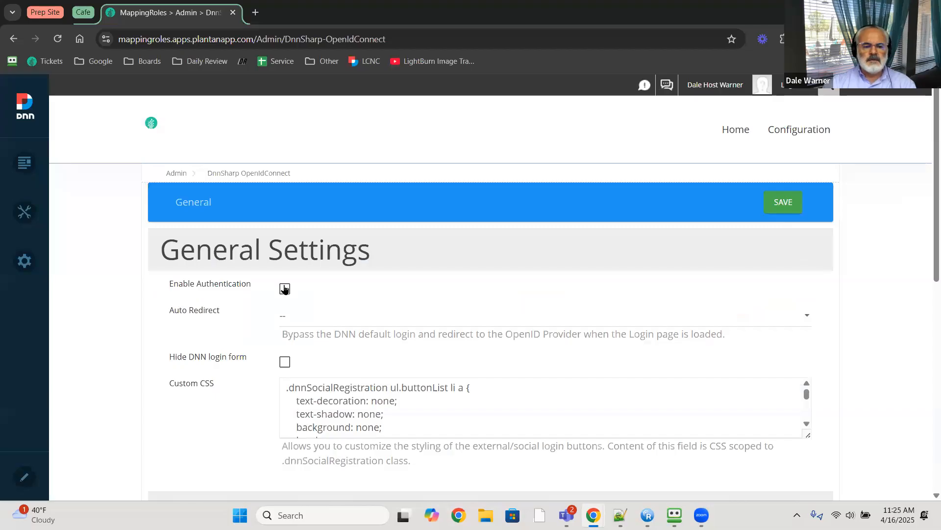
scroll(149, 278, "down", 2)
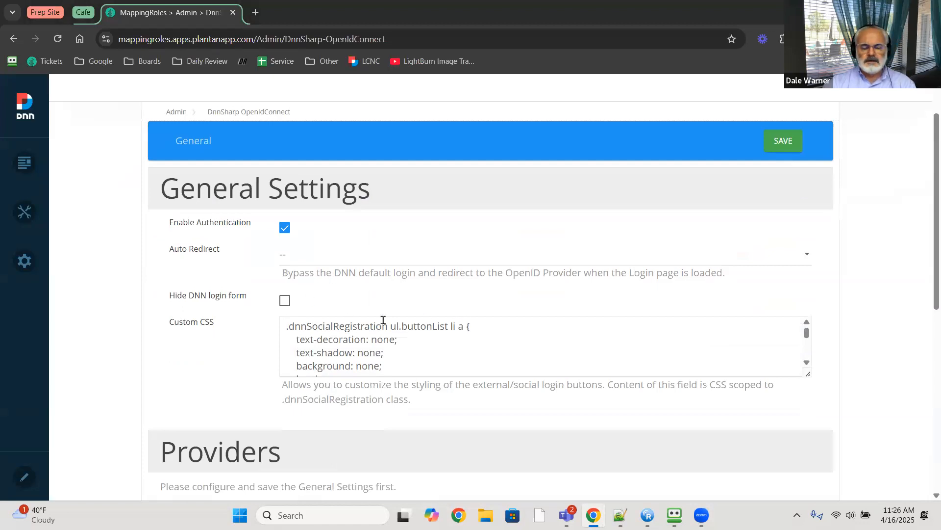
left_click(785, 141)
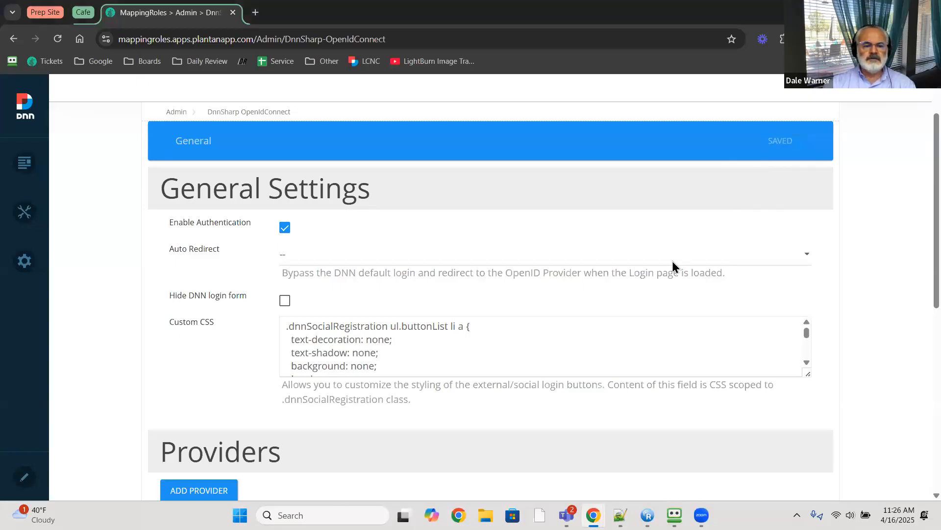
scroll(194, 287, "down", 5)
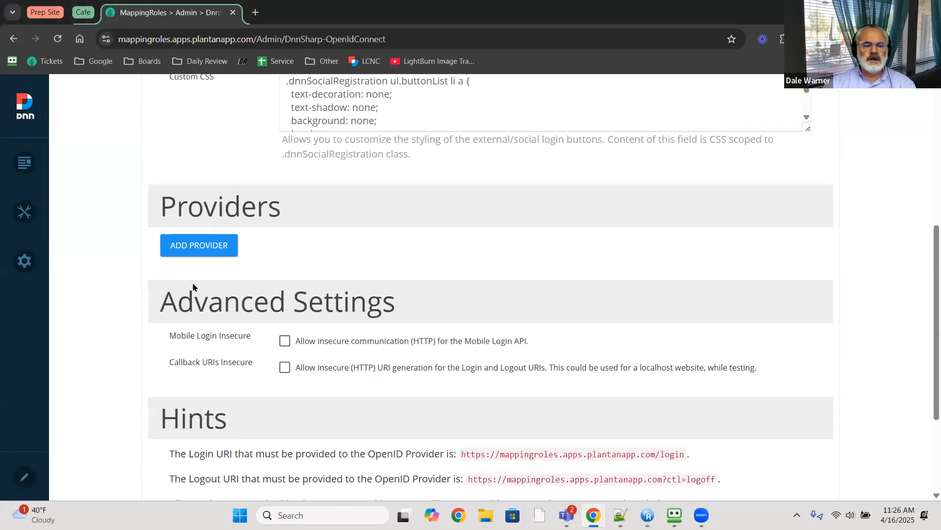
- Add a new OpenId Connect type provider that auto-matches existing users
left_click(208, 246)
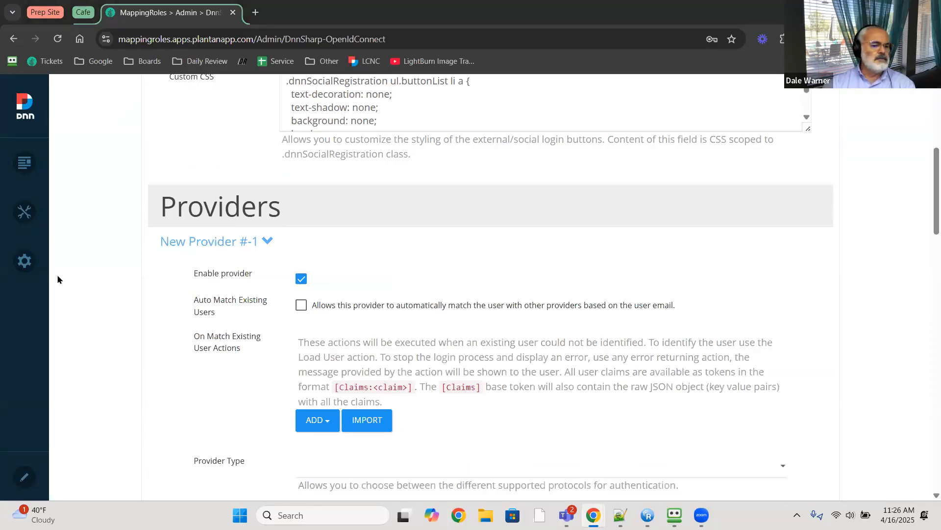
left_click(301, 306)
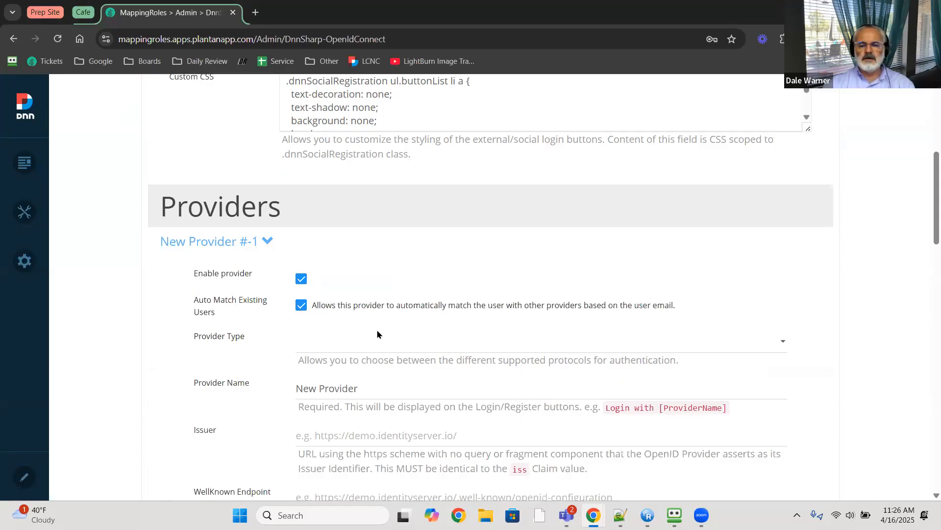
left_click(355, 347)
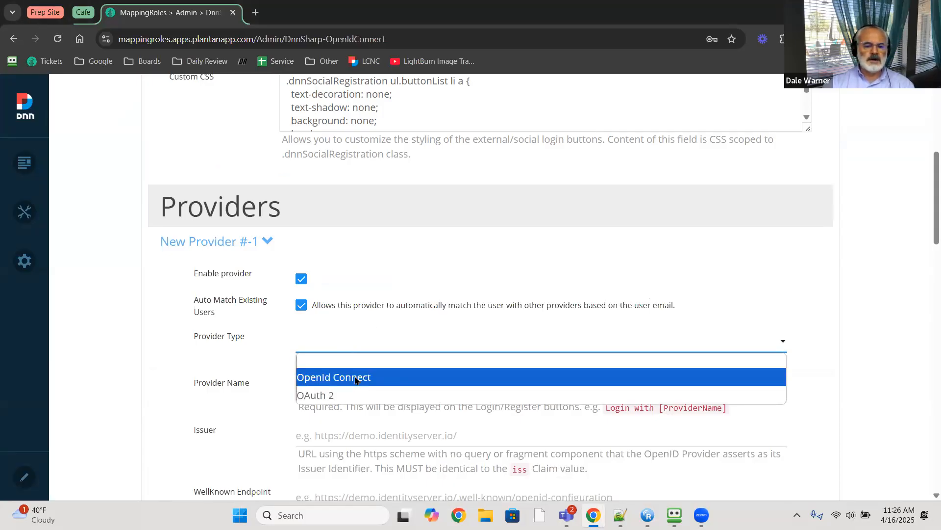
left_click(356, 377)
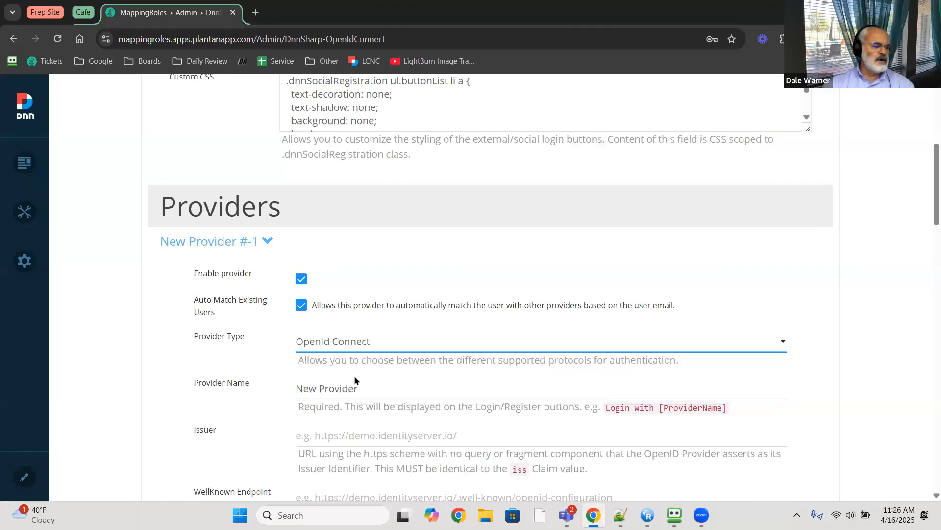
scroll(357, 378, "down", 2)
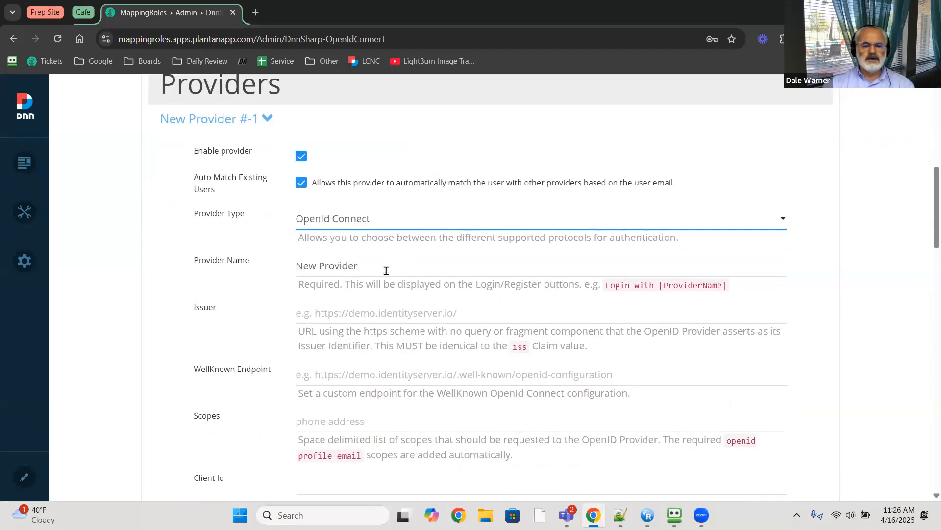
- Name the provider 'Microsoft AD' and paste the Microsoft login Issuer URL
left_click_drag(386, 271, 228, 262)
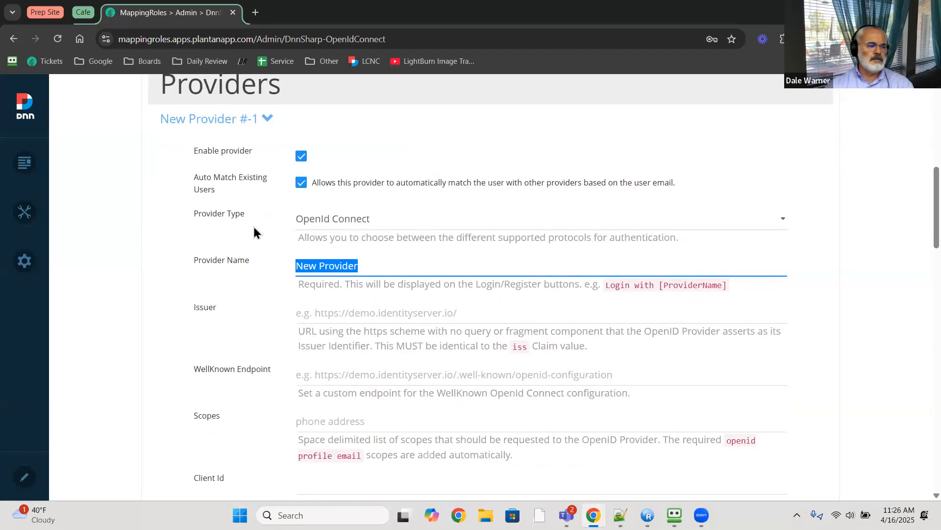
type("Mic")
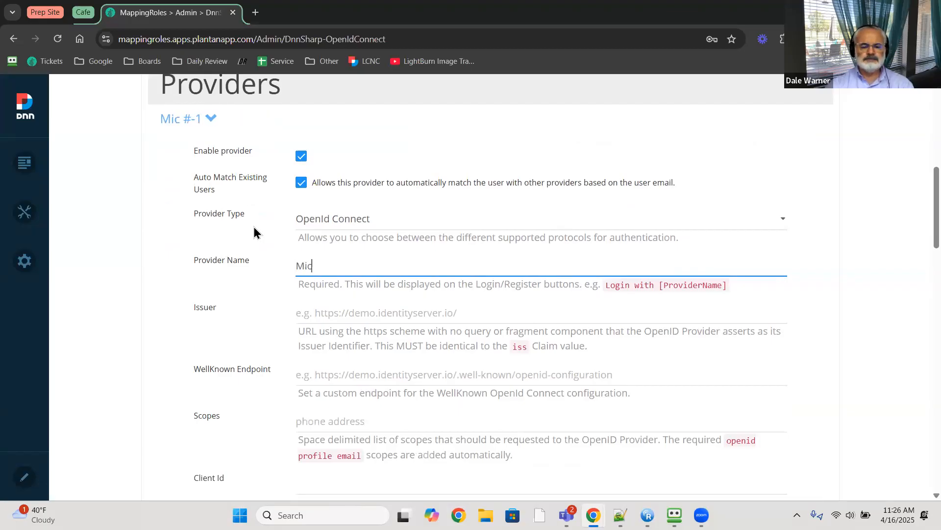
type("rosoft AD")
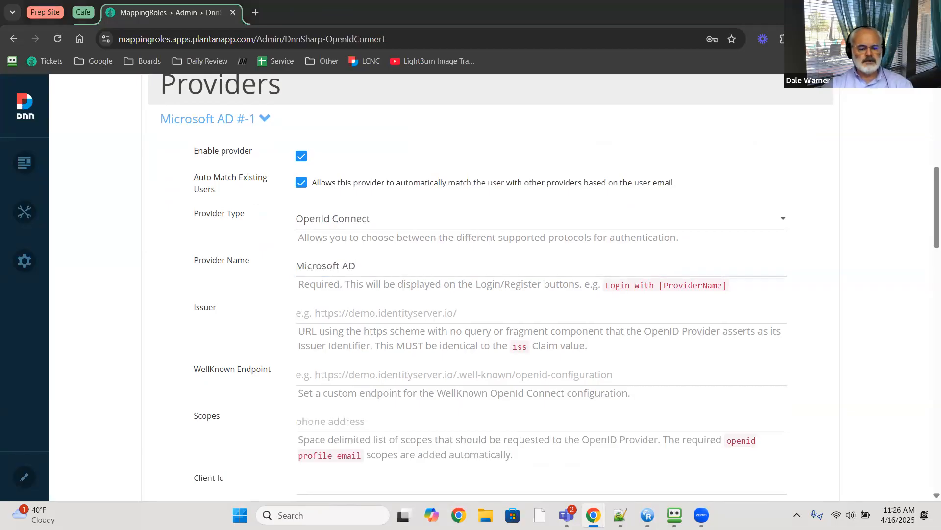
left_click(354, 319)
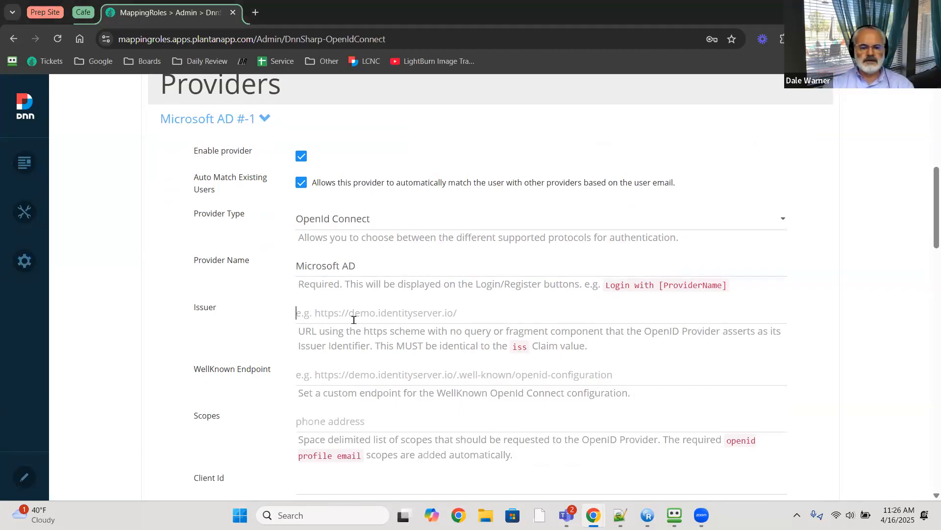
type("https://login.microsoftonline.com/10e39e31-9617-4f23-b4a7-f15efdba4885/v2.0")
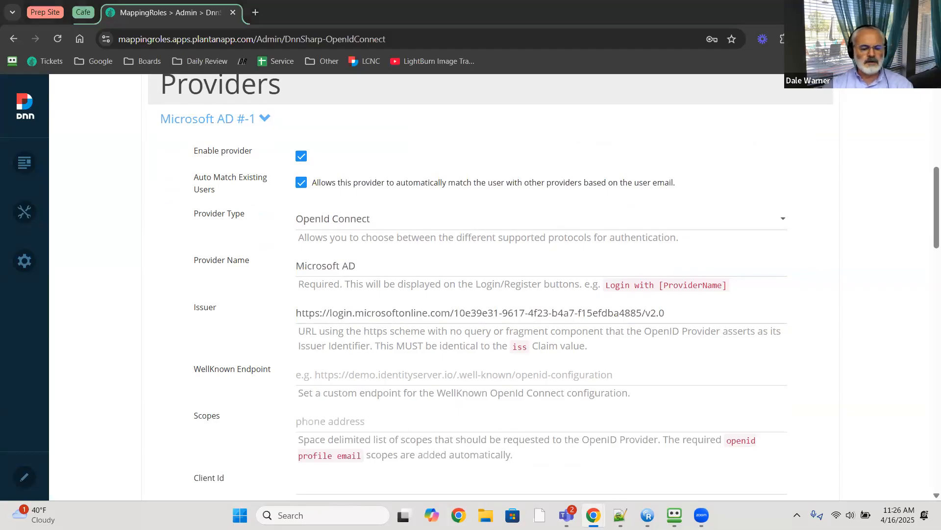
- Paste the well-known OpenID configuration URL into the WellKnown Endpoint field
left_click(412, 376)
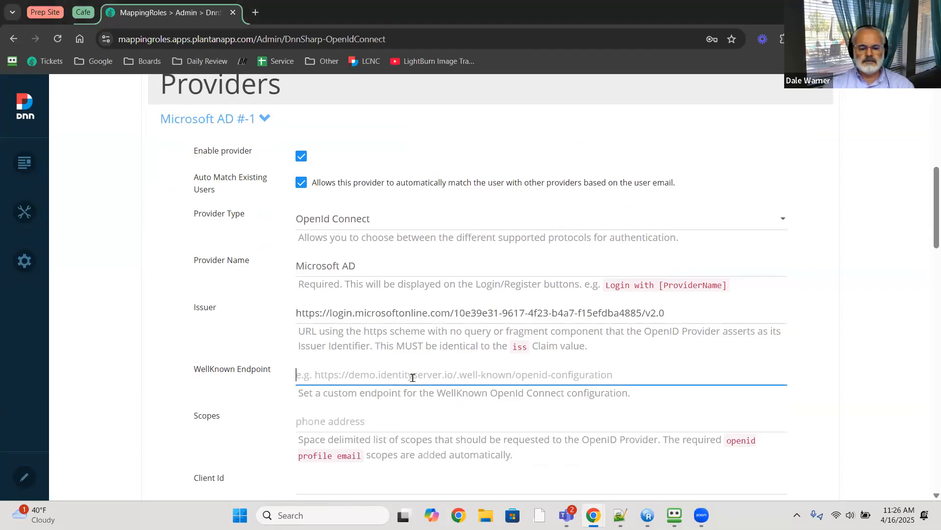
type("https://login.microsoftonline.com/10e39e31-9617-4f23-b4a7-f15efdba4885/v2.0/.well-known/openid-configuration")
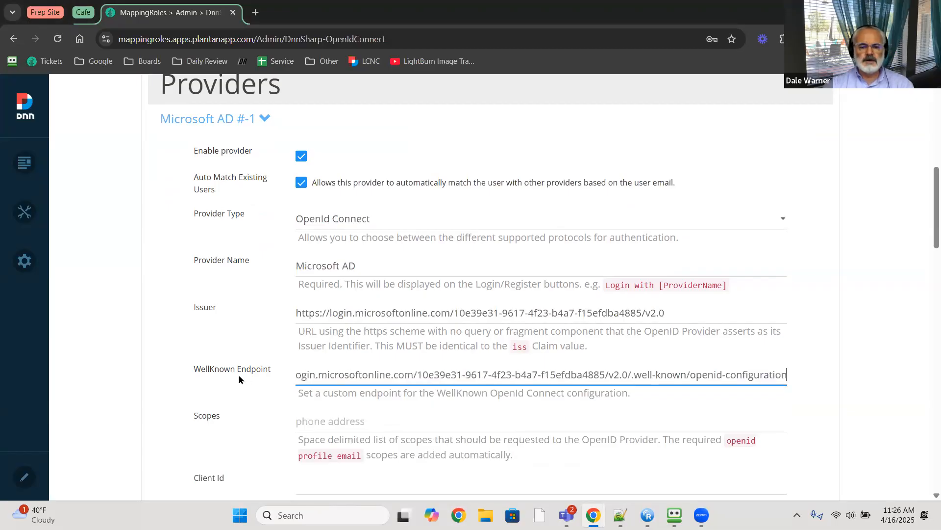
scroll(260, 372, "down", 1)
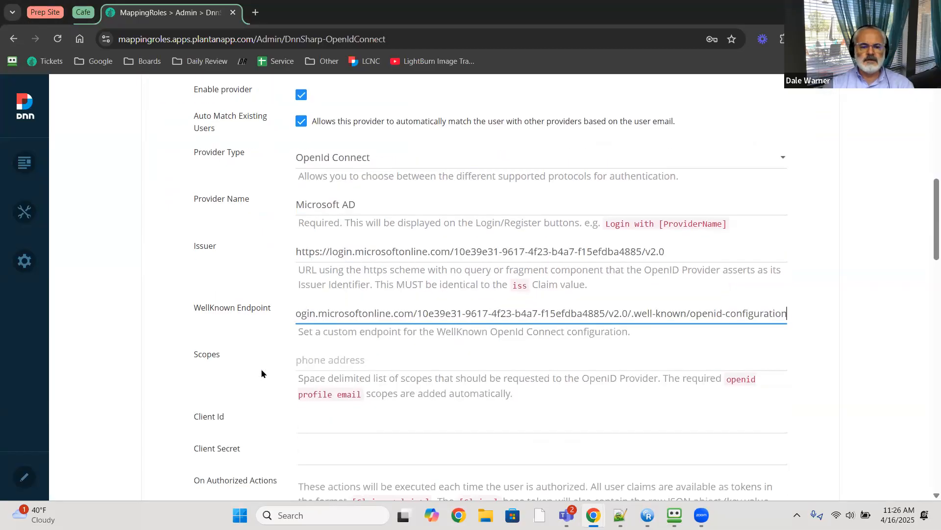
scroll(185, 357, "down", 2)
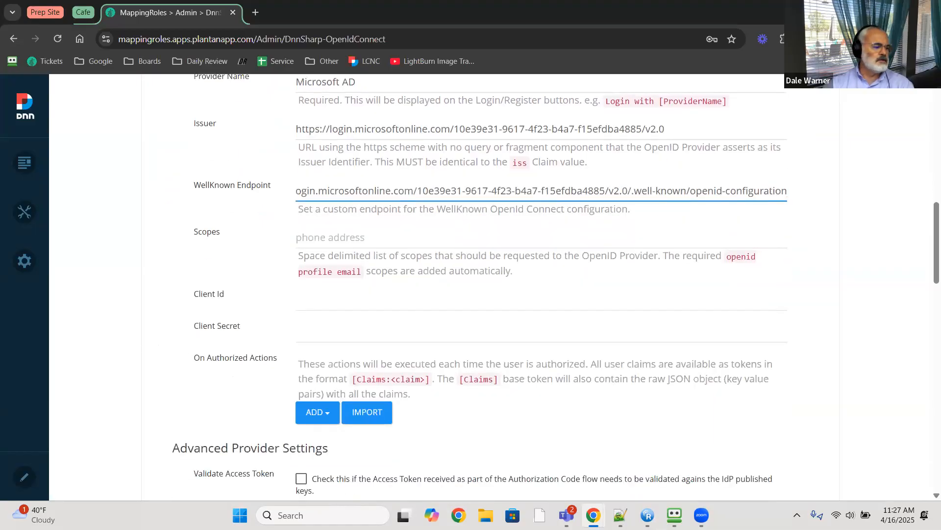
- Paste the application's Client Id and the Client Secret into the provider
key("alt+Tab")
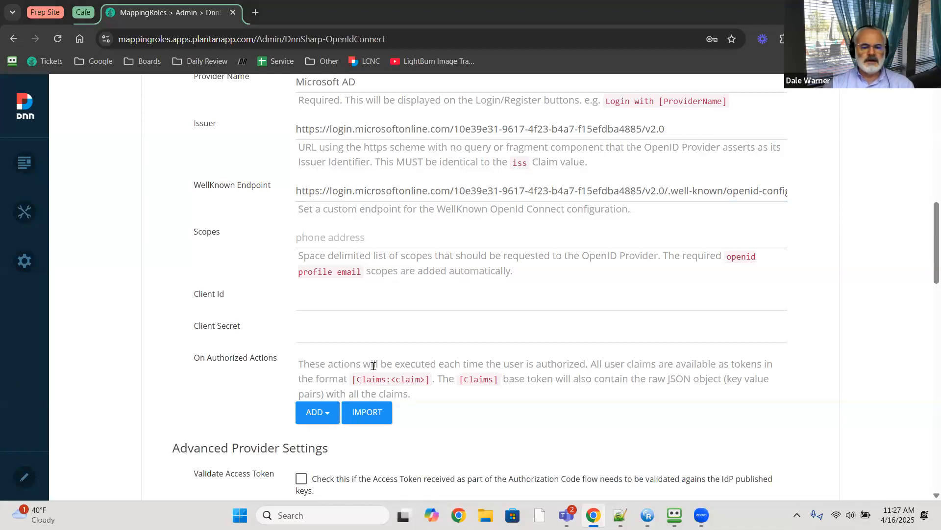
left_click(370, 302)
type("d")
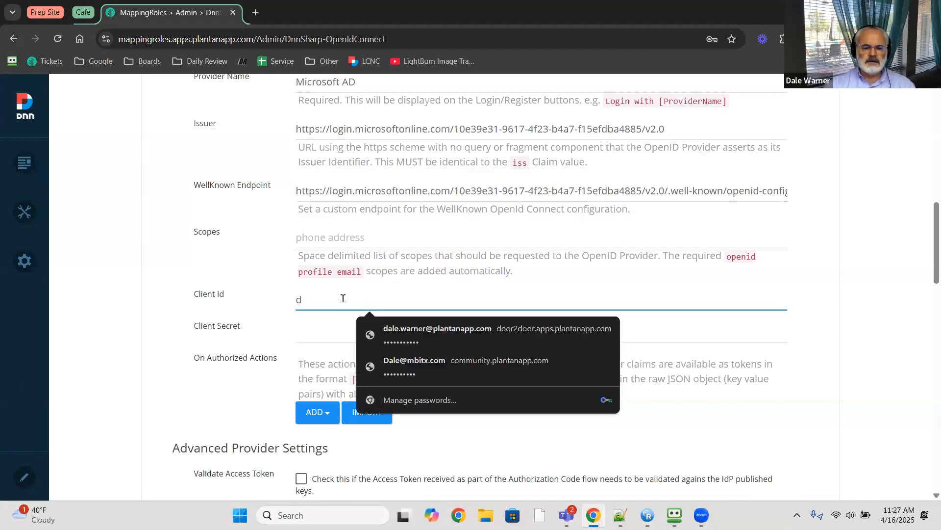
key("BackSpace")
type("bc37734a-e46e-4a6e-9892-2a8327c91a46")
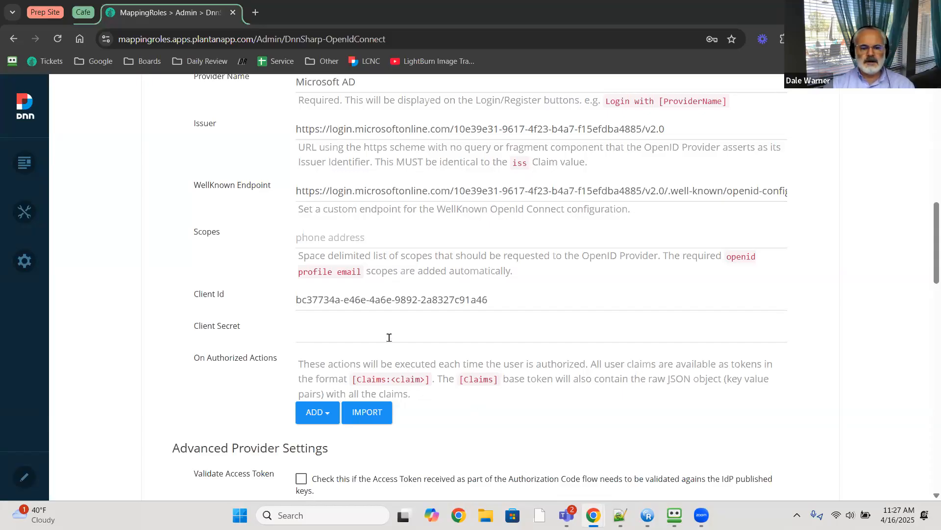
key("ctrl+v")
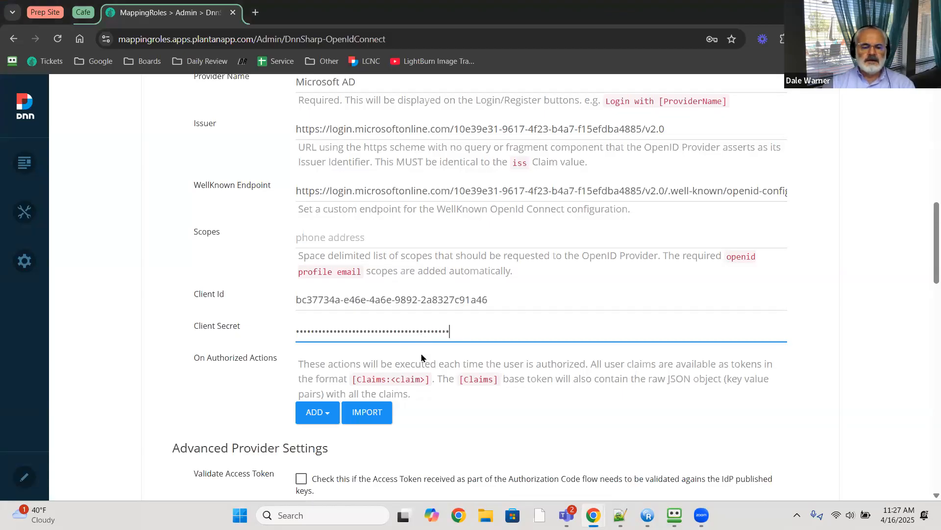
scroll(422, 341, "down", 2)
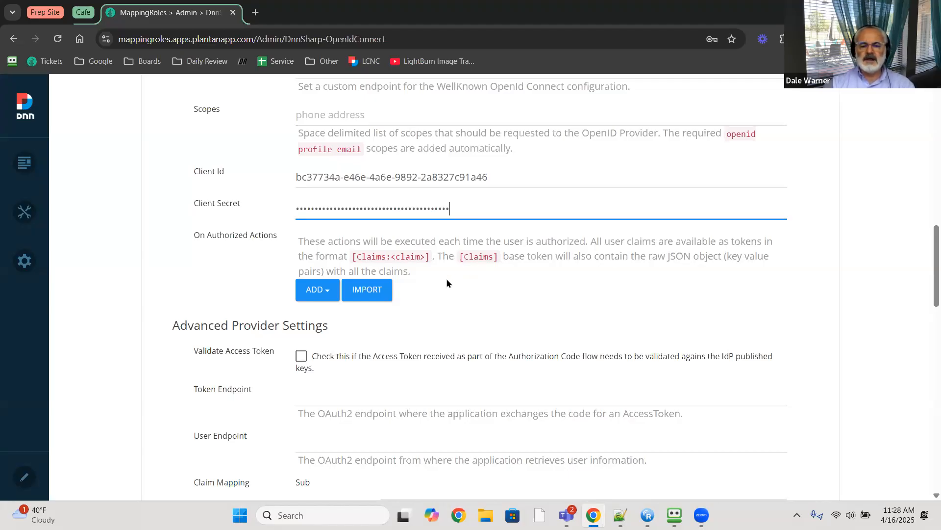
- Add an Email > Send Email action under On Authorized Actions
left_click(328, 296)
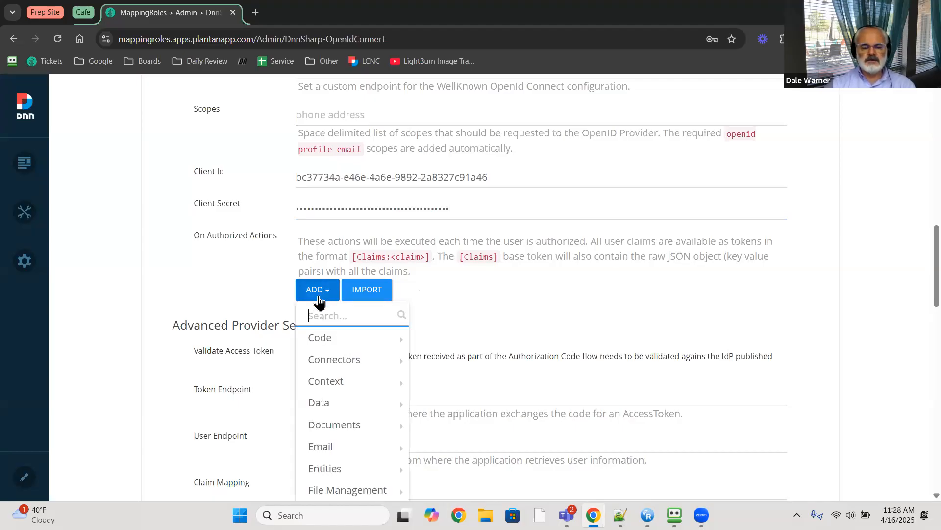
scroll(337, 357, "down", 1)
scroll(338, 357, "down", 1)
mouse_move(342, 384)
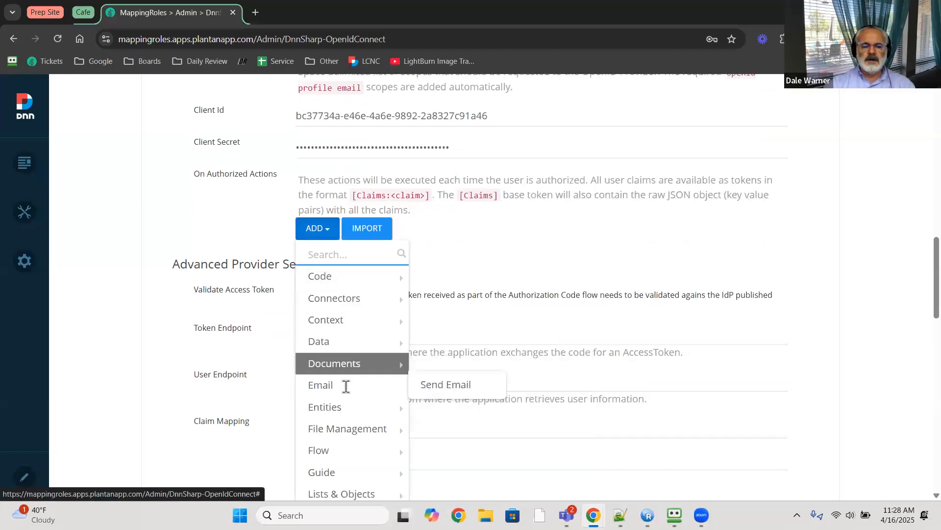
left_click(480, 385)
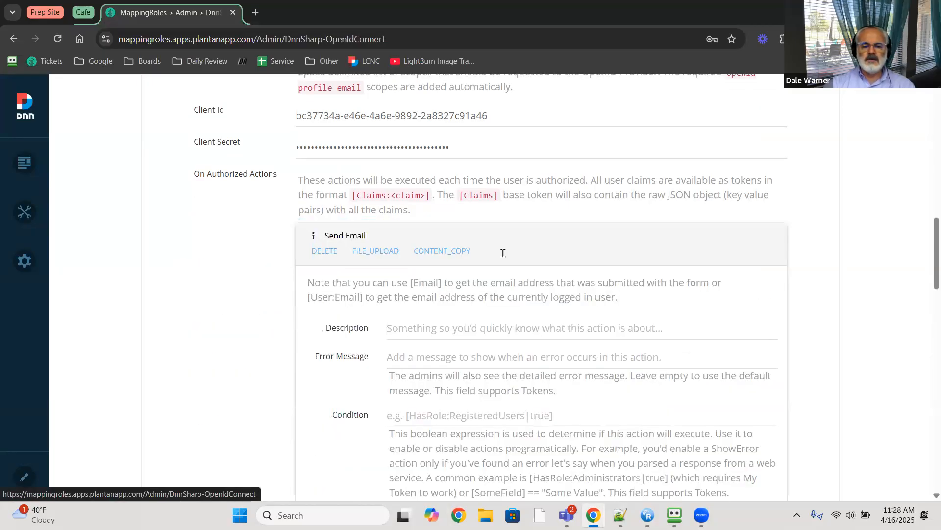
- Set the email's To field to the admin's address and subject to 'claims debug'
scroll(444, 161, "up", 1)
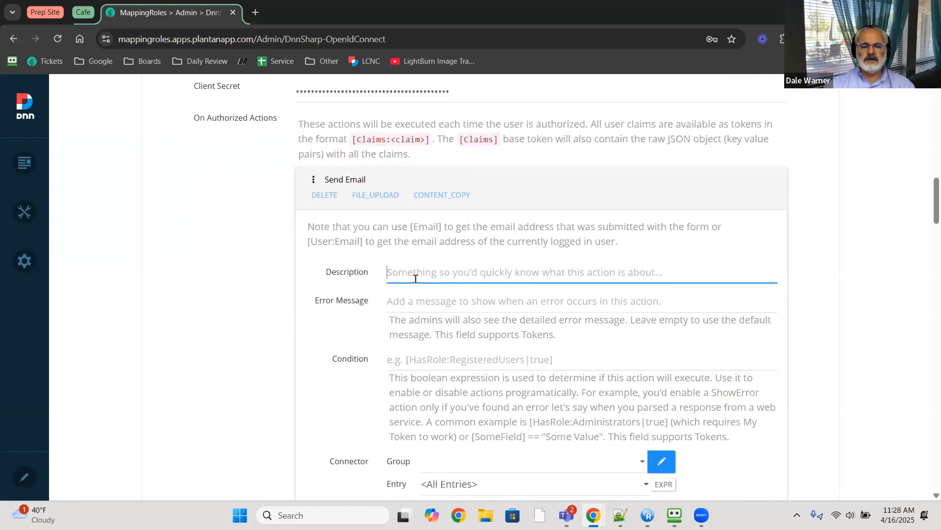
scroll(417, 285, "down", 3)
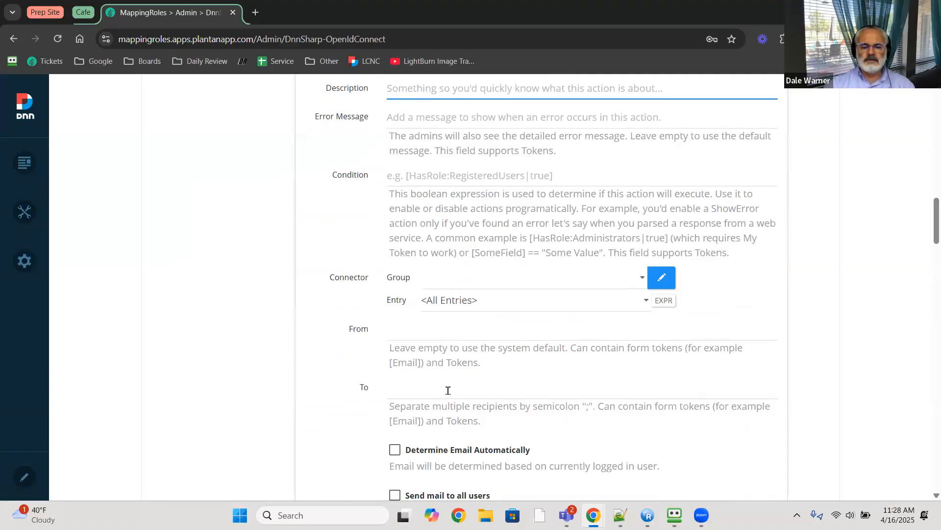
scroll(448, 390, "down", 2)
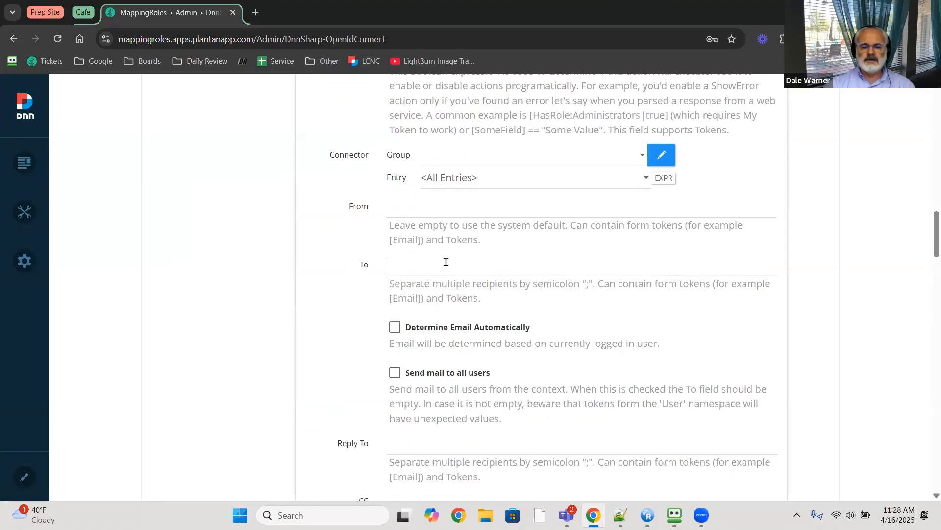
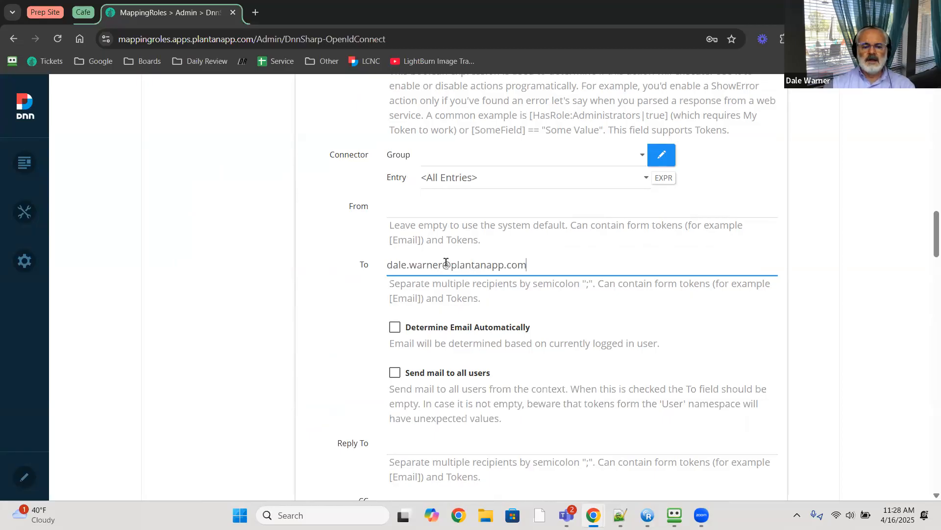
scroll(446, 262, "down", 5)
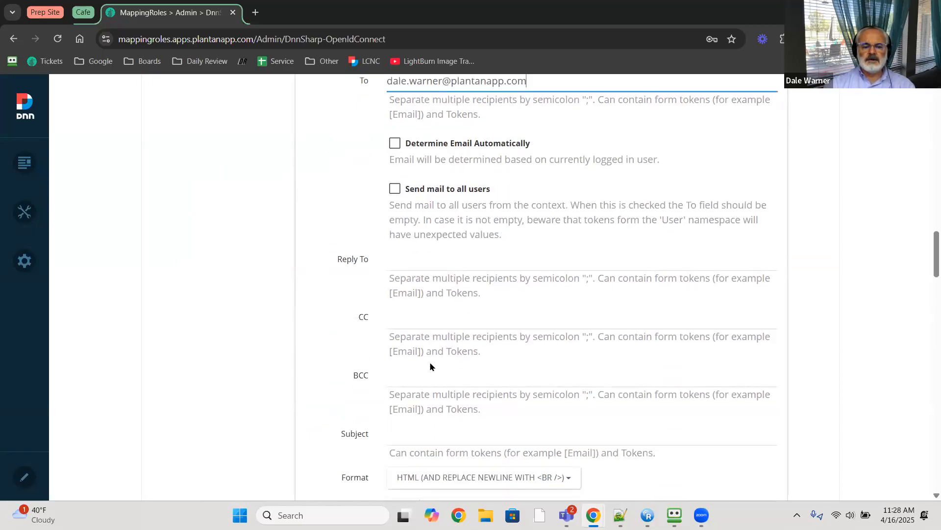
left_click(430, 377)
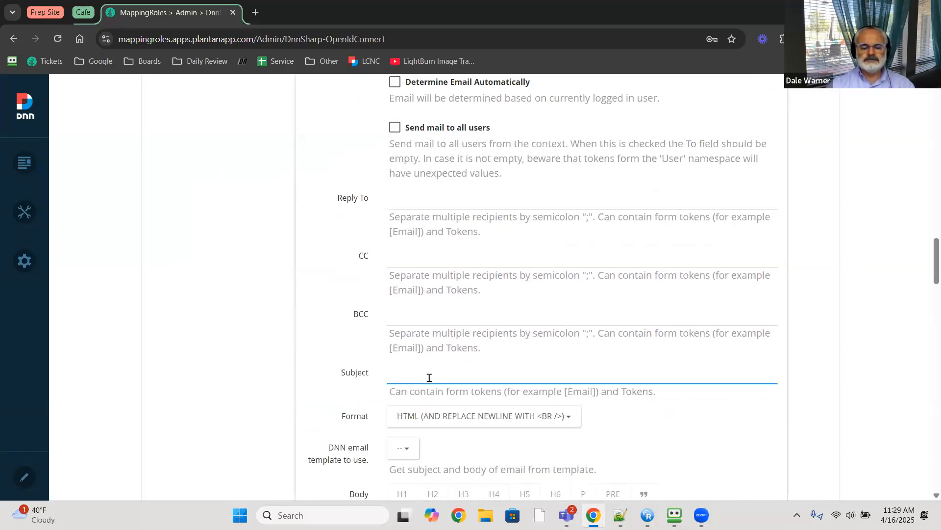
type("claims ")
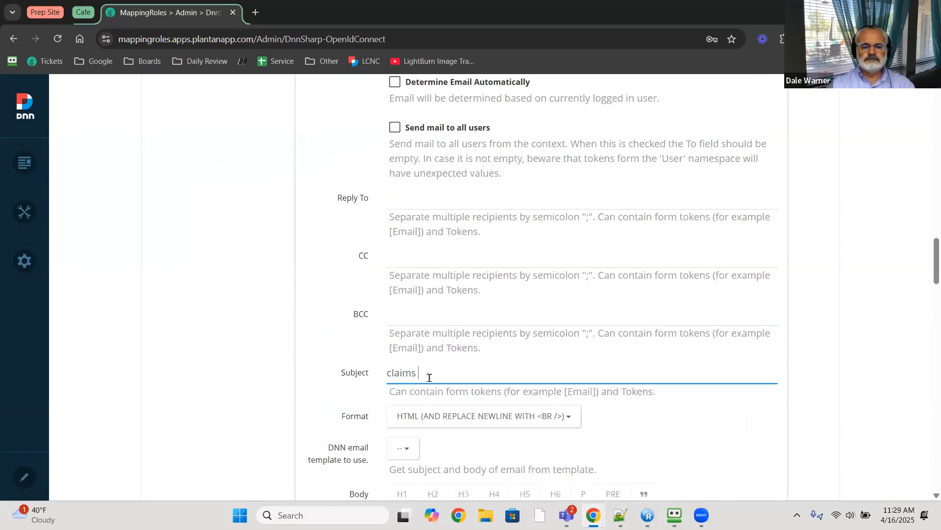
type("debug")
- Fill the email body with [claims]
scroll(326, 343, "down", 2)
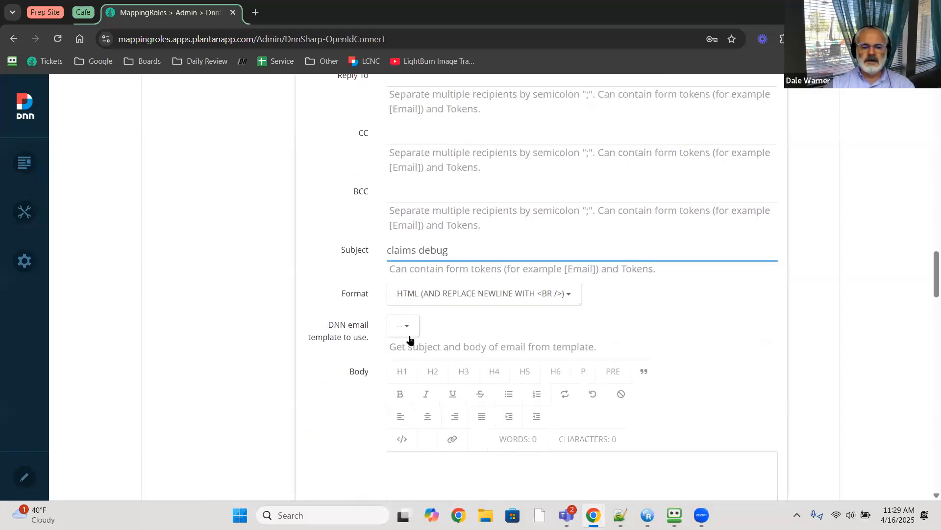
scroll(410, 340, "down", 2)
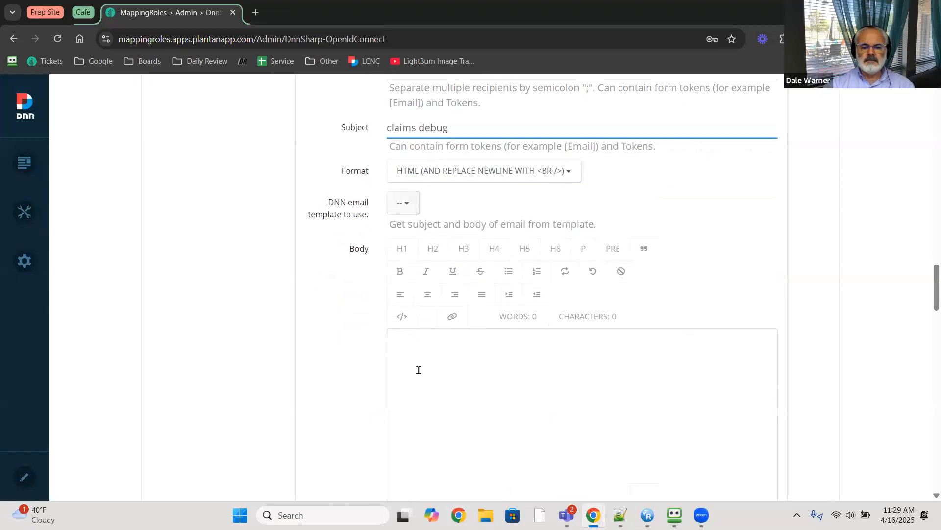
left_click(422, 366)
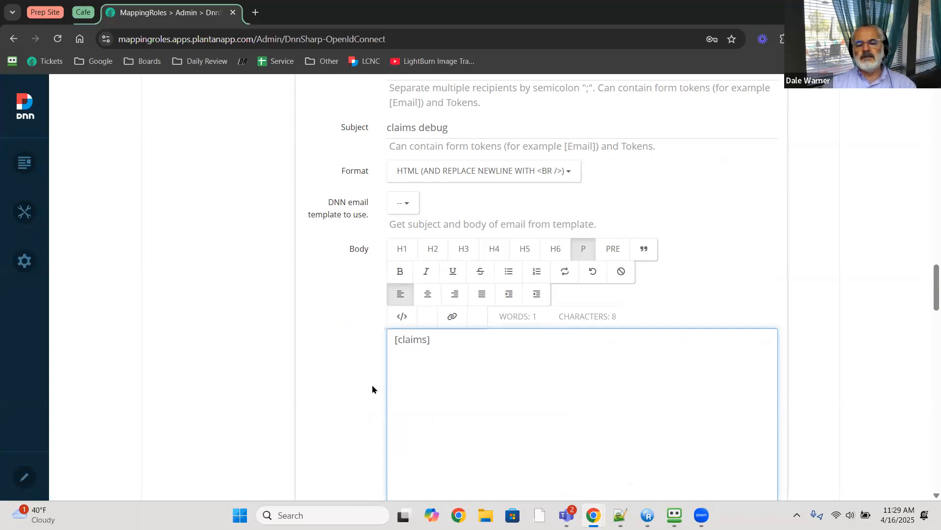
scroll(366, 386, "down", 2)
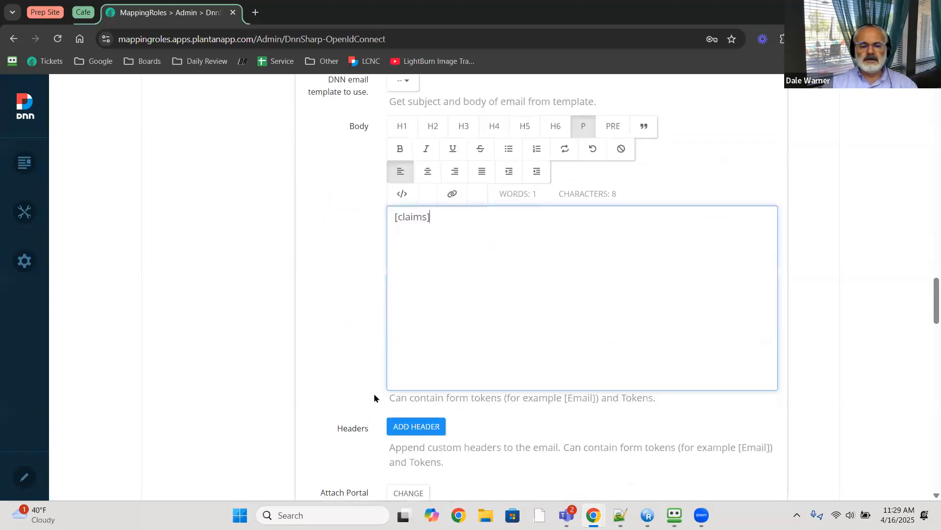
scroll(356, 386, "down", 2)
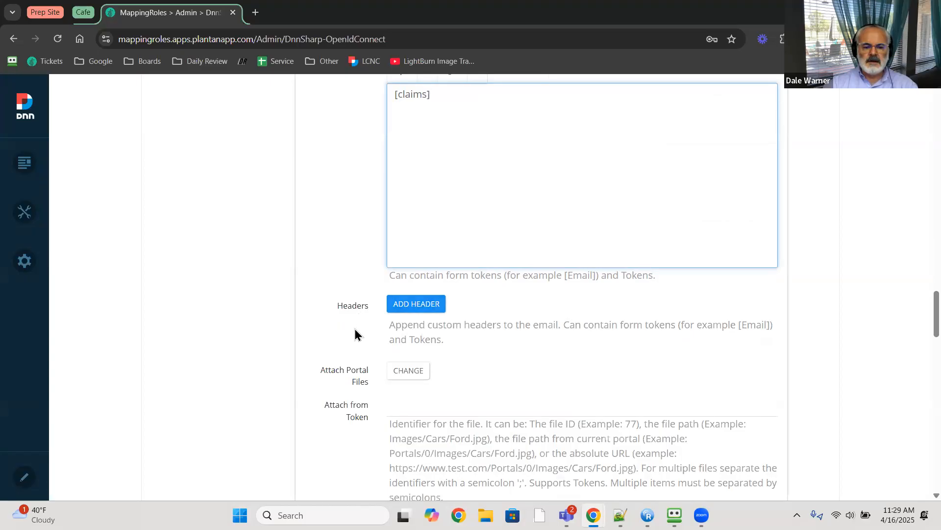
scroll(355, 335, "down", 6)
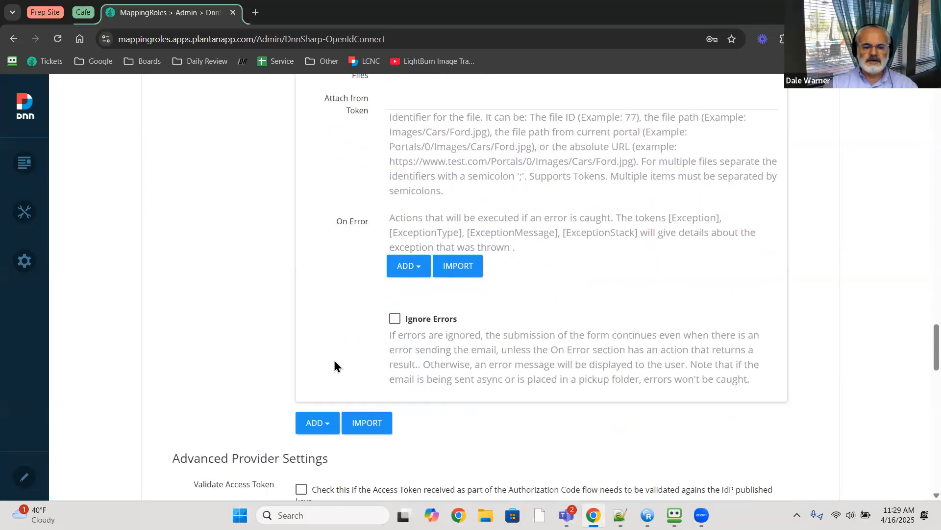
scroll(334, 366, "down", 4)
scroll(289, 369, "down", 3)
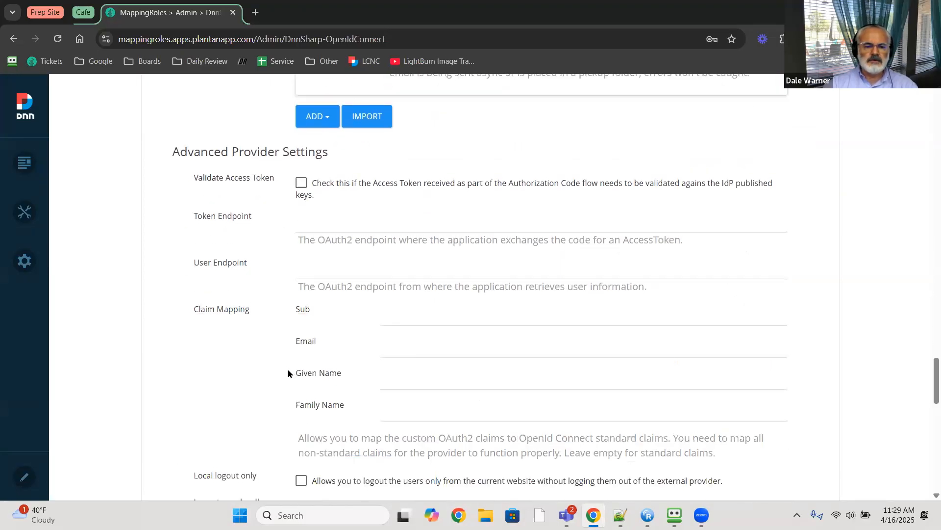
scroll(288, 373, "down", 8)
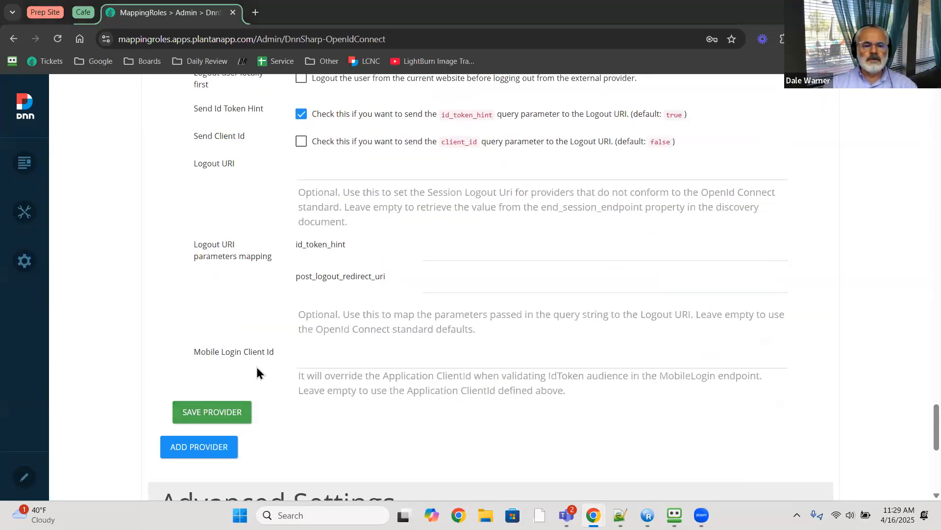
- Switch to the Google Slides window to review the OpenID Connect setup steps
key("alt+Tab")
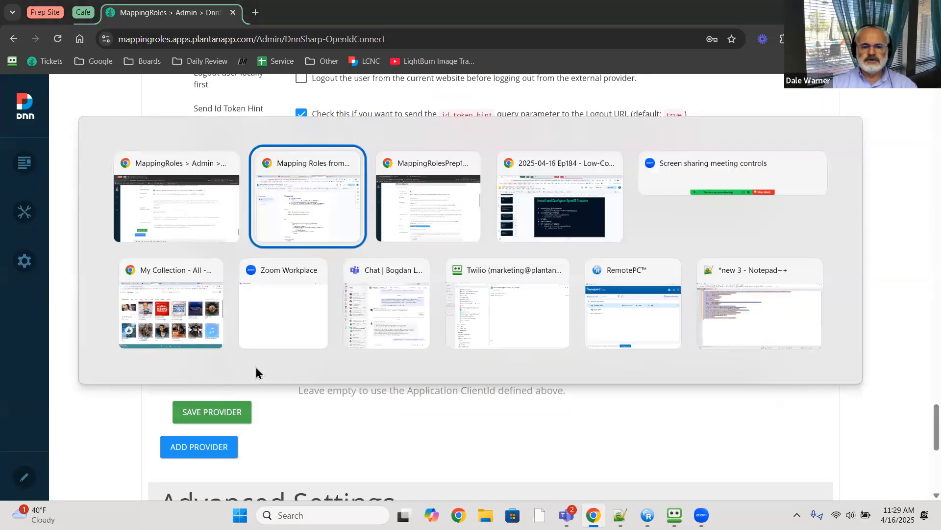
key("alt+Tab")
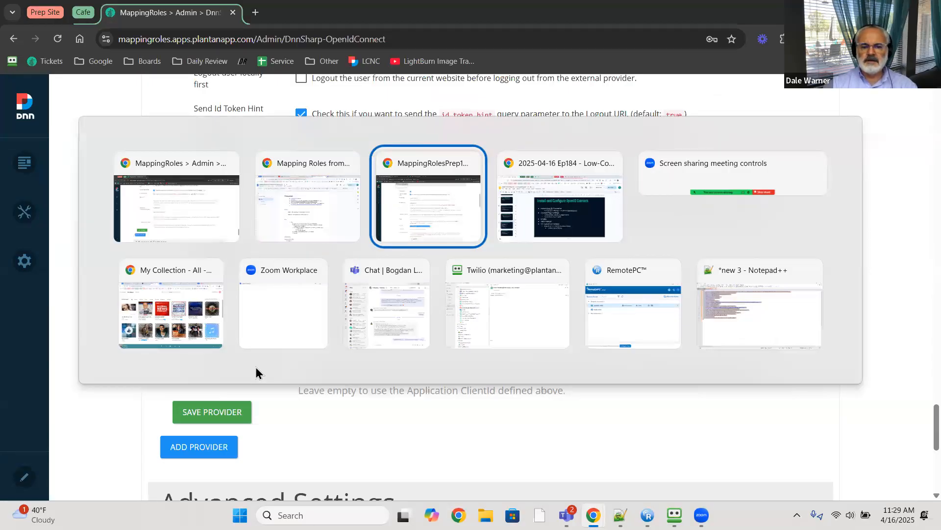
key("alt+Tab")
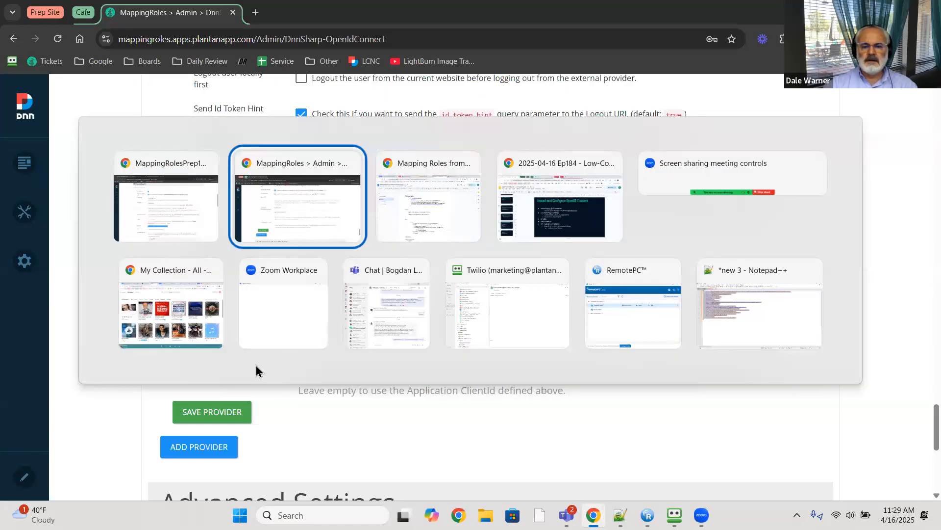
key("alt+Tab")
key("alt+Tab")
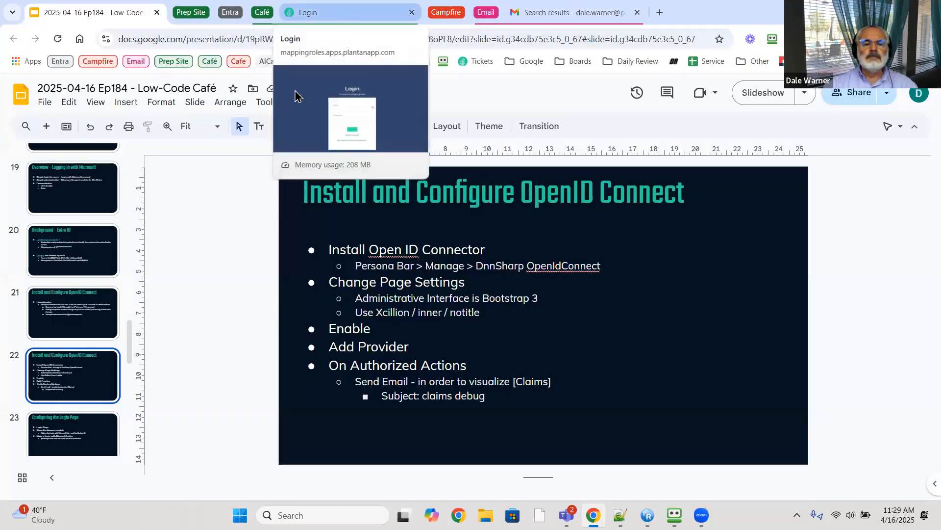
- Reload the MappingRoles login page, then head back to the provider admin window
left_click(294, 93)
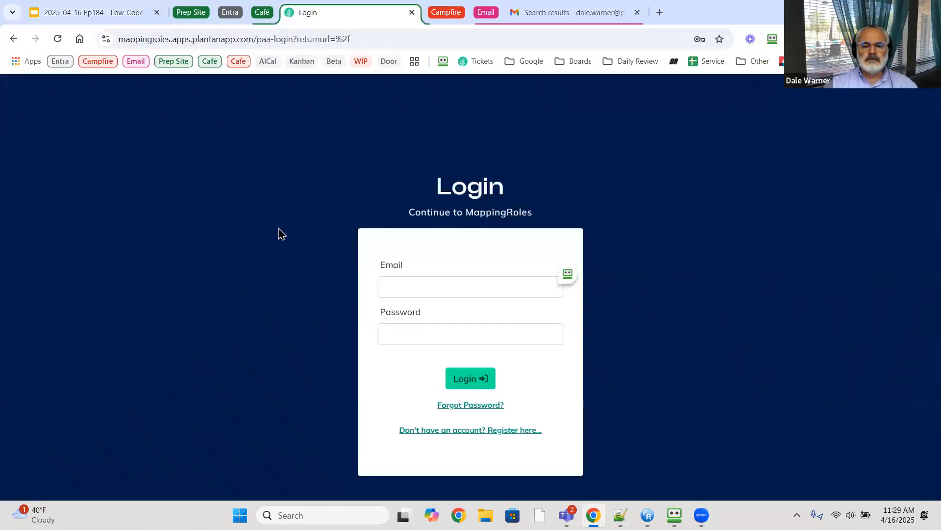
left_click(58, 39)
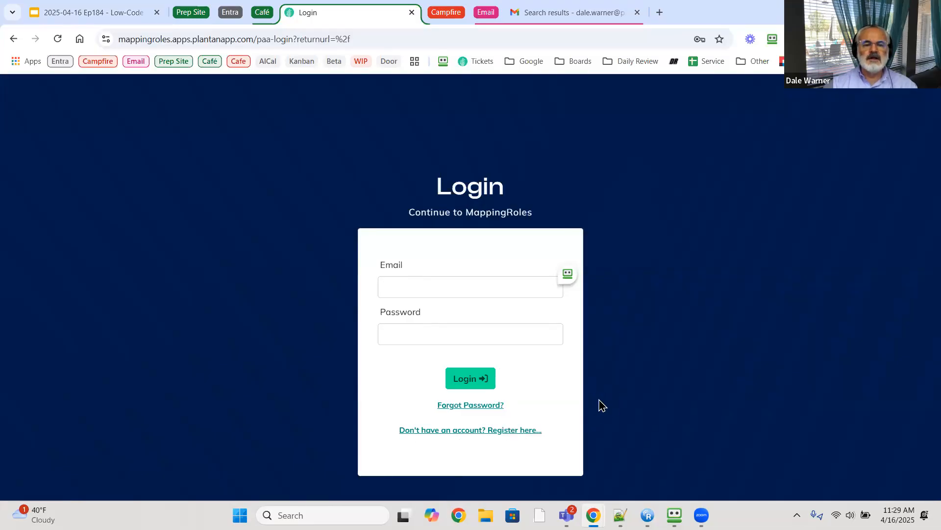
key("alt+Tab")
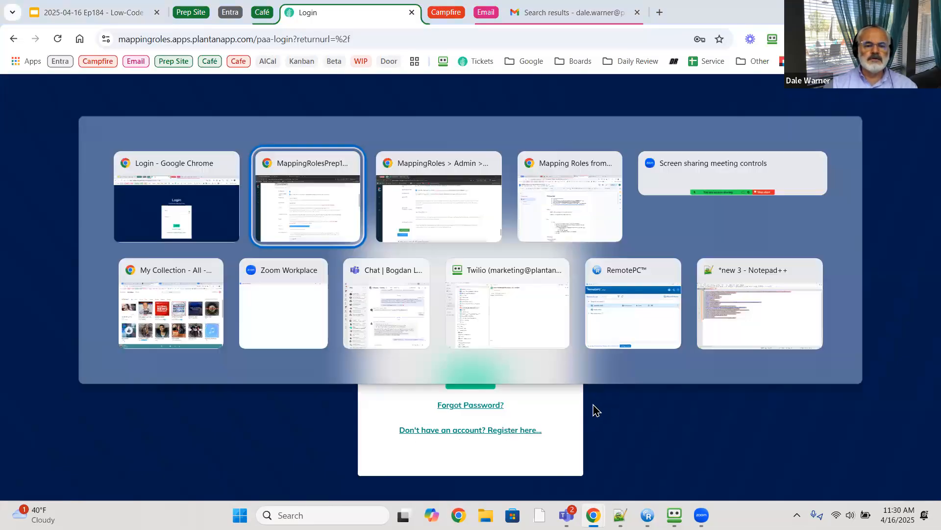
key("alt+Tab")
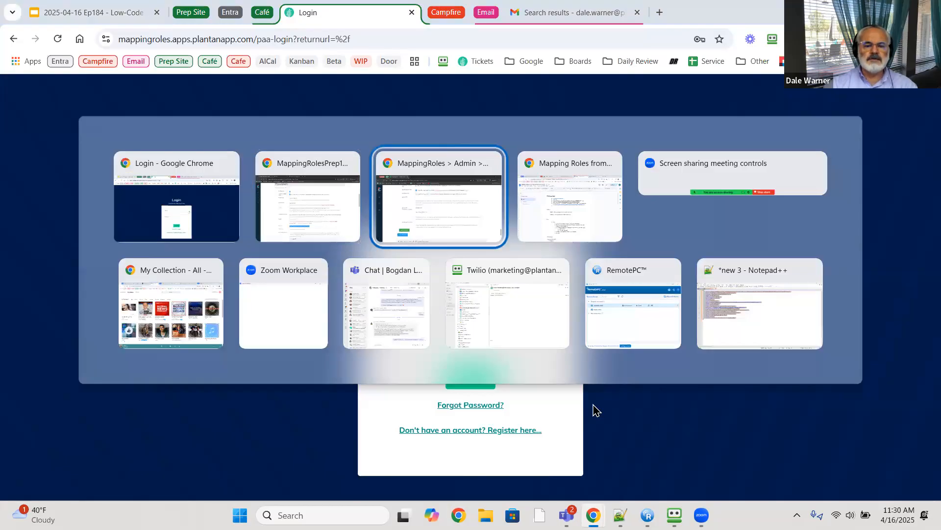
- Save the Microsoft AD provider settings
left_click(227, 417)
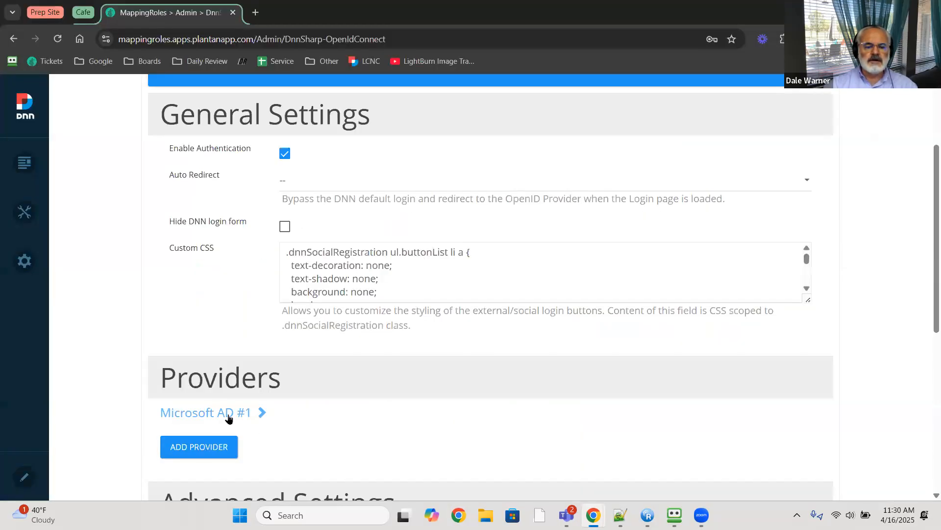
scroll(227, 416, "down", 5)
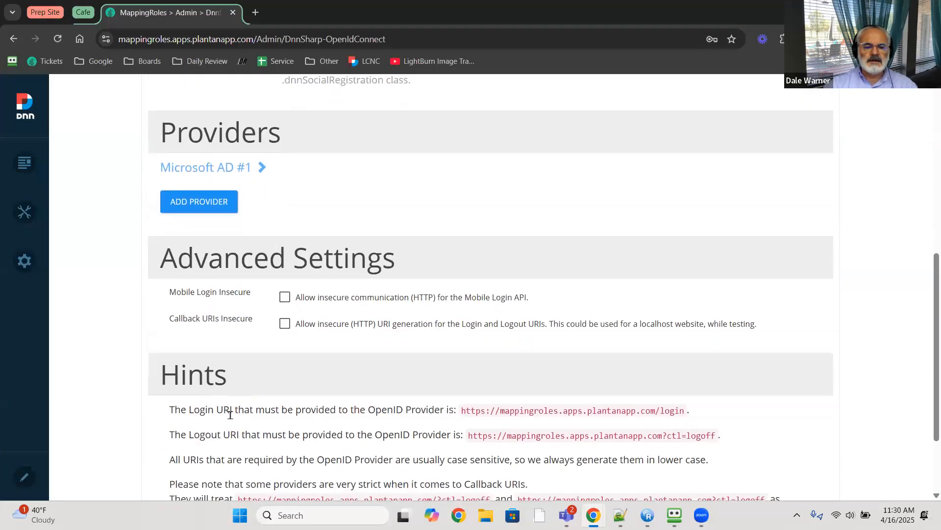
scroll(230, 414, "up", 8)
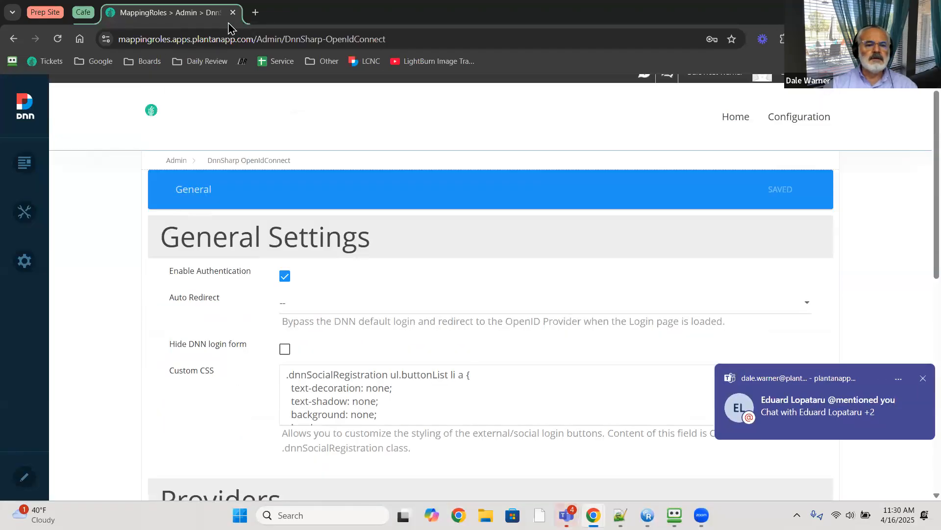
scroll(778, 162, "up", 1)
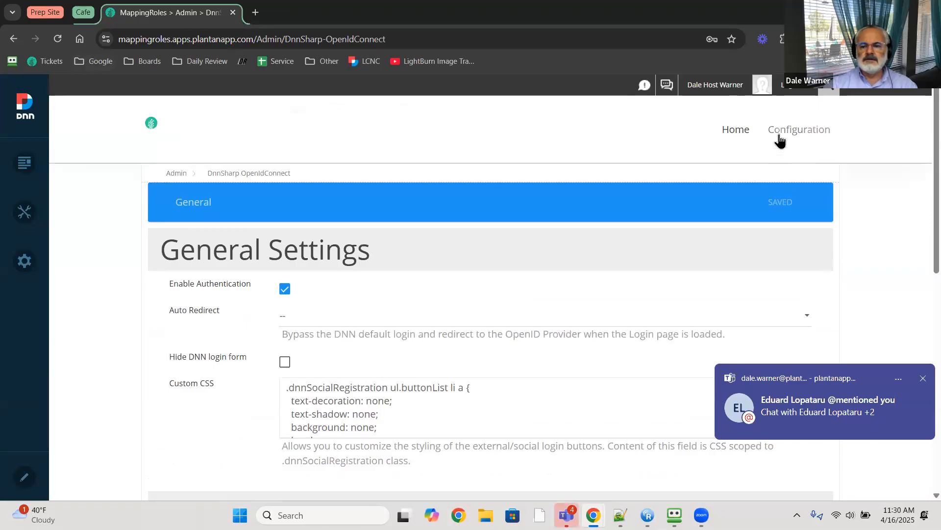
- Open the site's Home page in a new browser tab
right_click(713, 135)
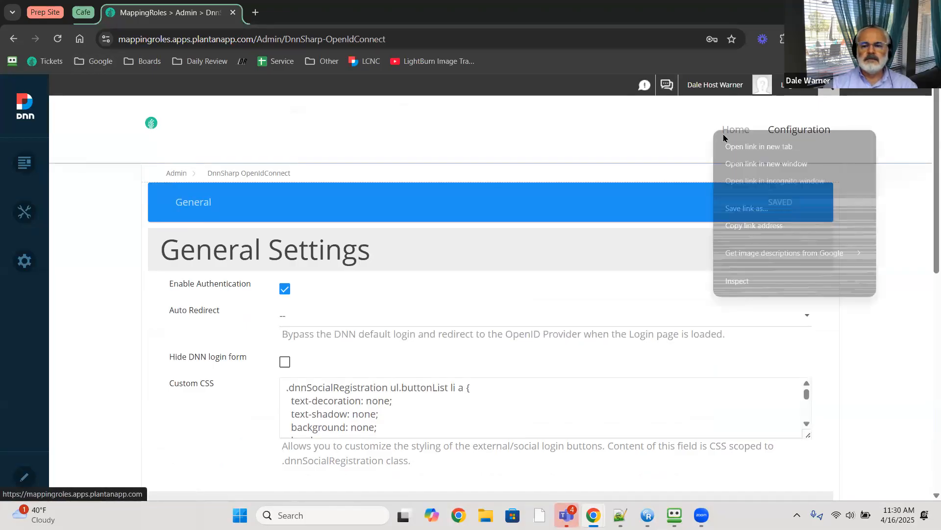
left_click(679, 141)
right_click(735, 130)
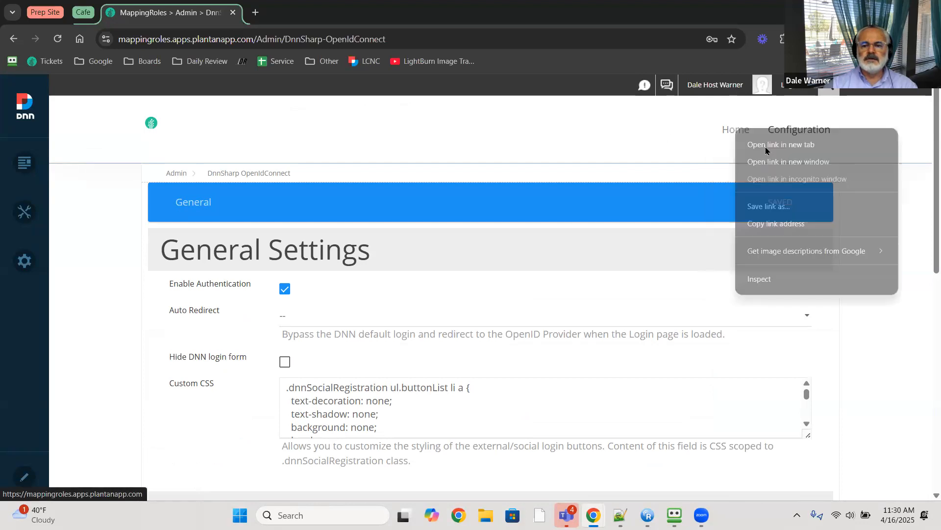
left_click(779, 146)
left_click(310, 20)
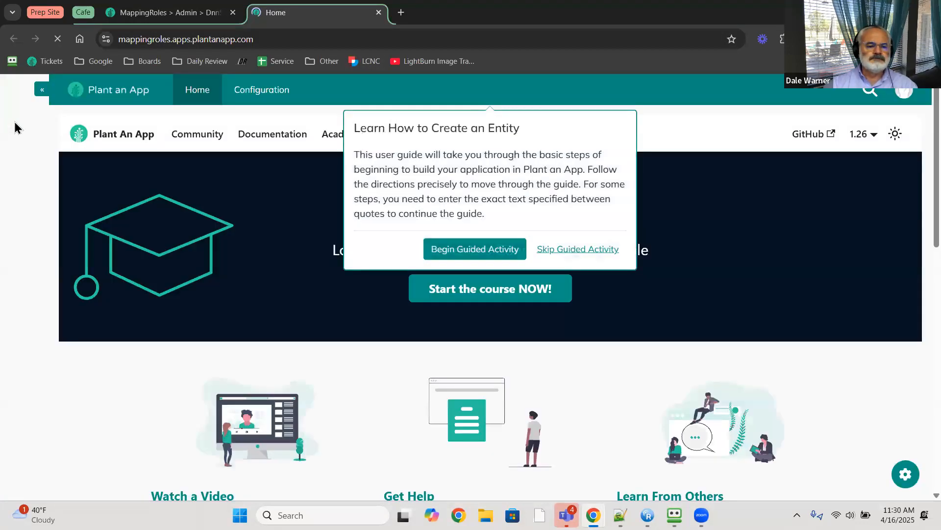
- Skip the guided activity introduction and open Content > Pages
left_click(563, 249)
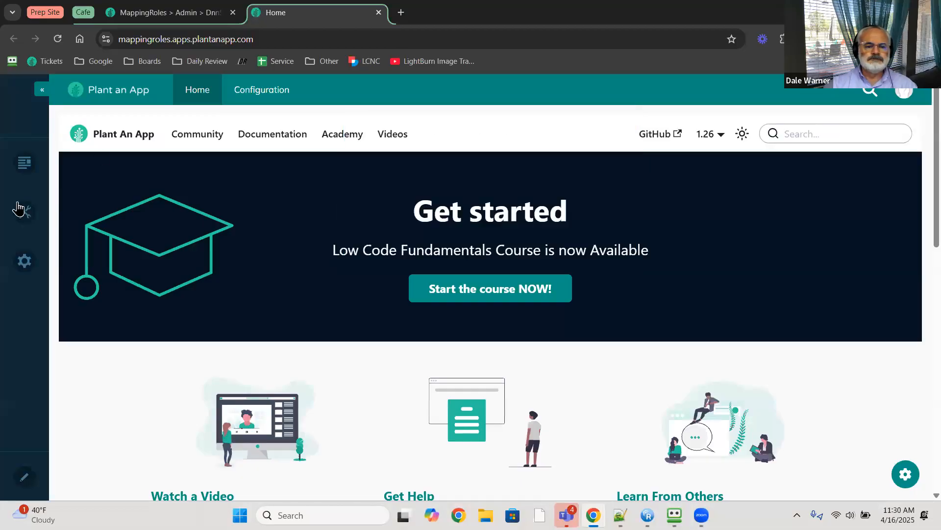
mouse_move(25, 162)
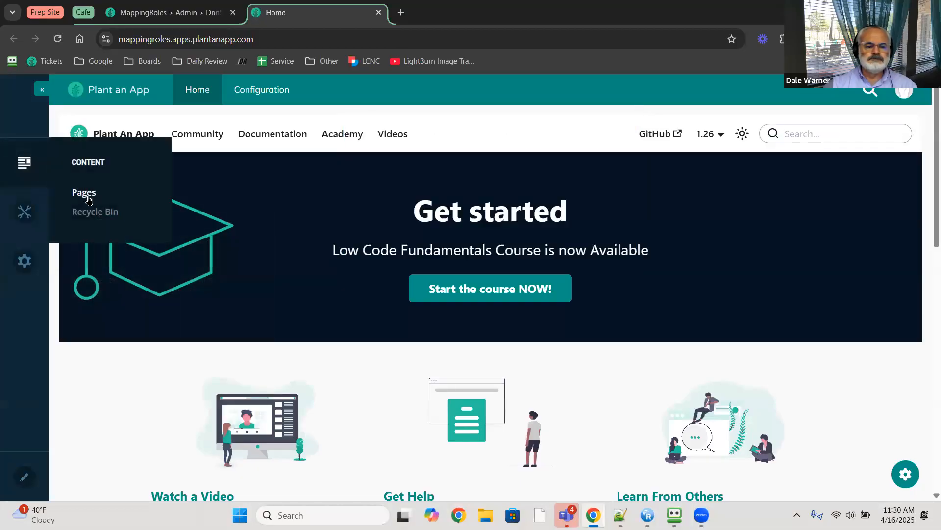
left_click(88, 192)
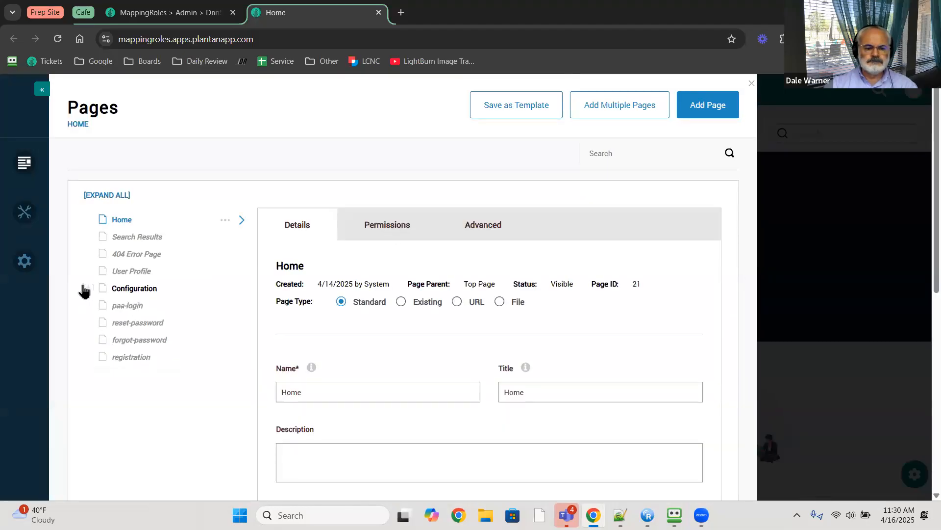
- Open the paa-login page in edit mode from the page tree
left_click(120, 306)
left_click(225, 308)
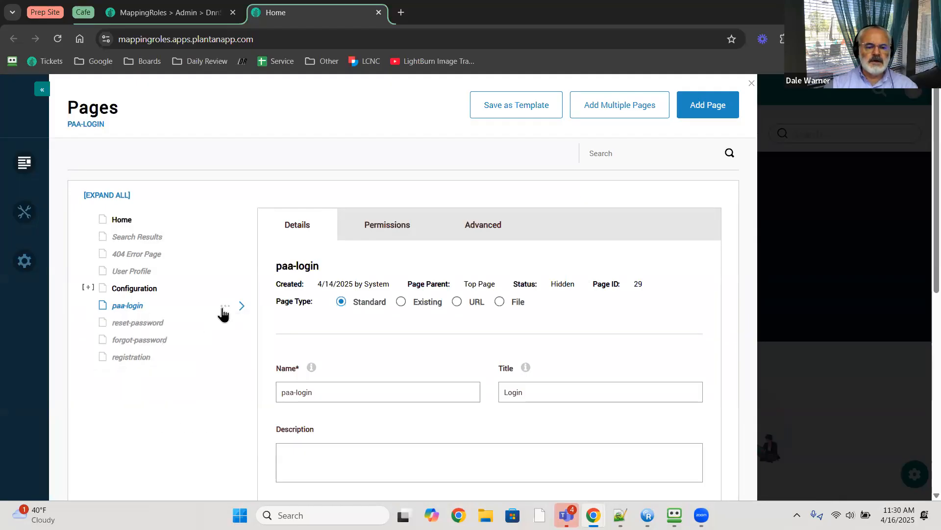
mouse_move(223, 314)
left_click(181, 395)
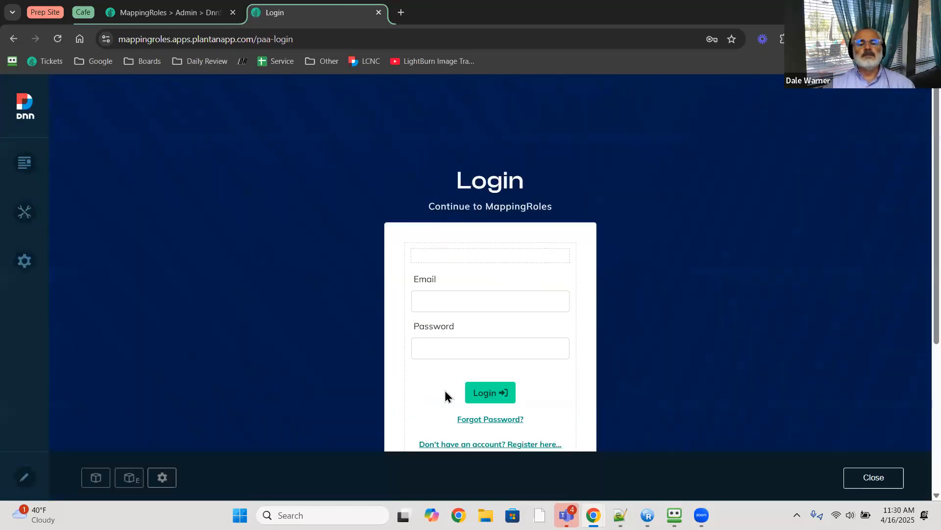
- Scroll down to the Account Login module and show its gear actions
scroll(584, 309, "down", 1)
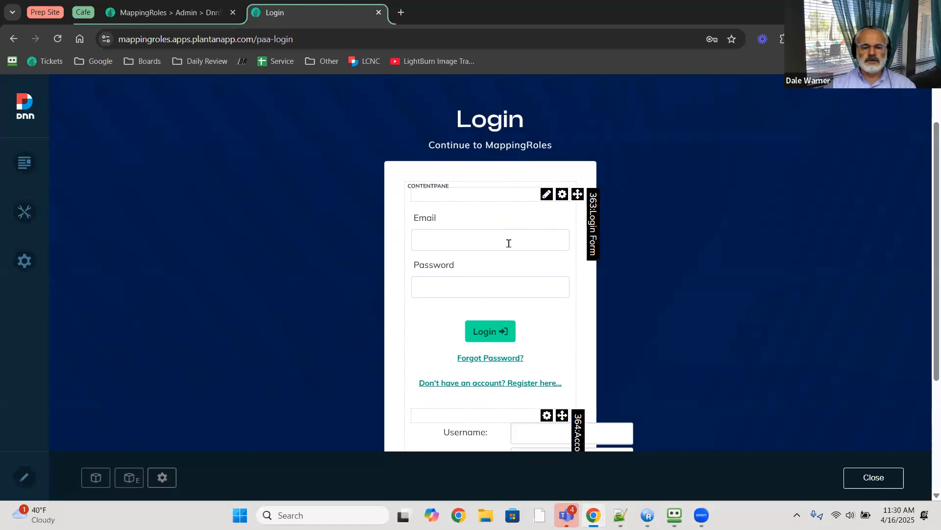
scroll(507, 252, "down", 1)
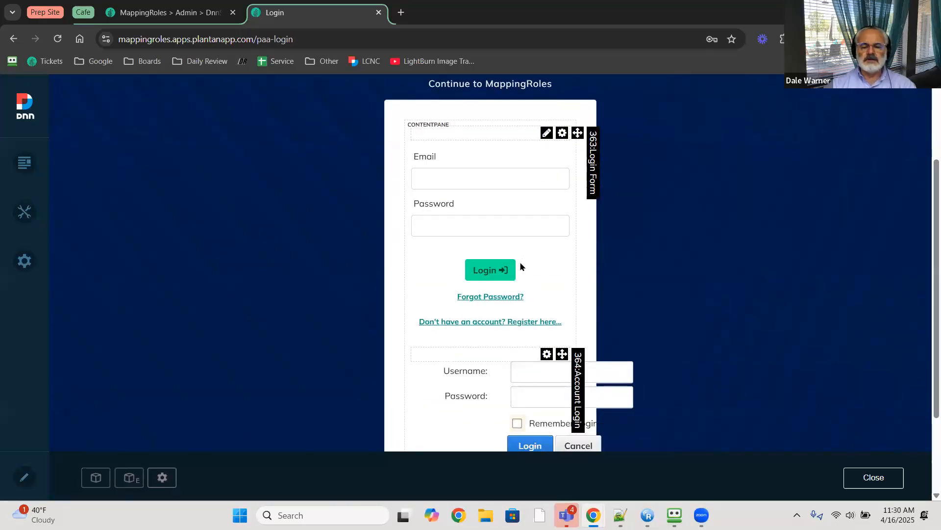
scroll(520, 266, "down", 2)
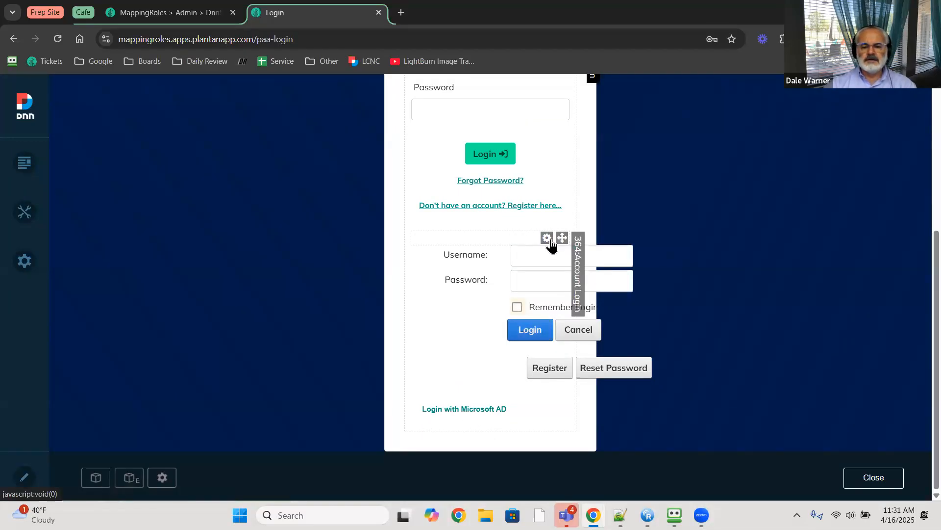
mouse_move(549, 244)
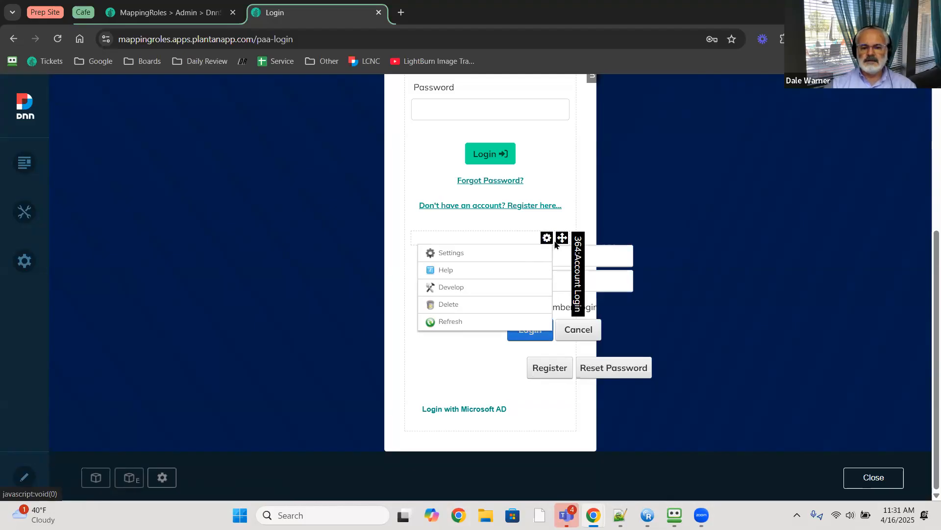
left_click(483, 262)
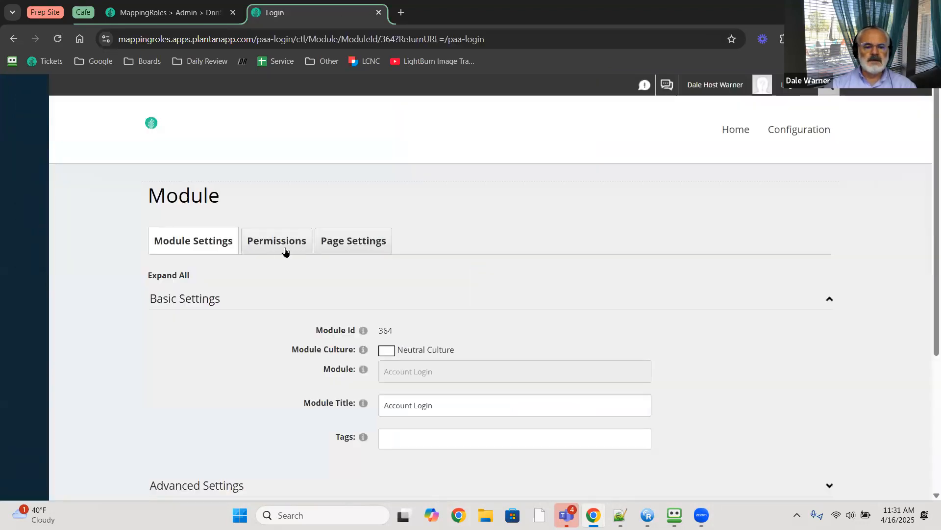
left_click(285, 248)
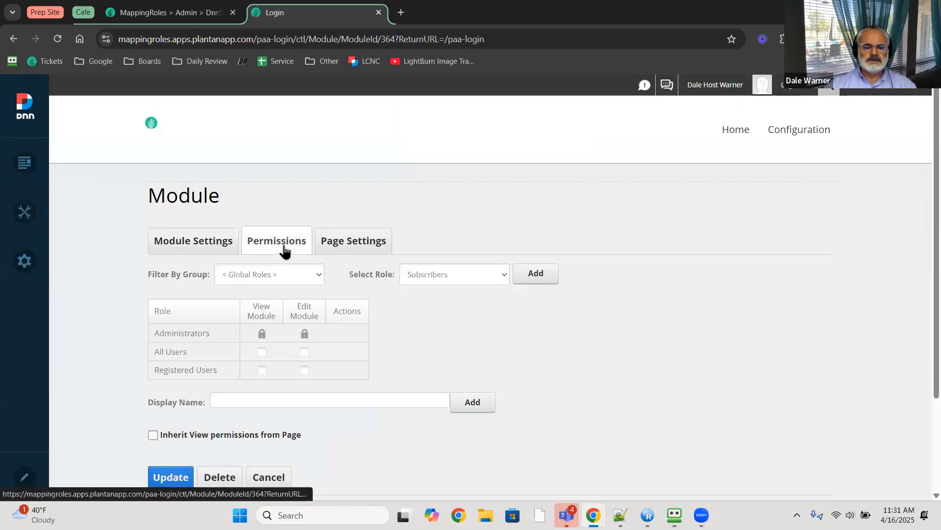
scroll(288, 269, "down", 3)
scroll(288, 295, "up", 3)
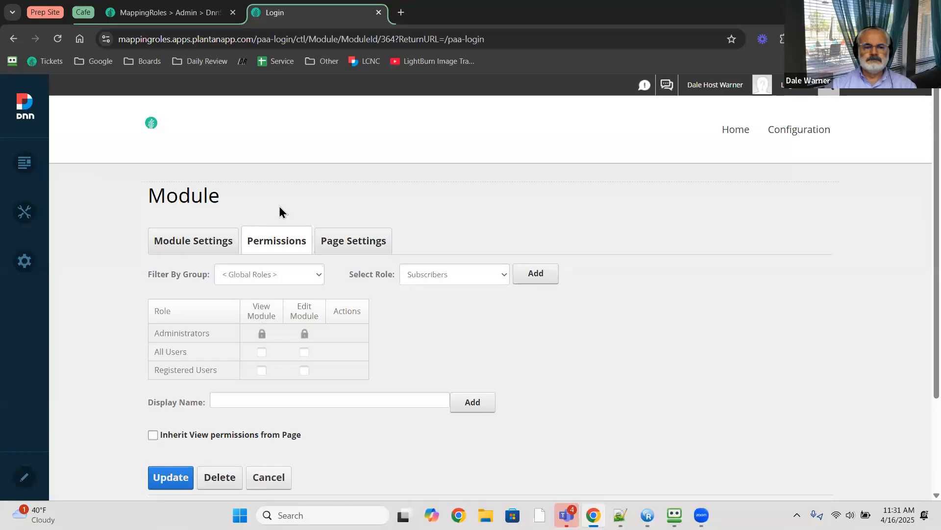
left_click(10, 39)
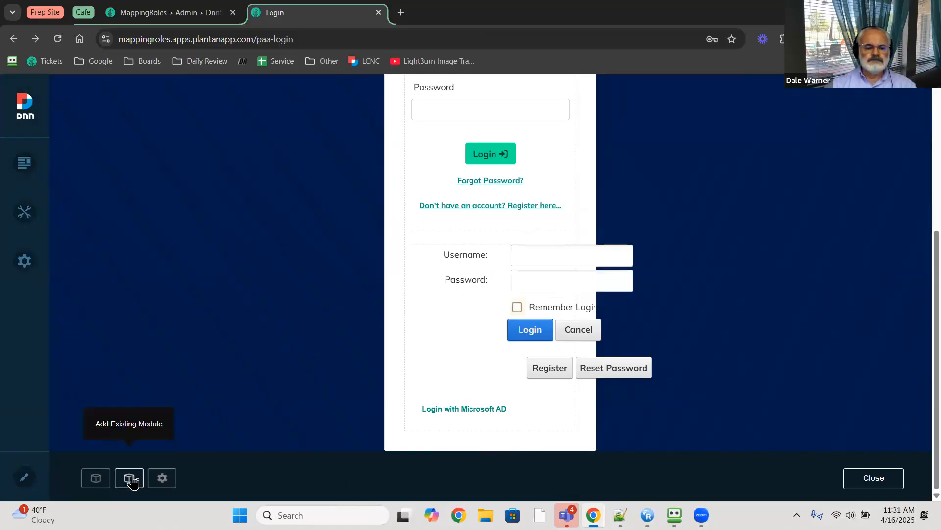
left_click(163, 479)
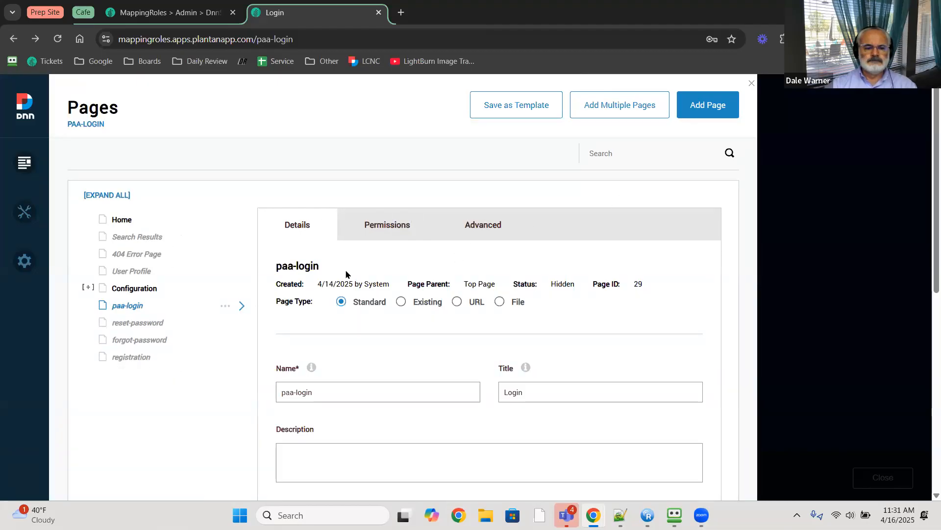
left_click(474, 227)
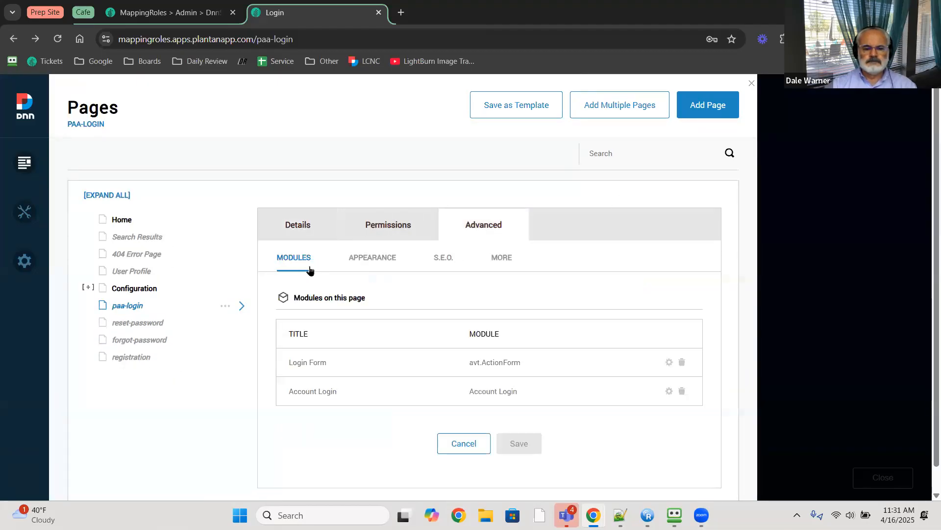
left_click(438, 263)
scroll(437, 267, "down", 2)
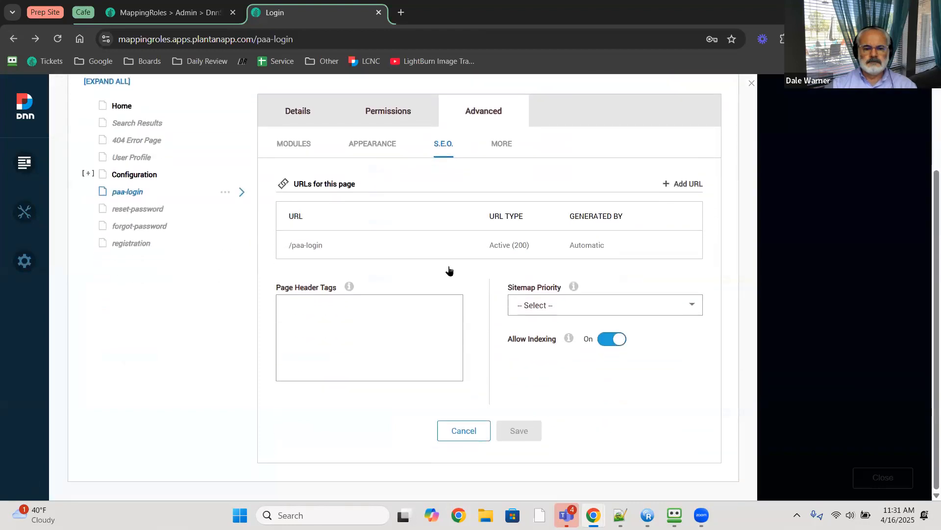
scroll(447, 269, "up", 2)
left_click(500, 260)
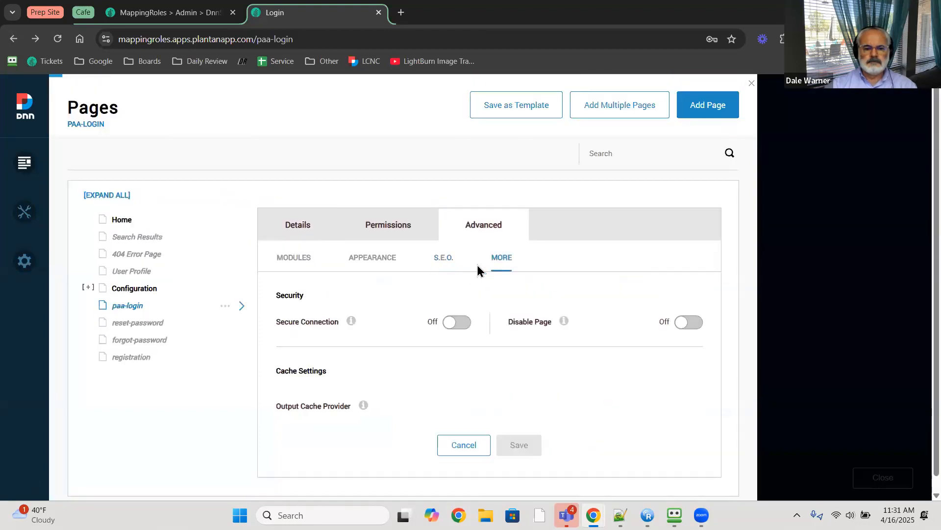
left_click(299, 260)
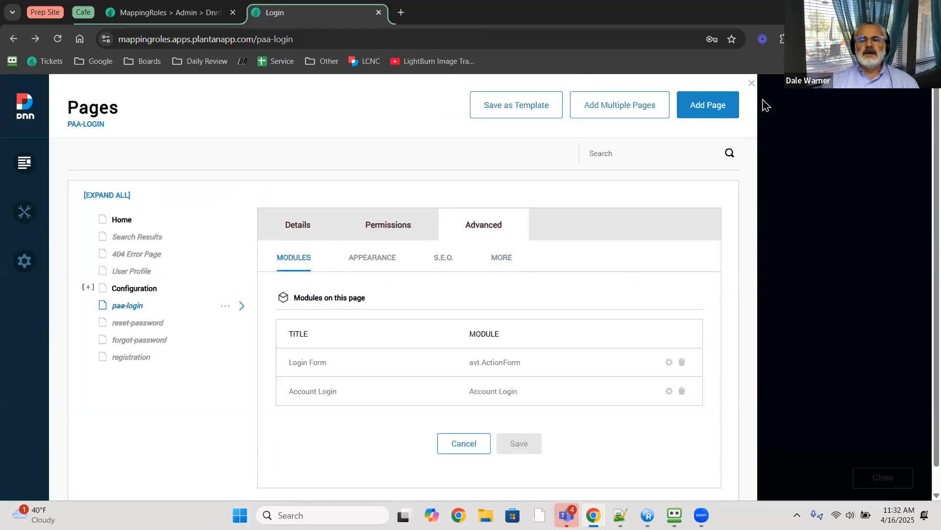
left_click(751, 84)
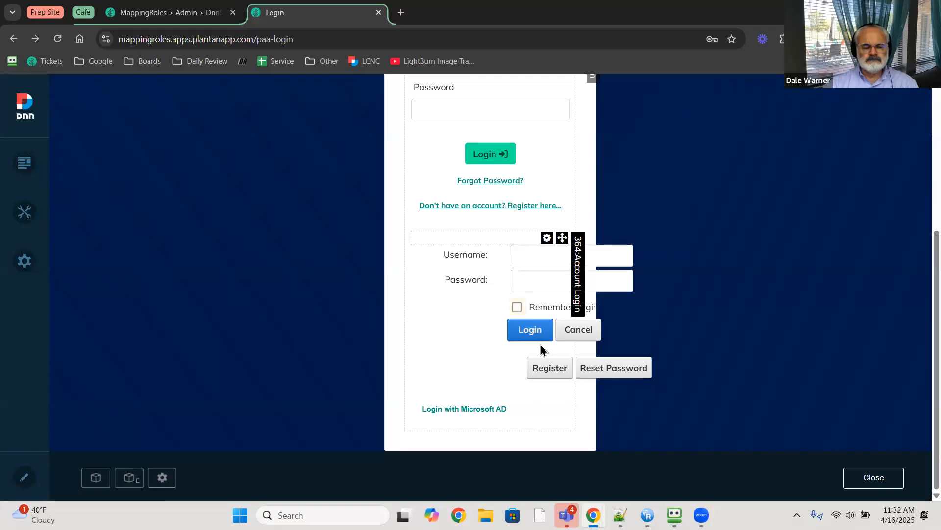
- Show the Login Form module's Manage Form options and bring up the Manage Form (full screen) link menu
scroll(448, 283, "up", 4)
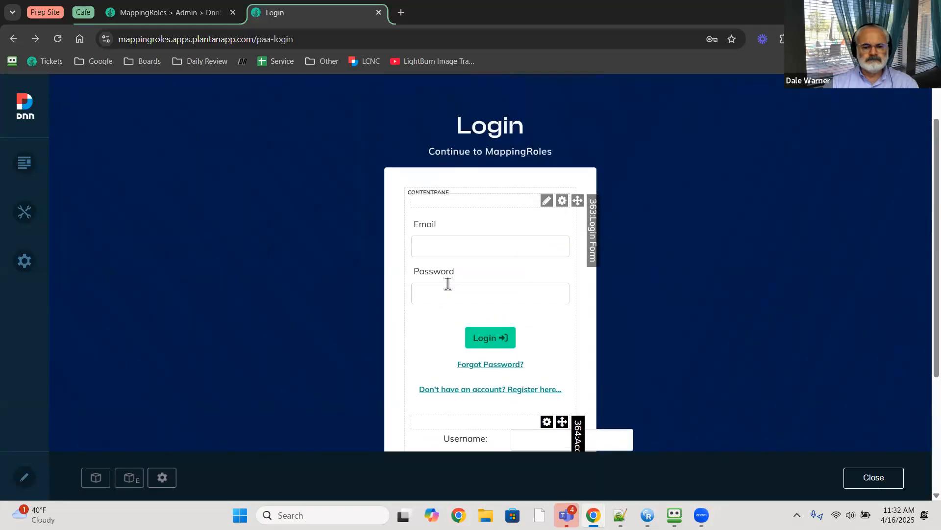
scroll(443, 290, "down", 3)
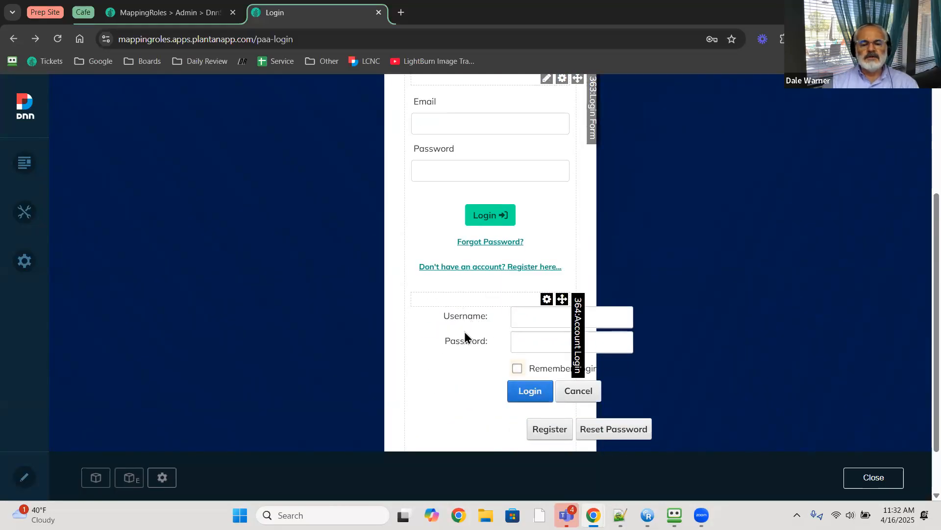
scroll(441, 380, "down", 1)
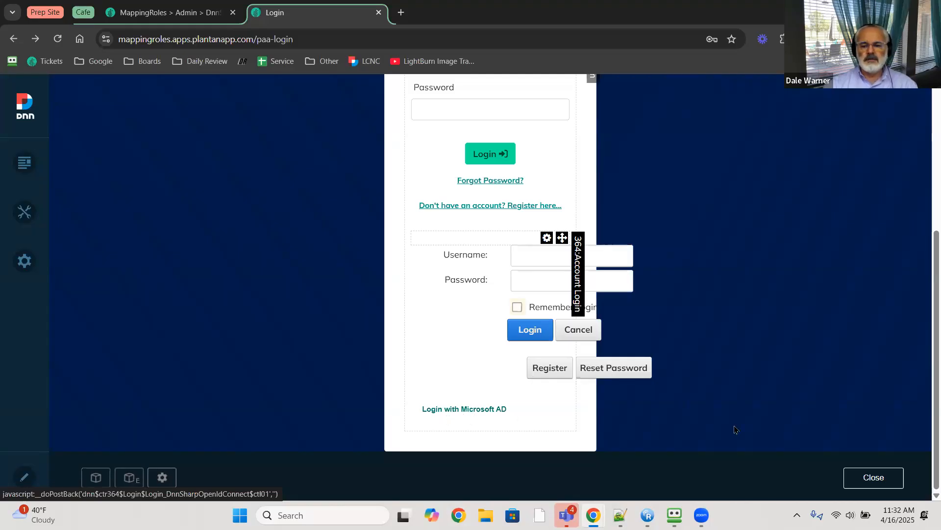
scroll(633, 233, "up", 1)
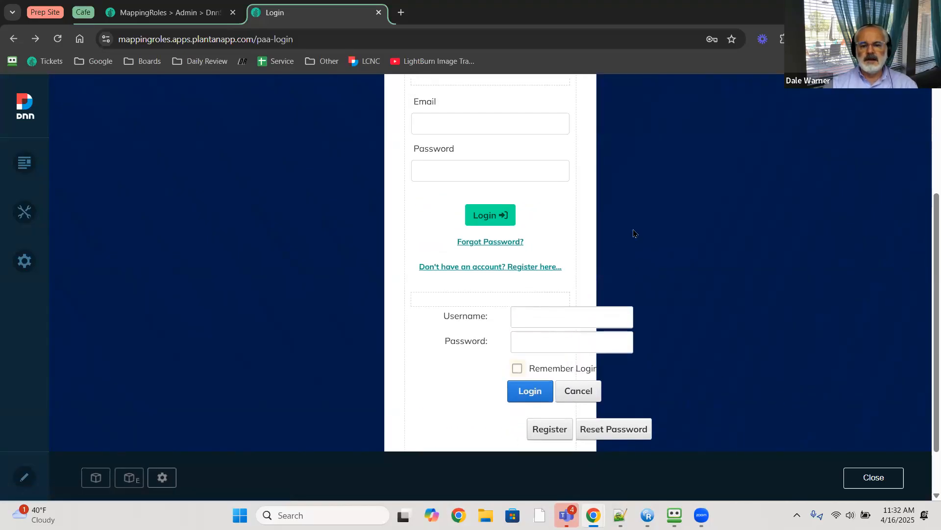
scroll(633, 233, "up", 3)
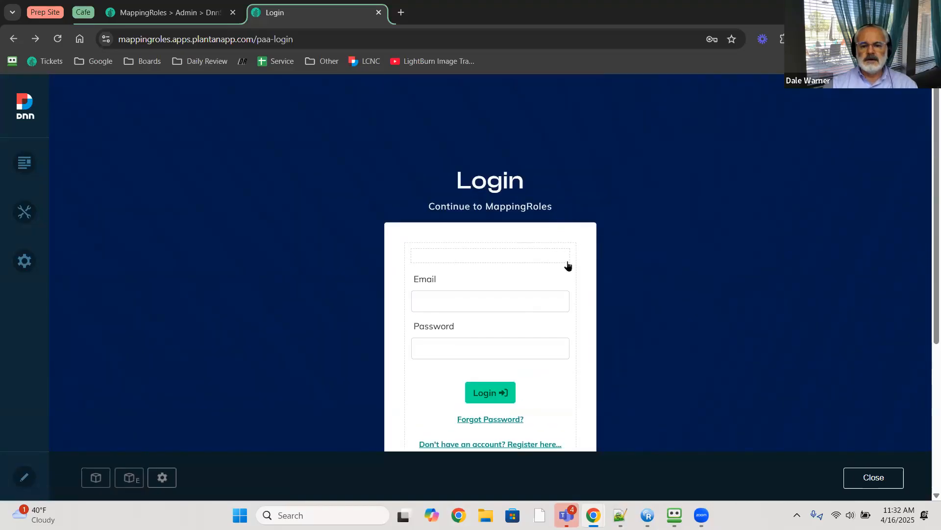
mouse_move(546, 255)
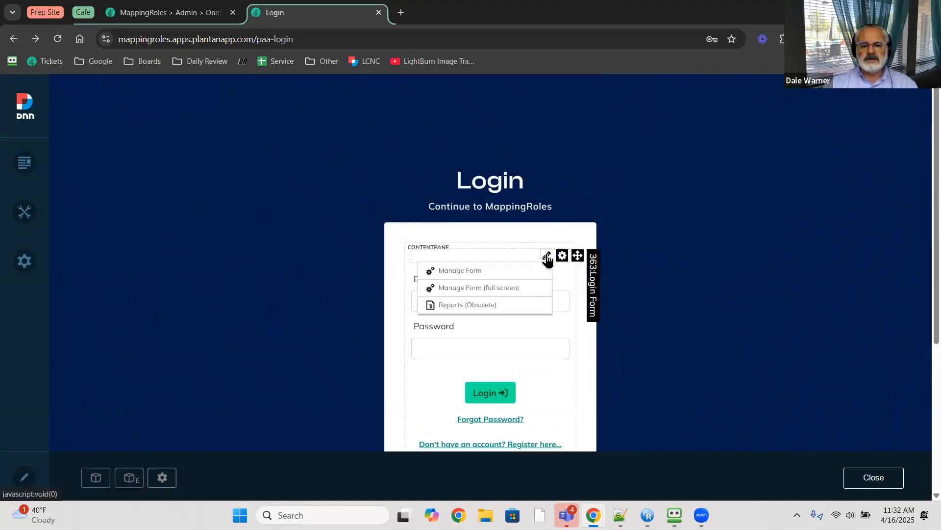
right_click(513, 290)
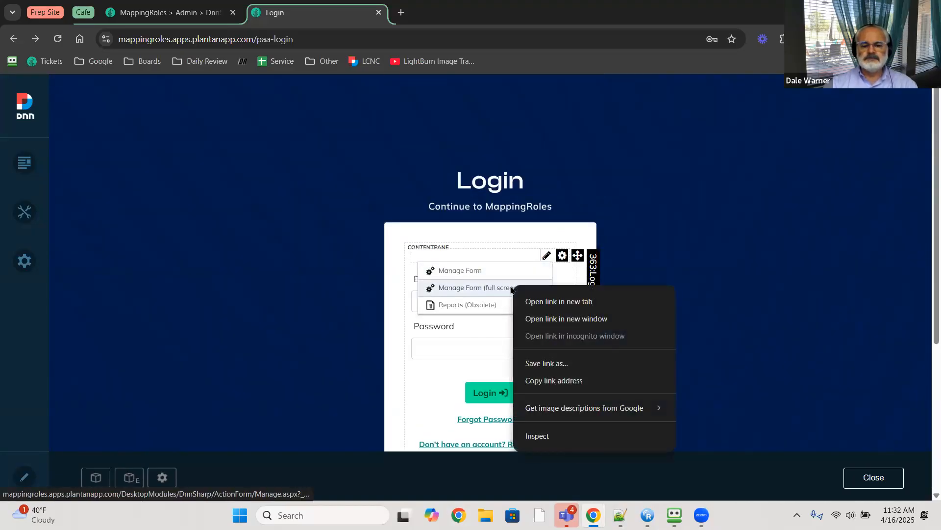
- Open the full-screen Form Builder and add a button titled 'Login with Microsoft'
left_click(538, 303)
left_click(461, 14)
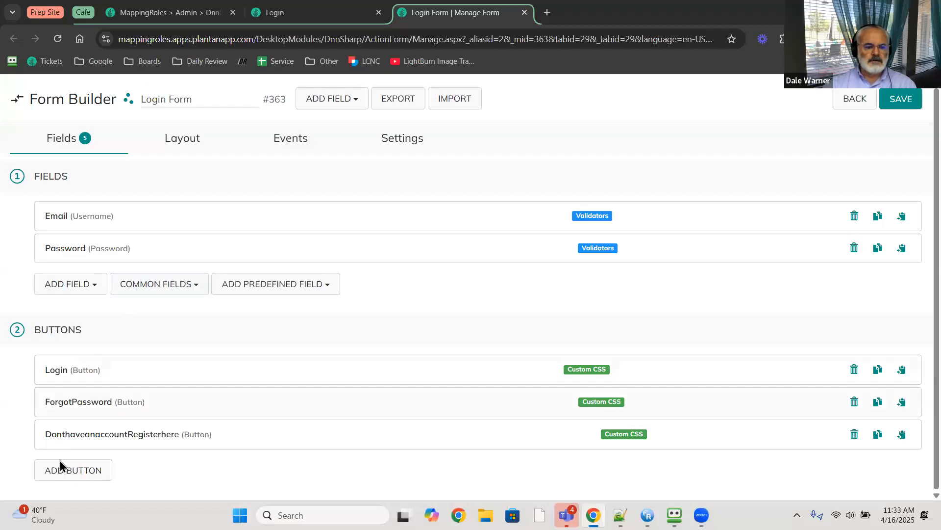
left_click(73, 470)
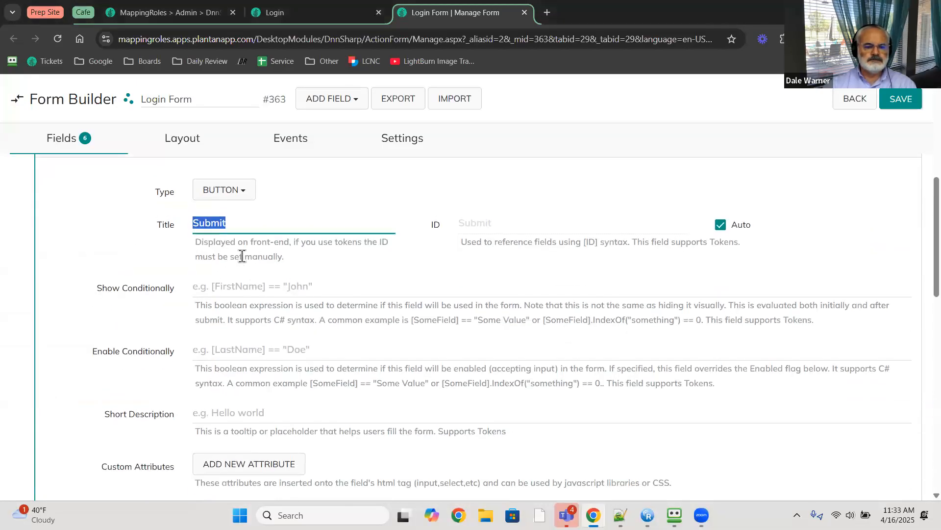
type("Login w")
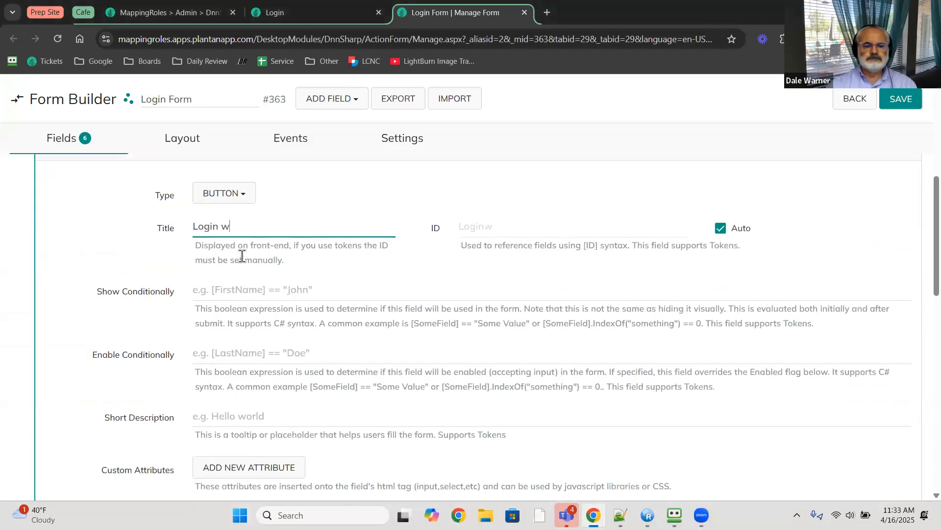
type("ith Microsoft")
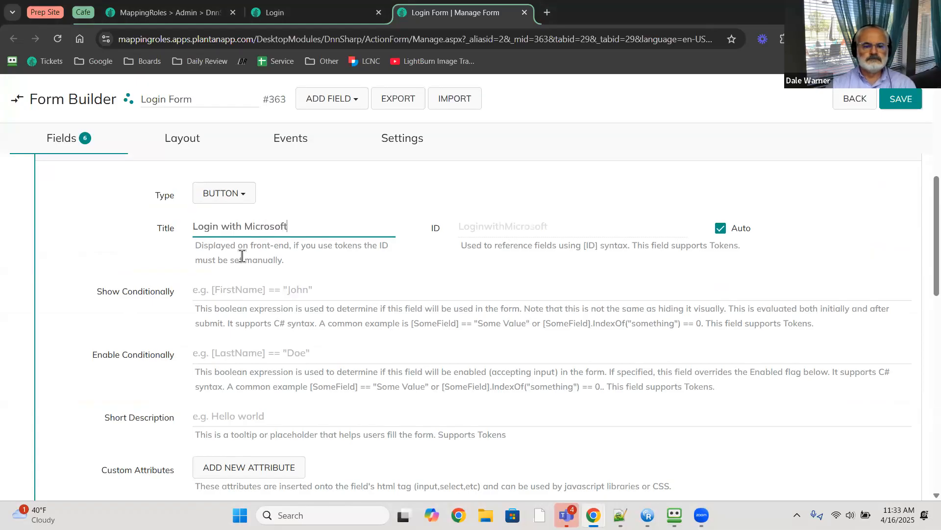
left_click(242, 255)
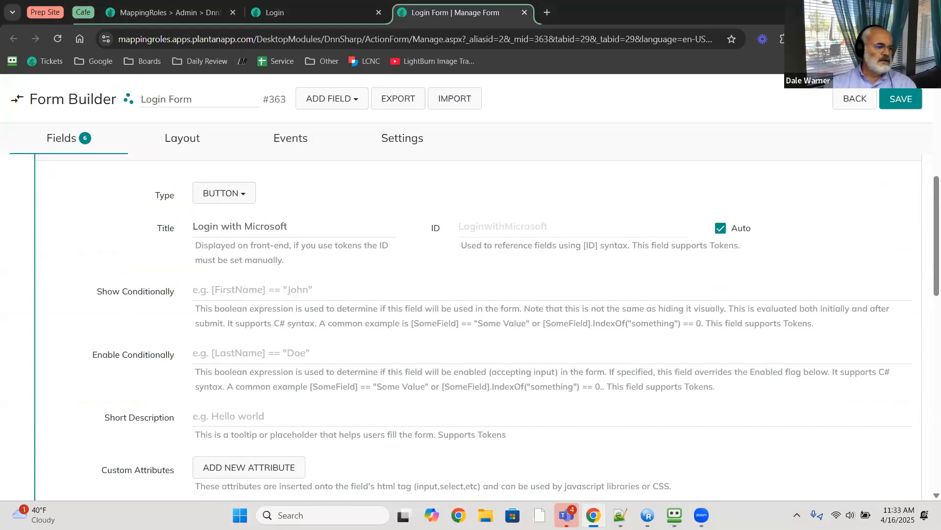
- Turn off Causes Validation and set the button to Primary style, Center alignment
scroll(322, 315, "down", 4)
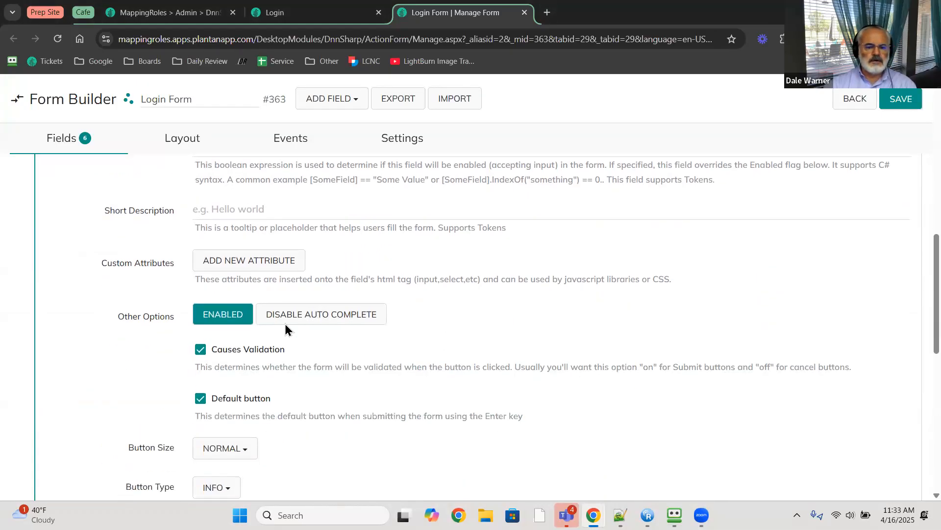
left_click(200, 312)
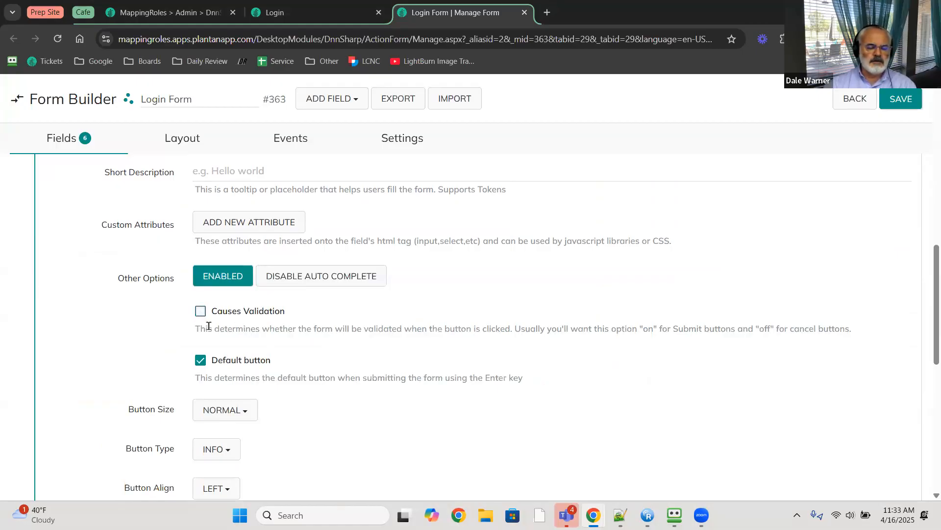
scroll(209, 325, "down", 1)
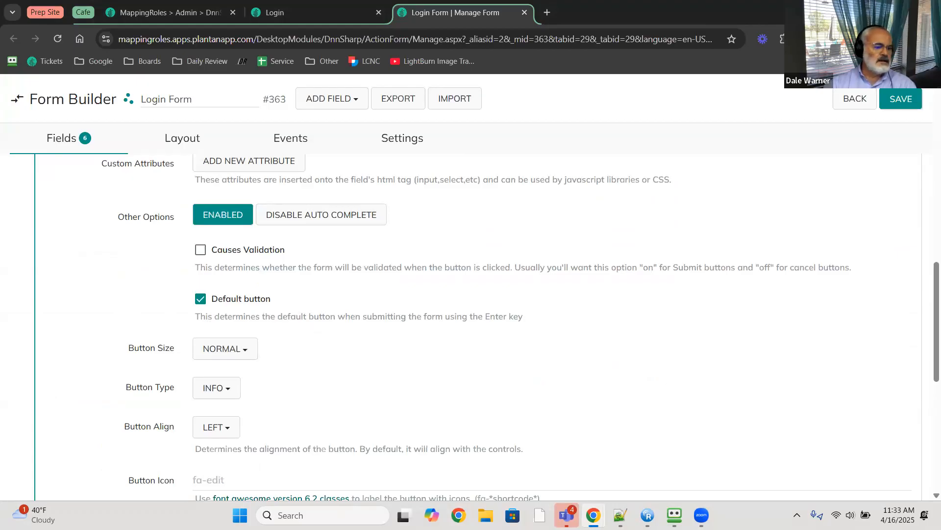
left_click(212, 395)
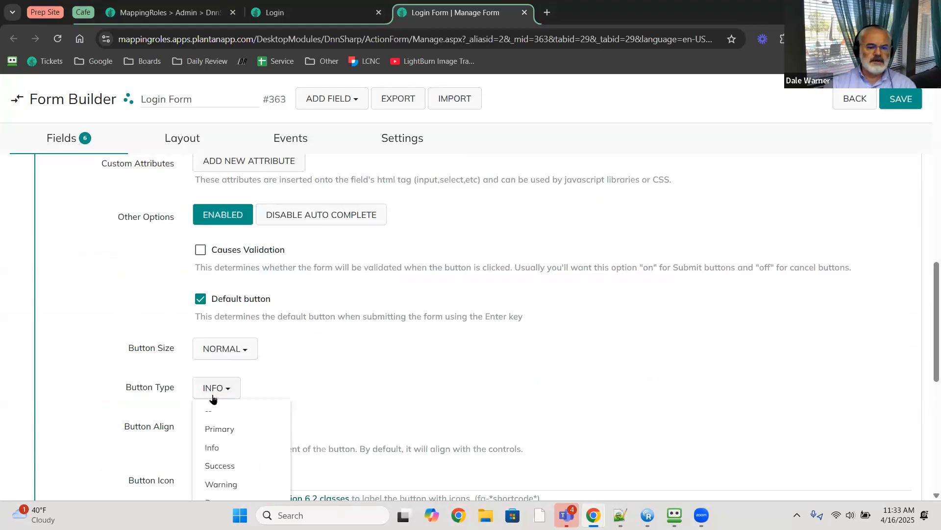
left_click(211, 429)
scroll(219, 343, "down", 3)
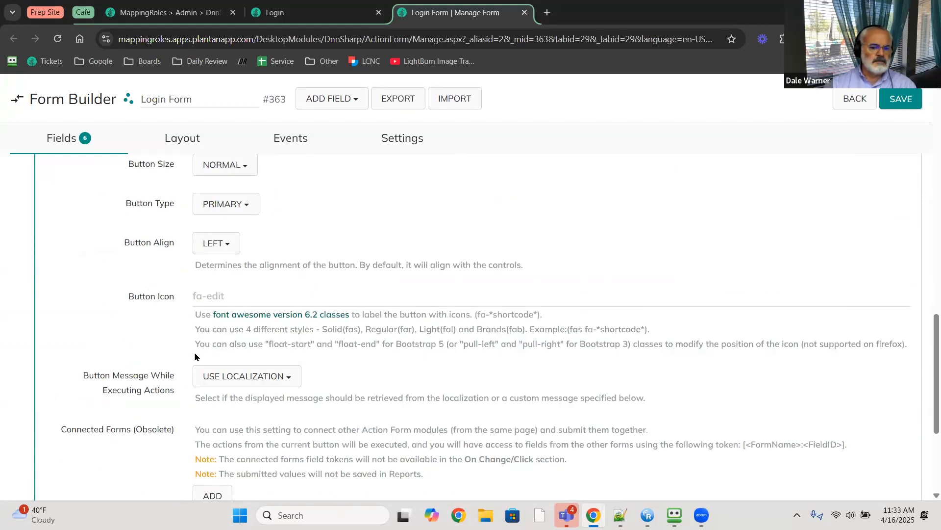
left_click(223, 245)
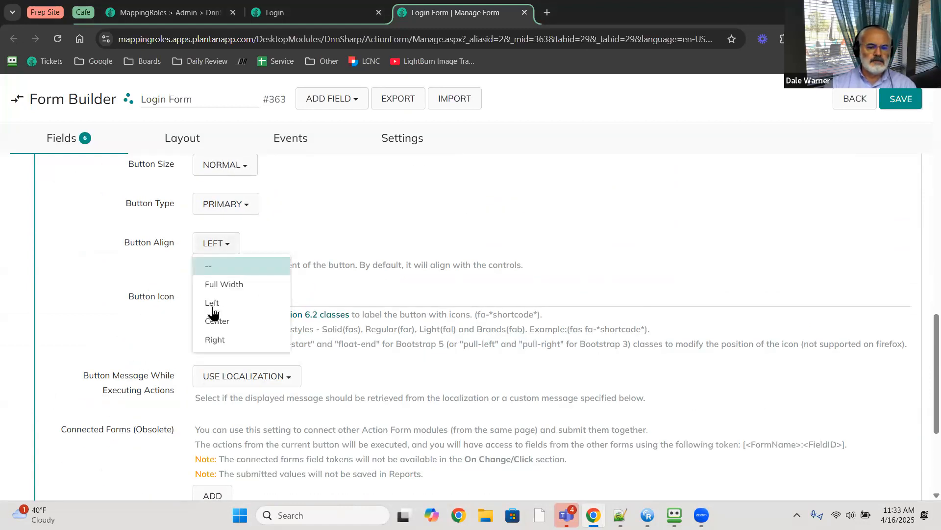
left_click(215, 322)
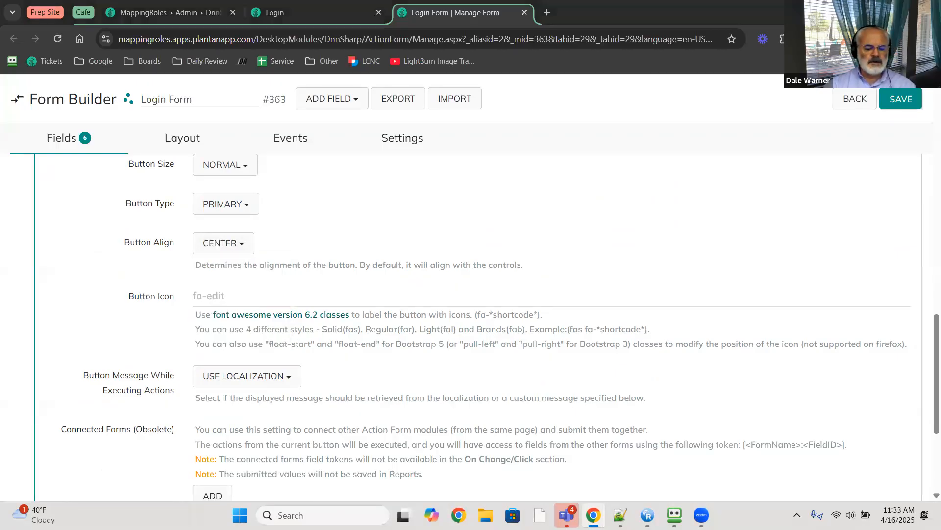
- Set the button icon to 'fa-brands fa-microsoft'
scroll(274, 378, "down", 2)
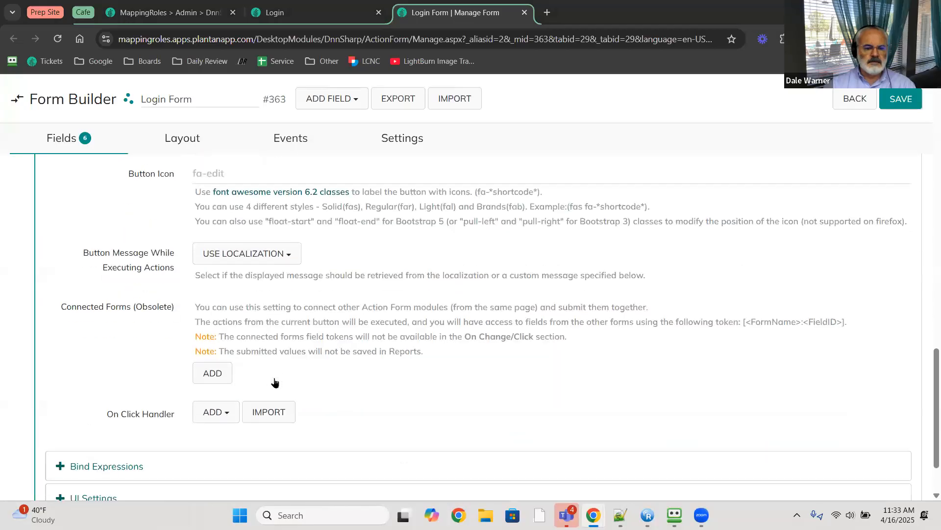
scroll(275, 375, "up", 2)
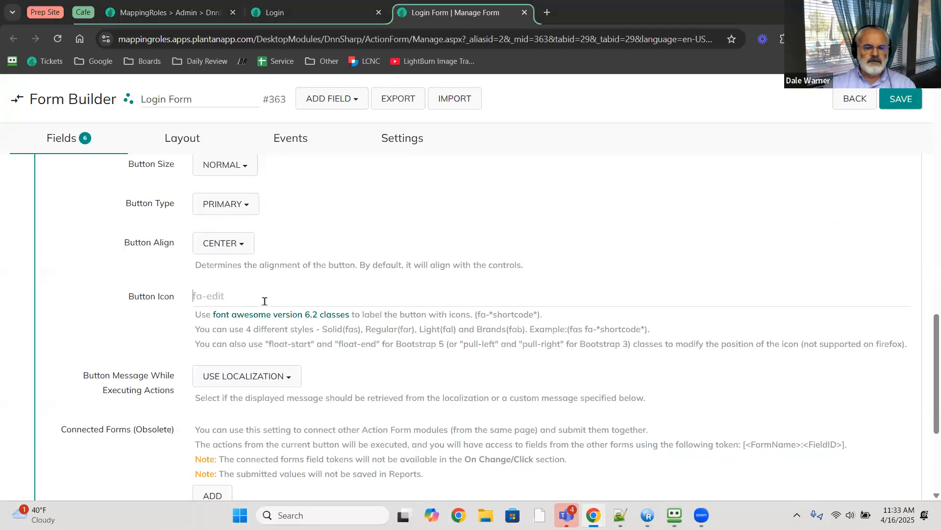
type("fa-brands fa-microsoft")
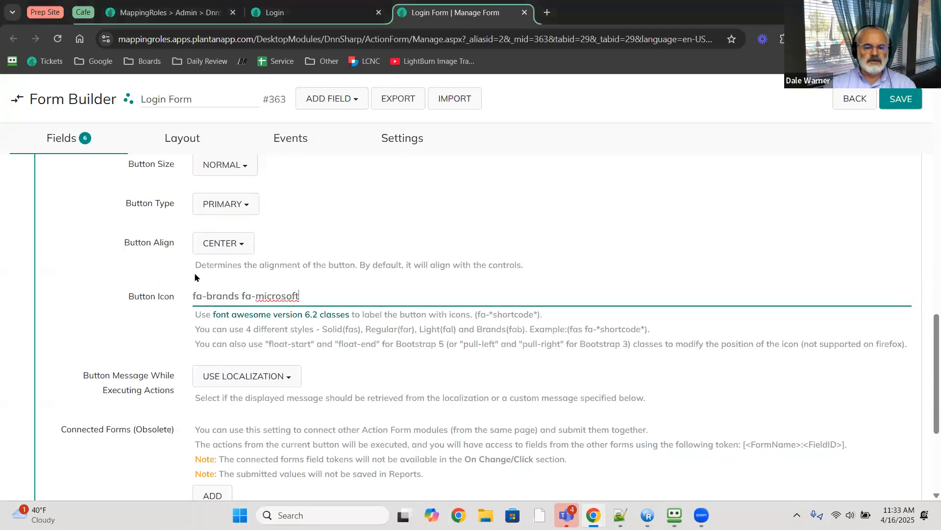
scroll(193, 284, "down", 3)
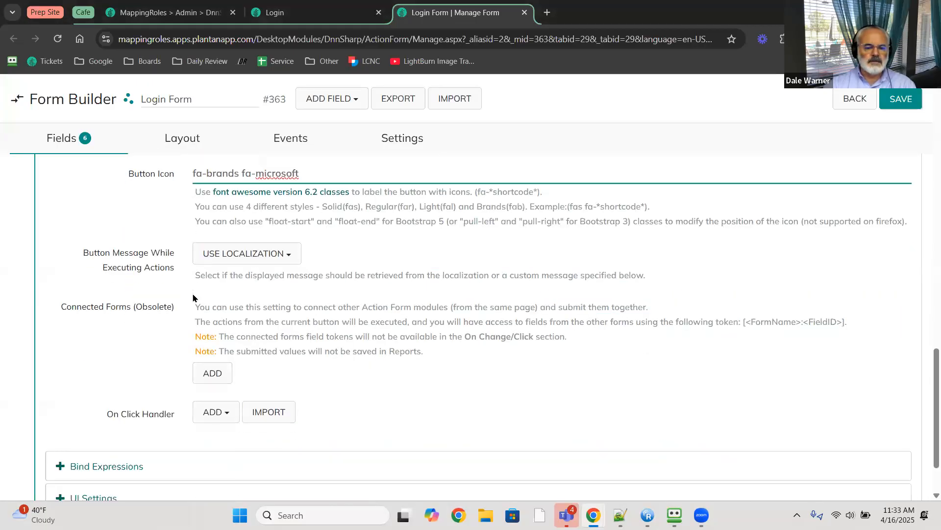
scroll(193, 297, "down", 2)
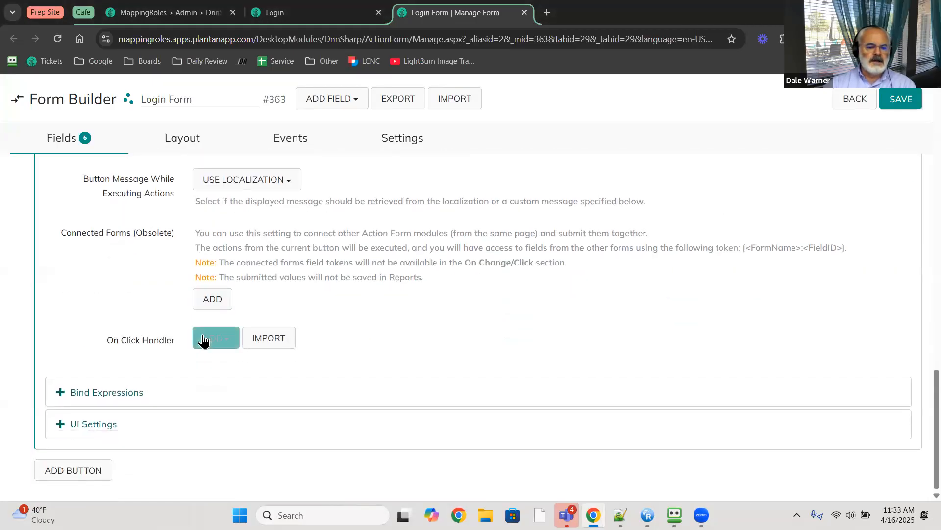
- Add an Execute Javascript Code And Stop Execution handler with the __doPostBack code for module 364
left_click(206, 337)
scroll(207, 339, "down", 1)
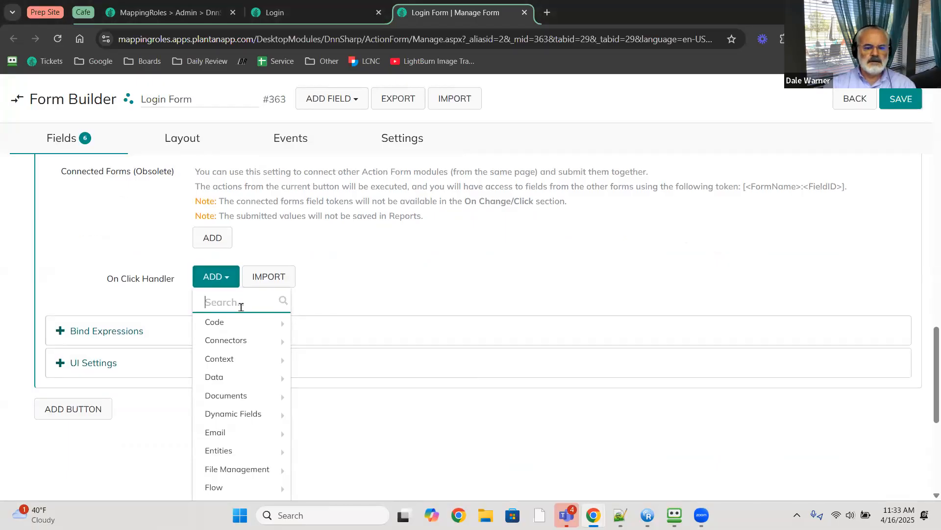
type("javas")
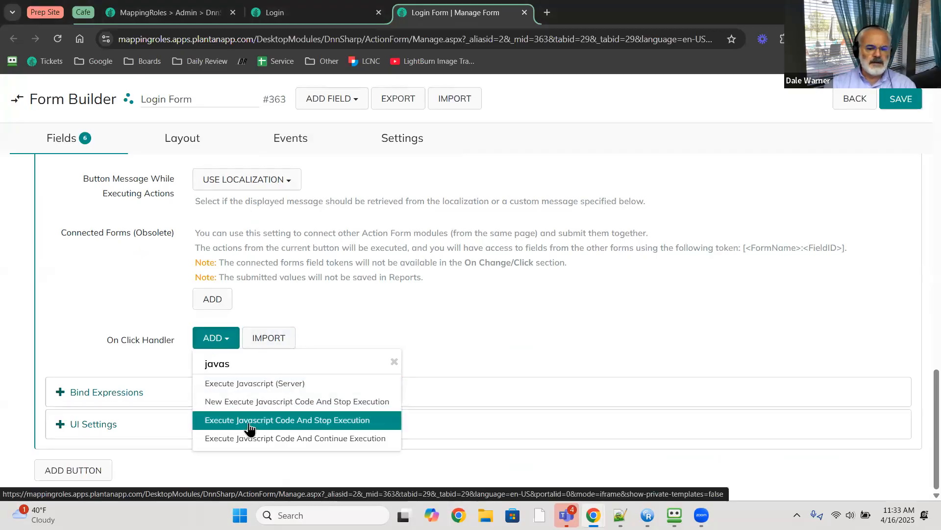
left_click(249, 422)
scroll(131, 337, "down", 5)
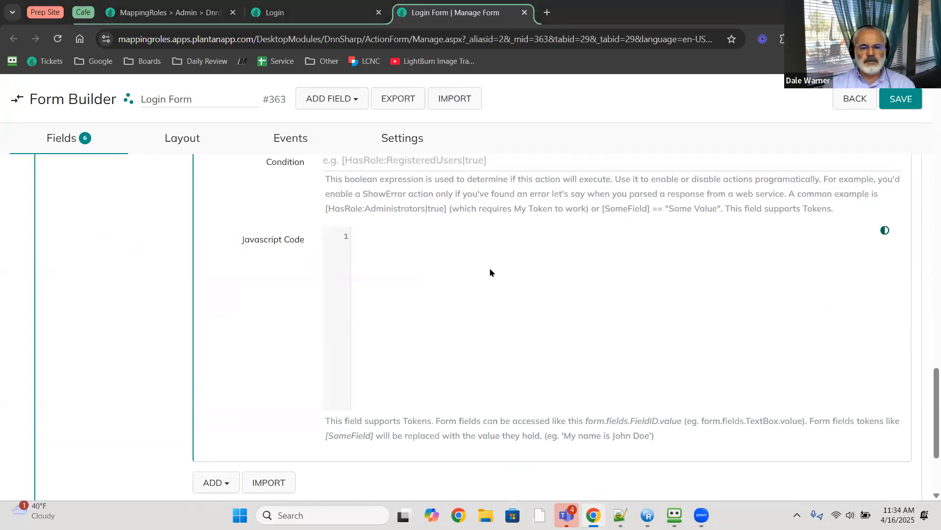
left_click(471, 260)
key("ctrl+v")
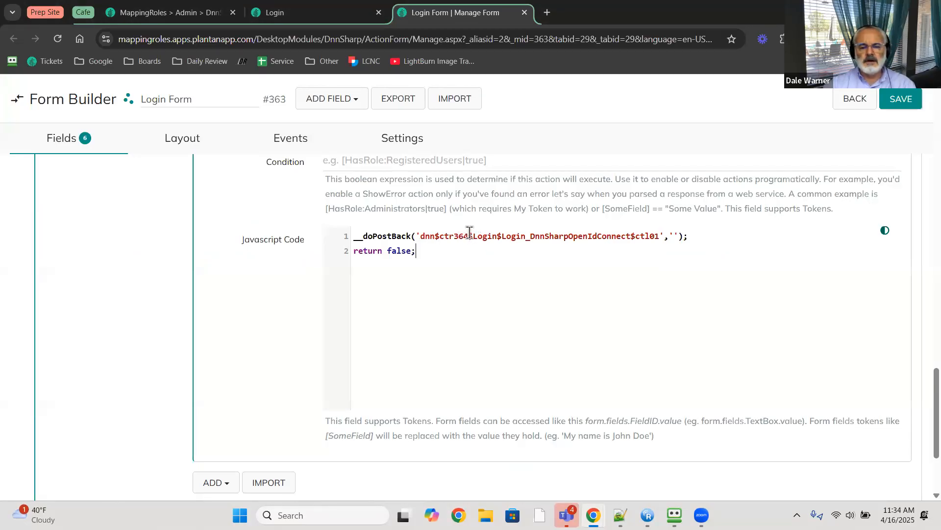
left_click_drag(470, 234, 455, 235)
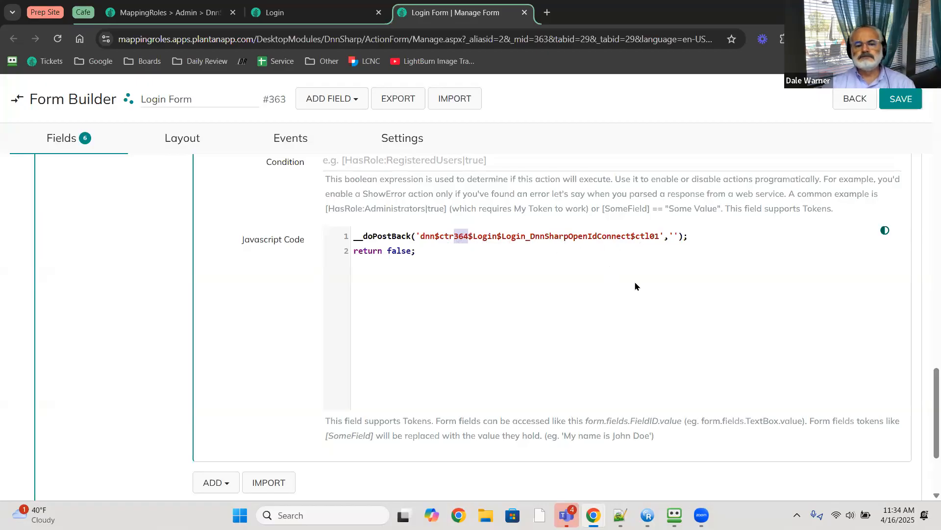
scroll(632, 279, "down", 3)
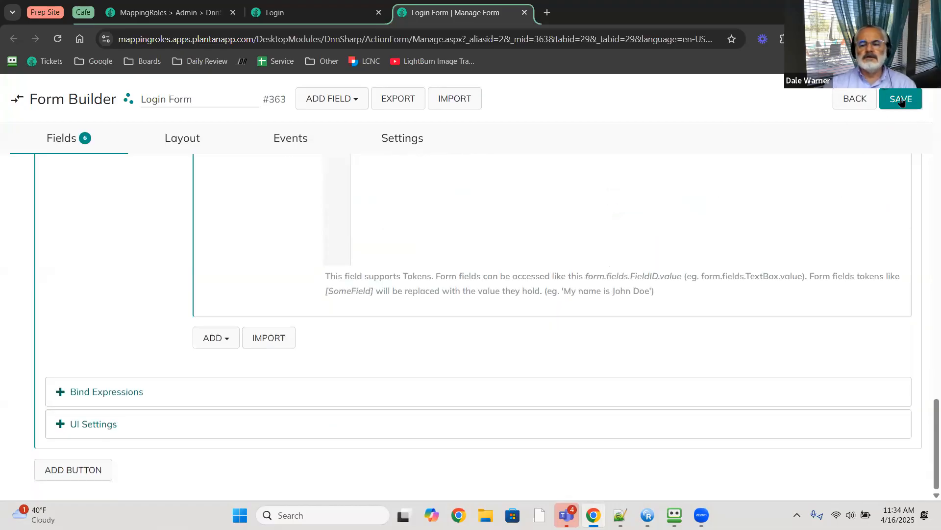
- Save Login Form #363 and reload the login page to confirm the Login with Microsoft button
left_click(901, 99)
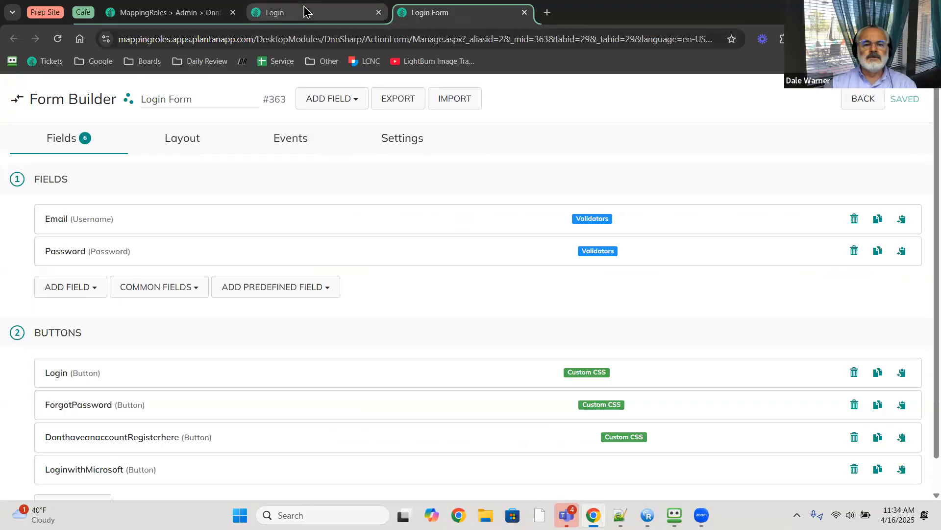
left_click(305, 10)
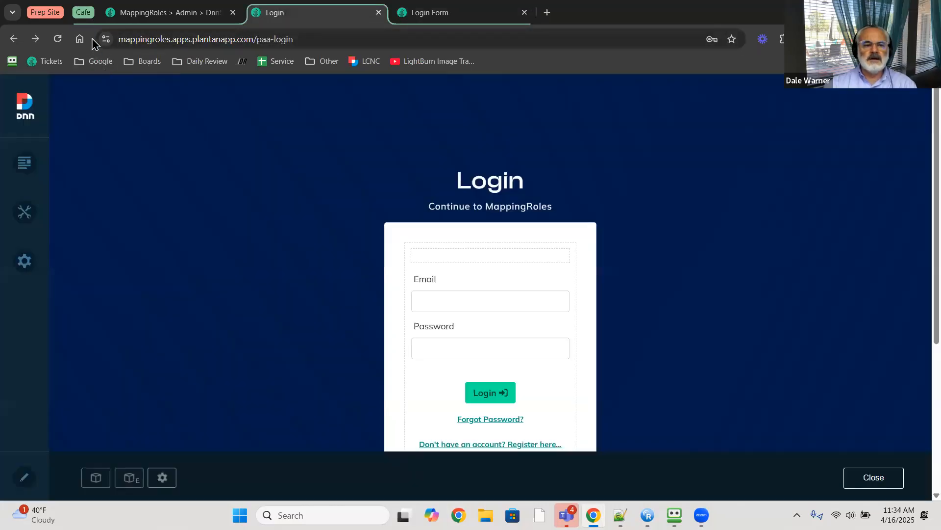
left_click(58, 39)
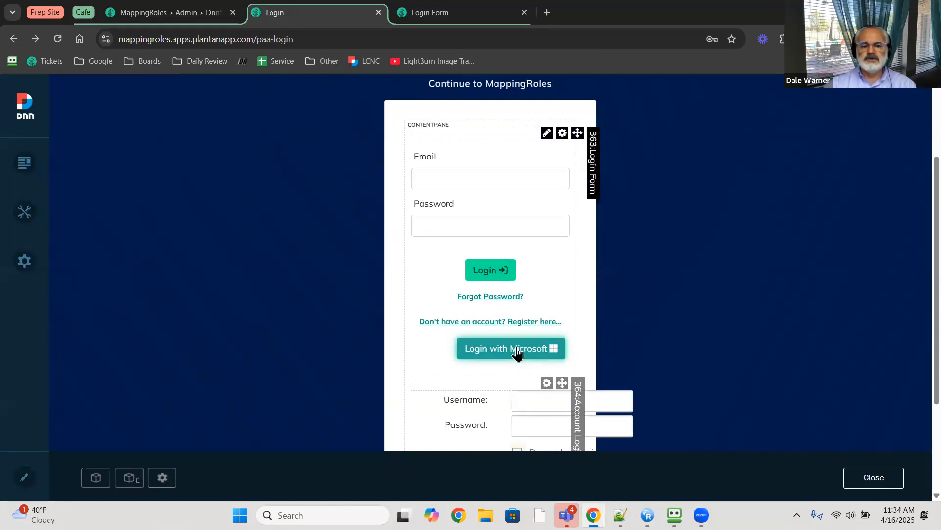
left_click(465, 6)
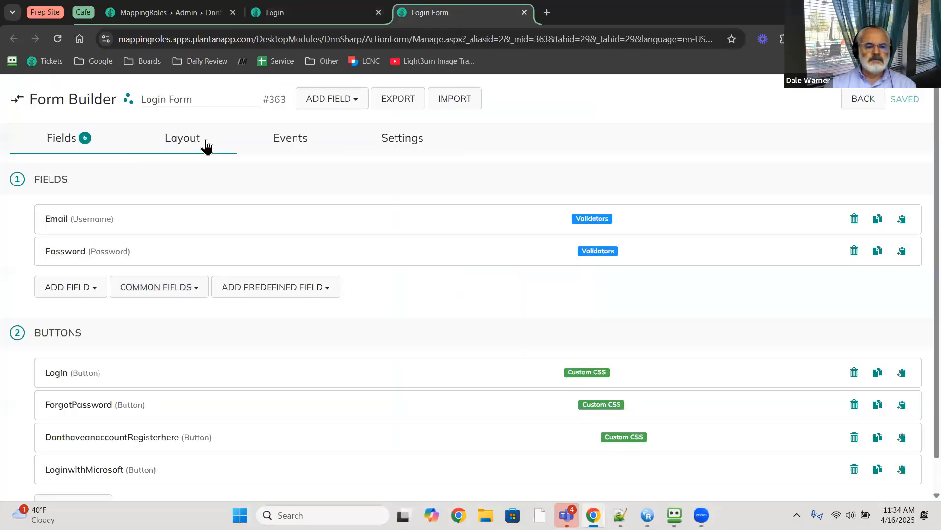
- Move LoginwithMicrosoft to the start of the top row at 3/12 width and save the layout
left_click(180, 139)
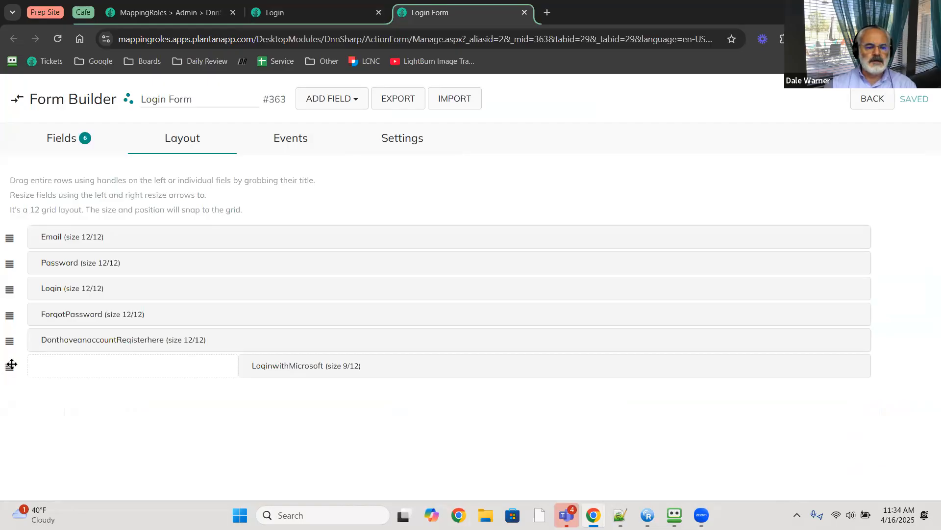
left_click_drag(10, 364, 162, 214)
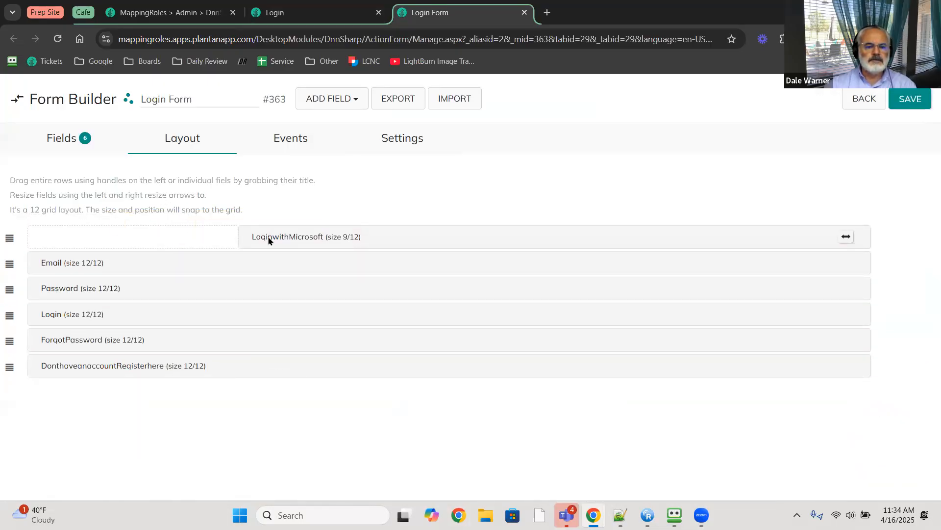
left_click_drag(268, 241, 162, 235)
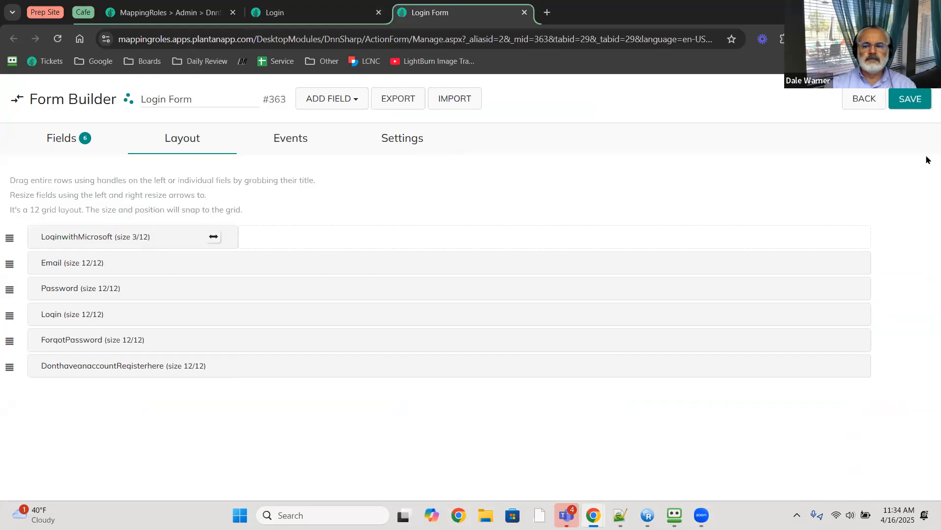
left_click(912, 99)
- Preview the login page, then stretch LoginwithMicrosoft to the full 12/12 width
left_click(328, 14)
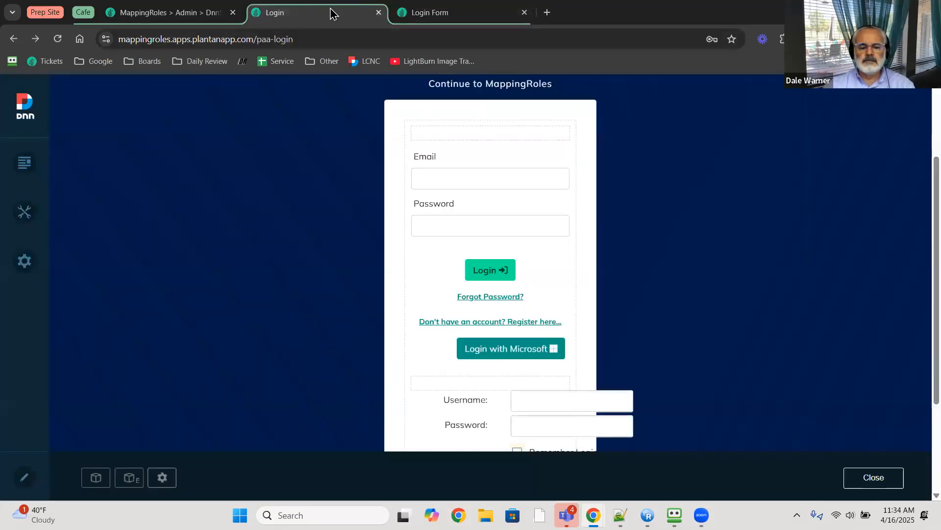
key("F5")
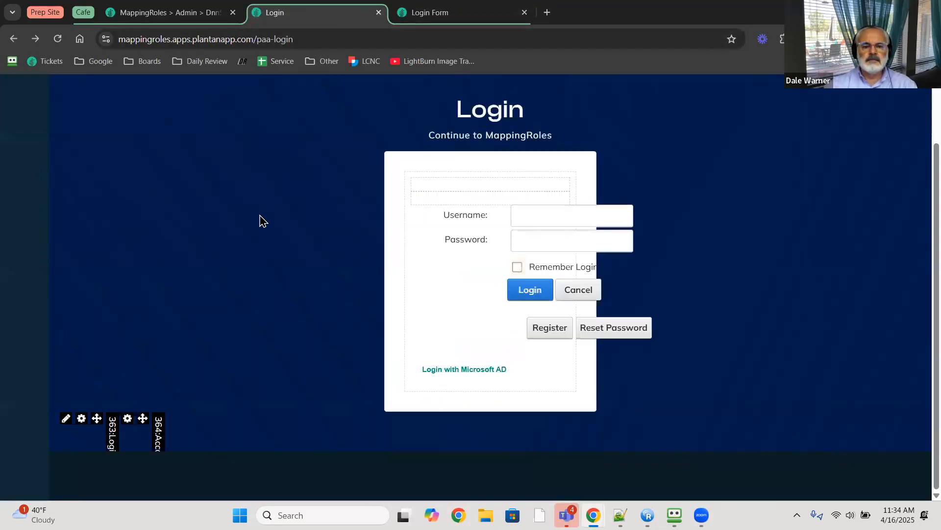
left_click(474, 20)
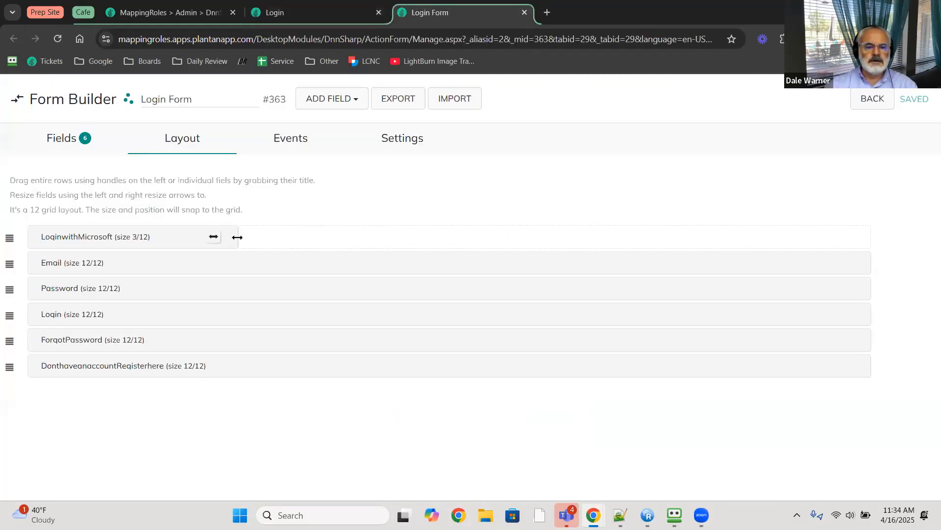
left_click_drag(237, 237, 880, 243)
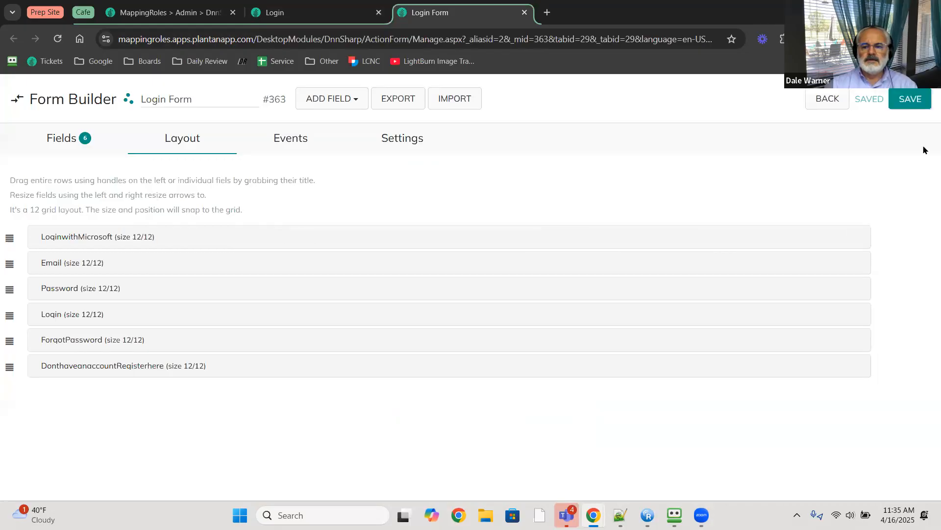
- Save the 12/12 layout and reload the login page to preview the wide button
left_click(926, 105)
left_click(339, 10)
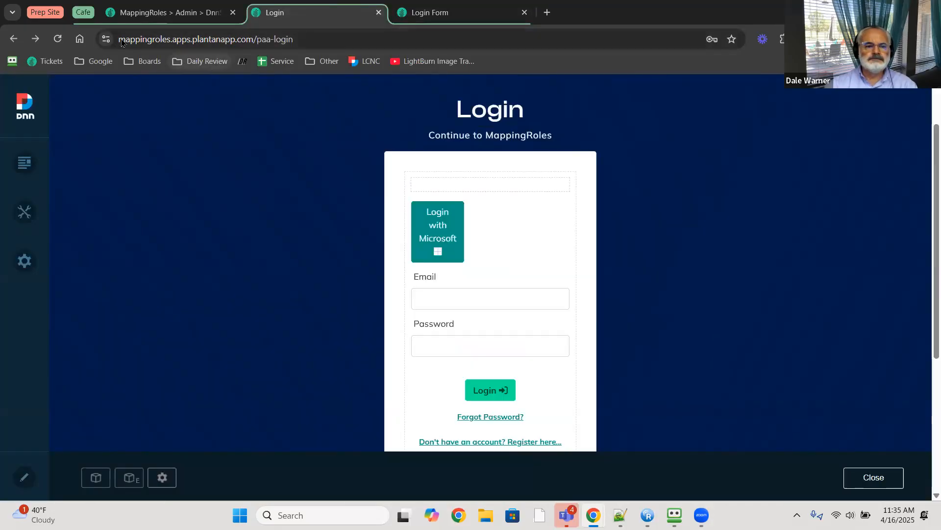
left_click(57, 39)
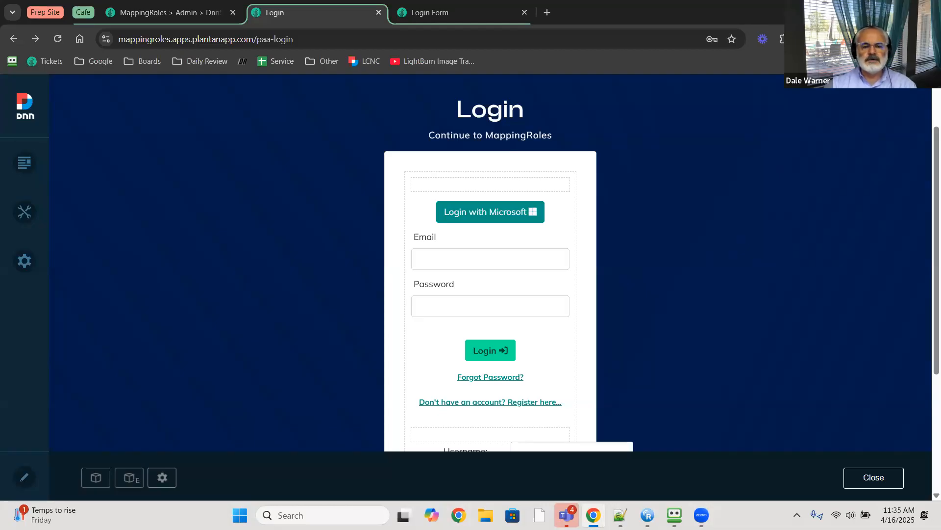
- Switch to the other Chrome window showing the signed-out login page
key("alt+Tab")
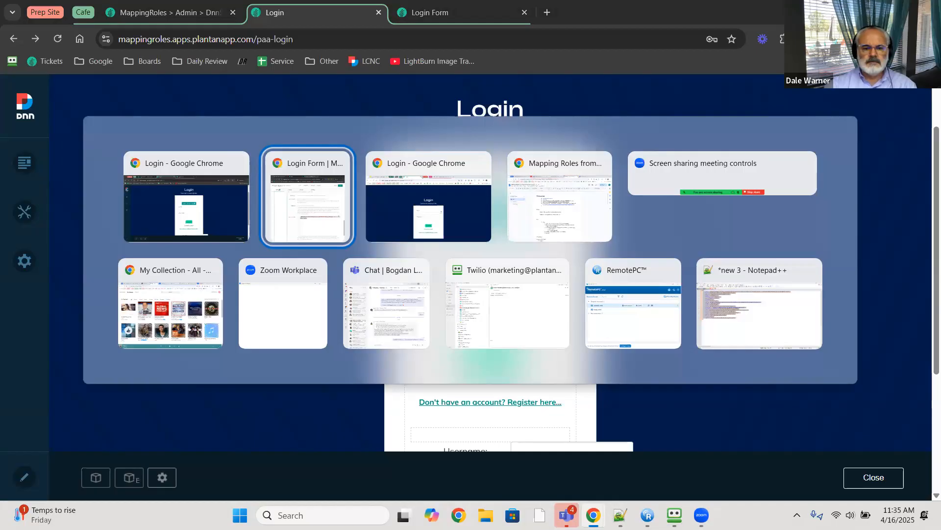
key("Escape")
key("alt+Tab")
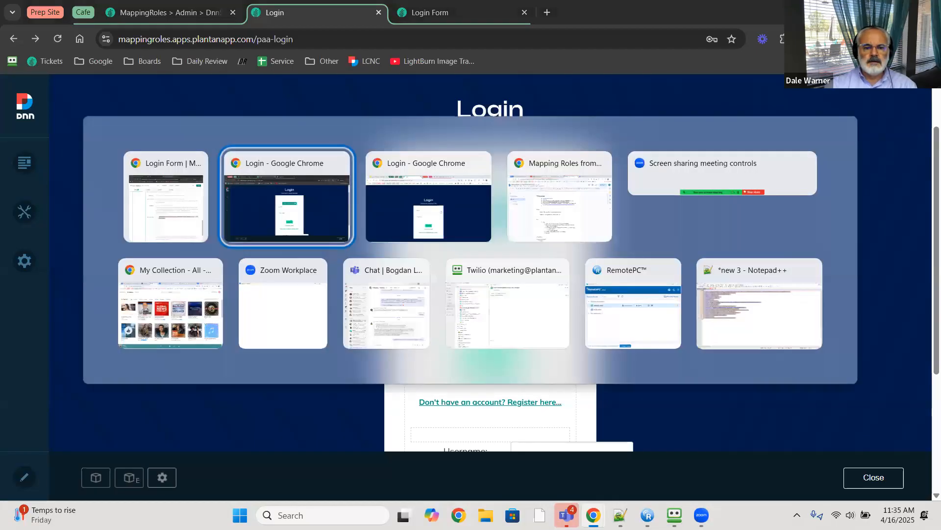
key("alt+Tab")
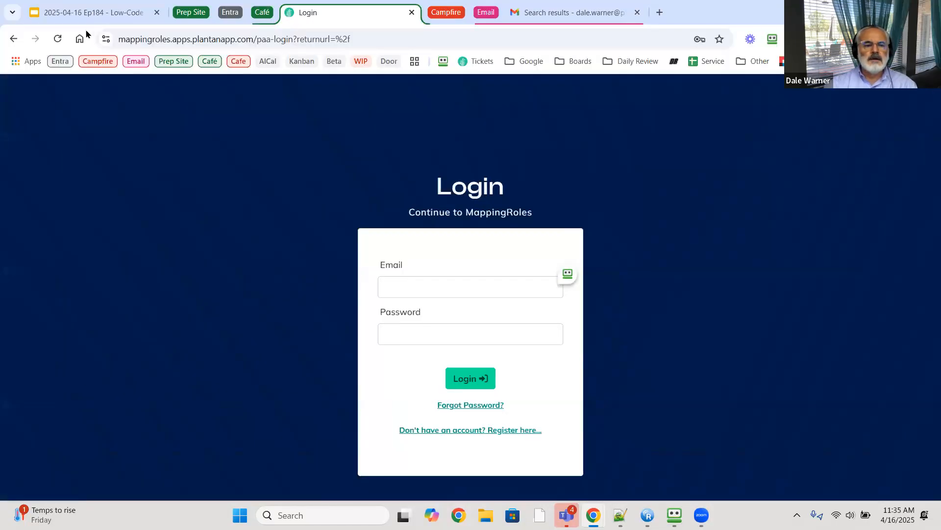
- Reload the login page and try signing in with the Login with Microsoft button
left_click(58, 39)
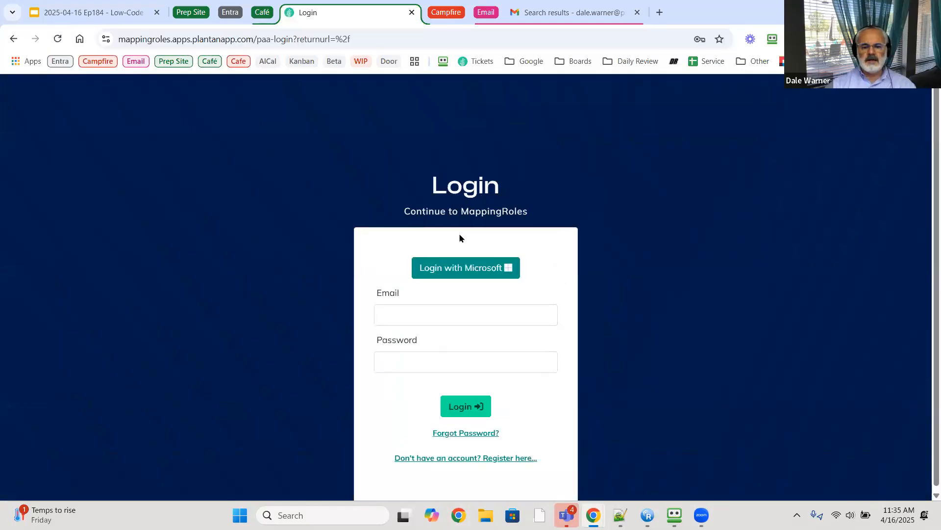
left_click(466, 270)
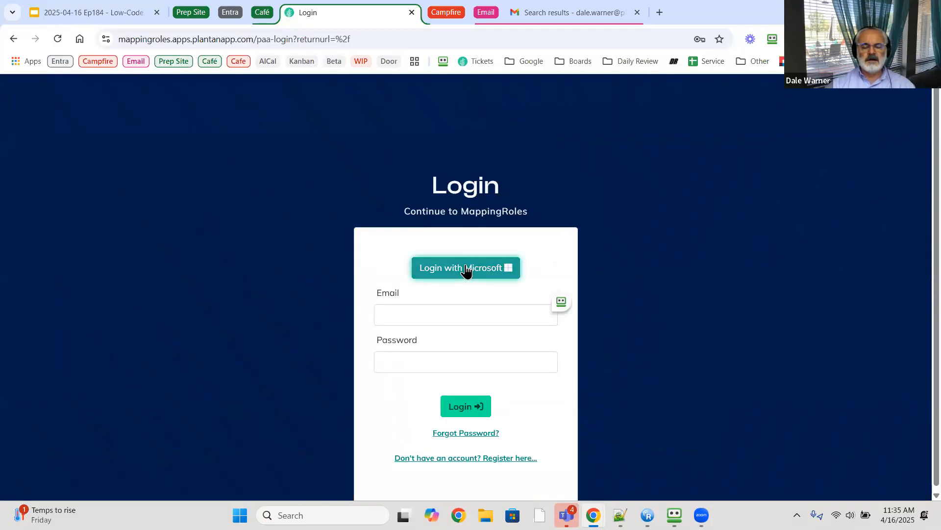
left_click(466, 268)
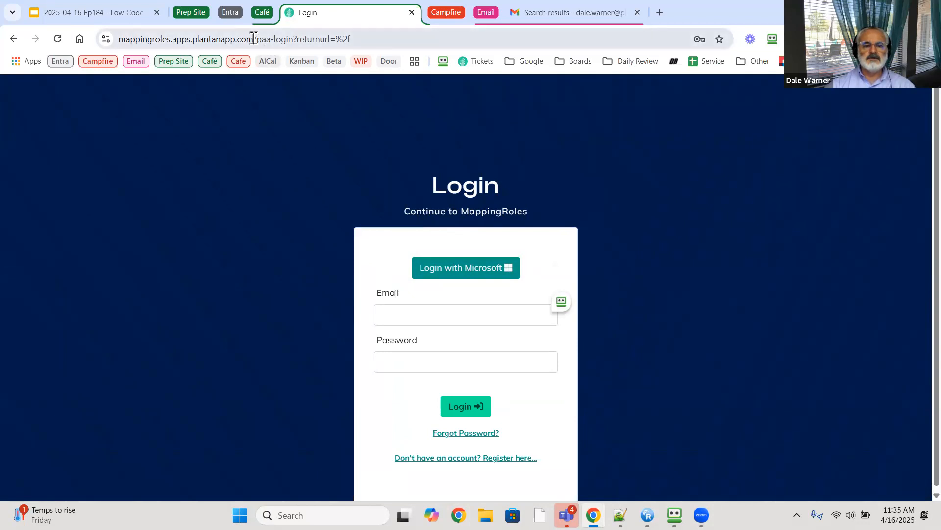
- Inspect the login path in the address bar, leaving the URL unchanged
left_click_drag(254, 38, 490, 45)
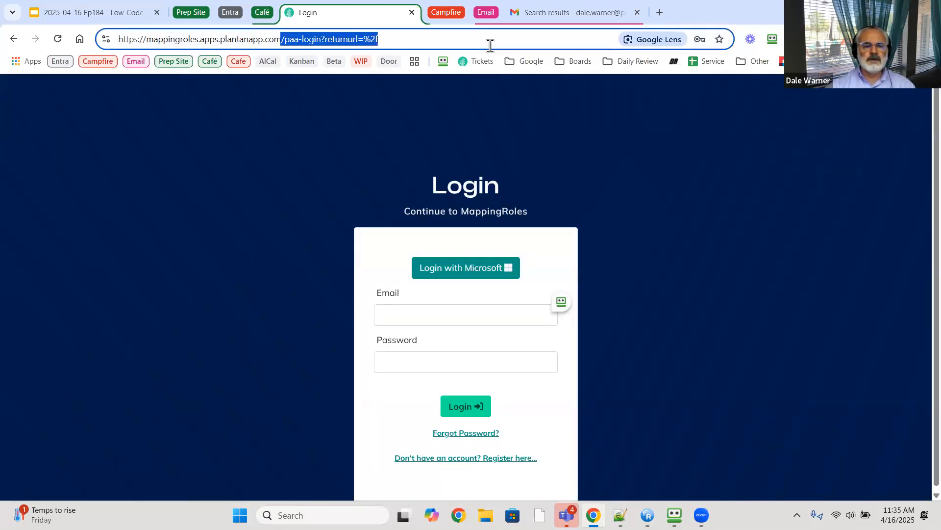
key("ctrl+x")
key("Escape")
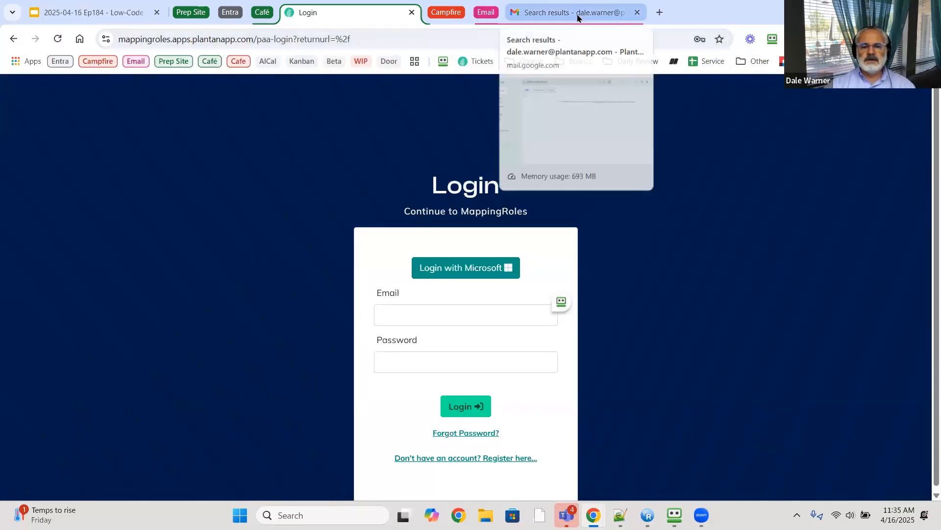
- Refresh Gmail's 'claims debug' search (still no messages) and return to the MappingRoles login tab
left_click(583, 13)
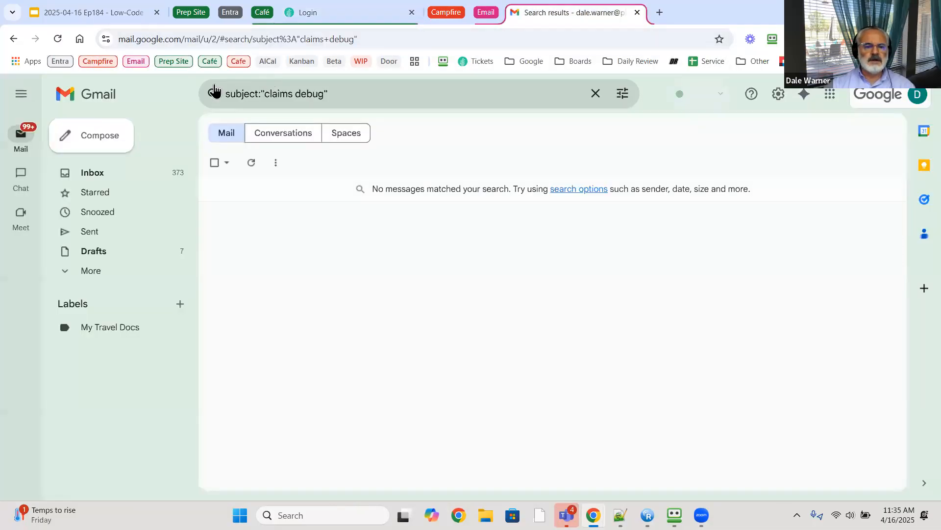
left_click(58, 43)
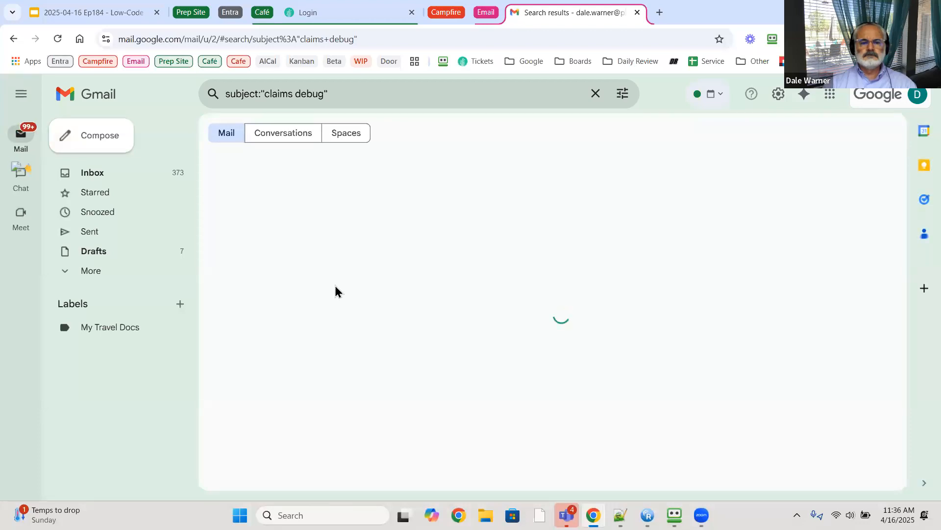
left_click(365, 18)
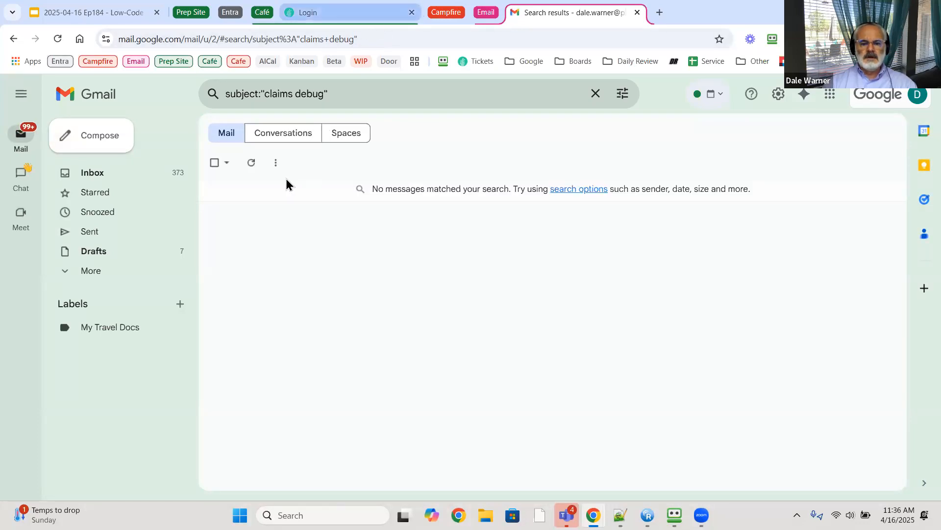
- Reload the MappingRoles login page, retry Login with Microsoft twice, then switch to the admin Chrome window
left_click(58, 40)
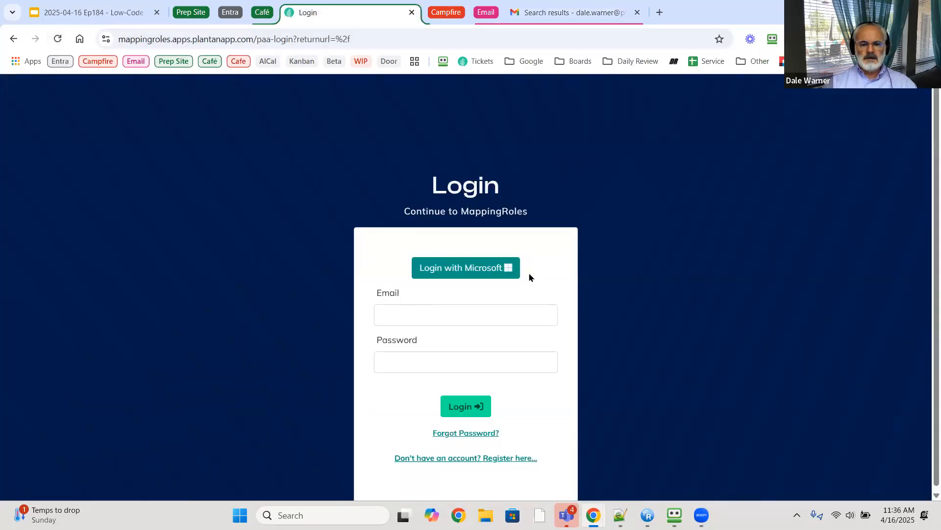
left_click(482, 268)
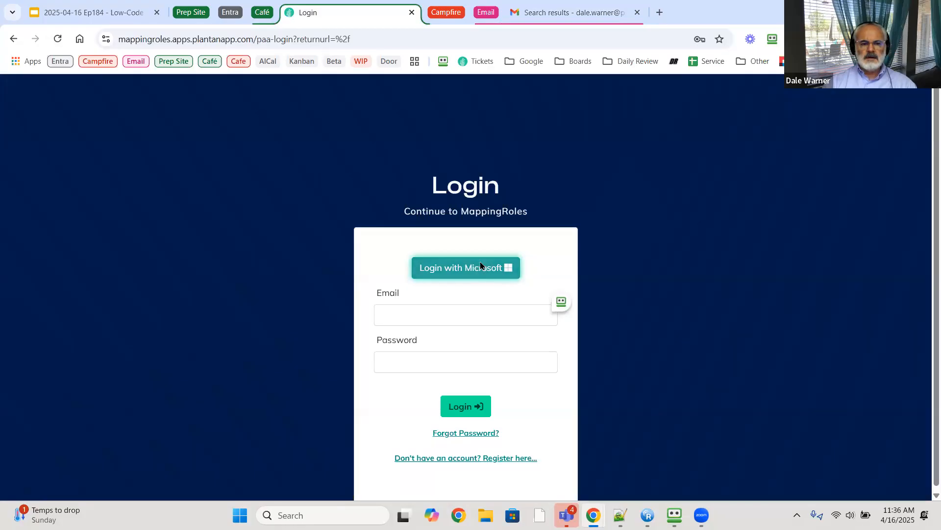
left_click(481, 263)
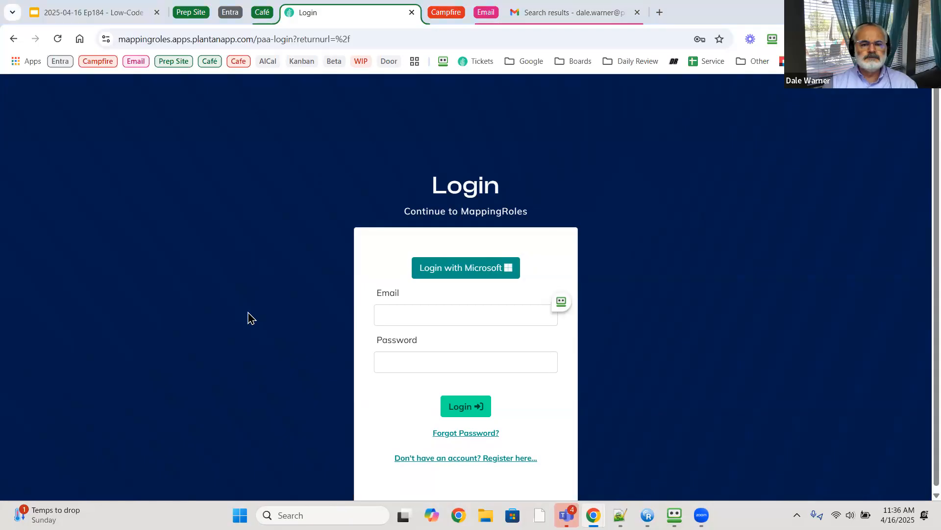
key("alt+Tab")
key("alt+Tab")
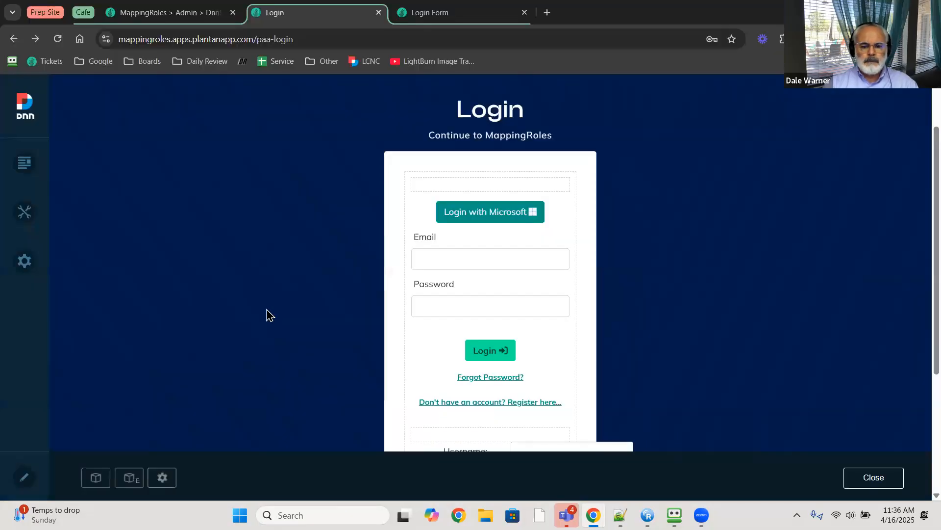
scroll(268, 312, "down", 4)
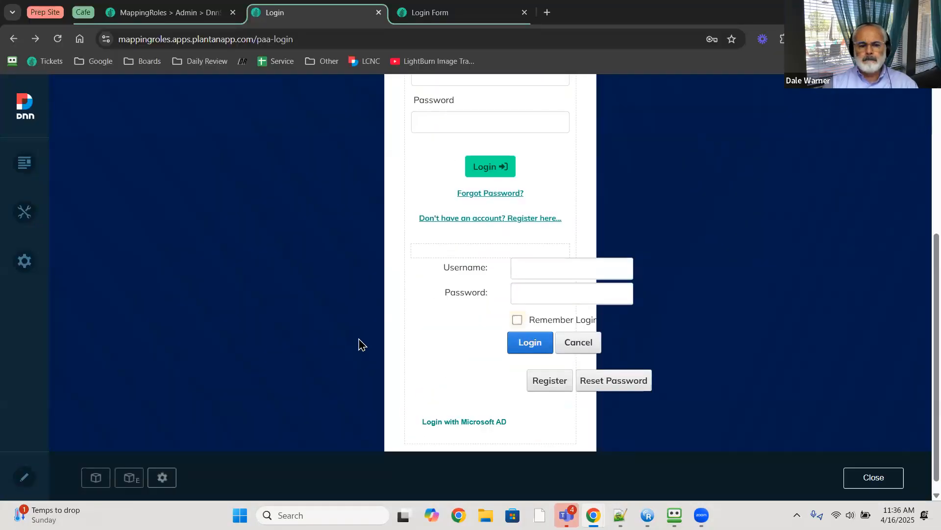
scroll(357, 339, "up", 4)
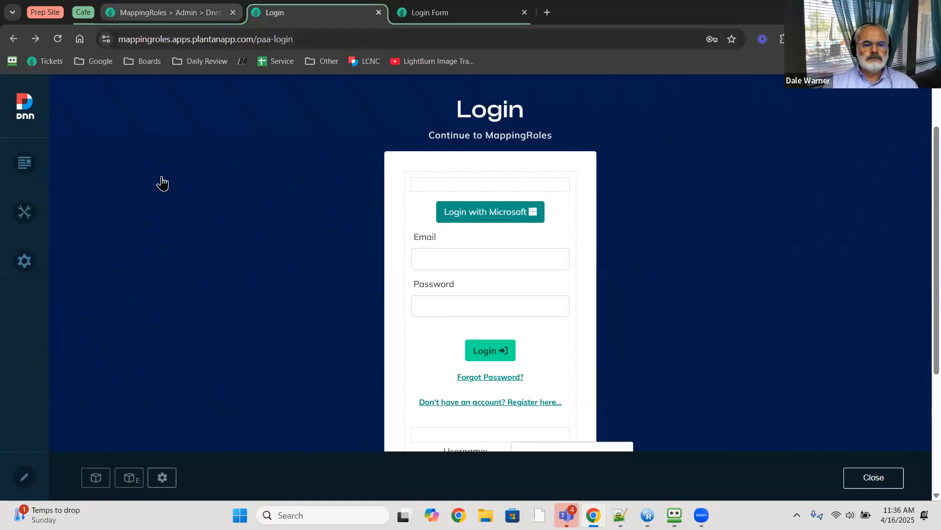
key("ctrl+shift+Tab")
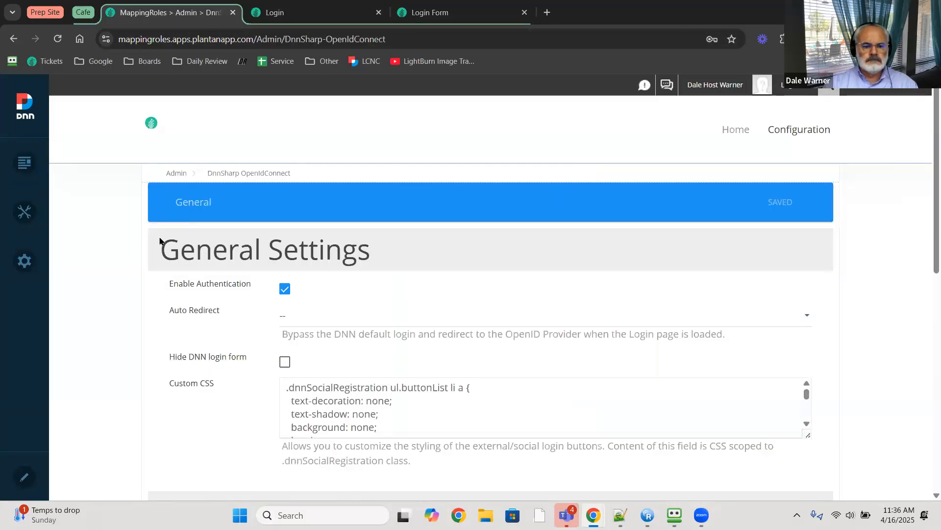
left_click(456, 18)
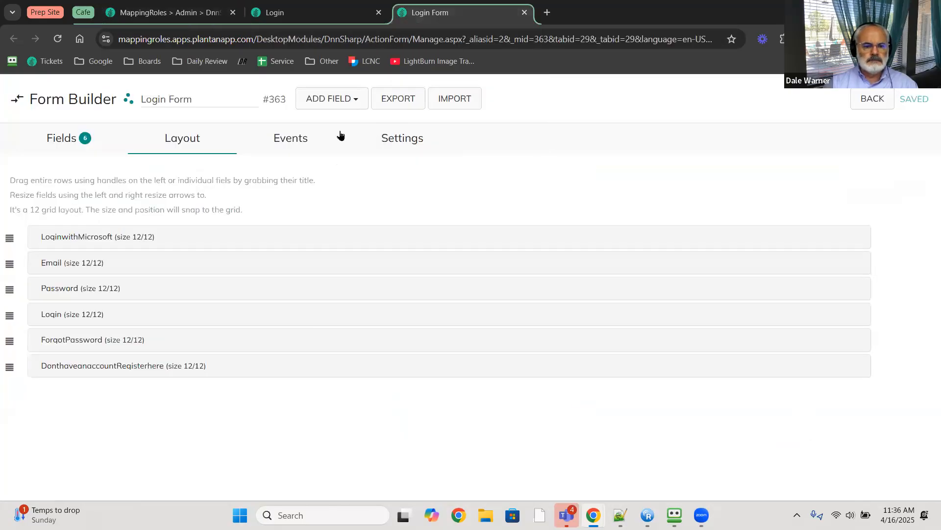
left_click(327, 15)
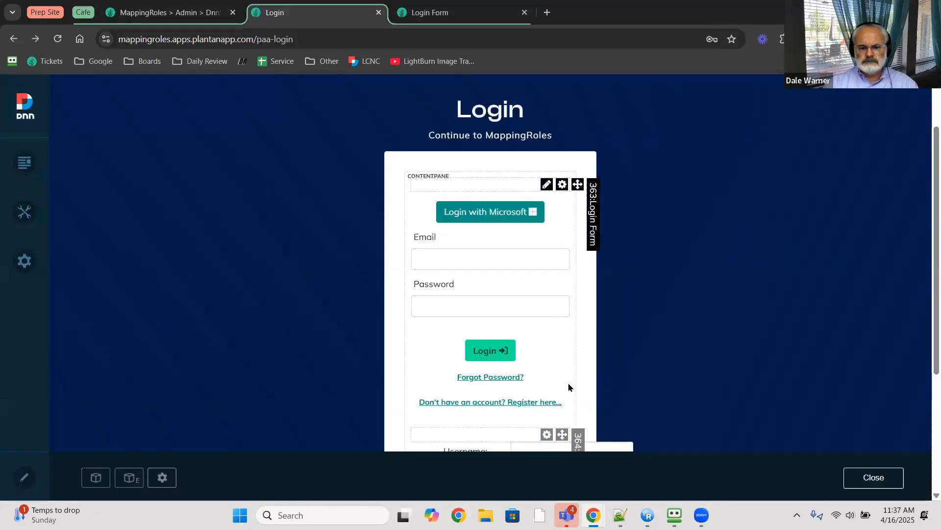
- Make login module 364 inherit view permissions from its page, save, then show the Login Form #363 layout
scroll(569, 387, "down", 3)
mouse_move(563, 318)
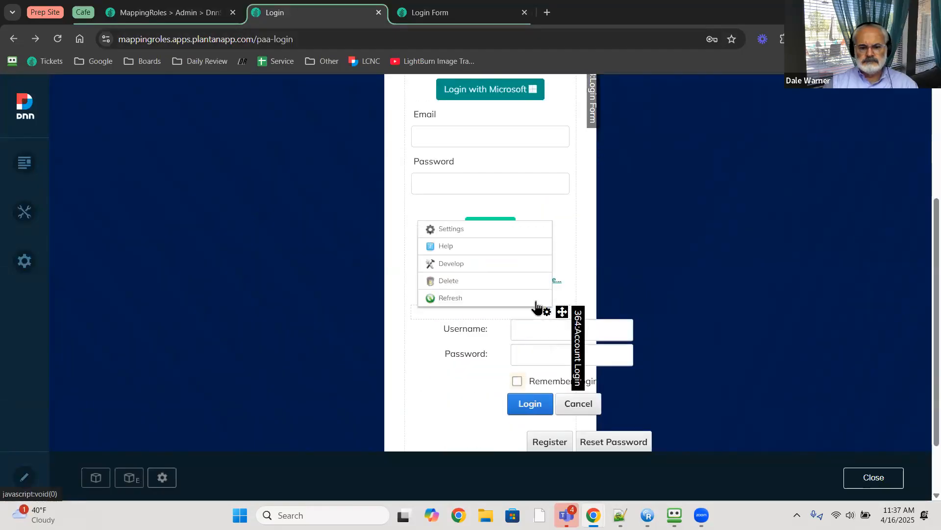
left_click(500, 229)
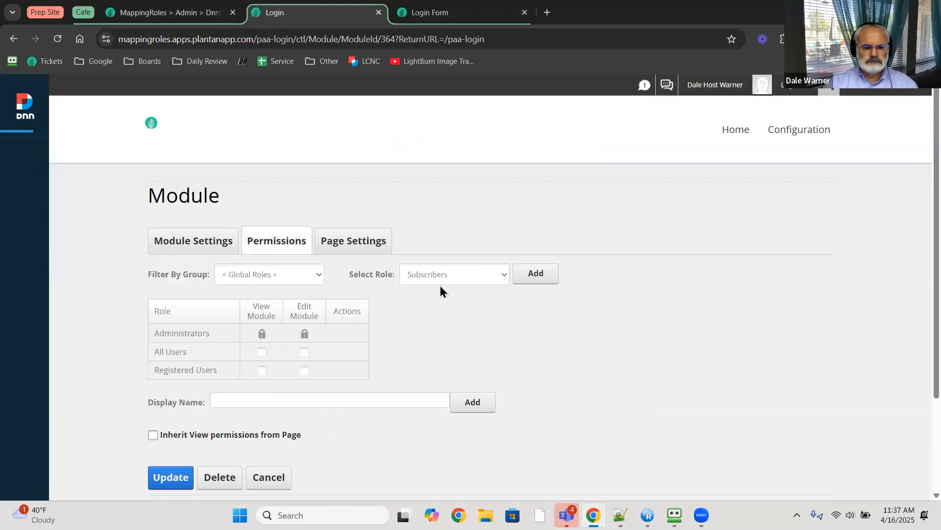
scroll(423, 318, "down", 1)
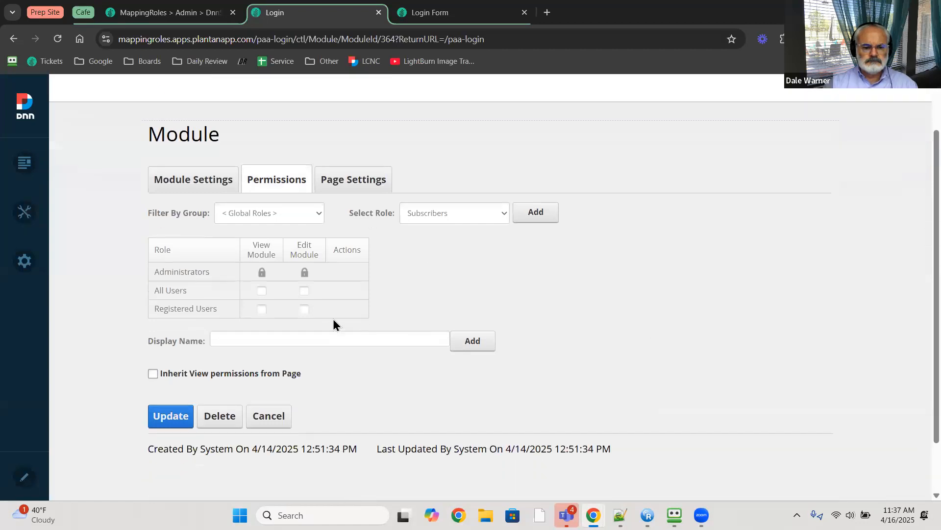
left_click(153, 375)
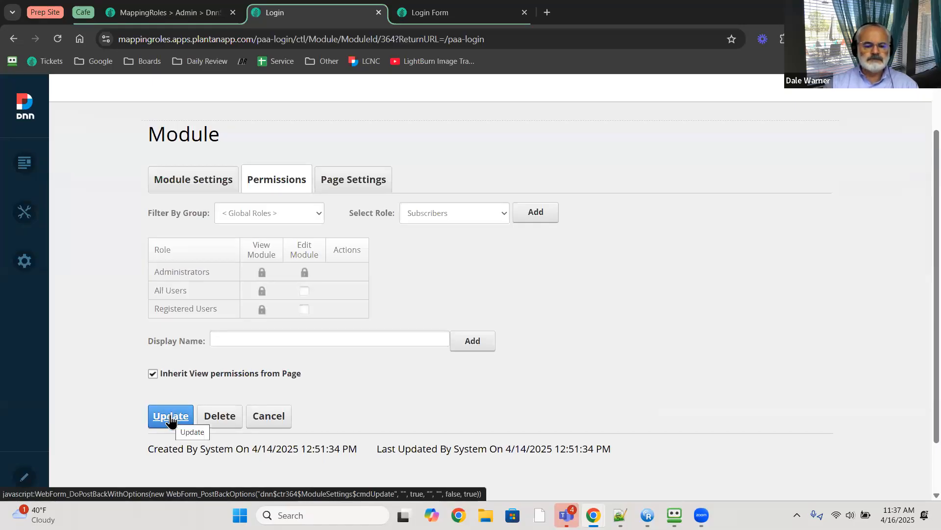
left_click(170, 417)
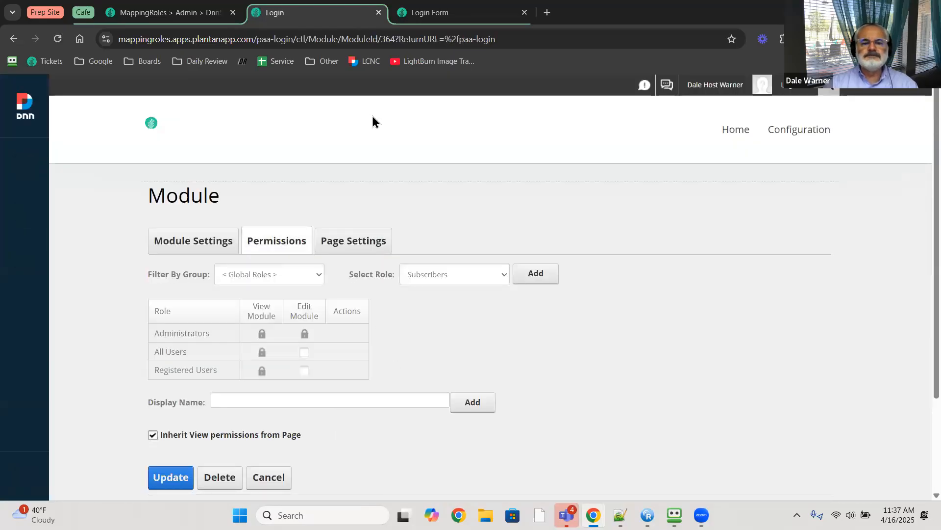
left_click(431, 12)
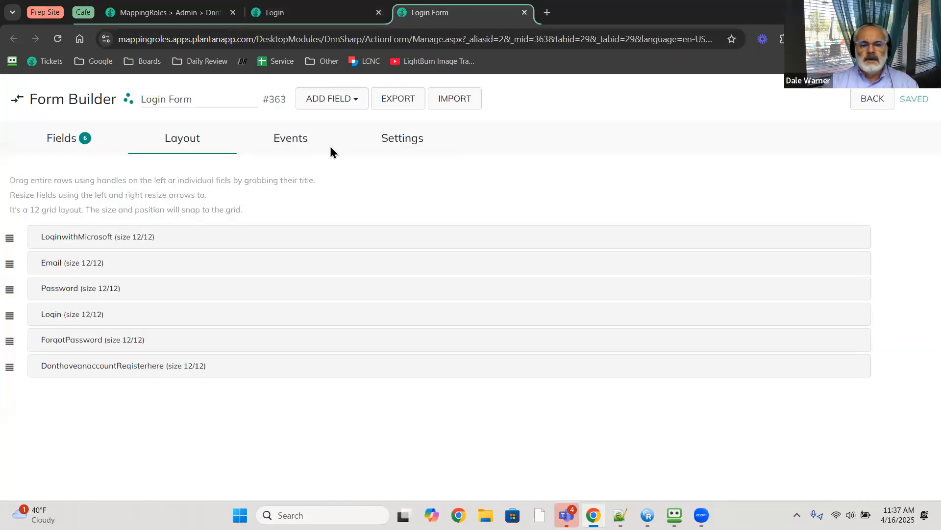
- Bring the login page window forward and dismiss the form resubmission prompt
left_click(302, 19)
key("alt+Tab")
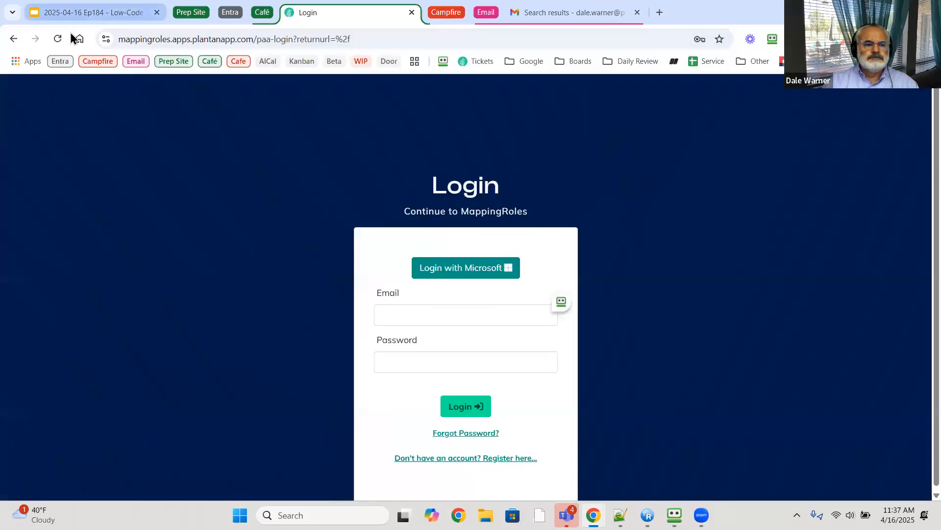
left_click(57, 38)
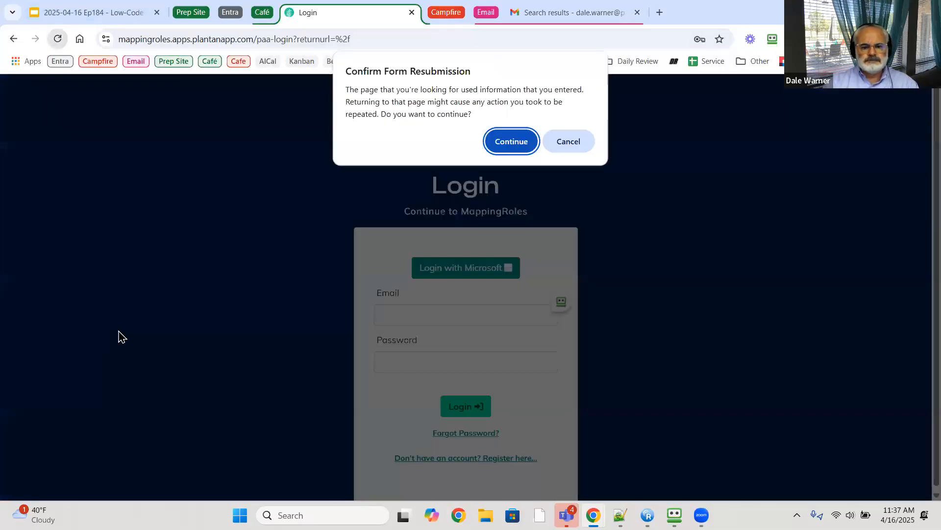
left_click(567, 143)
- Load the MappingRoles site root and scroll to the Login with Microsoft AD link
left_click_drag(258, 41, 599, 59)
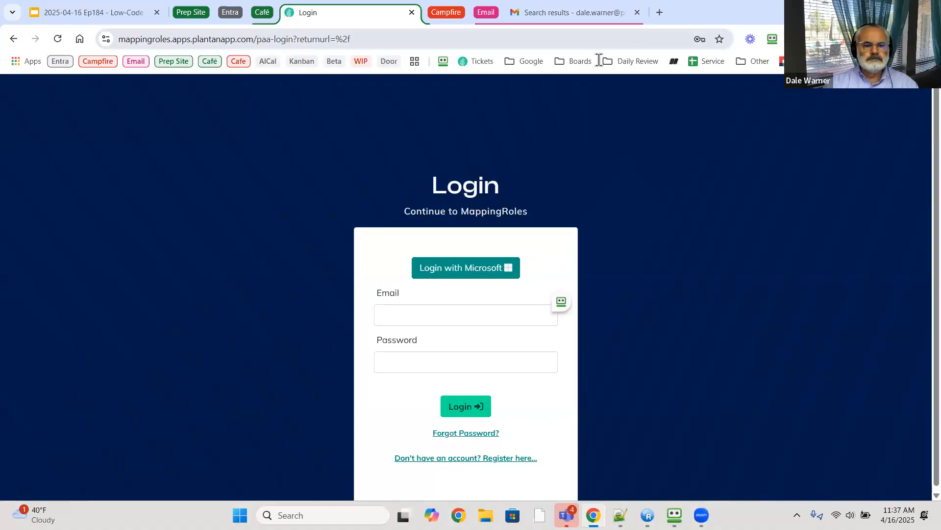
key("BackSpace")
key("Return")
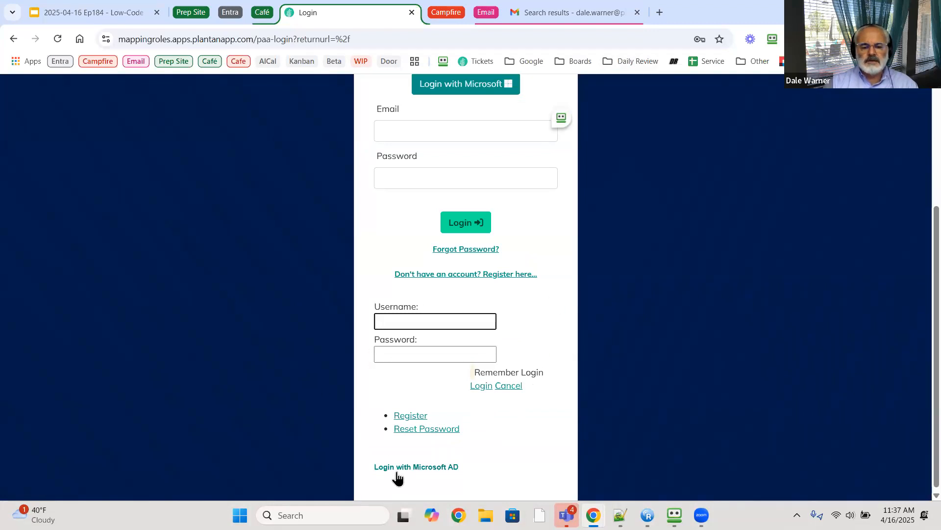
scroll(392, 442, "down", 1)
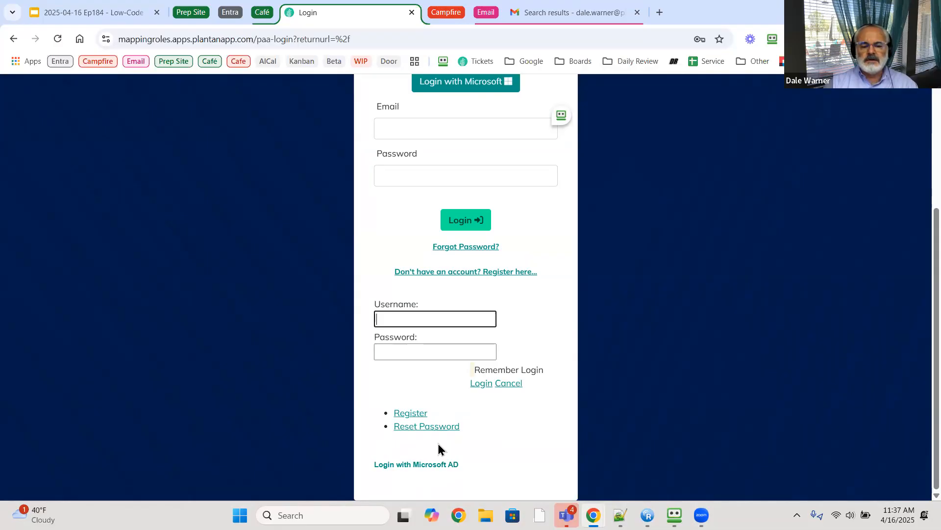
scroll(441, 448, "up", 3)
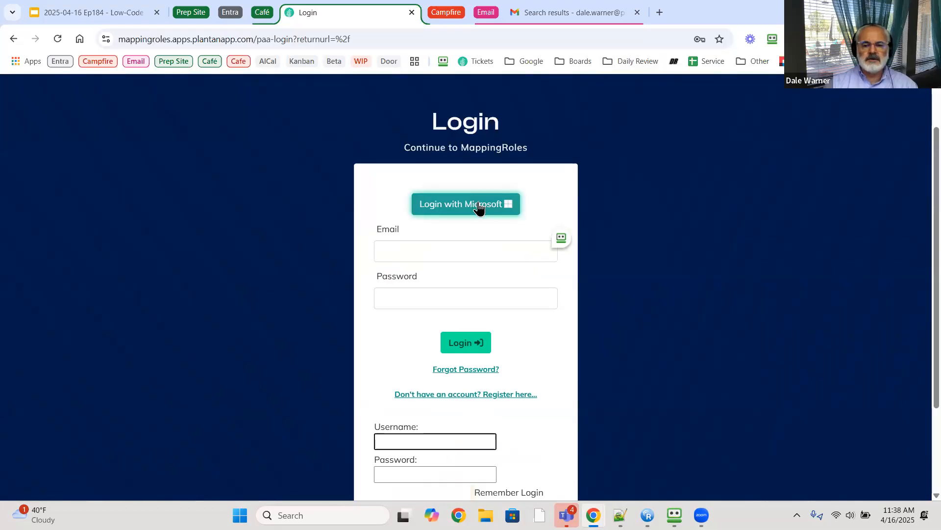
- Attempt Login with Microsoft, reaching a critical-error page, then show Gmail's search results
left_click(474, 205)
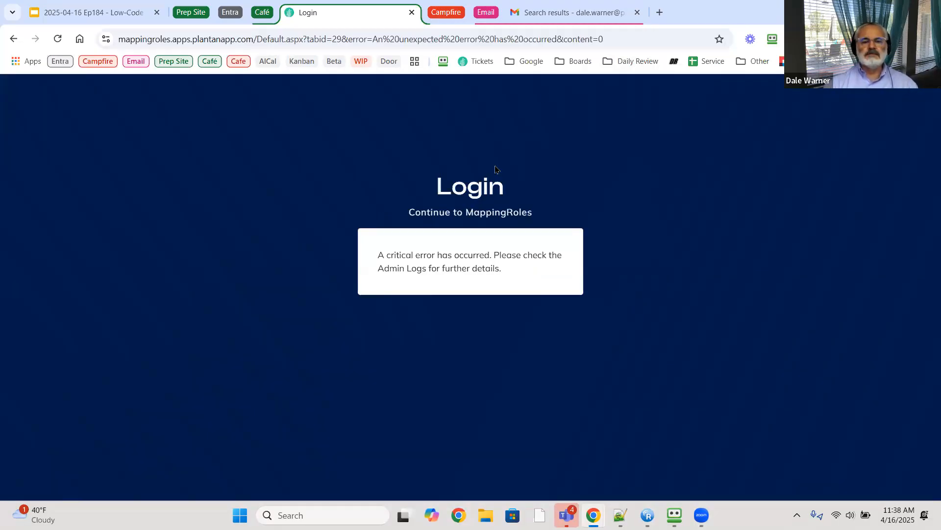
left_click(572, 13)
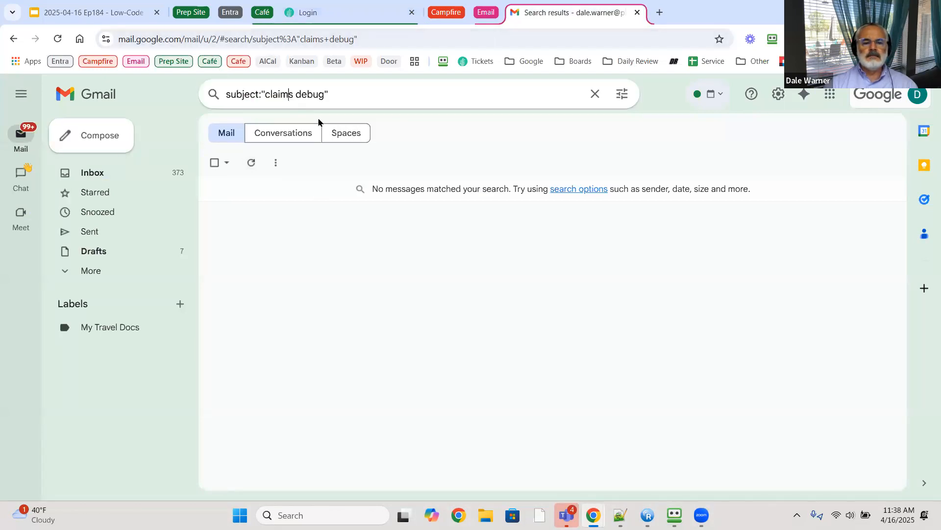
- Change Gmail's subject search to 'claim debug' (no matches) and return to the login error page
key("BackSpace")
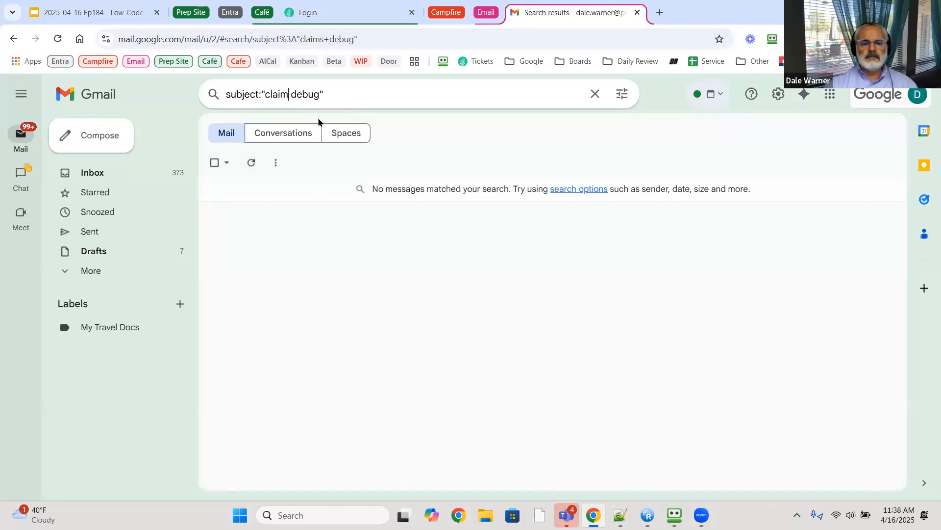
key("Return")
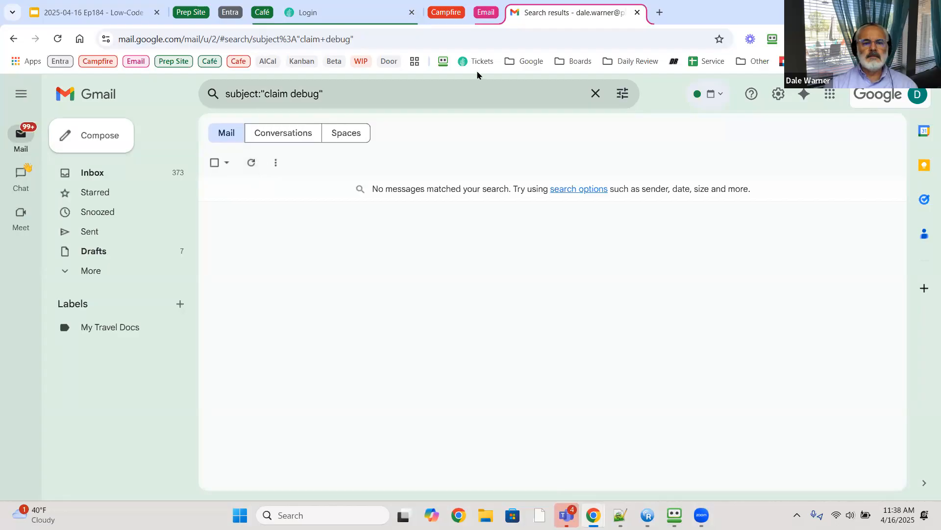
left_click(352, 18)
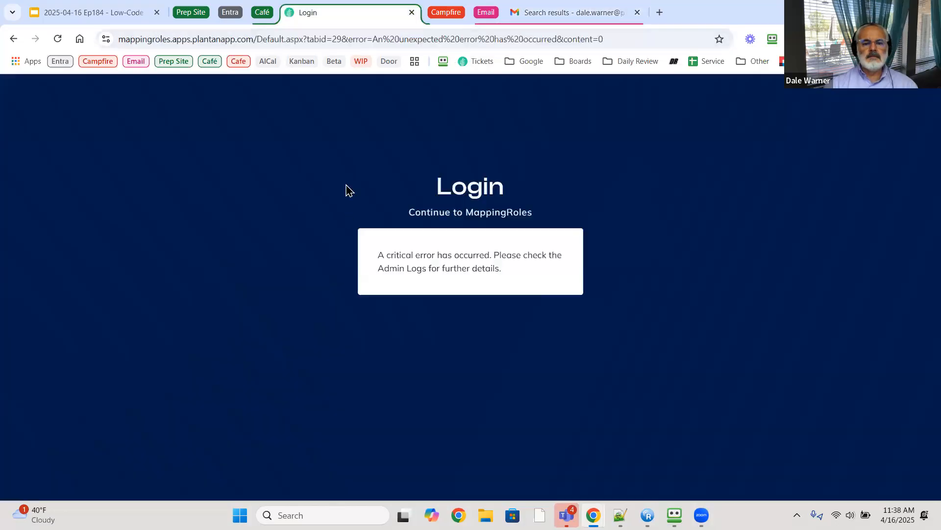
- Trim the address to mappingroles.apps.plantanapp.com, load it, and retry Login with Microsoft
left_click(306, 38)
left_click_drag(306, 38, 629, 55)
key("BackSpace")
key("BackSpace")
key("BackSpace")
key("BackSpace")
key("BackSpace")
key("BackSpace")
key("BackSpace")
key("BackSpace")
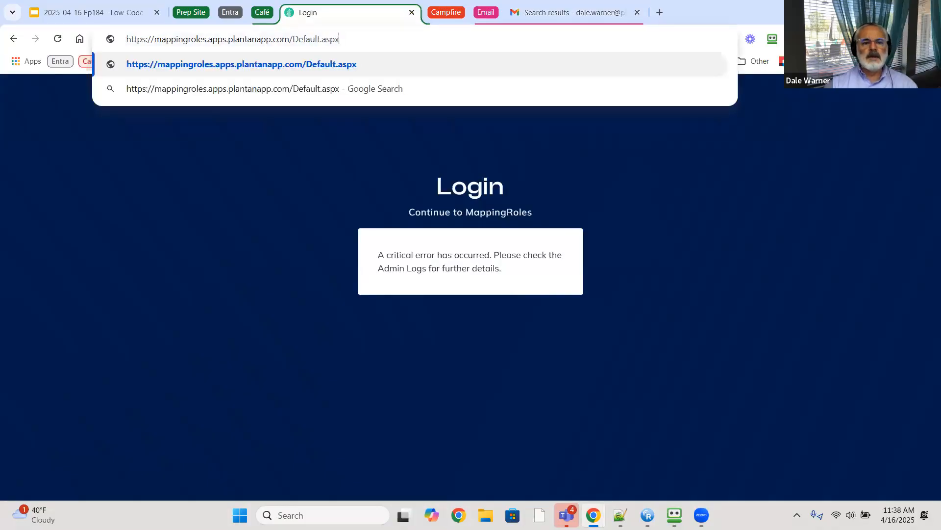
key("BackSpace")
key("BackSpace")
key("BackSpace")
key("BackSpace")
key("BackSpace")
key("BackSpace")
key("BackSpace")
key("BackSpace")
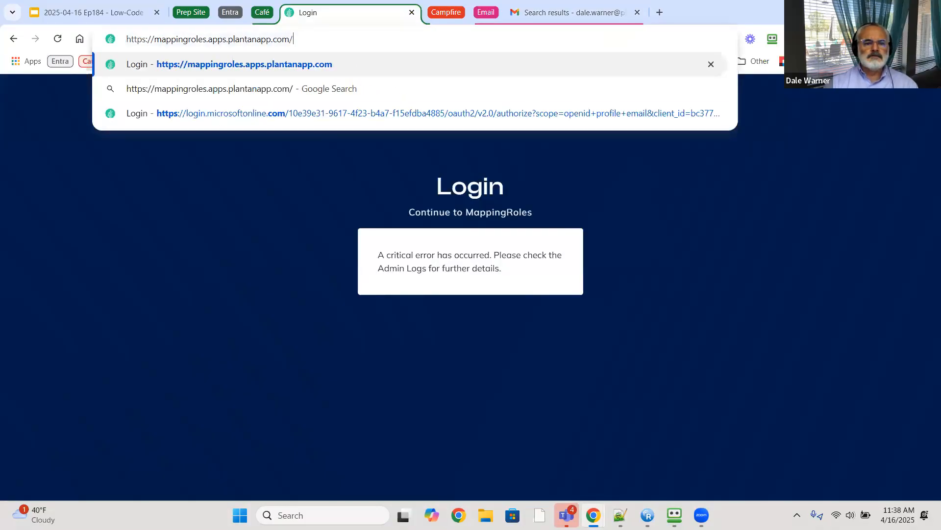
type("m")
key("Return")
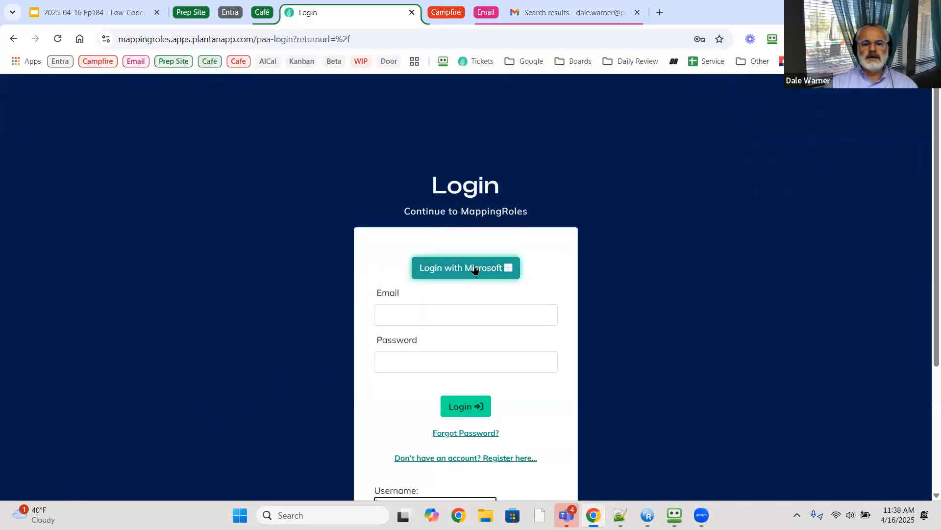
left_click(475, 269)
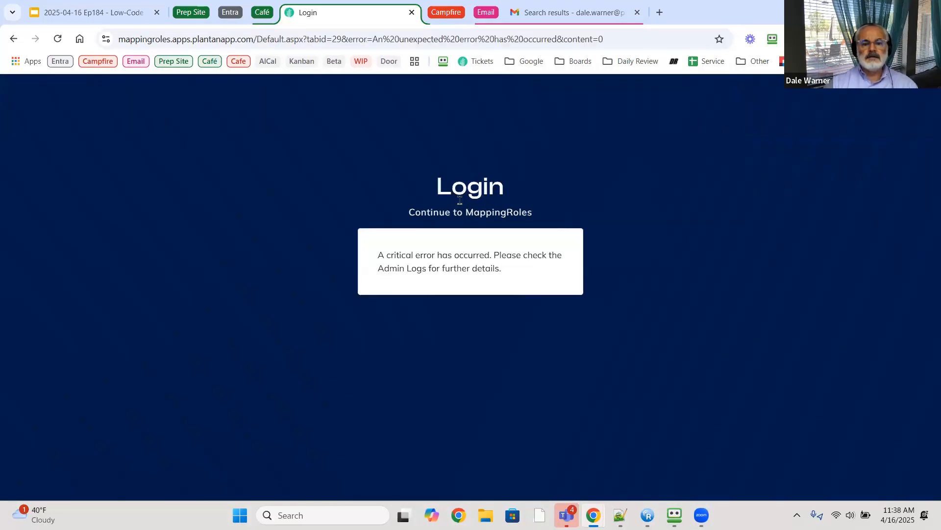
- Refresh Gmail's 'claim debug' search (still empty), then switch to the module permissions window
left_click(552, 14)
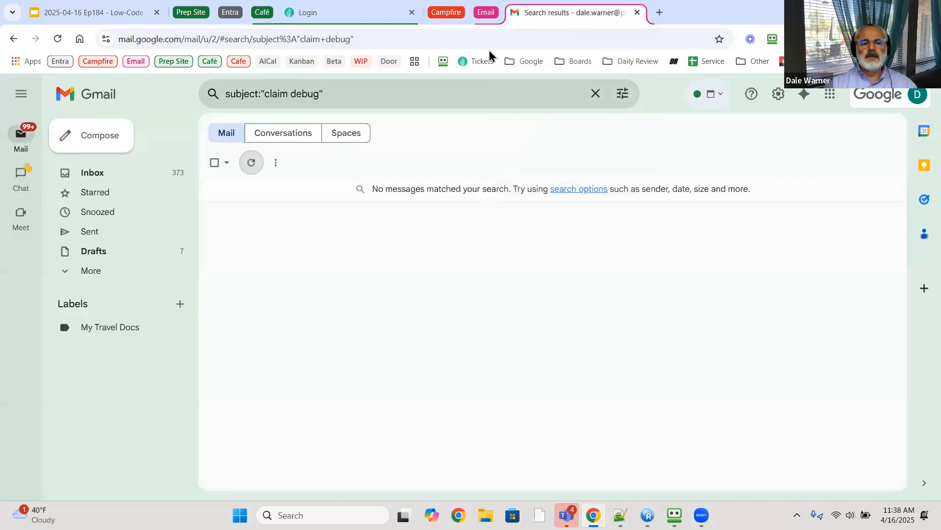
left_click(251, 165)
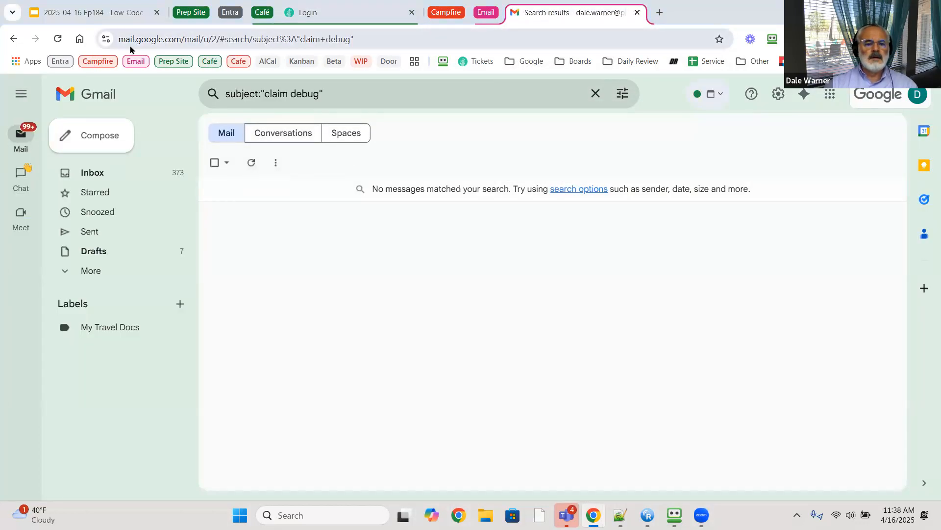
key("alt+Tab")
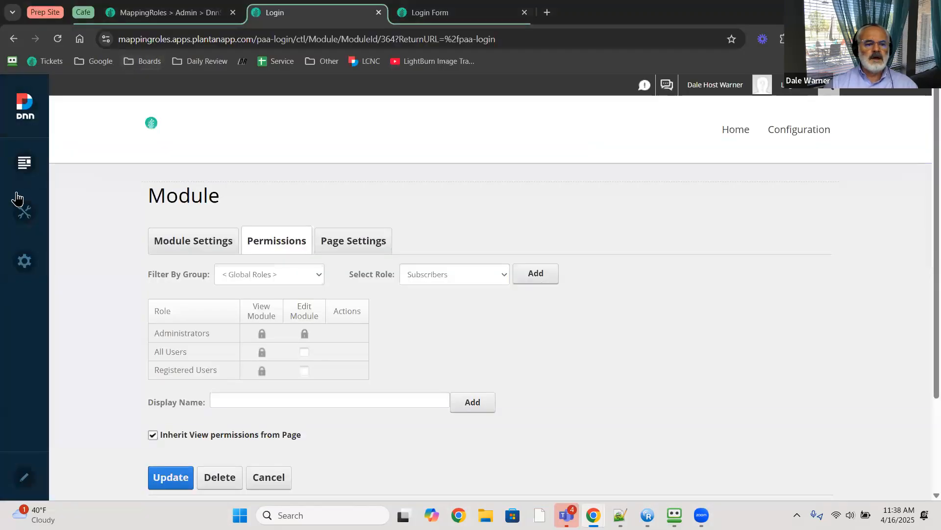
- Open the OpenID Connect admin settings and expand the Microsoft AD #1 provider
left_click(152, 12)
scroll(136, 309, "down", 4)
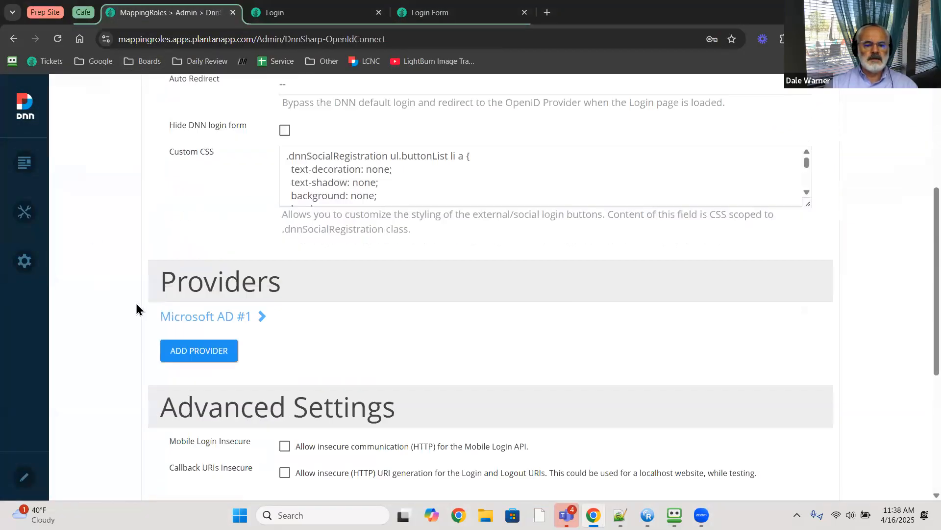
scroll(214, 305, "down", 3)
scroll(202, 191, "down", 2)
scroll(200, 194, "up", 2)
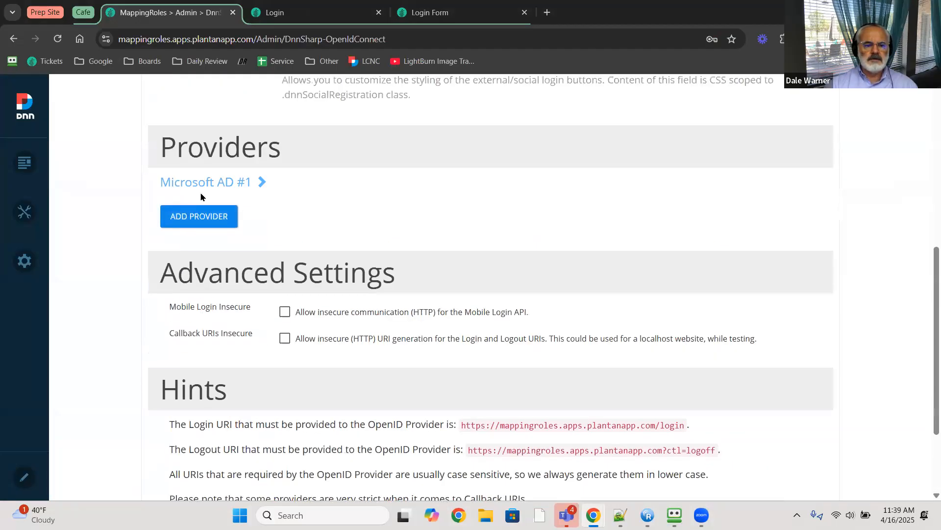
left_click(222, 182)
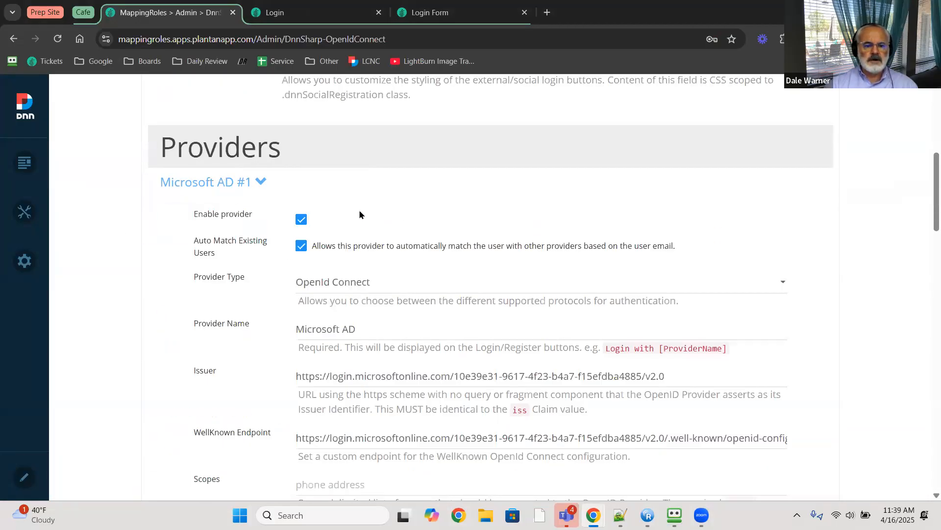
- Review the Send Email action's subject 'claims debug' and body [claims], then switch to Gmail
scroll(302, 284, "down", 6)
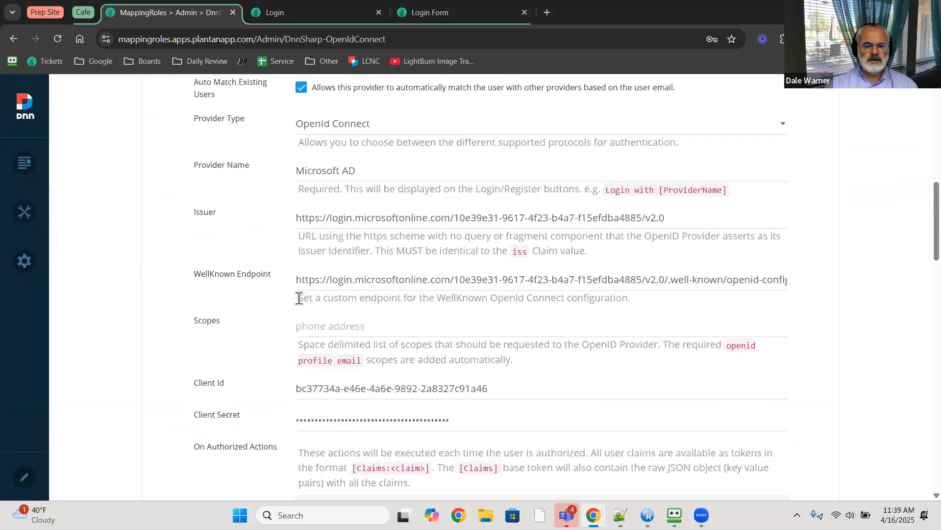
scroll(310, 347, "down", 1)
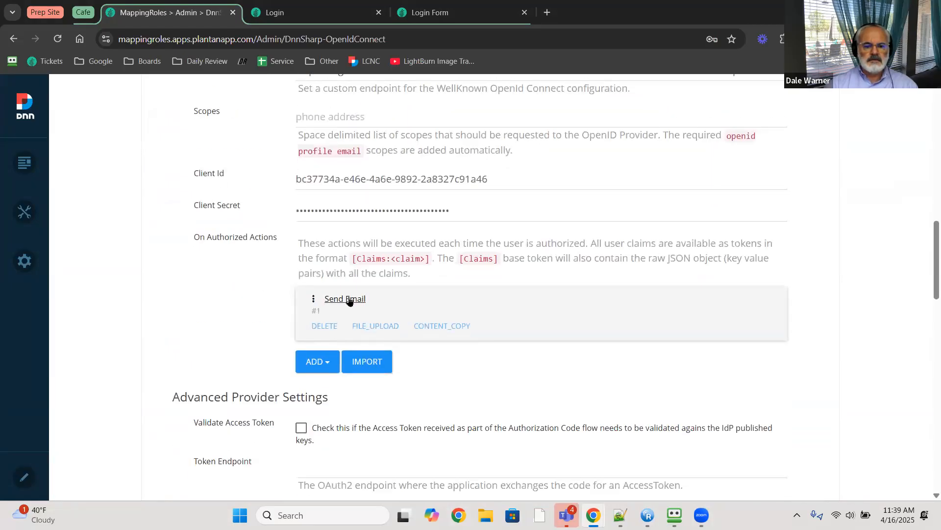
left_click(348, 299)
scroll(216, 316, "down", 6)
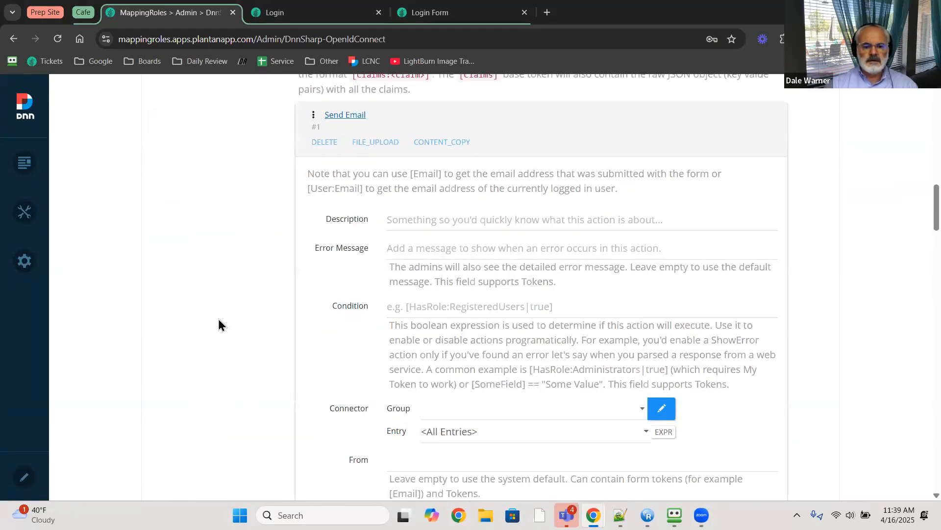
scroll(423, 336, "down", 1)
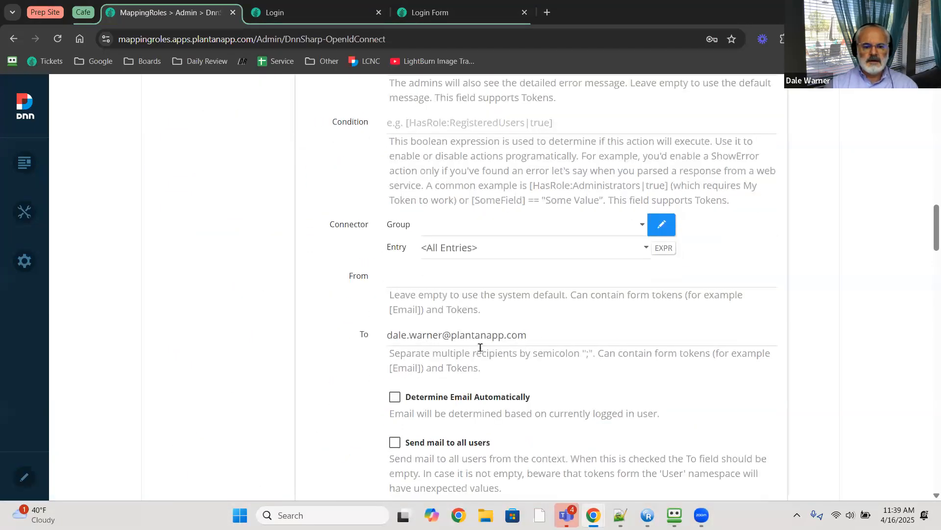
scroll(420, 349, "down", 6)
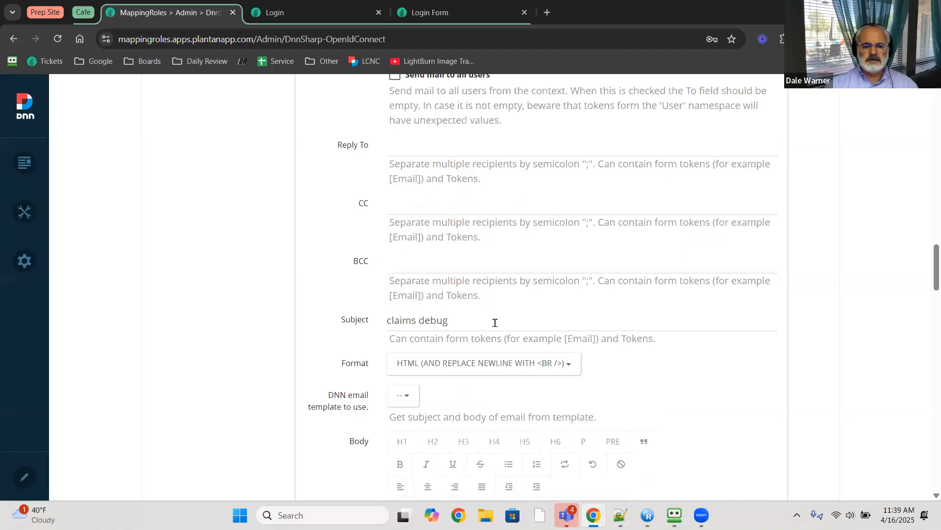
scroll(458, 349, "down", 3)
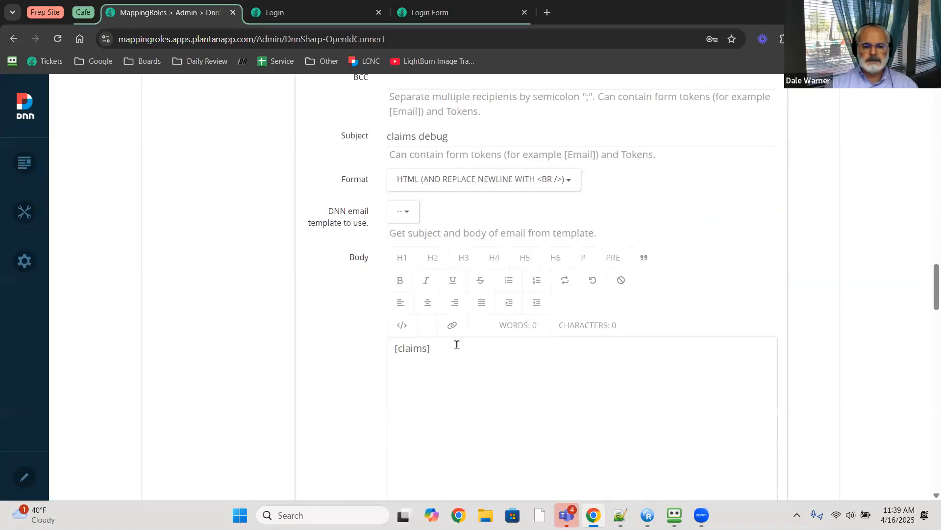
scroll(457, 345, "down", 2)
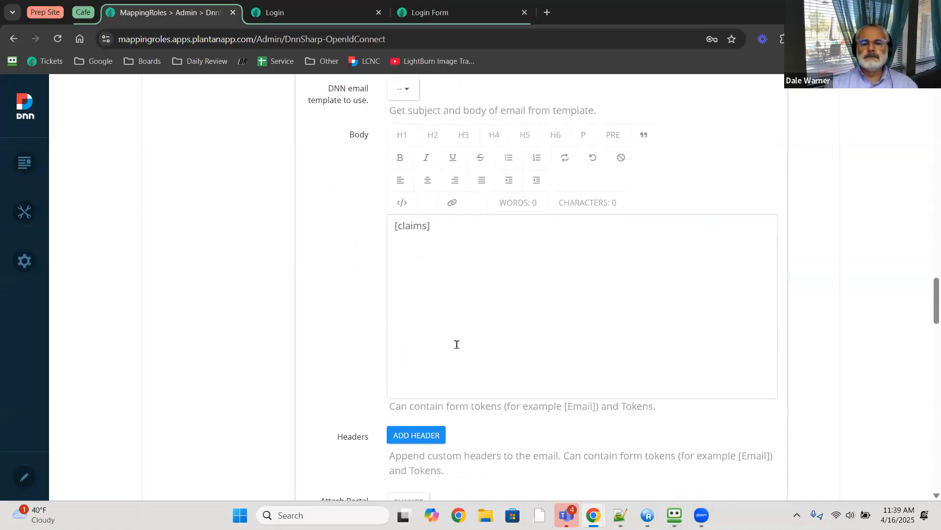
key("alt+Tab")
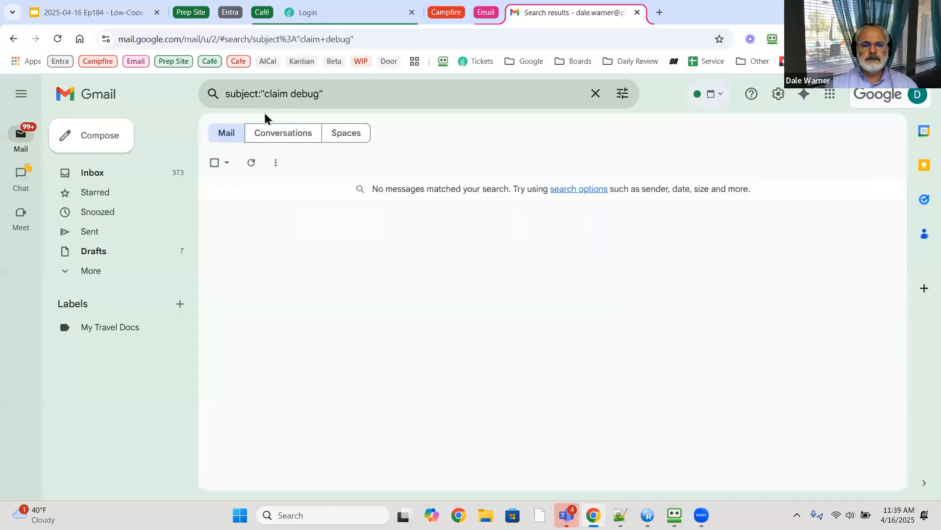
- Correct Gmail's subject search to 'claims debug' (no results) and switch to the MappingRoles login tab
left_click(289, 93)
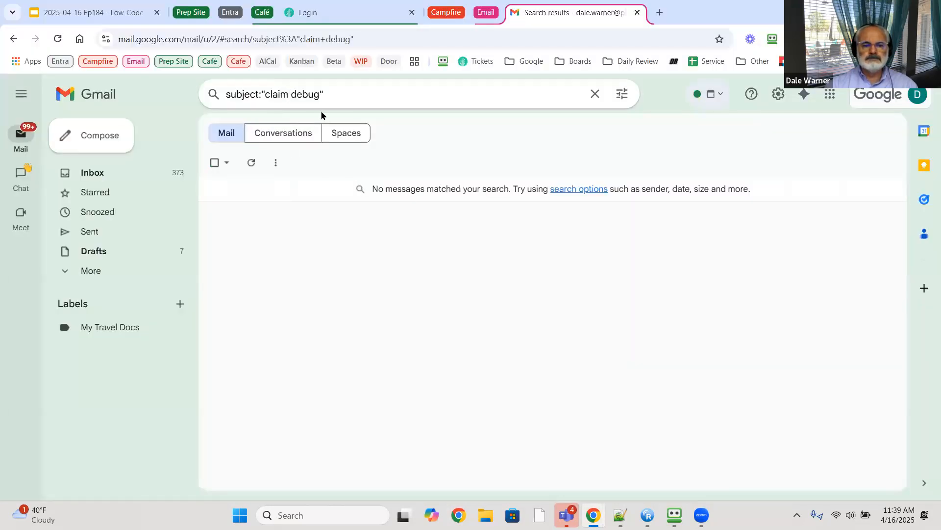
type("s")
key("Return")
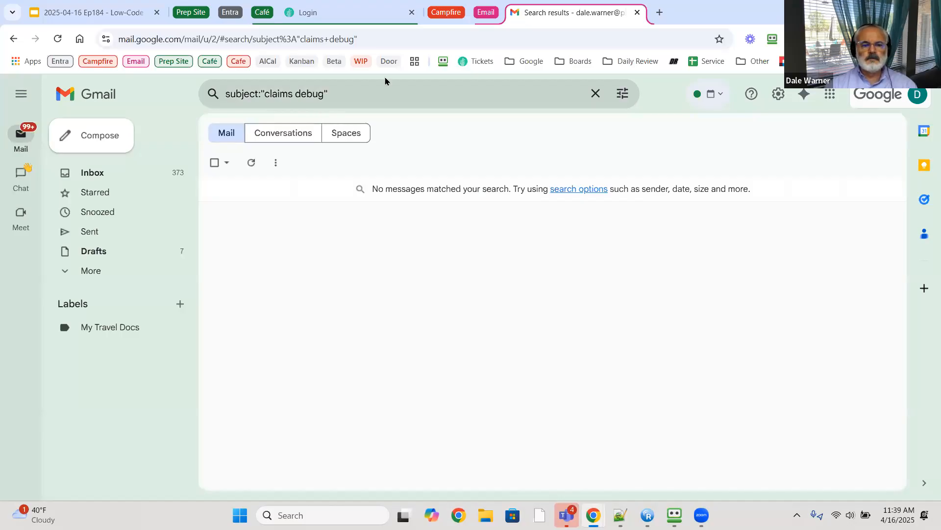
left_click(365, 15)
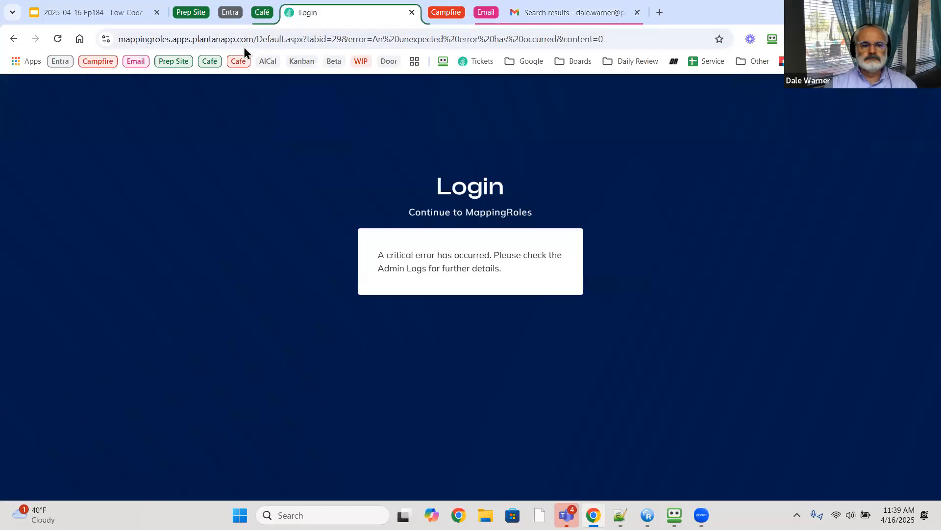
- Reload the error page and trim the address back to the MappingRoles /paa-login page
left_click(55, 39)
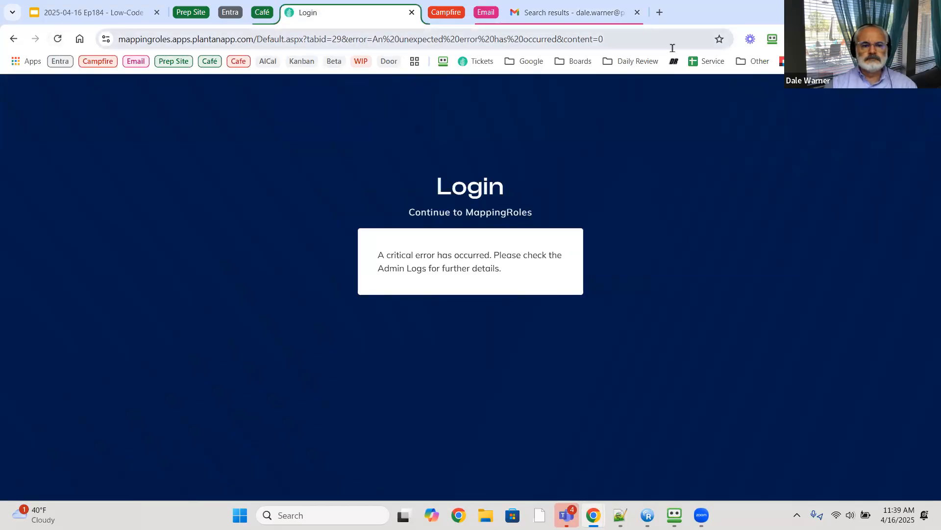
left_click_drag(672, 48, 256, 40)
key("BackSpace")
key("Return")
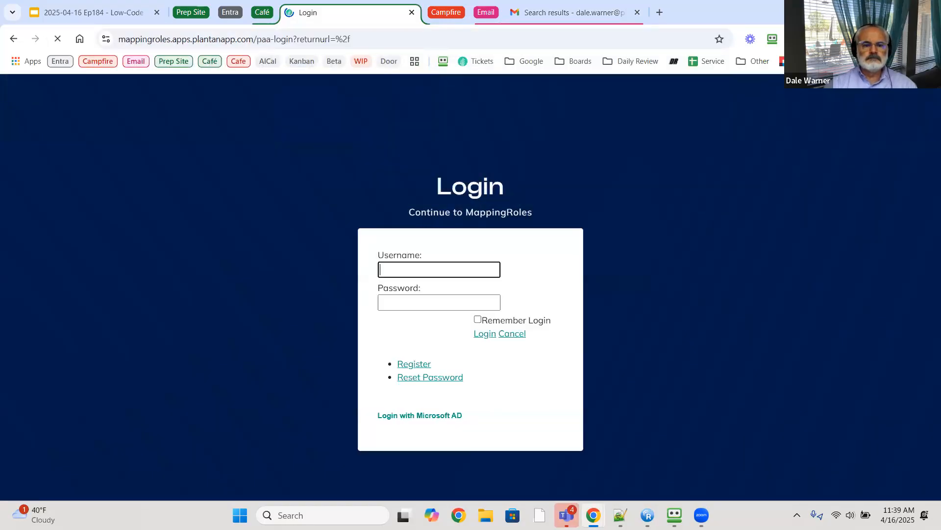
- Retry Login with Microsoft AD, which ends in the critical error again, then return to the admin window
scroll(413, 382, "down", 1)
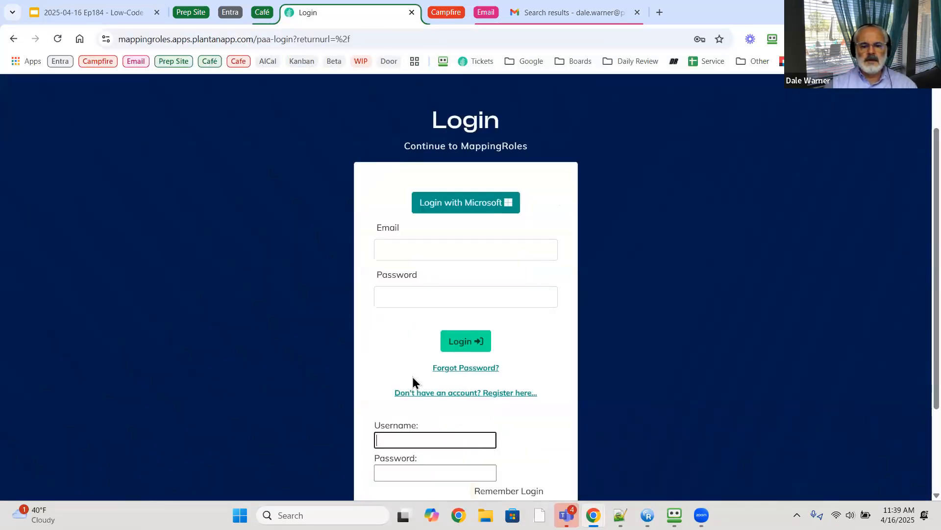
scroll(413, 382, "down", 2)
left_click(406, 465)
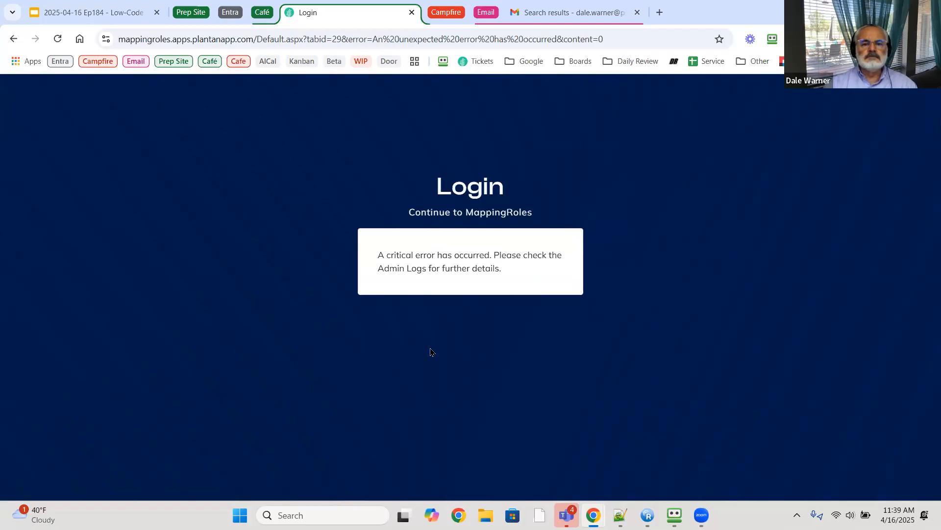
key("alt+Tab")
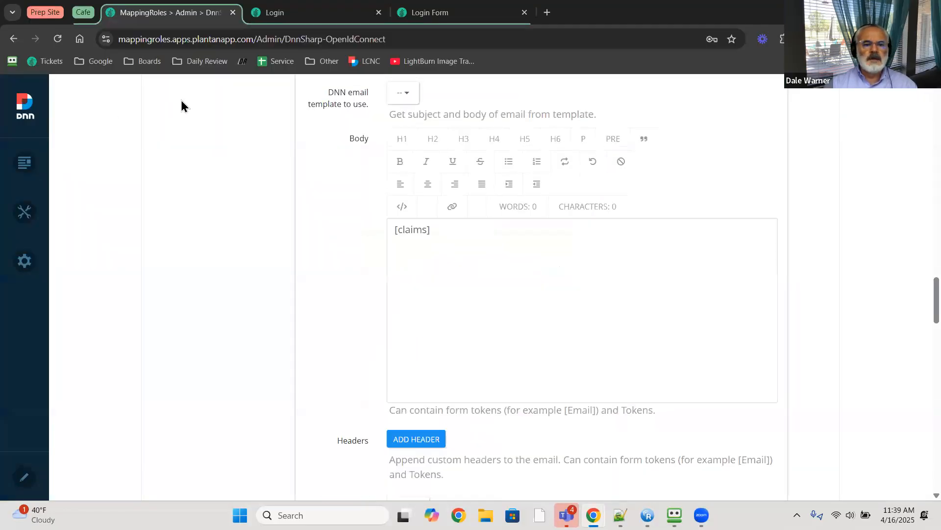
- From the Login tab, open the MappingRoles Configuration area at its Getting Started page
scroll(181, 106, "up", 5)
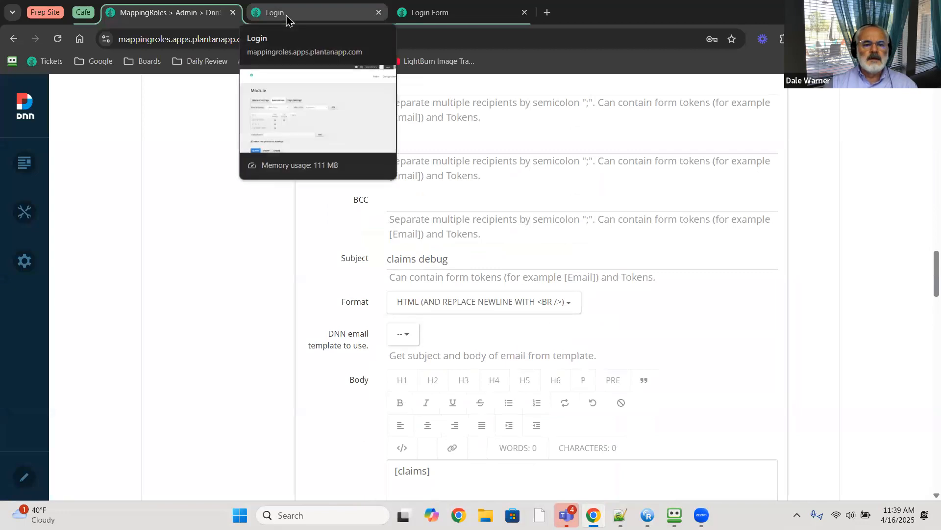
left_click(287, 19)
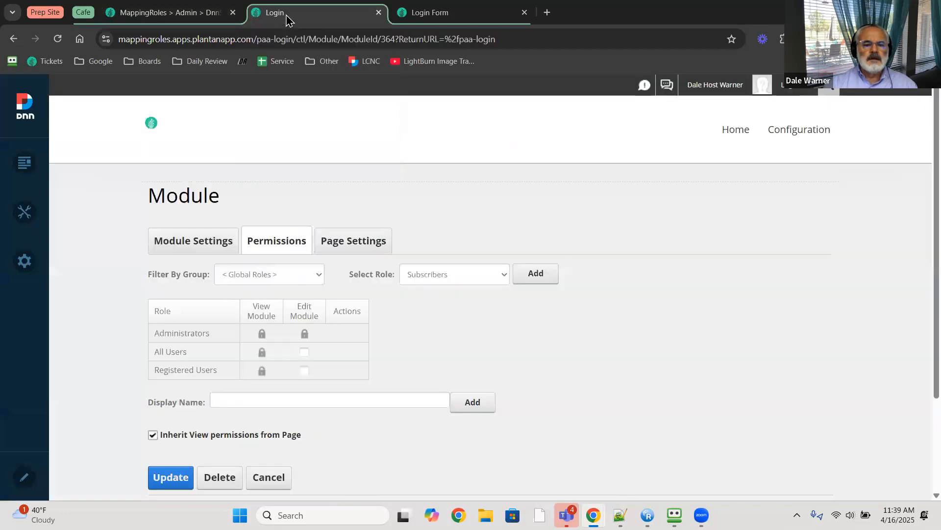
left_click(785, 125)
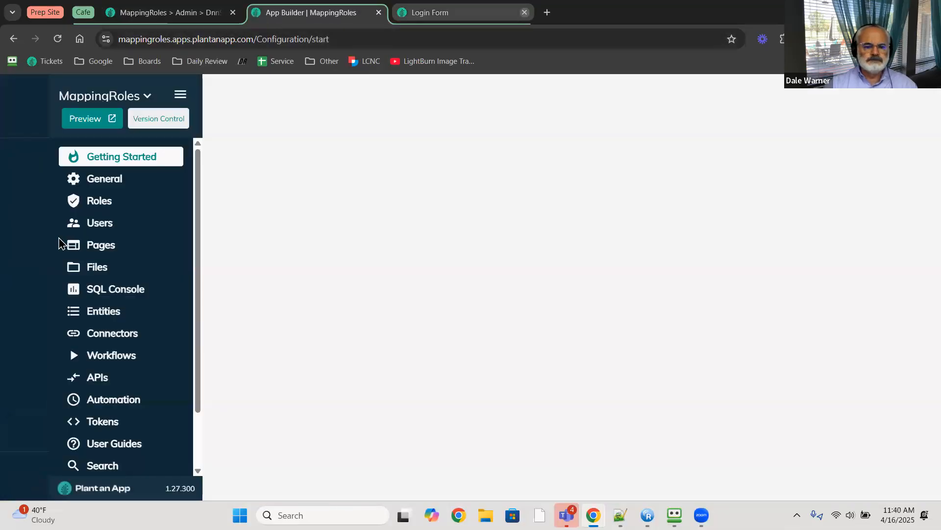
scroll(81, 387, "down", 3)
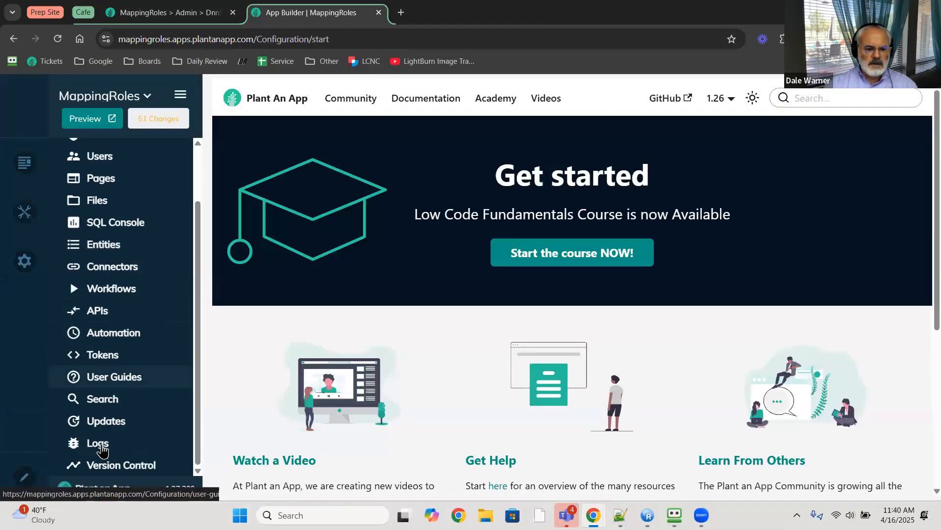
- Open the Audit Logs and expand the General Exception entry's details
left_click(98, 443)
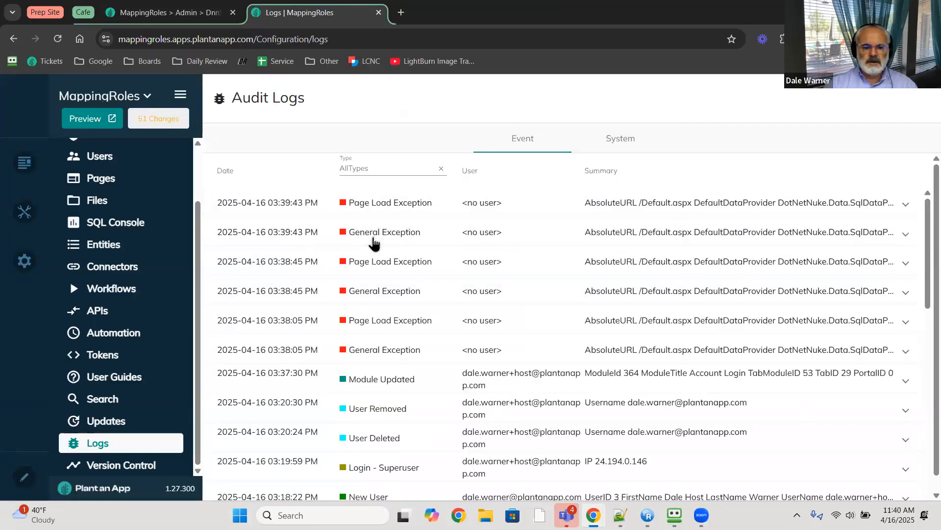
left_click(374, 243)
scroll(376, 285, "down", 3)
scroll(375, 286, "down", 1)
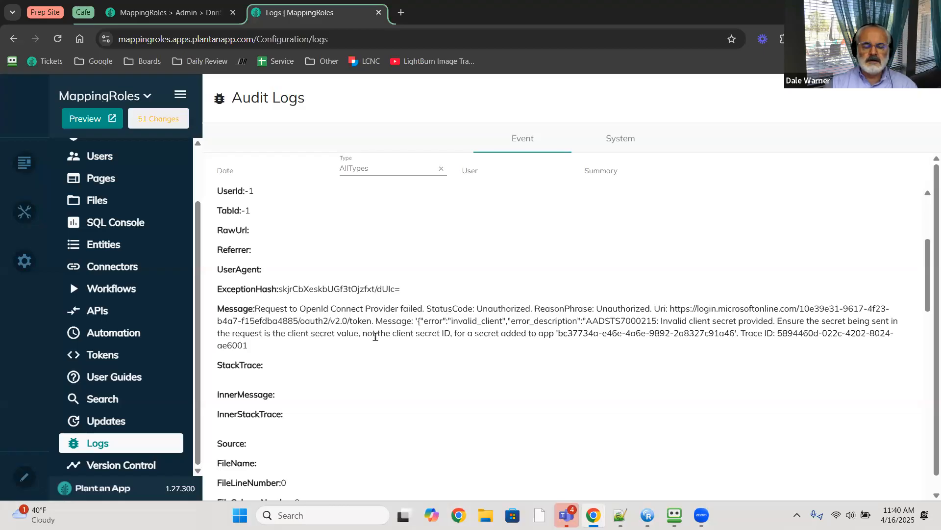
scroll(374, 336, "up", 4)
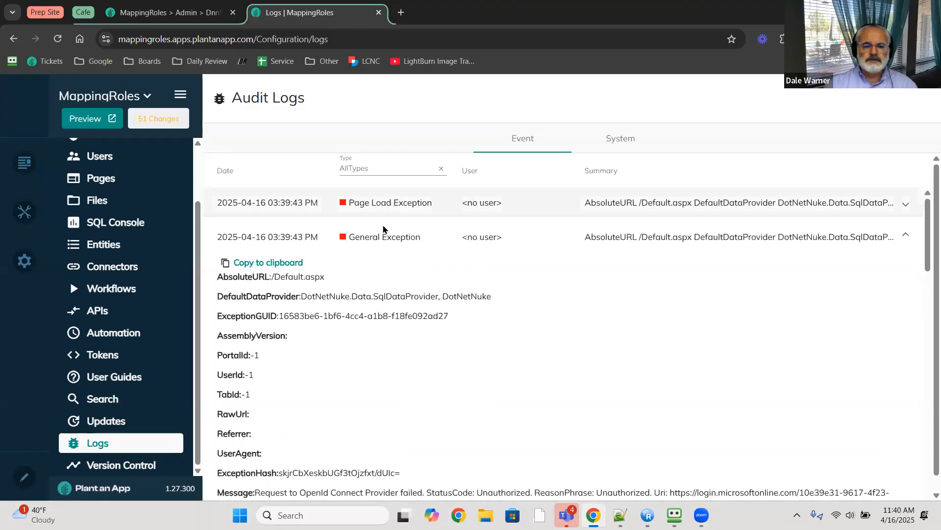
- Expand the Page Load Exception entry to review the invalid client secret and 401 Unauthorized errors
left_click(383, 205)
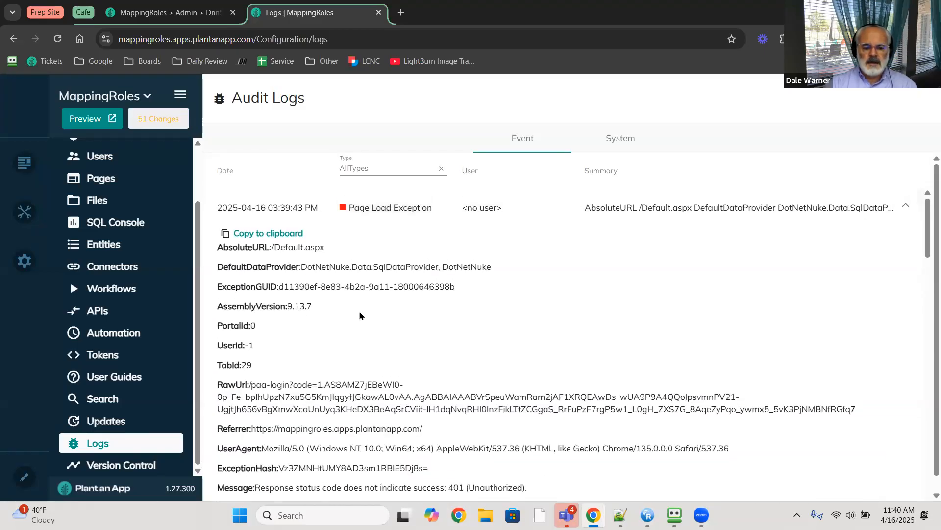
scroll(359, 327, "down", 3)
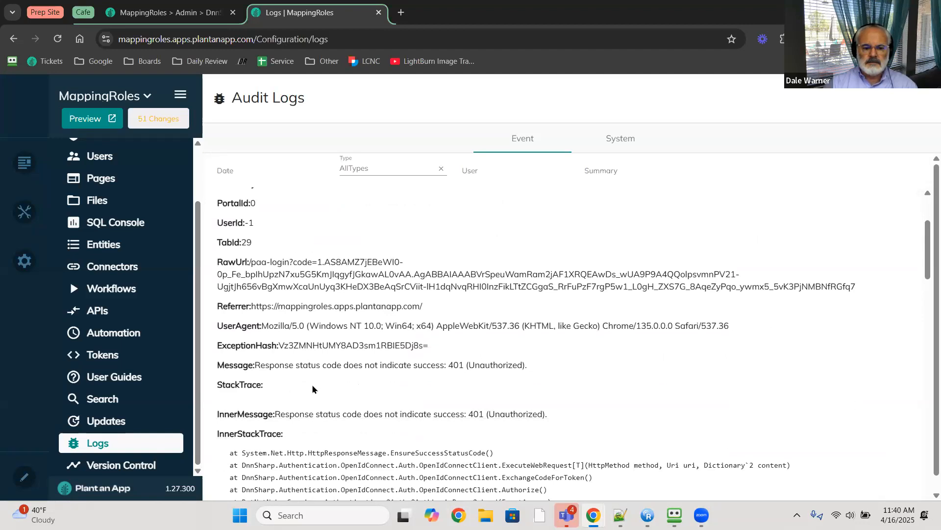
scroll(407, 381, "down", 1)
scroll(405, 372, "up", 4)
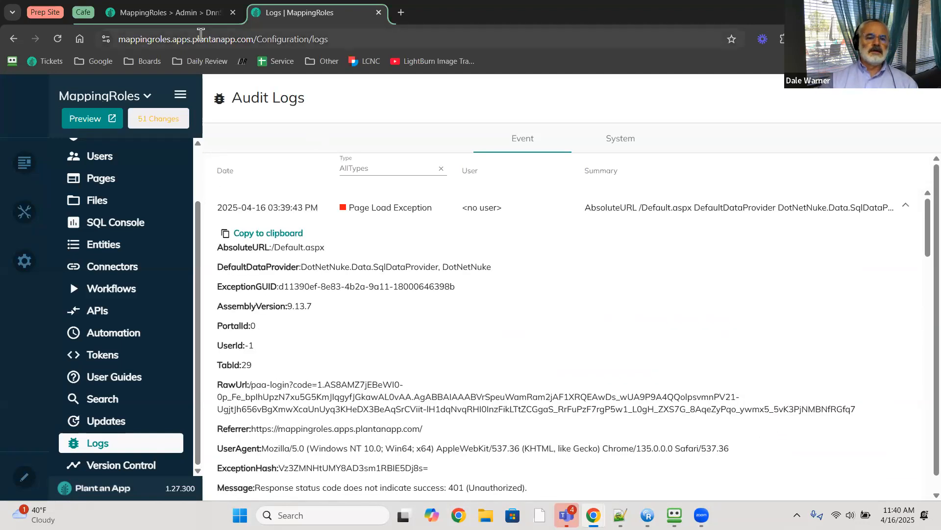
left_click(195, 14)
- Collapse the Send Email action, leaving the Microsoft AD issuer, endpoint, client ID and secret unchanged
scroll(383, 417, "up", 7)
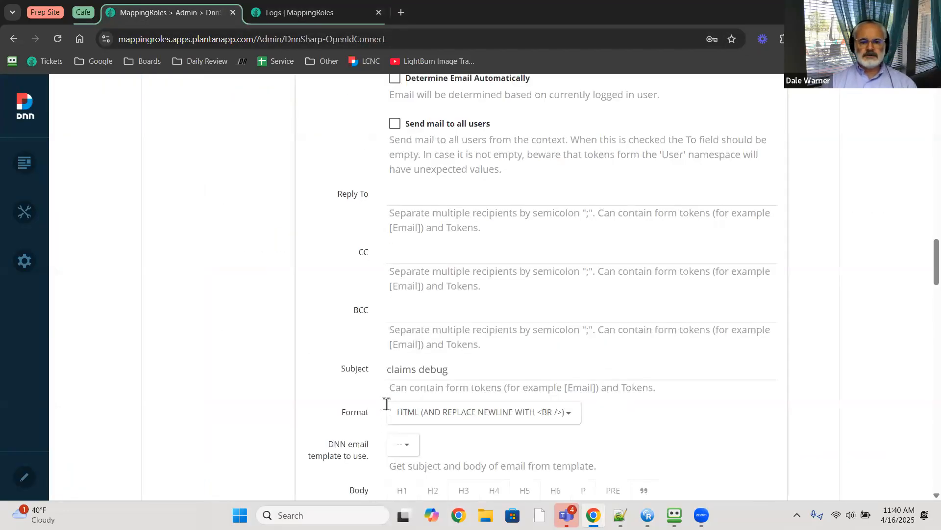
scroll(382, 410, "up", 8)
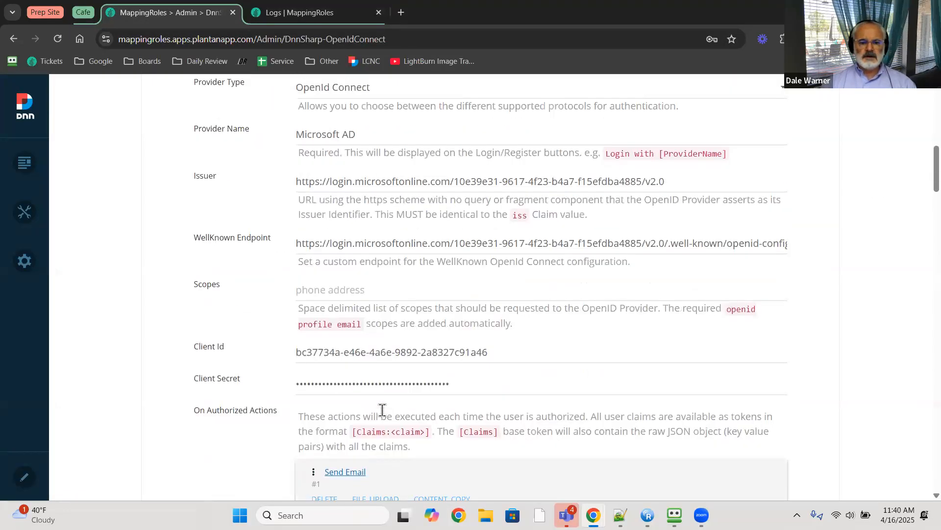
scroll(378, 393, "down", 1)
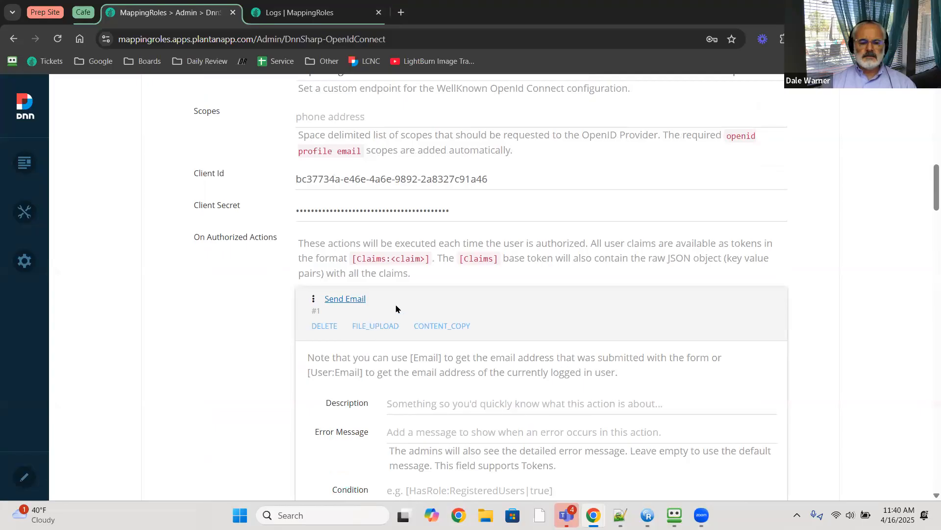
left_click(370, 299)
scroll(366, 334, "up", 5)
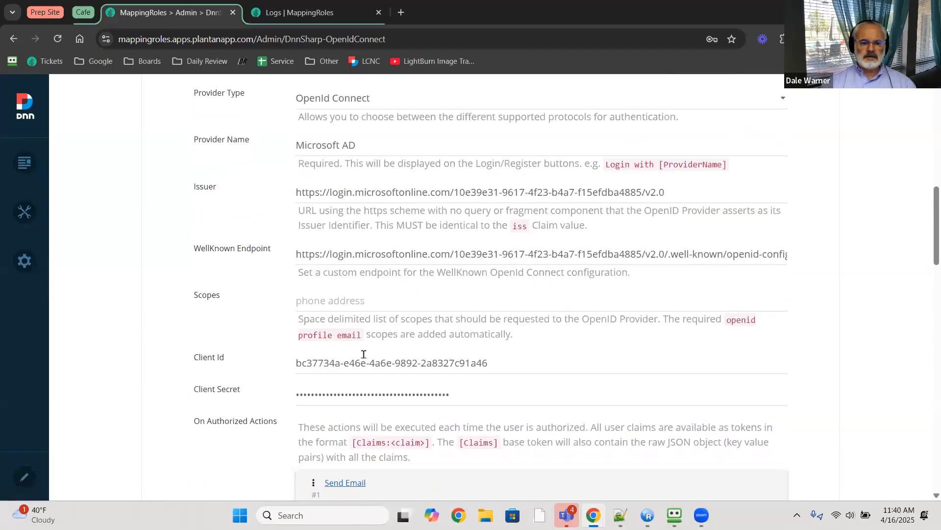
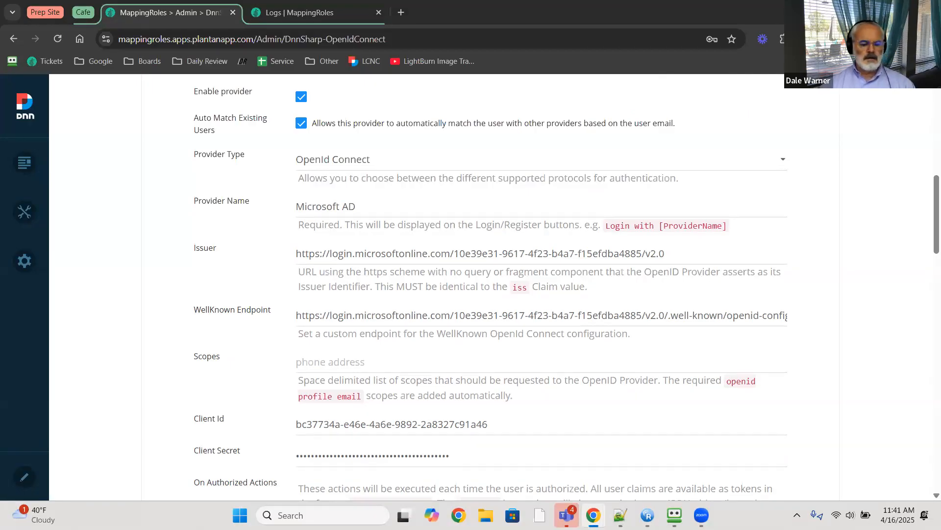
- Paste the new client secret over the Microsoft AD provider's old secret
scroll(547, 385, "down", 3)
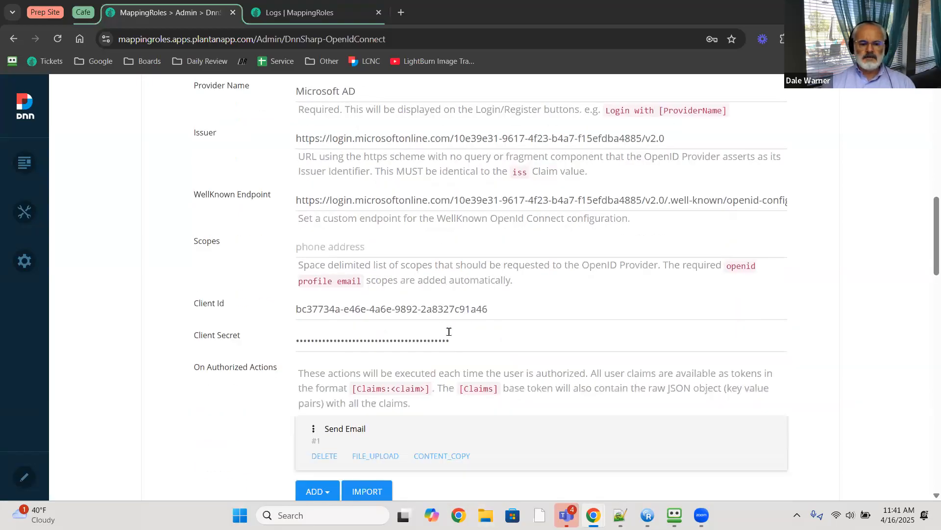
left_click_drag(462, 333, 187, 342)
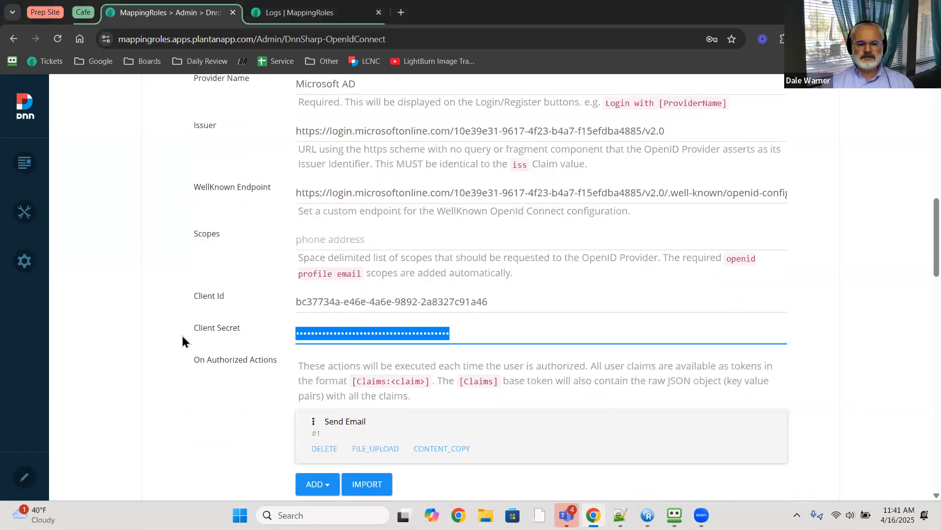
key("ctrl+v")
scroll(413, 408, "down", 2)
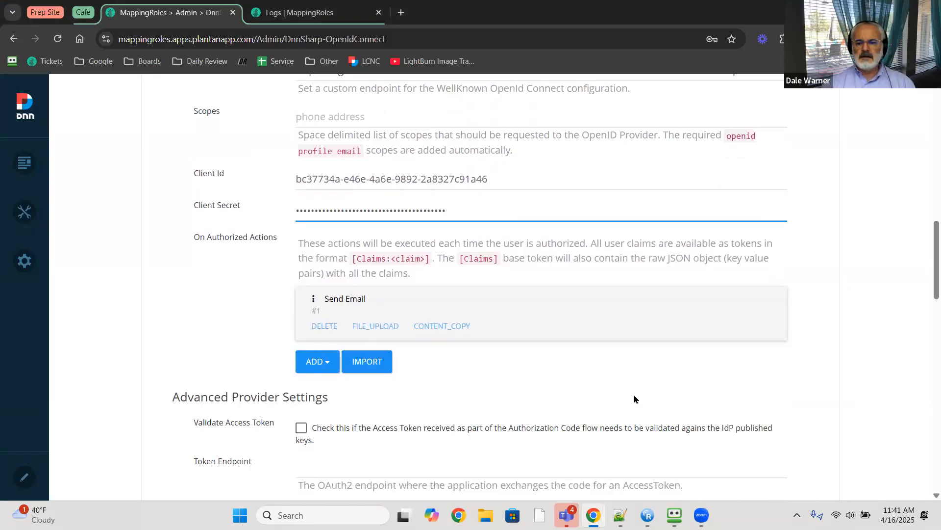
scroll(373, 429, "down", 12)
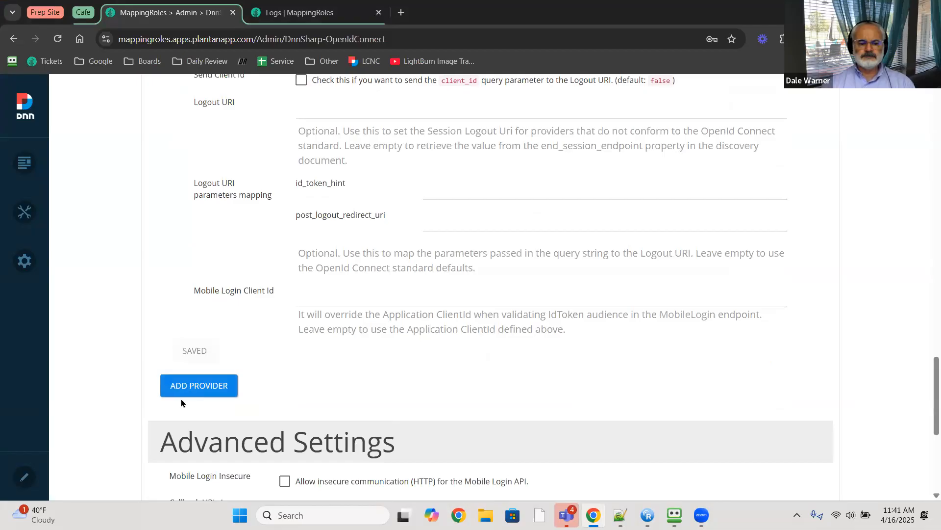
scroll(181, 398, "down", 5)
scroll(179, 406, "up", 5)
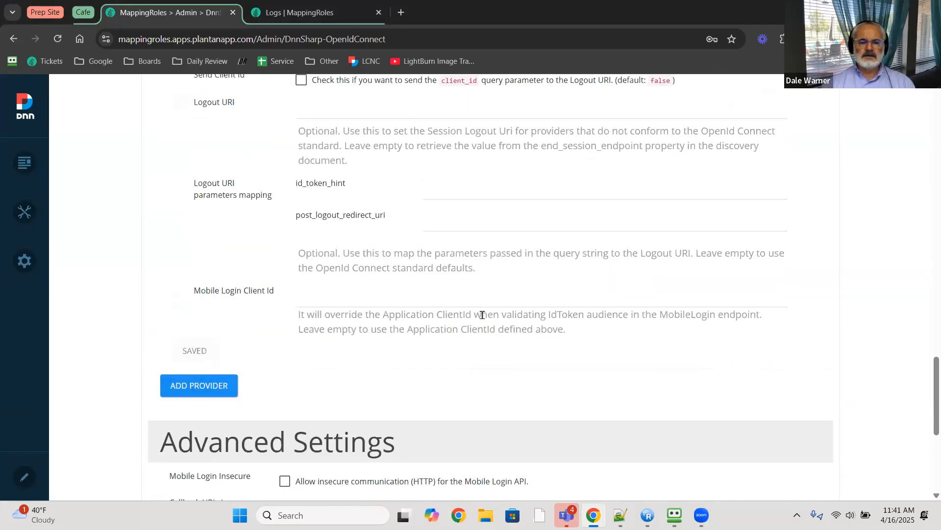
scroll(482, 314, "up", 13)
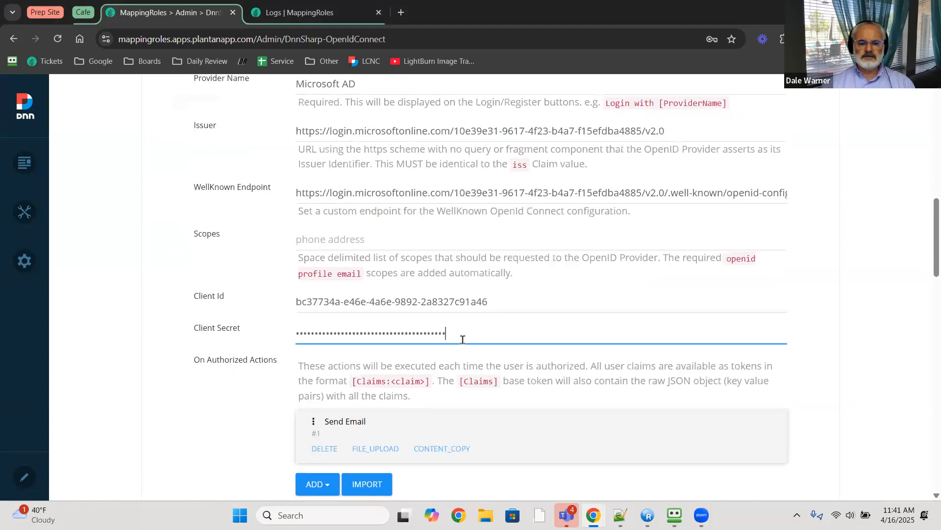
- Replace the entire client secret with the pasted value and reload the OpenID Connect settings page
key("ctrl+a")
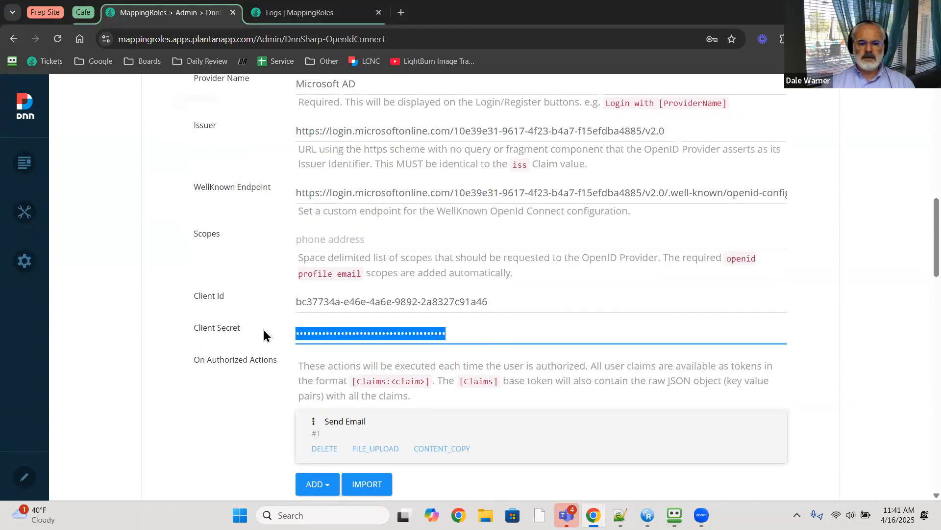
key("ctrl+v")
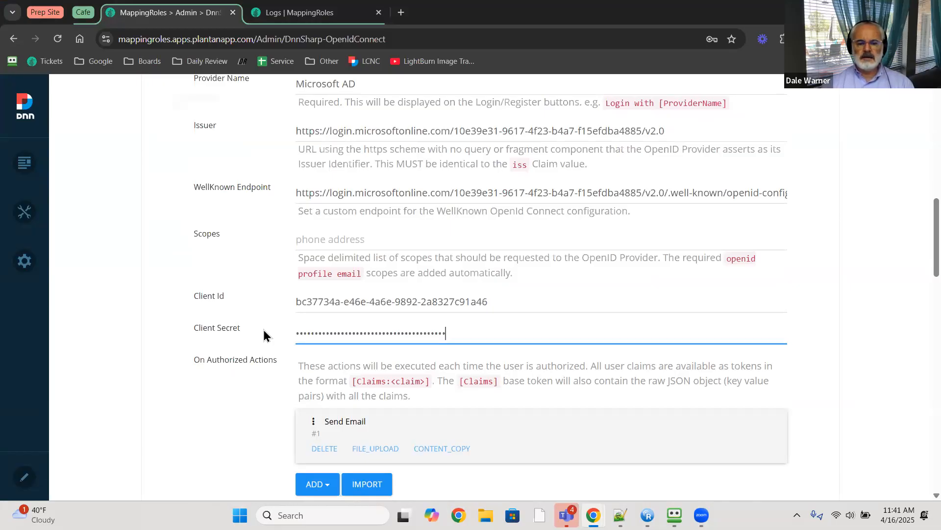
scroll(122, 332, "down", 20)
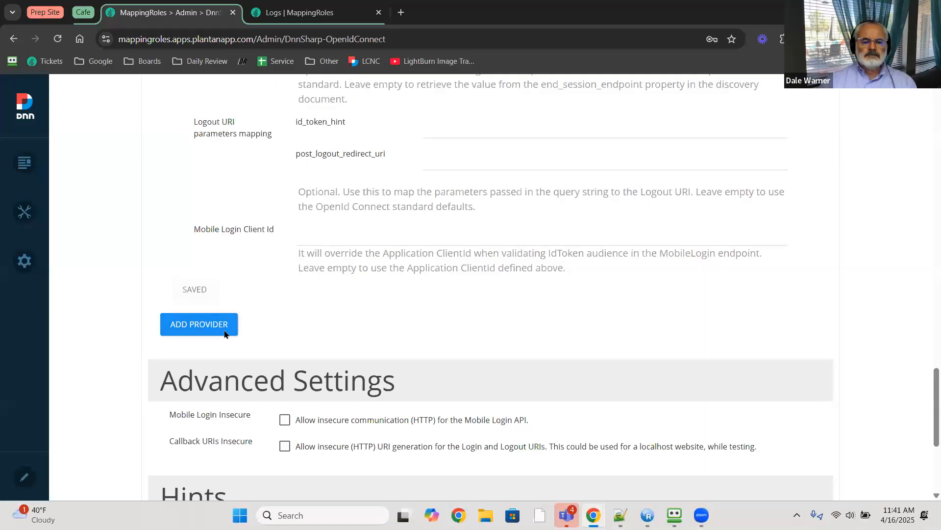
scroll(224, 334, "up", 20)
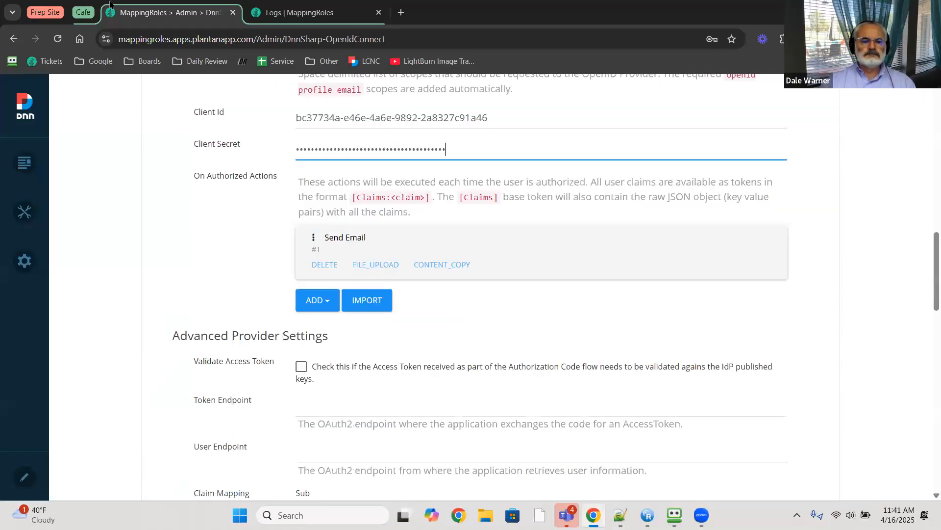
left_click(57, 39)
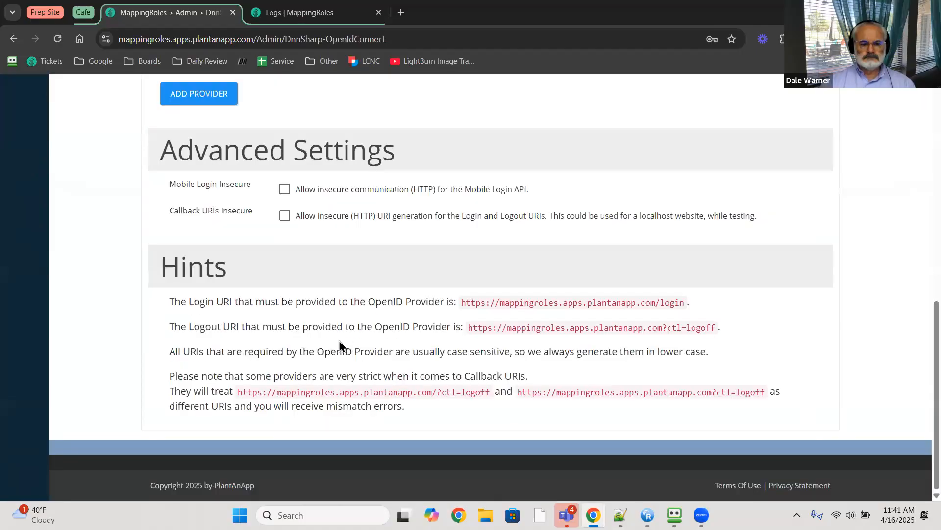
scroll(339, 342, "up", 2)
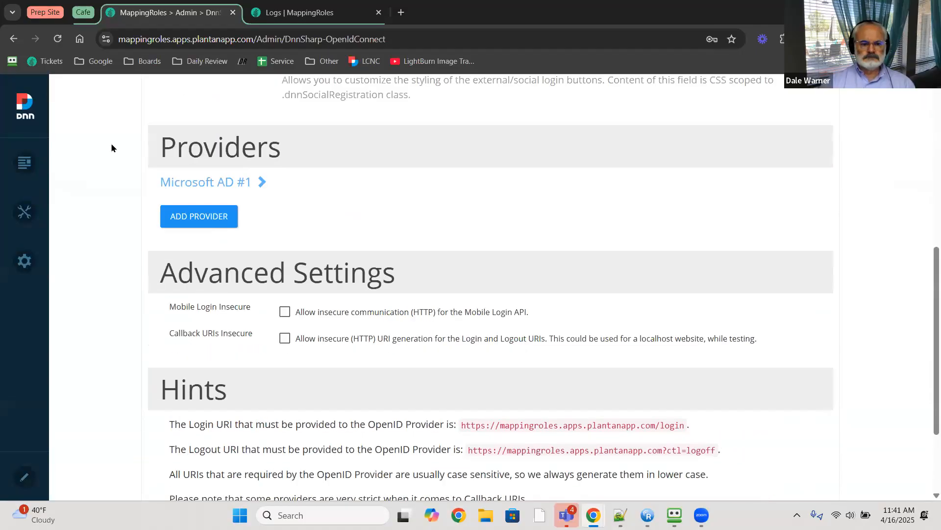
- Paste the corrected client secret into Microsoft AD #1 and save the provider
left_click(197, 187)
scroll(244, 203, "down", 6)
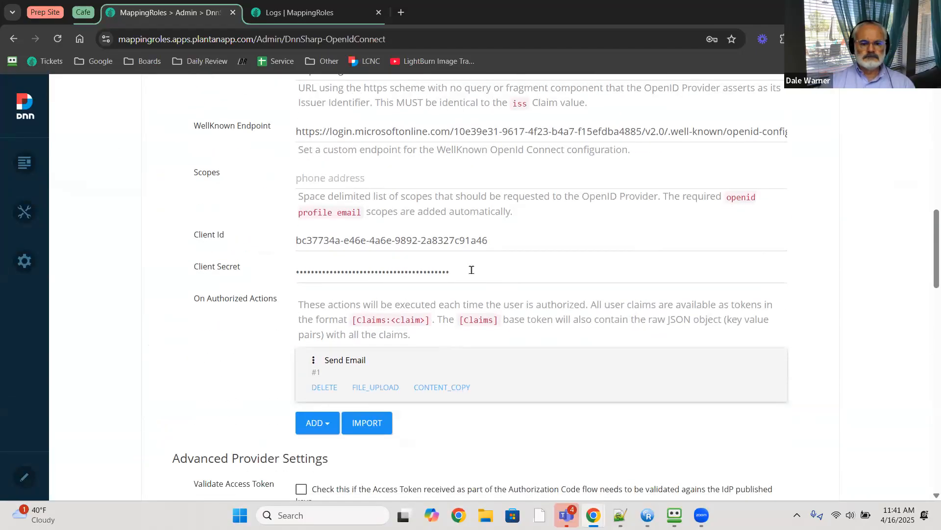
double_click(471, 269)
key("ctrl+v")
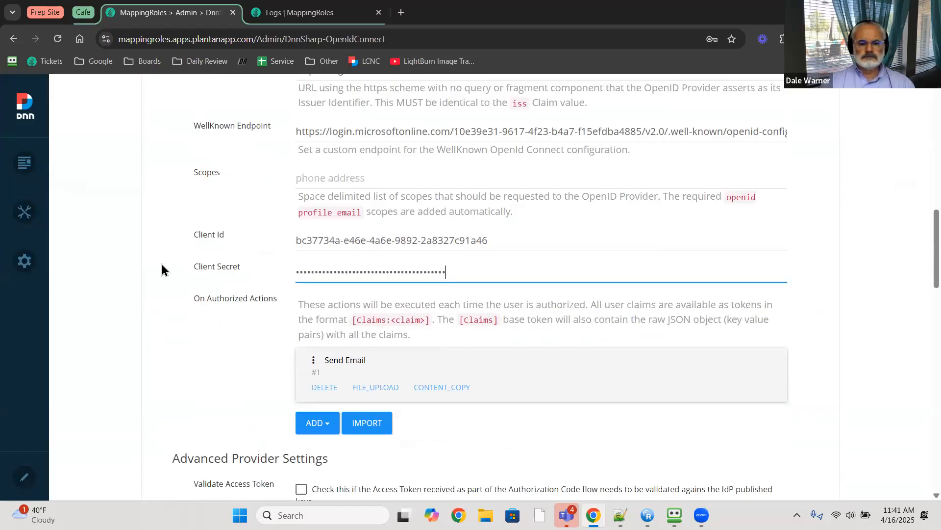
scroll(157, 313, "down", 6)
scroll(157, 312, "down", 7)
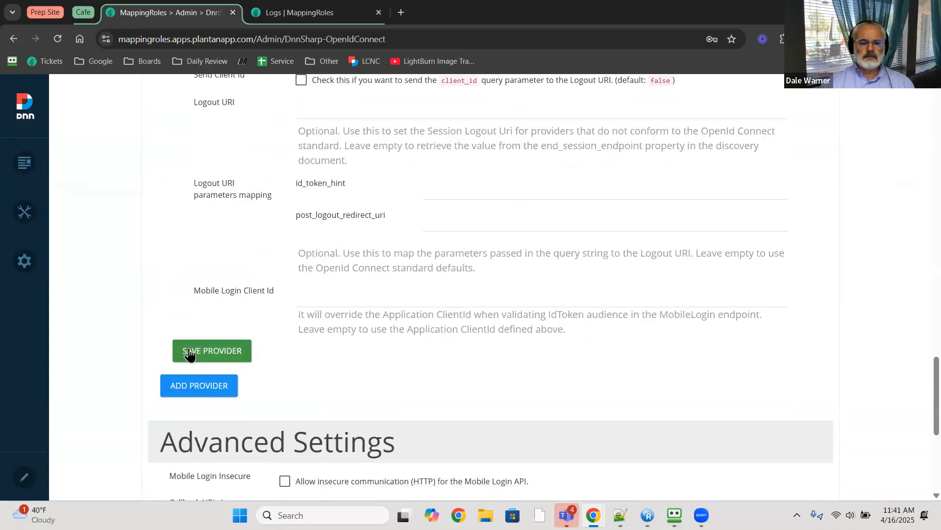
left_click(185, 350)
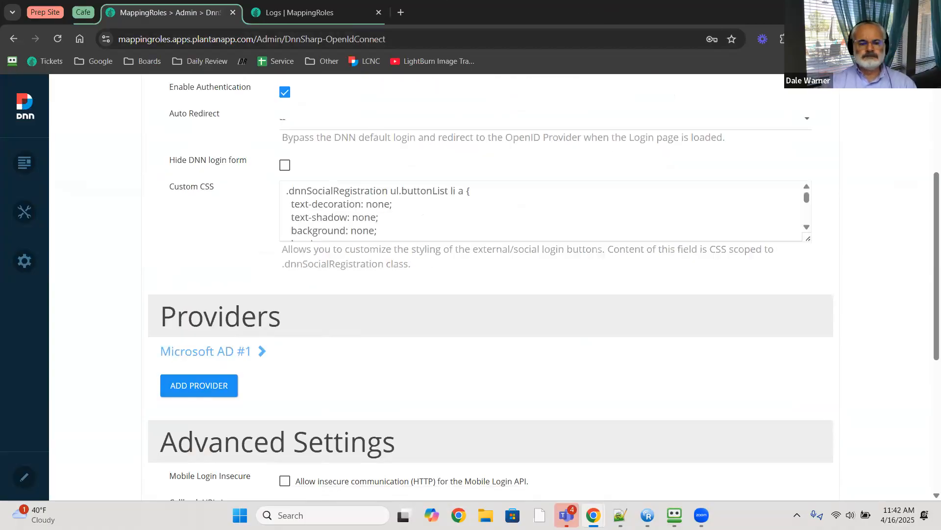
- Switch to the browser window showing the site's MappingRoles login page
key("alt+Tab")
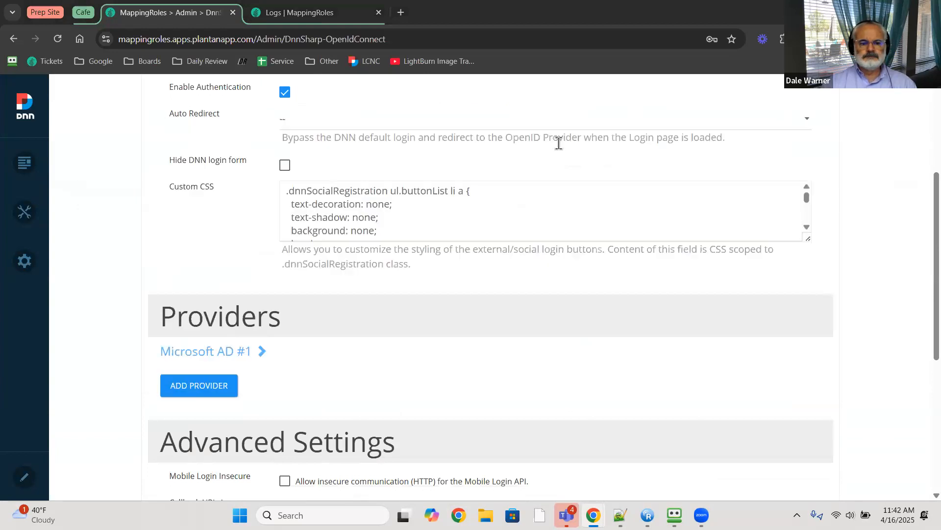
key("alt+Tab")
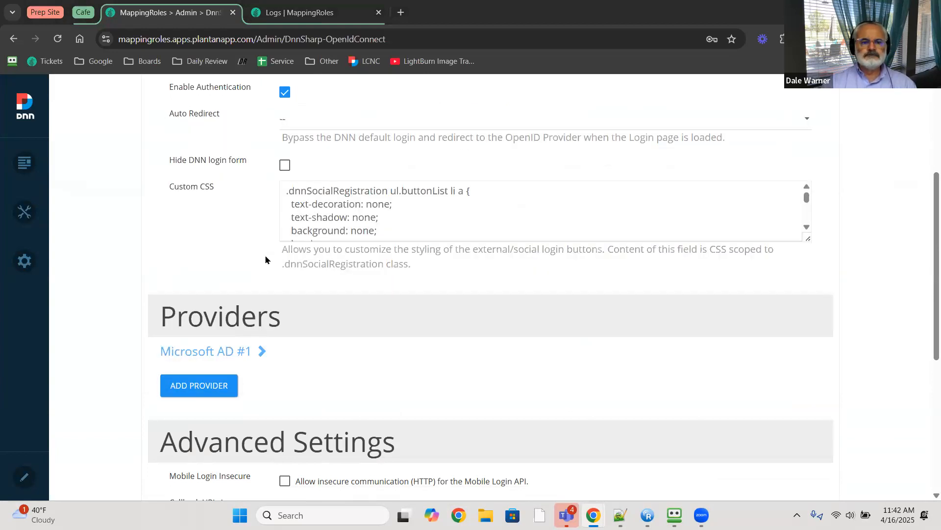
key("alt+Tab")
key("alt+Tab")
key("alt+Tab")
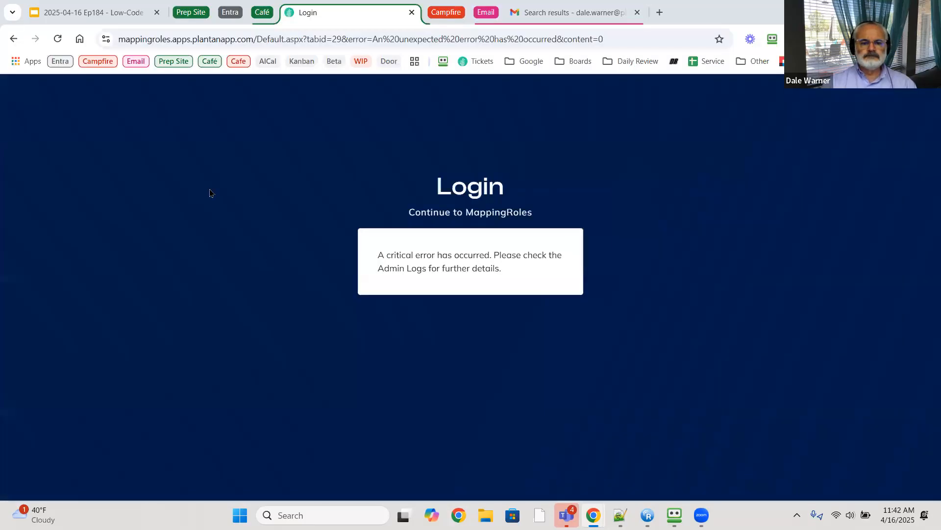
- Strip the error path to load the site root, then log in with Microsoft AD
left_click_drag(256, 39, 631, 39)
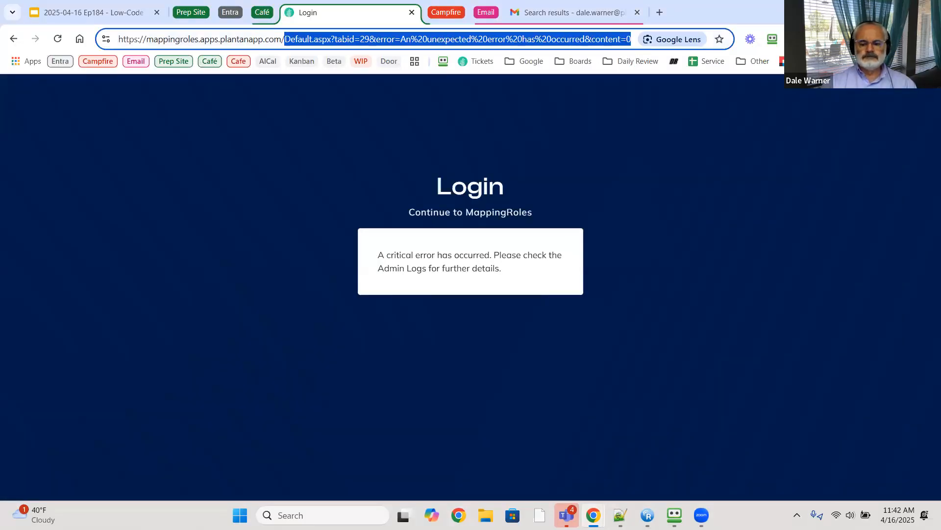
key("BackSpace")
key("Return")
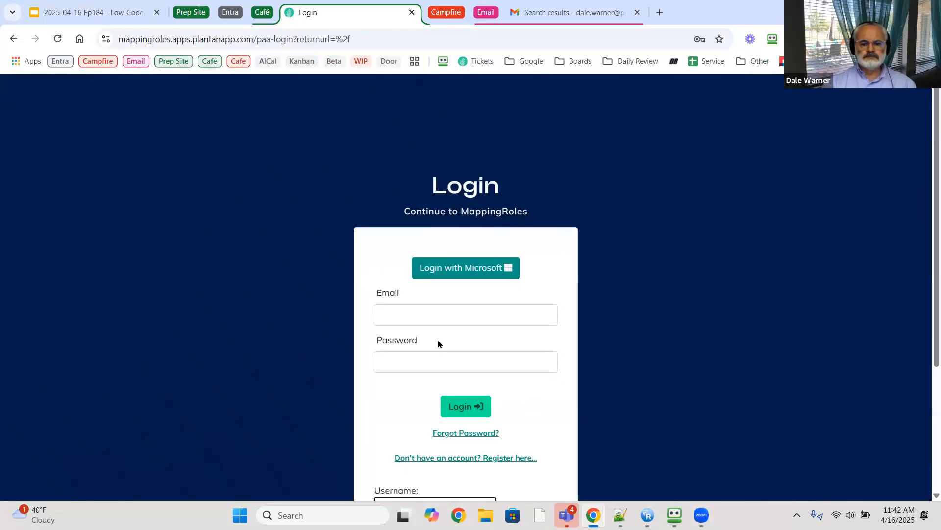
scroll(407, 432, "down", 3)
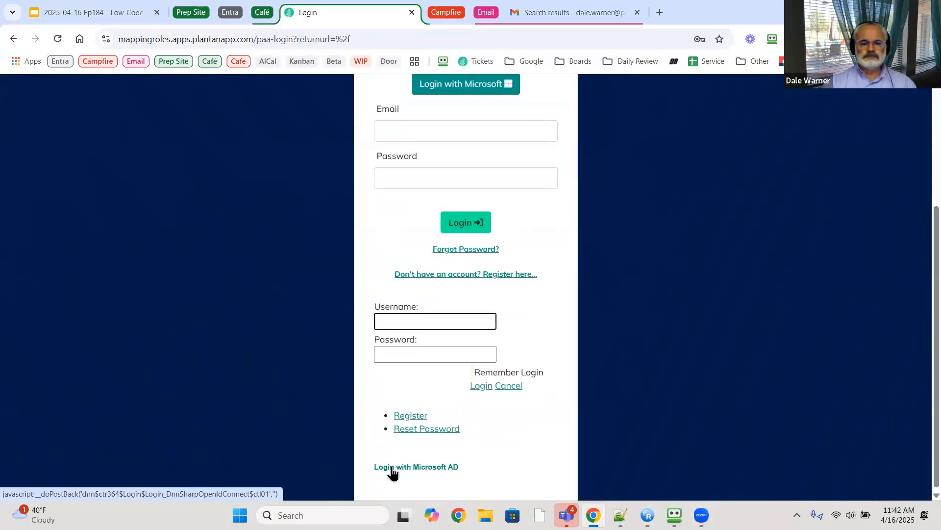
left_click(392, 469)
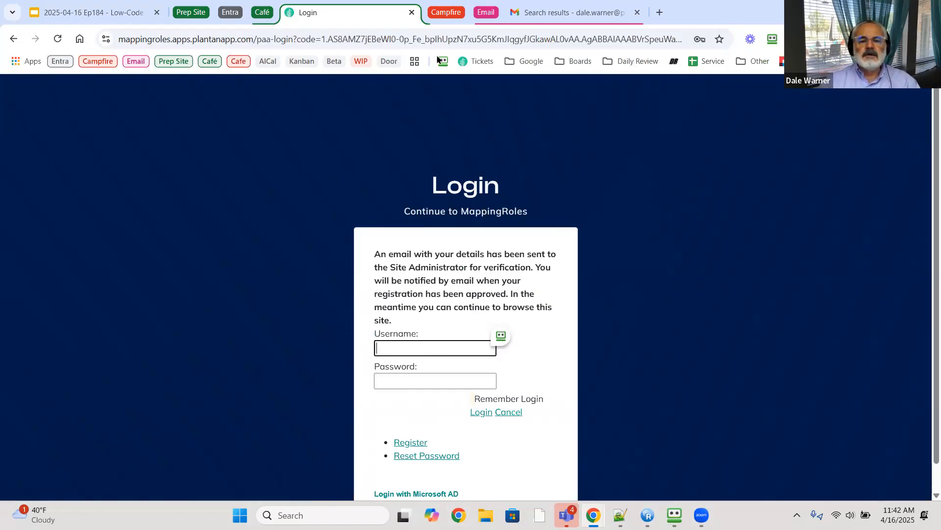
left_click(564, 14)
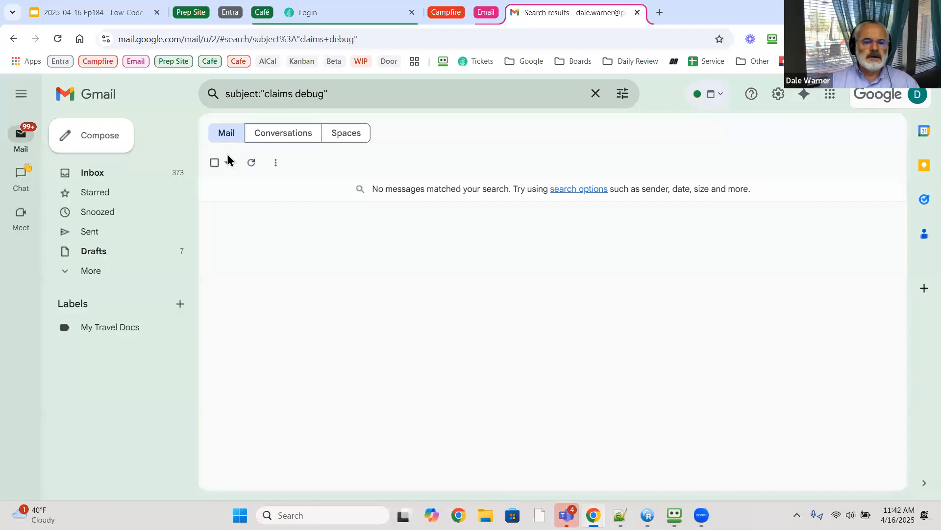
- Refresh the claims debug search, open the new email, and select its groups JSON claims
left_click(252, 163)
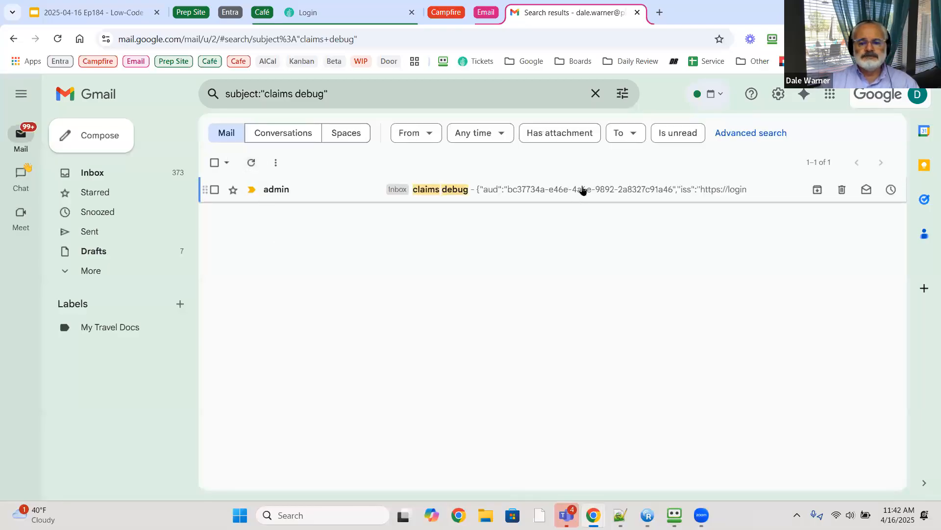
left_click(582, 190)
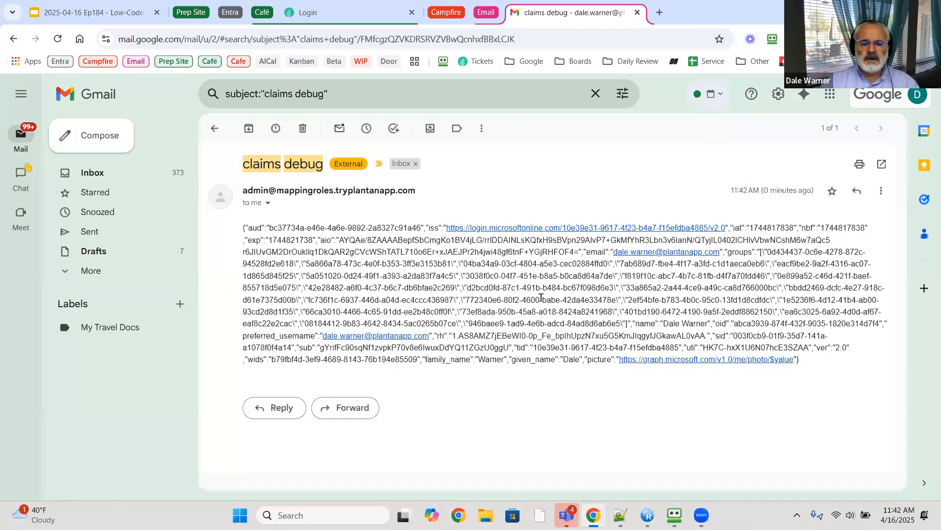
left_click_drag(725, 251, 744, 333)
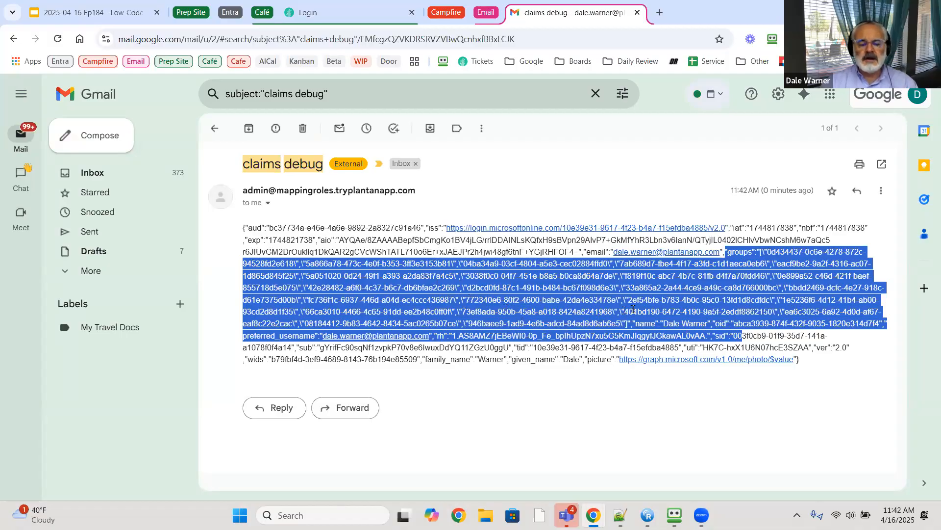
left_click(95, 13)
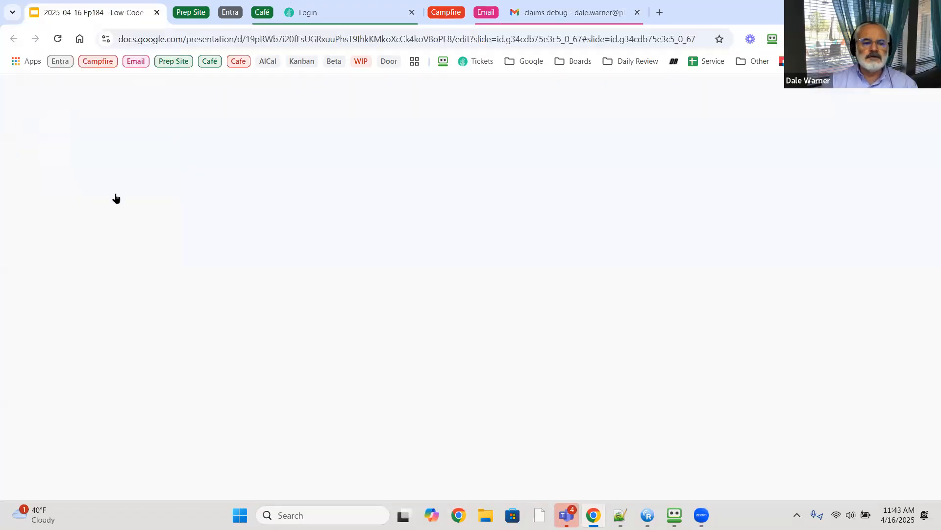
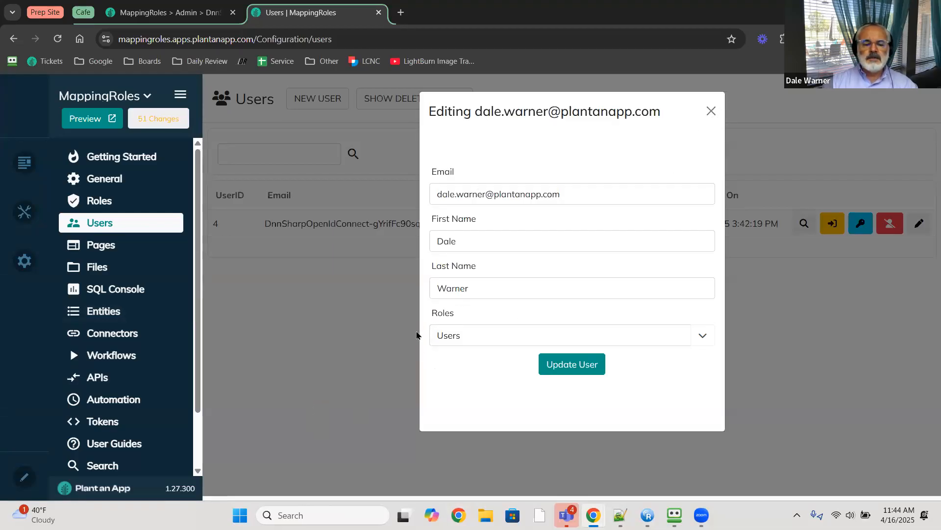
- Close the Editing user dialog to return to the Users list showing user ID 4
left_click(710, 112)
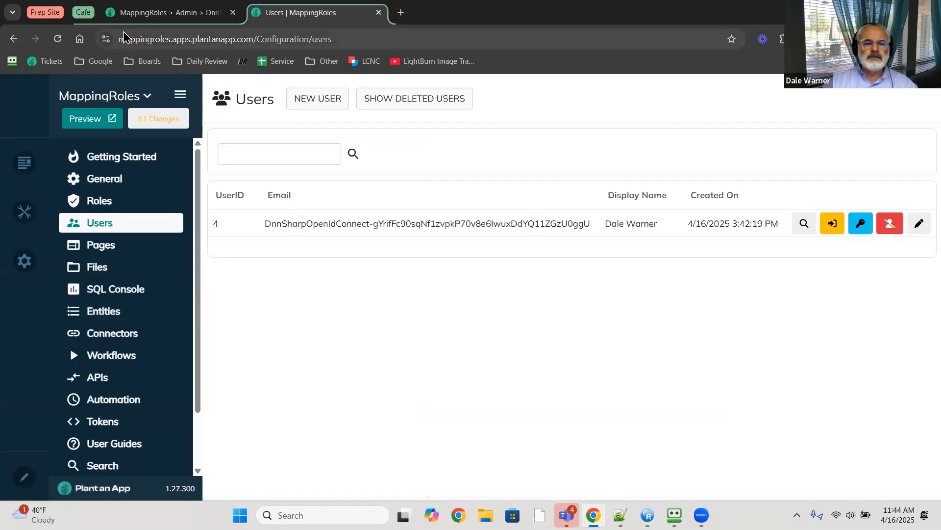
- Go over the role-mapping slide, then bring up the Campfire Contributions listing with contribution 118
key("alt+Tab")
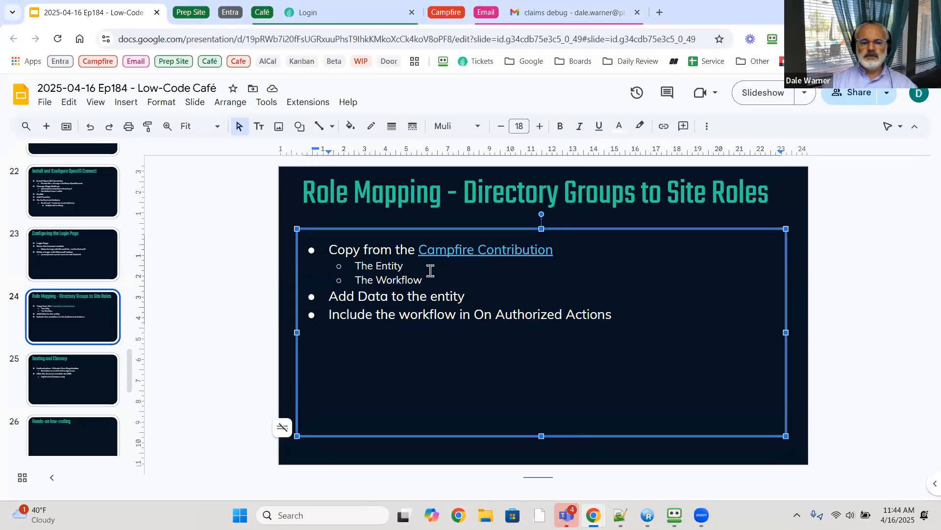
left_click(444, 14)
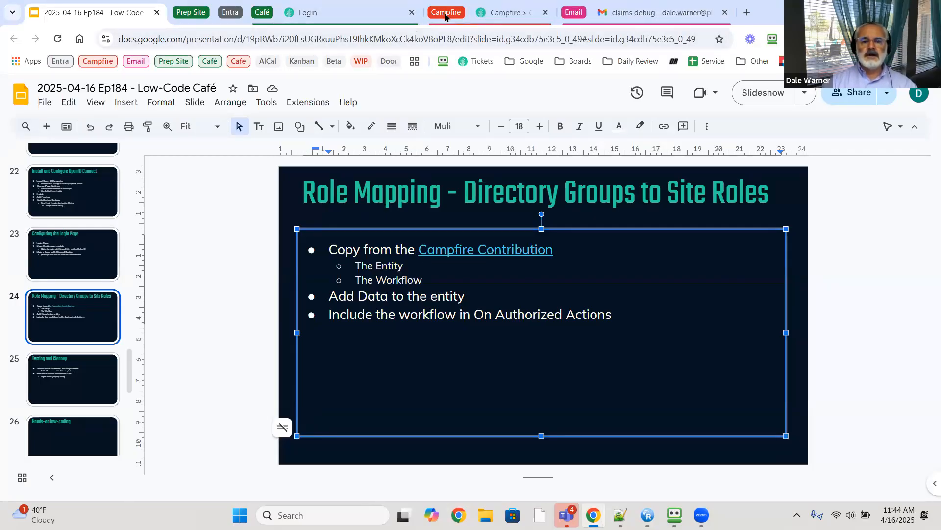
left_click(510, 15)
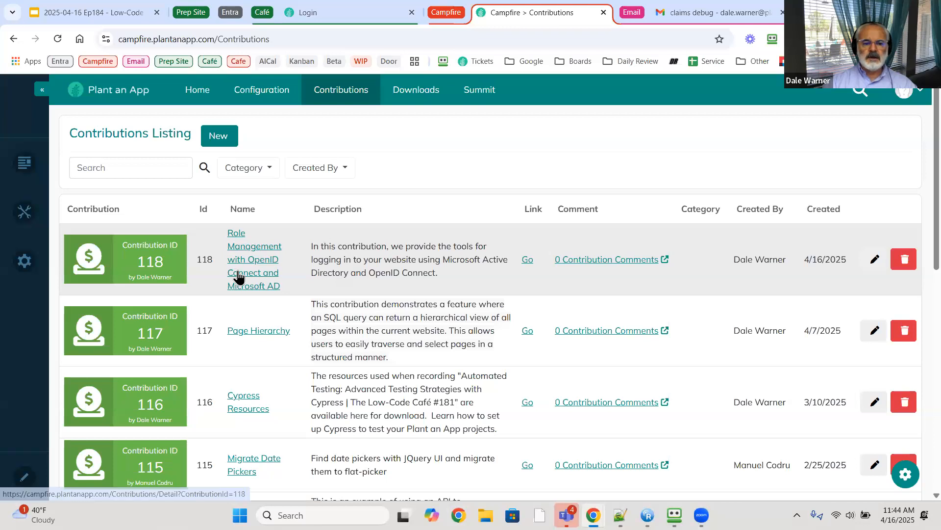
- Open contribution 118, OpenId Connect Role Mapping, select all its Entity JSON, and return to MappingRoles
left_click(525, 263)
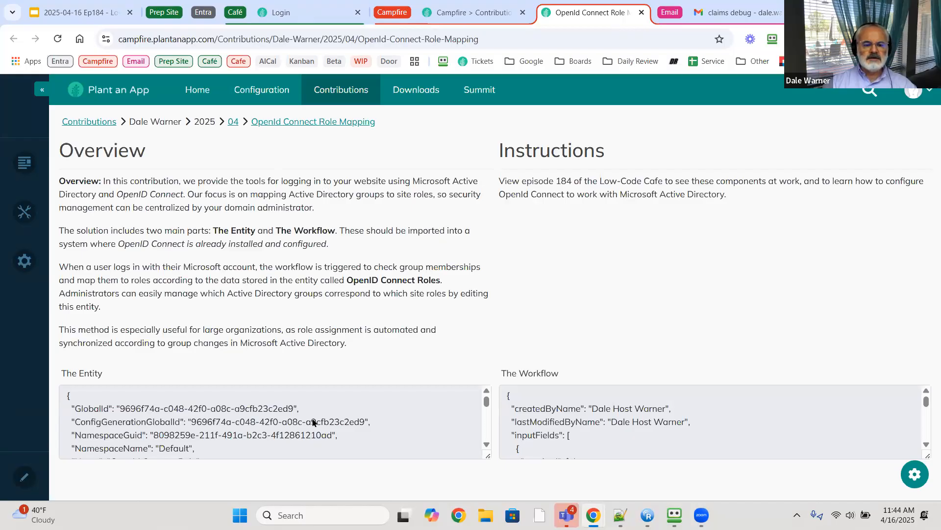
left_click(410, 418)
key("ctrl+a")
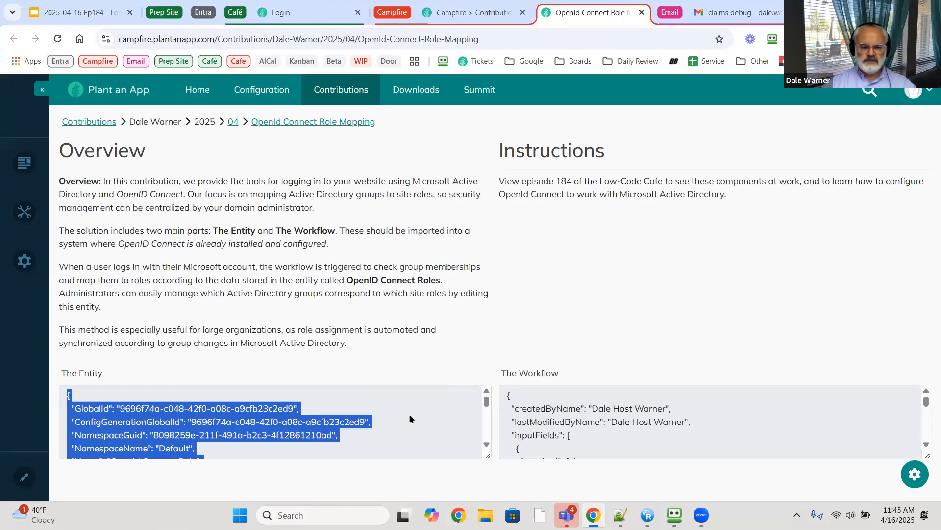
key("alt+Tab")
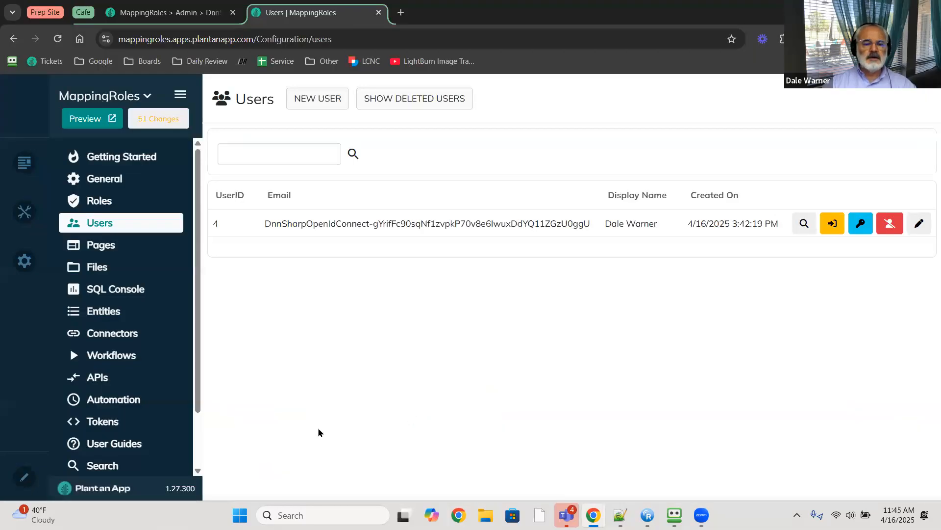
- Open the Entities Import Entity form and paste the clipboard into the From JSON box
left_click(102, 311)
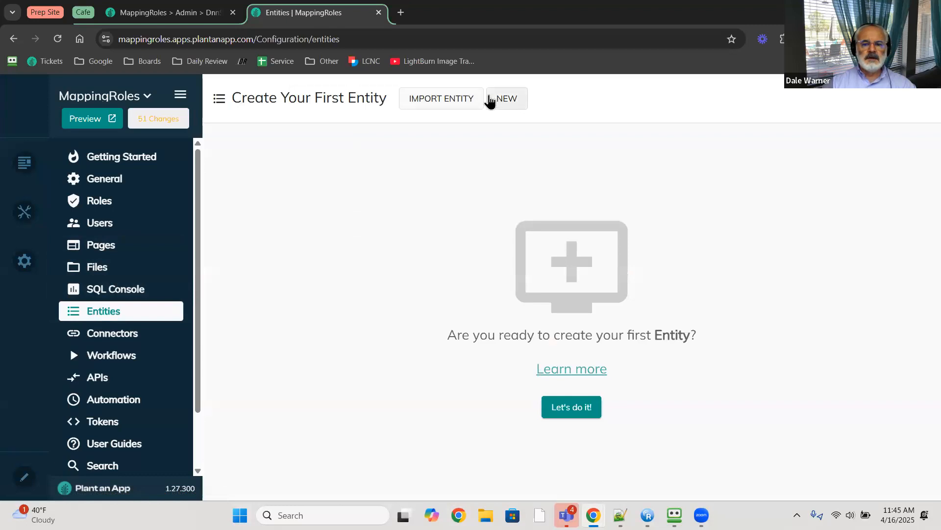
left_click(447, 100)
left_click(442, 312)
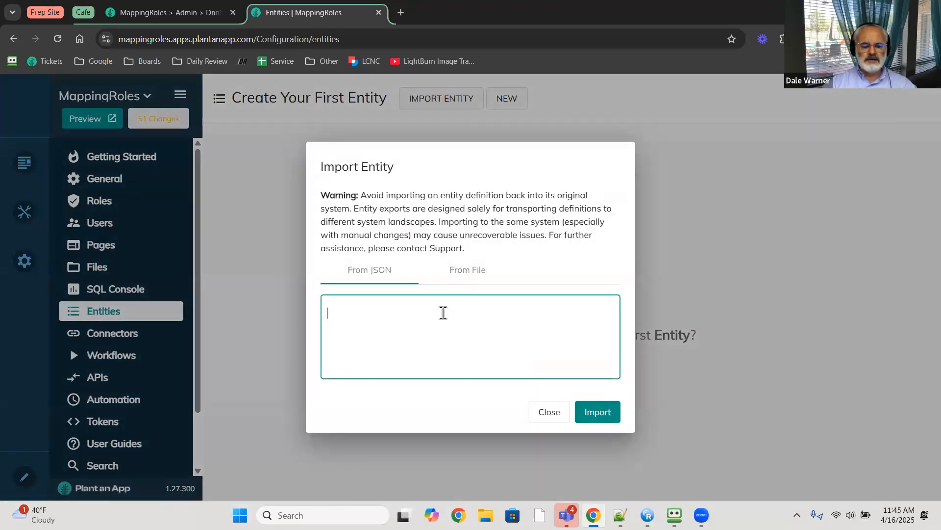
key("ctrl+v")
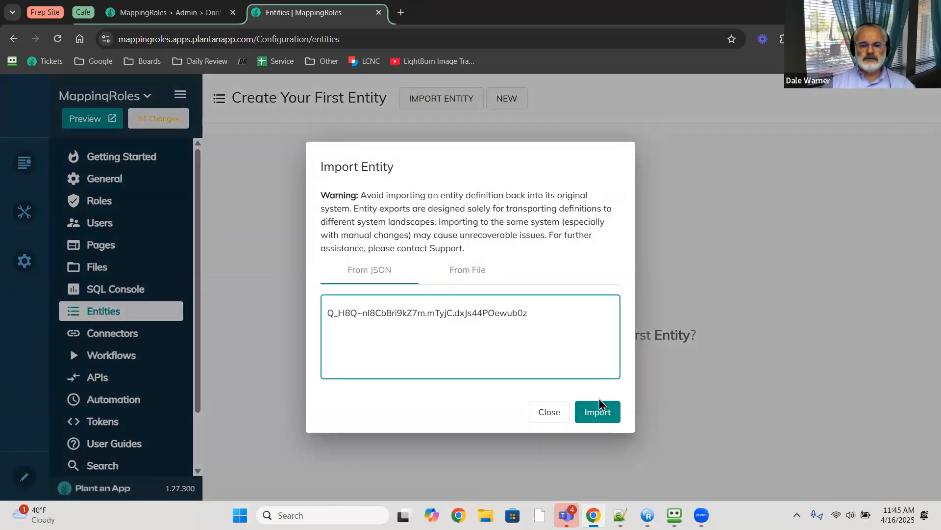
- Recopy the contribution's Entity JSON, paste it over the box, and run the import, which fails
key("alt+Tab")
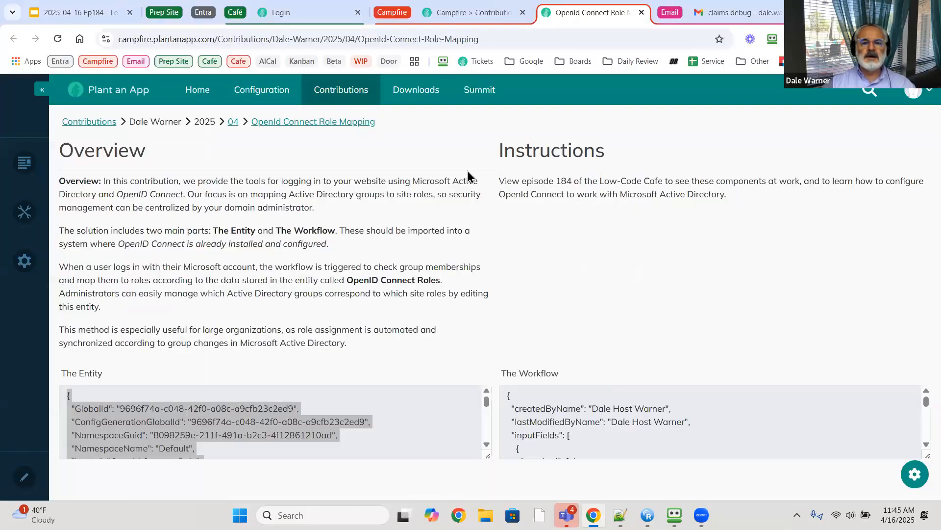
right_click(182, 406)
left_click(248, 224)
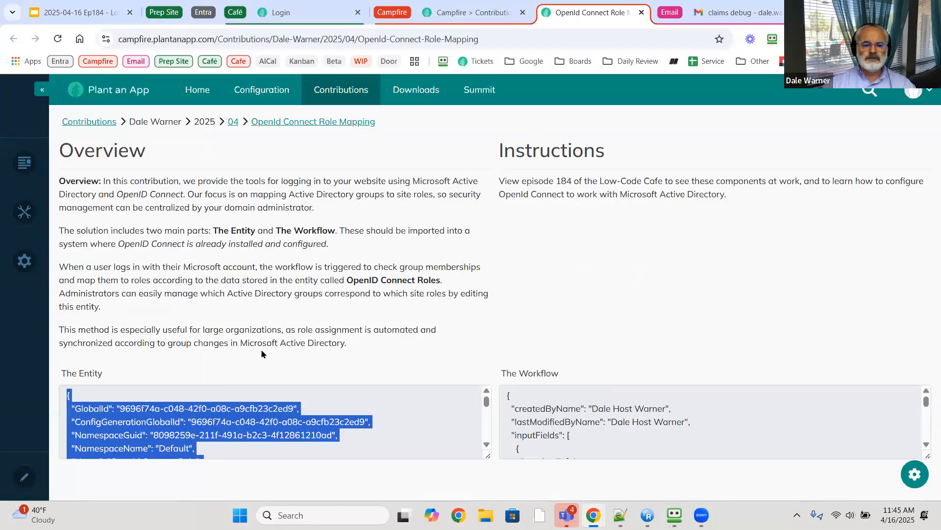
key("alt+Tab")
key("ctrl+a")
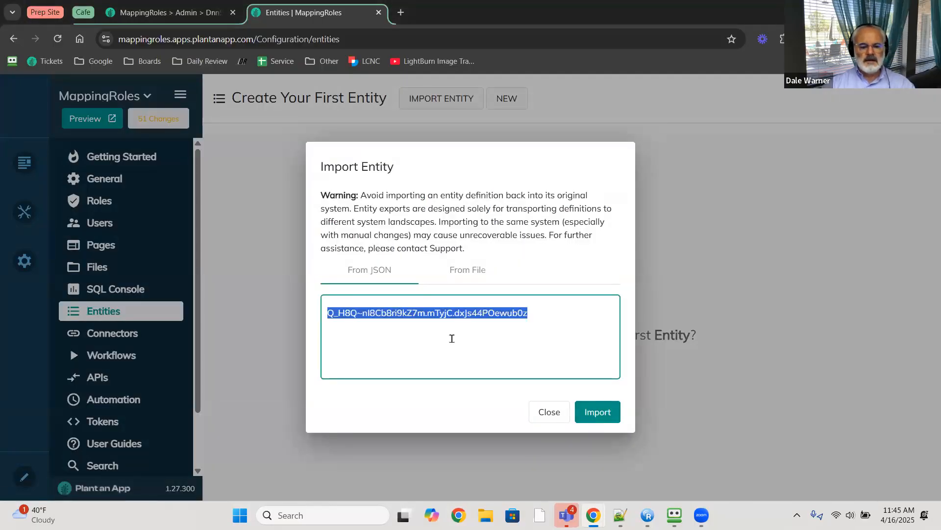
key("ctrl+v")
left_click(592, 416)
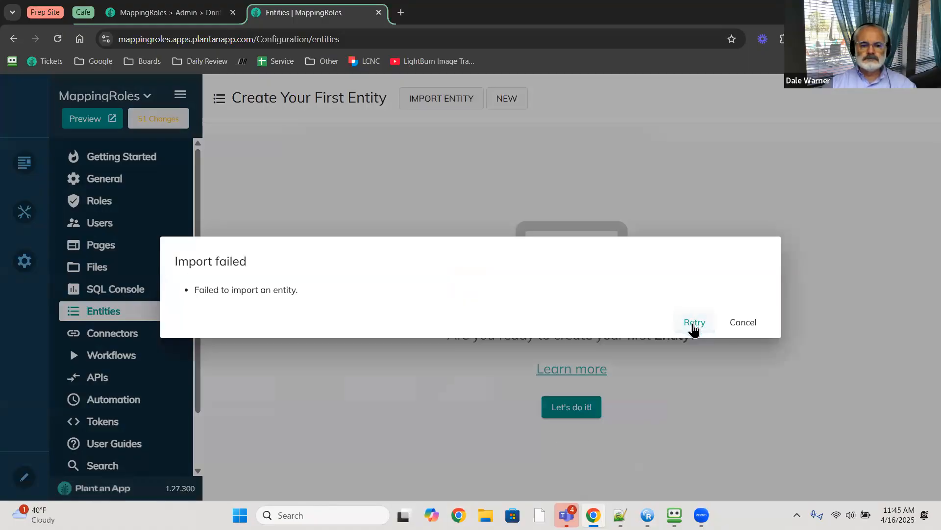
left_click(732, 323)
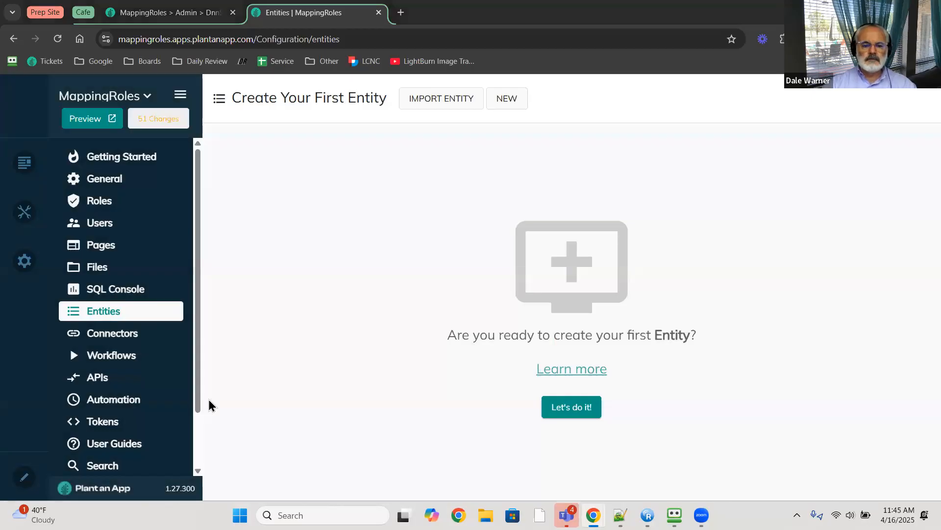
- Reselect the complete Entity JSON on the contribution page and copy it
key("alt+Tab")
left_click(162, 403)
key("ctrl+a")
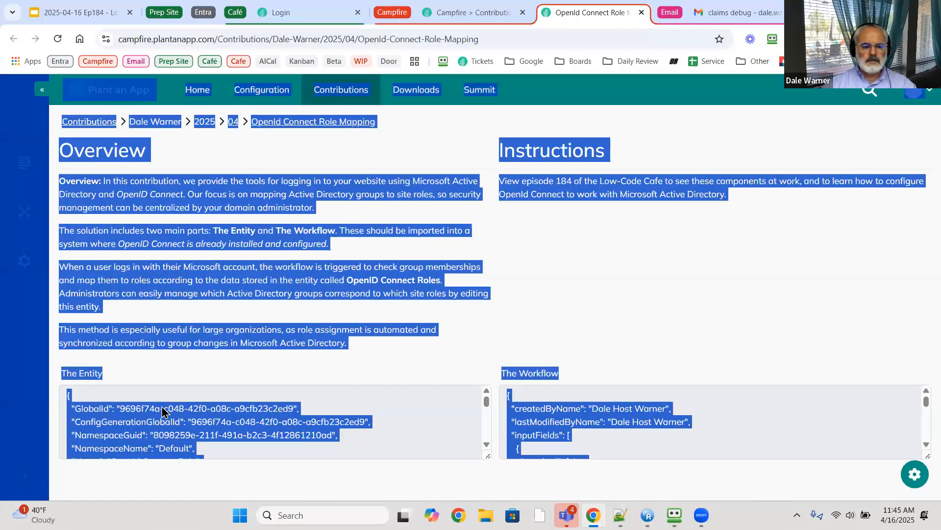
left_click(51, 378)
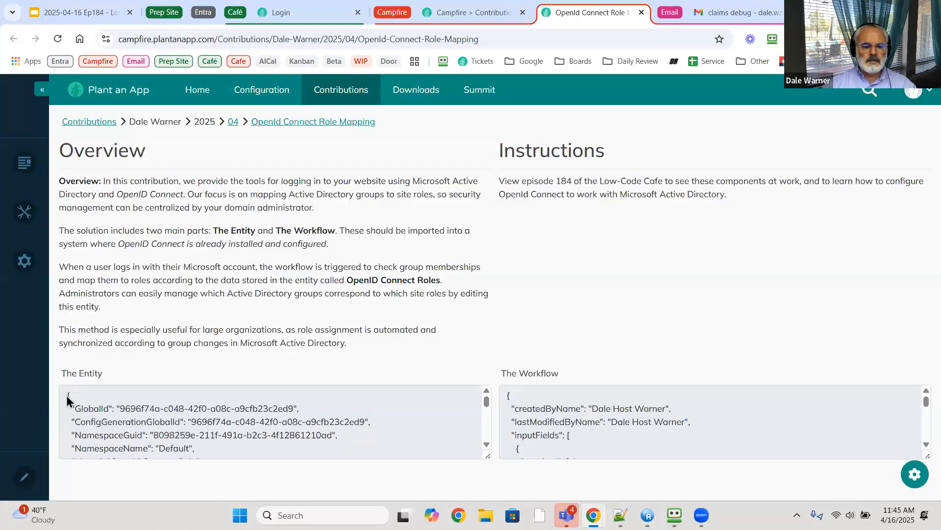
left_click_drag(70, 397, 78, 423)
left_click_drag(96, 464, 135, 444)
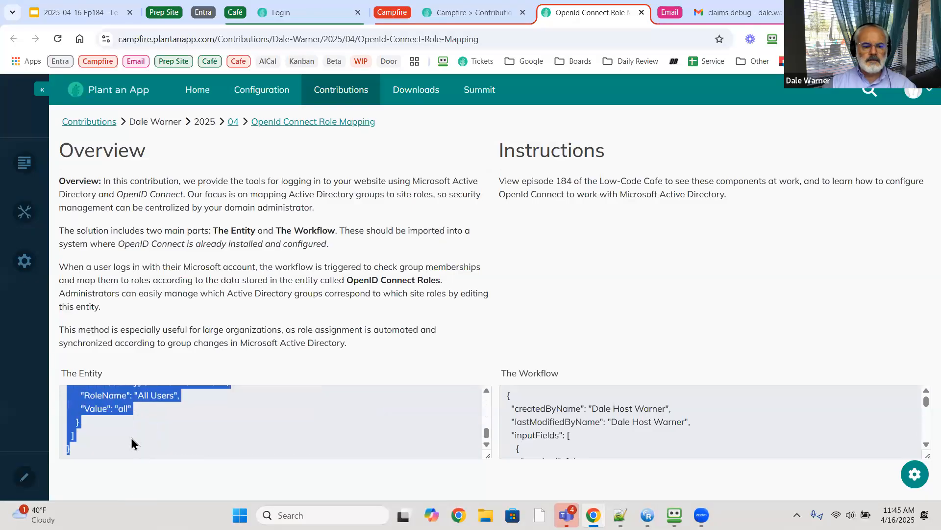
right_click(114, 408)
left_click(179, 223)
- Paste the full Entity JSON into Import Entity and retry the import, which fails again
key("alt+Tab")
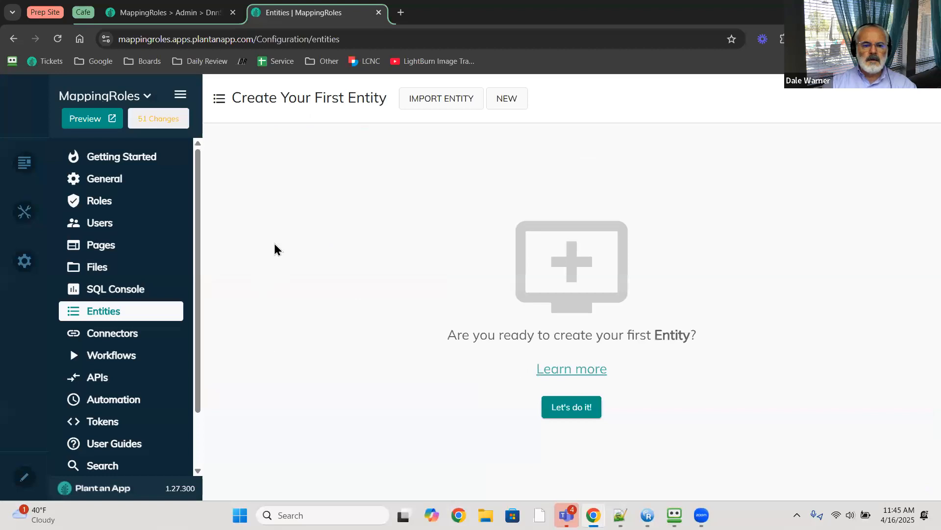
left_click(428, 109)
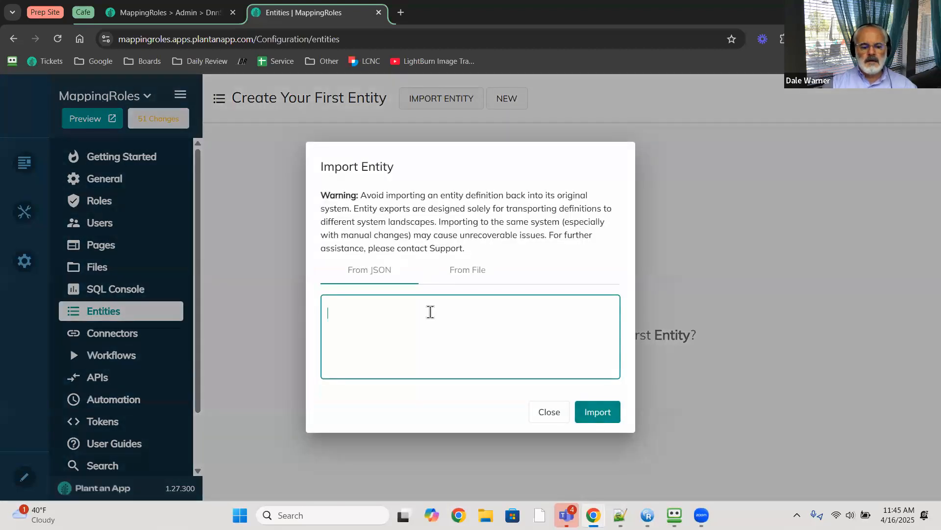
key("ctrl+v")
left_click(583, 411)
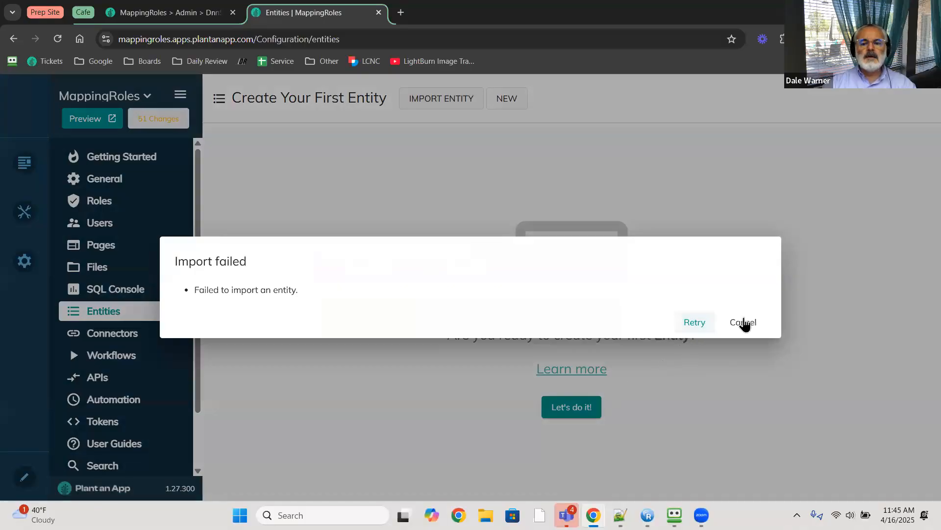
left_click(744, 323)
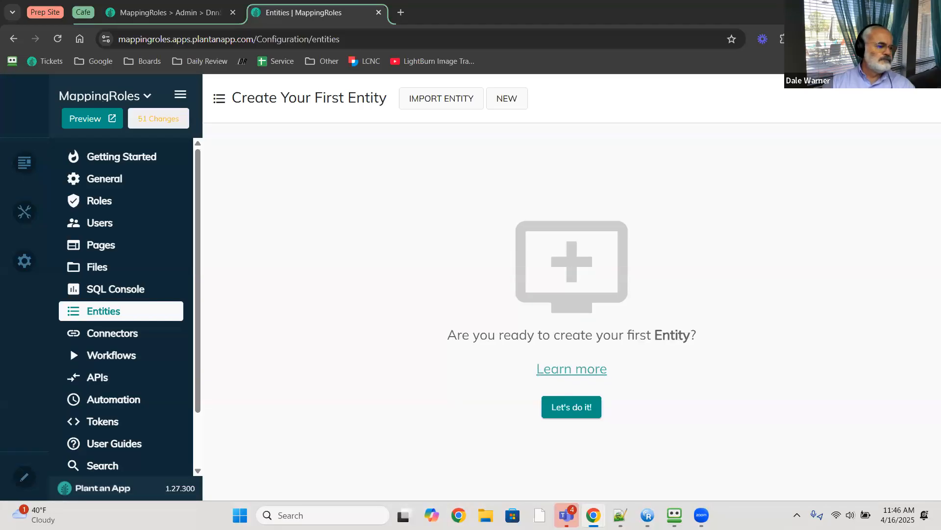
left_click(460, 99)
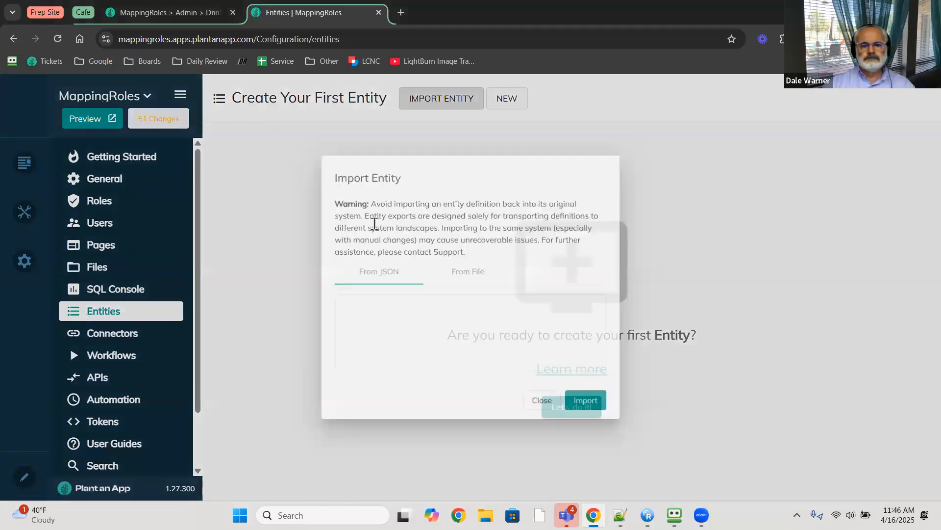
left_click(395, 332)
key("ctrl+v")
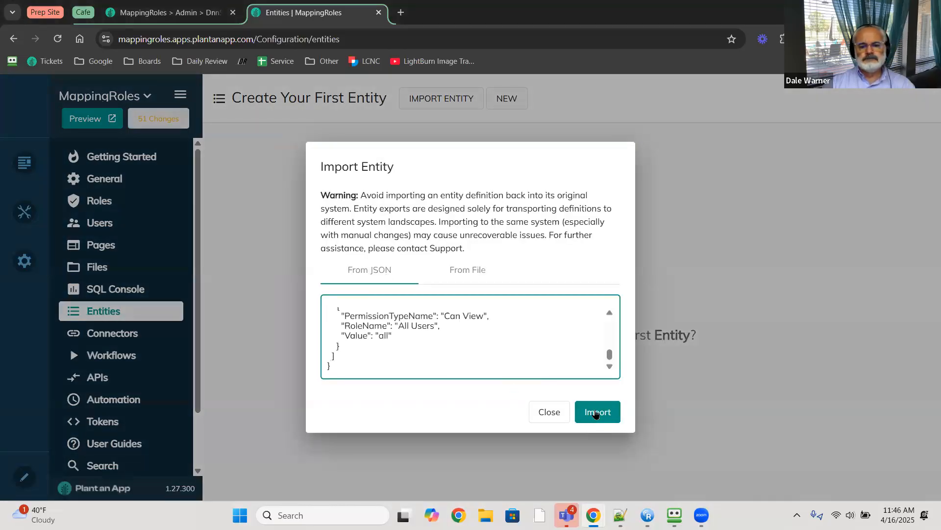
left_click(596, 413)
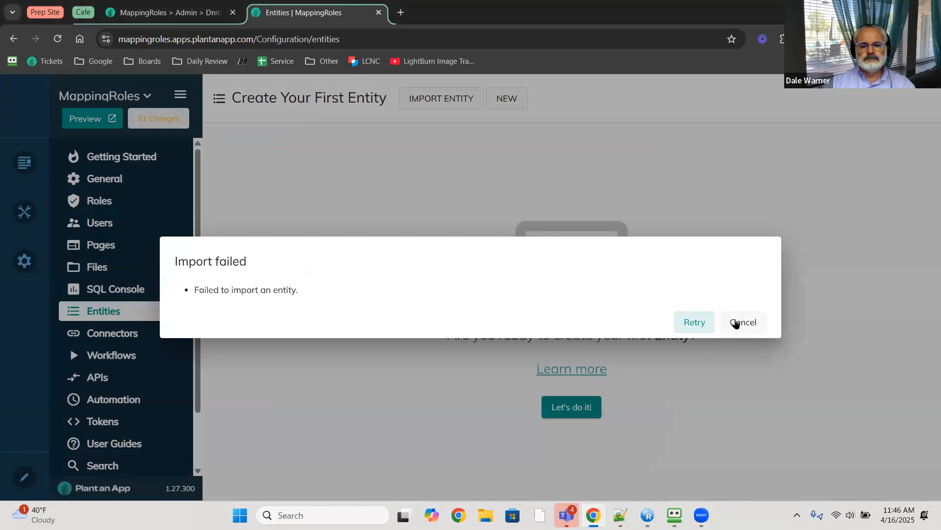
left_click(734, 324)
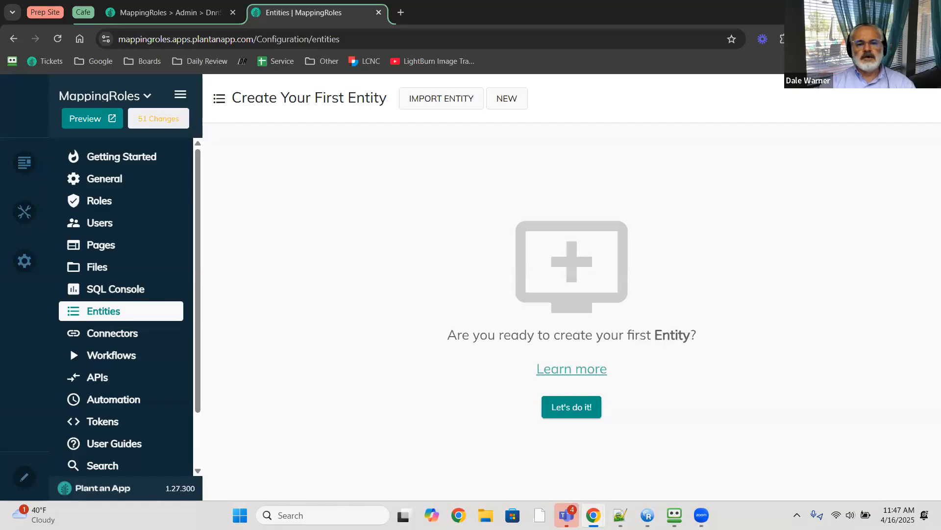
left_click_drag(634, 8, 940, 64)
- Maximize MappingRolesPrep1, inspect the OpenId Connect Role entity's properties, then go to Workflows
left_click(898, 9)
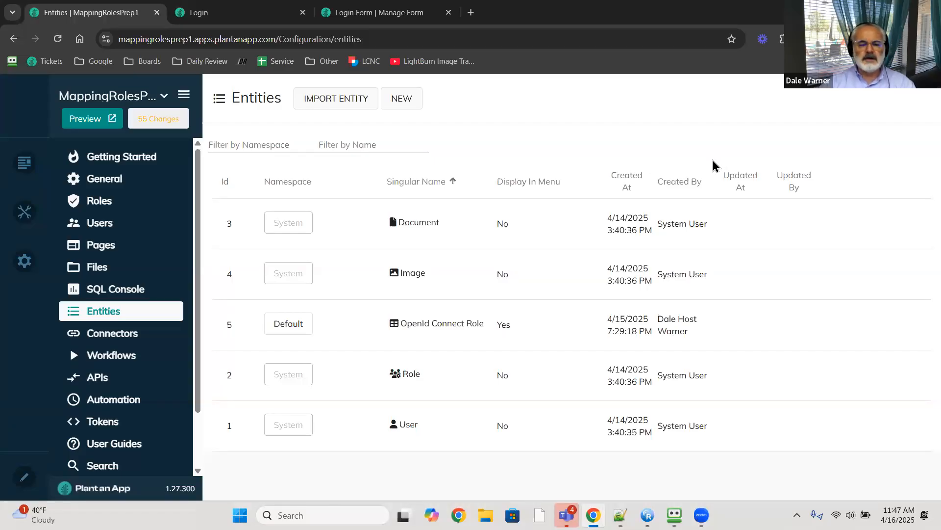
mouse_move(652, 294)
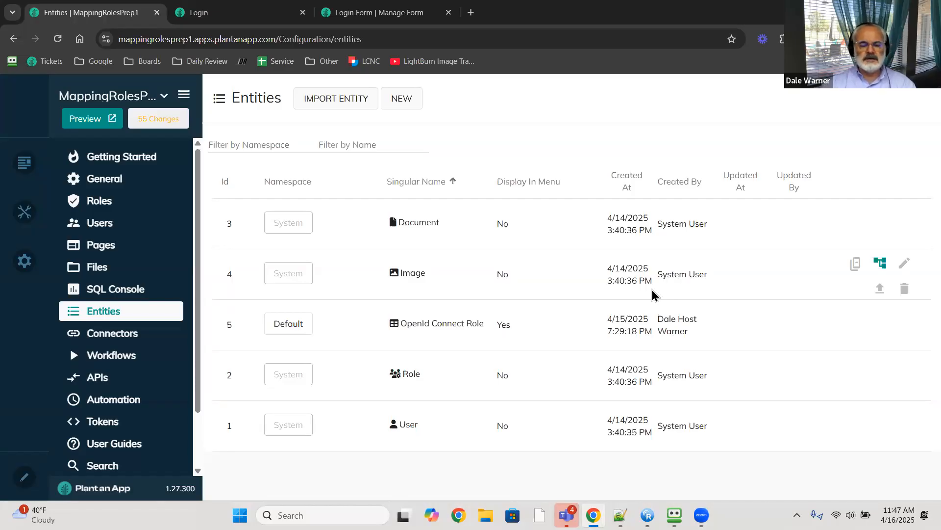
mouse_move(768, 374)
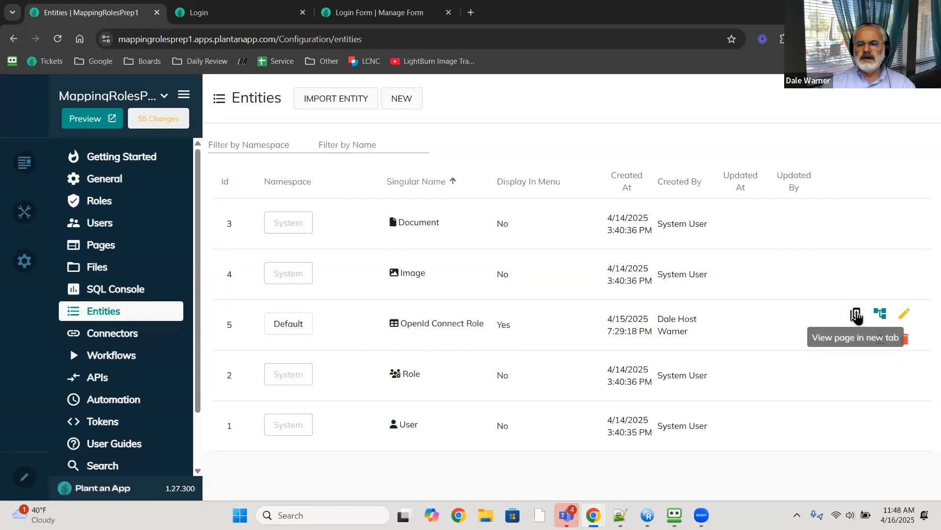
left_click(903, 315)
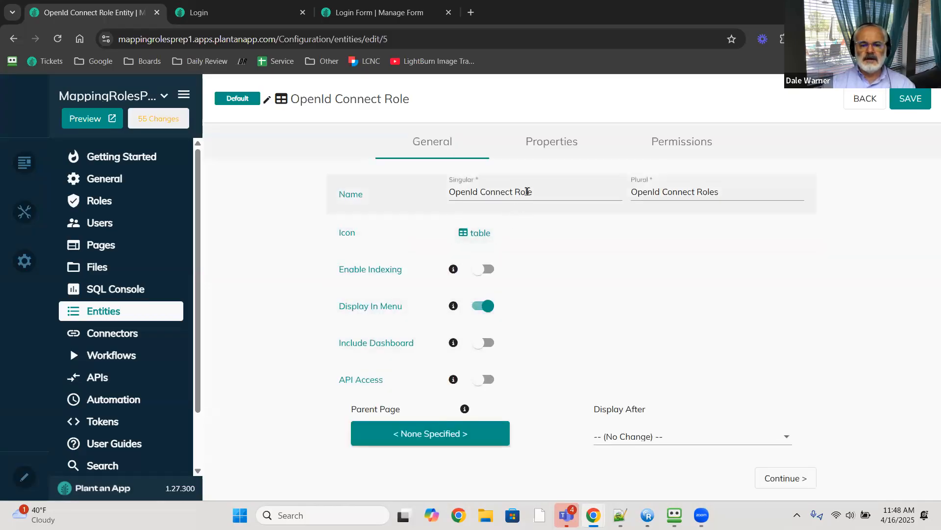
left_click(556, 142)
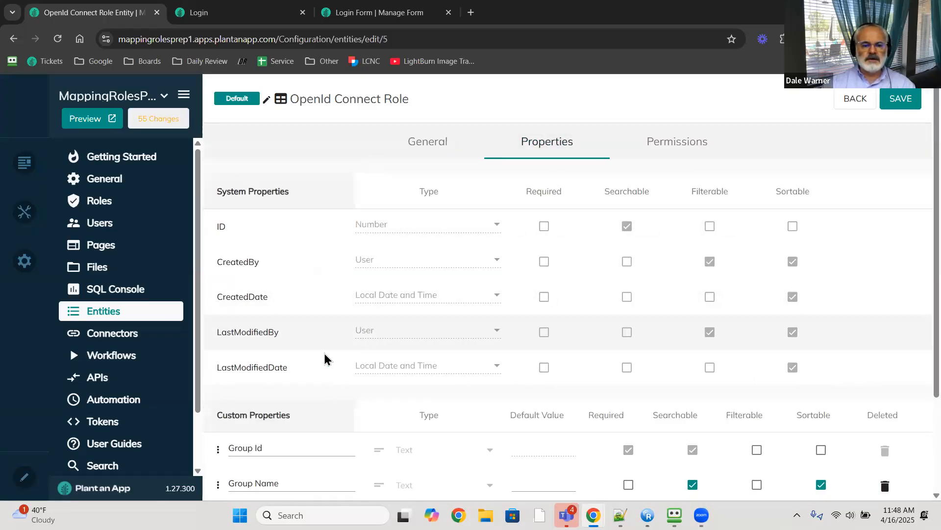
scroll(314, 373, "down", 3)
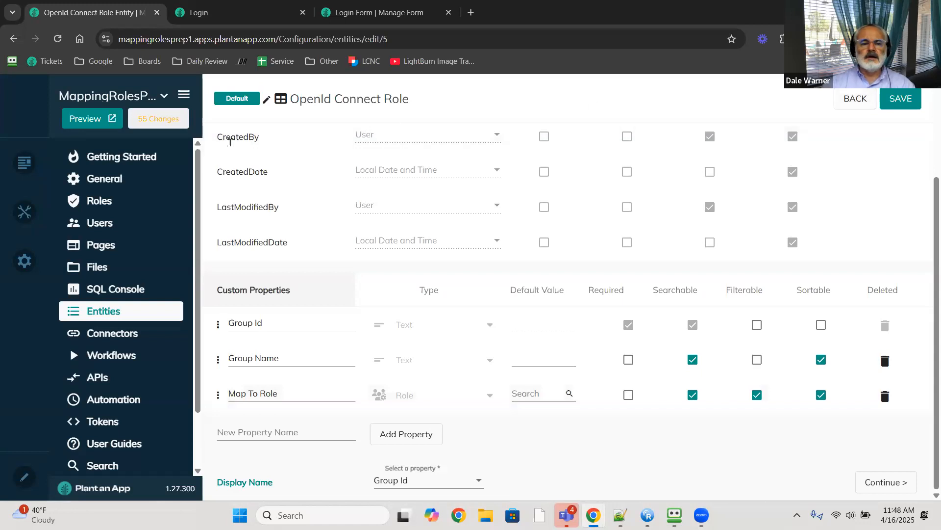
left_click(107, 355)
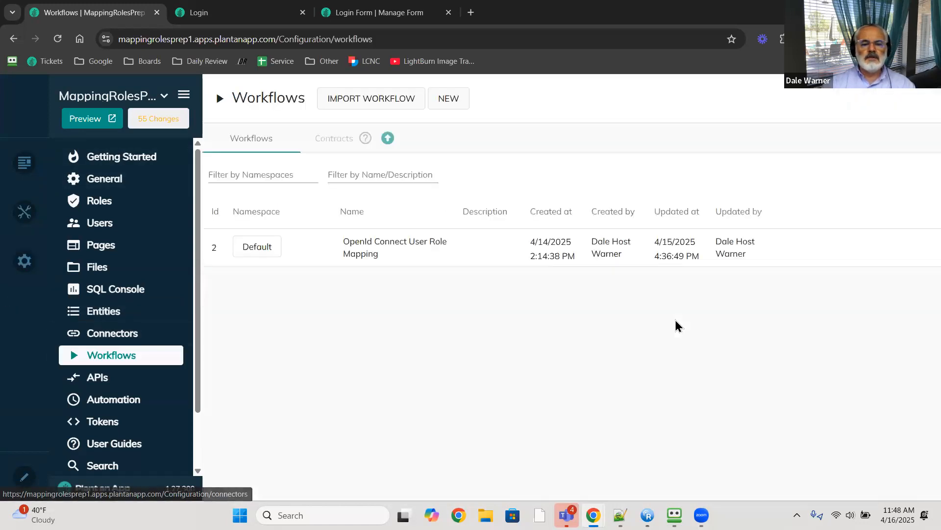
- Inspect the role-mapping workflow's Input tab and Authorize User step, then leave choosing Don't save
mouse_move(420, 262)
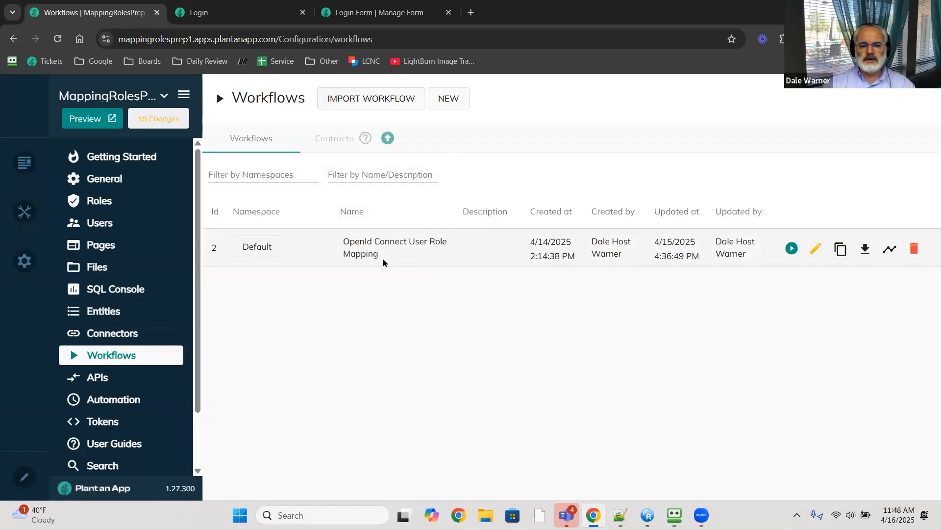
left_click(817, 249)
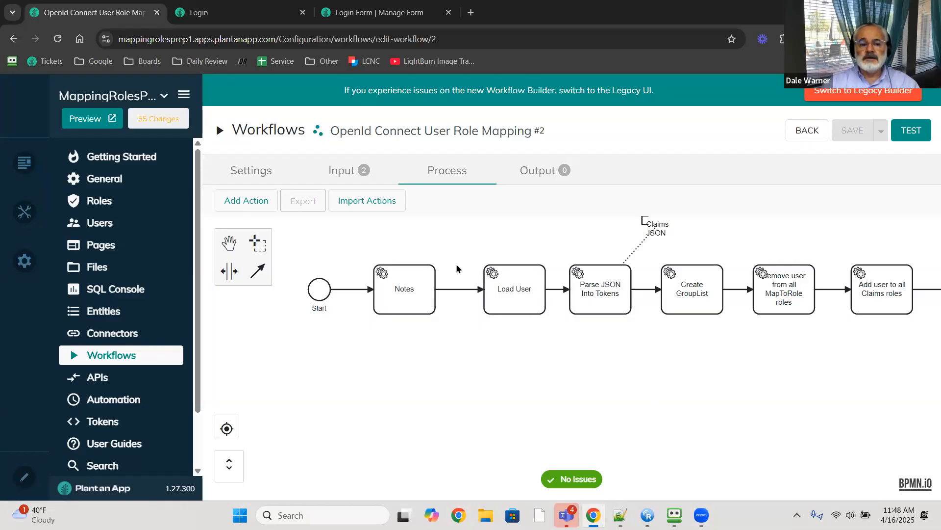
left_click(326, 176)
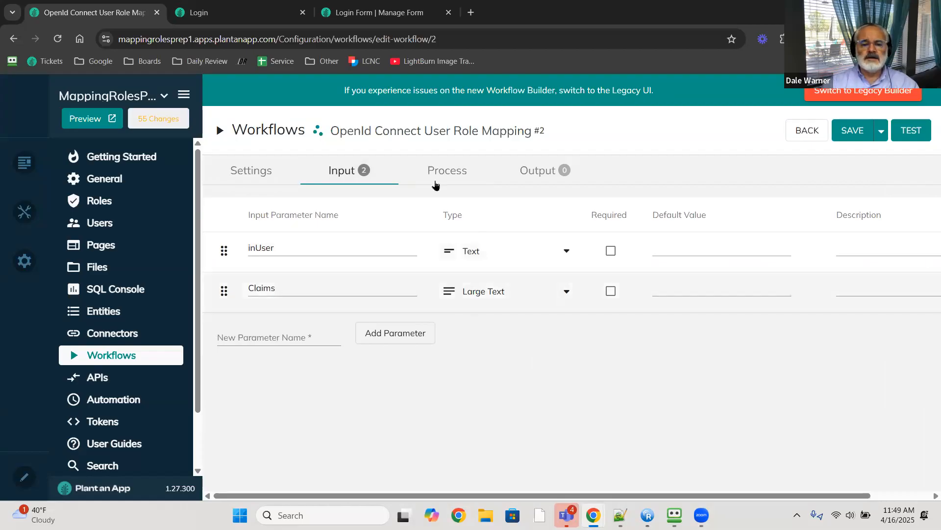
left_click(447, 170)
left_click_drag(797, 392, 617, 380)
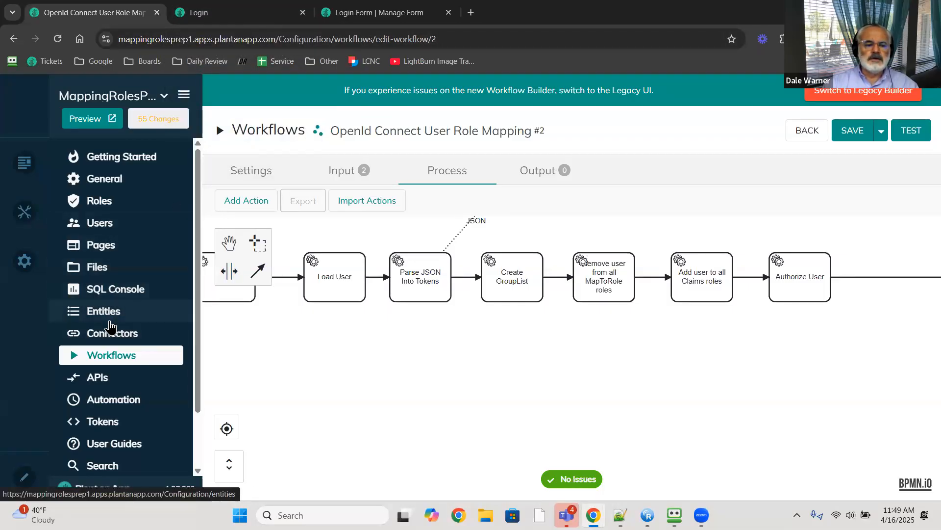
left_click(102, 355)
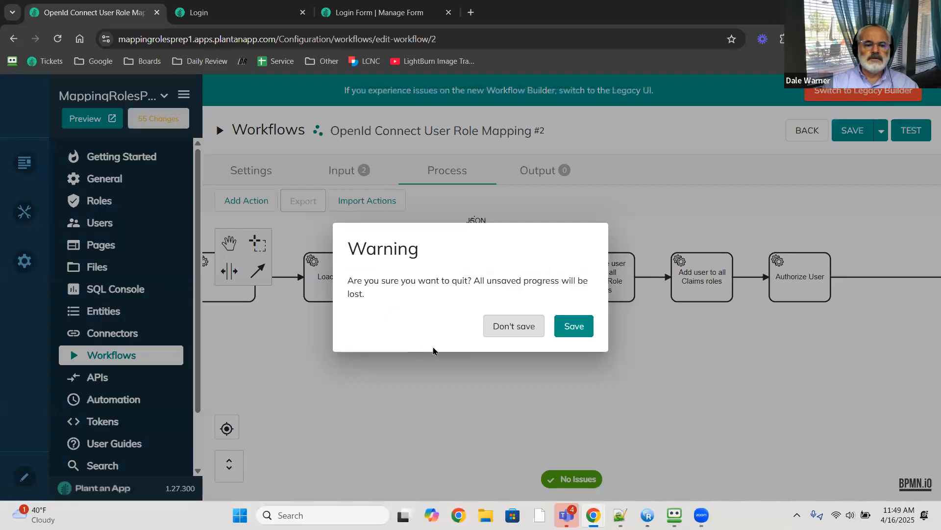
left_click(514, 328)
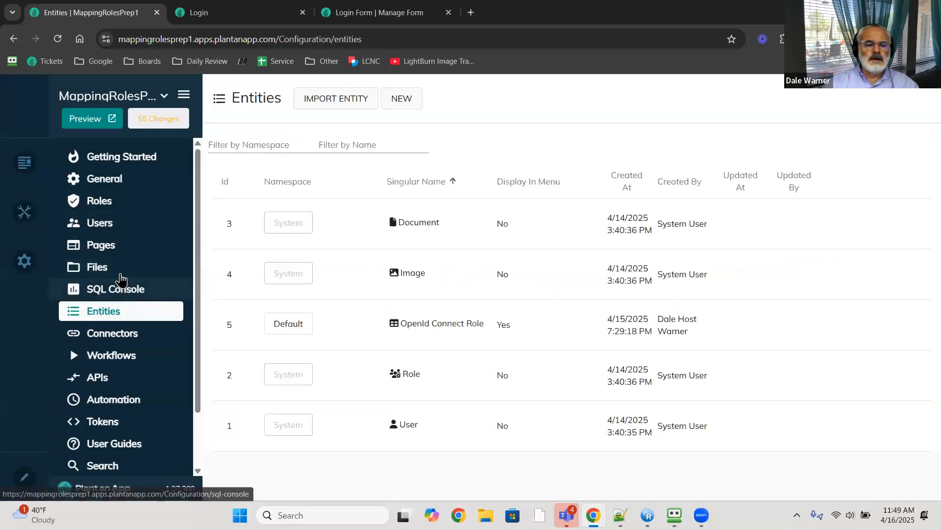
- Open the OpenId Connect Roles listing in a new tab and glance at the New mapping form
mouse_move(837, 321)
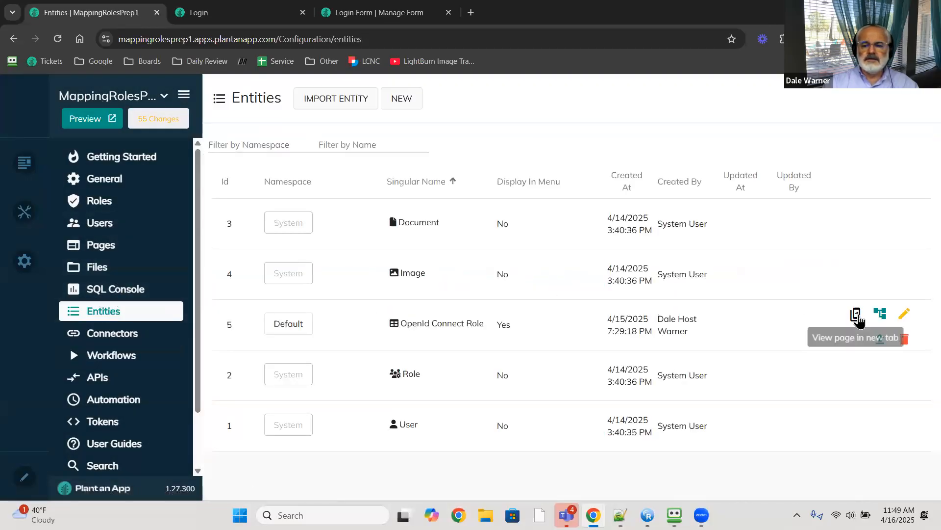
left_click(856, 316)
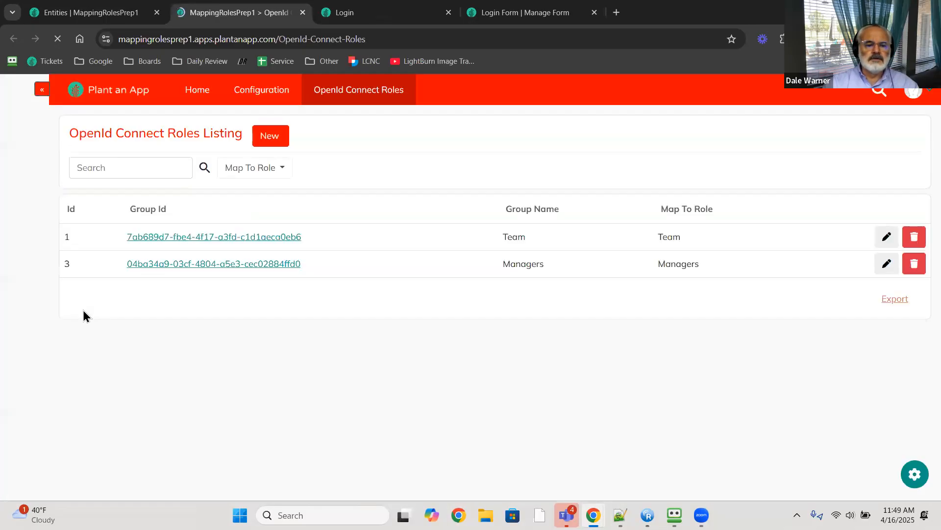
left_click(274, 143)
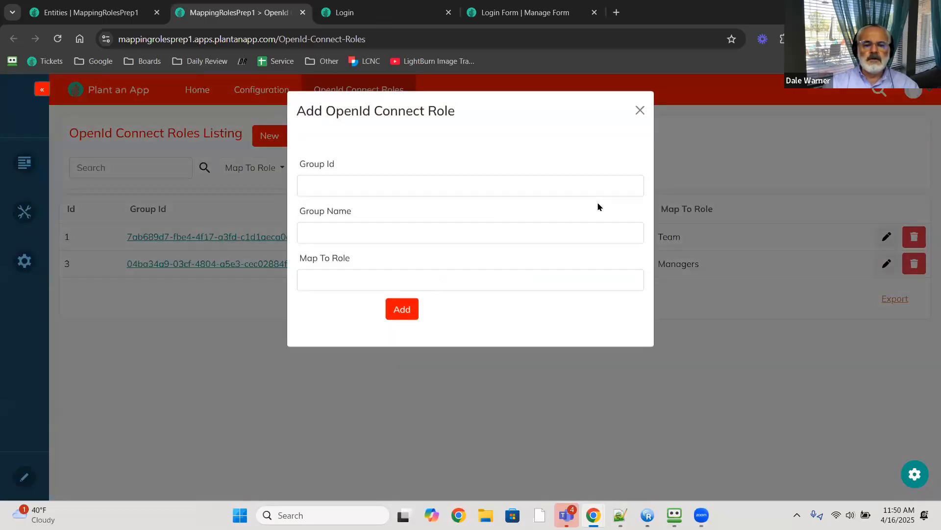
left_click(639, 111)
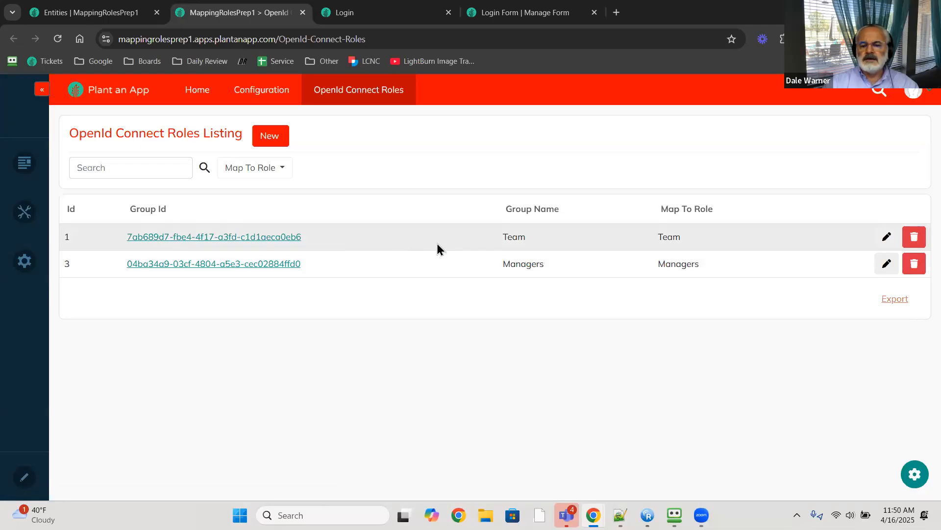
- Check the Team group's Map To Role options without changes, then sort mappings by Id
left_click(888, 240)
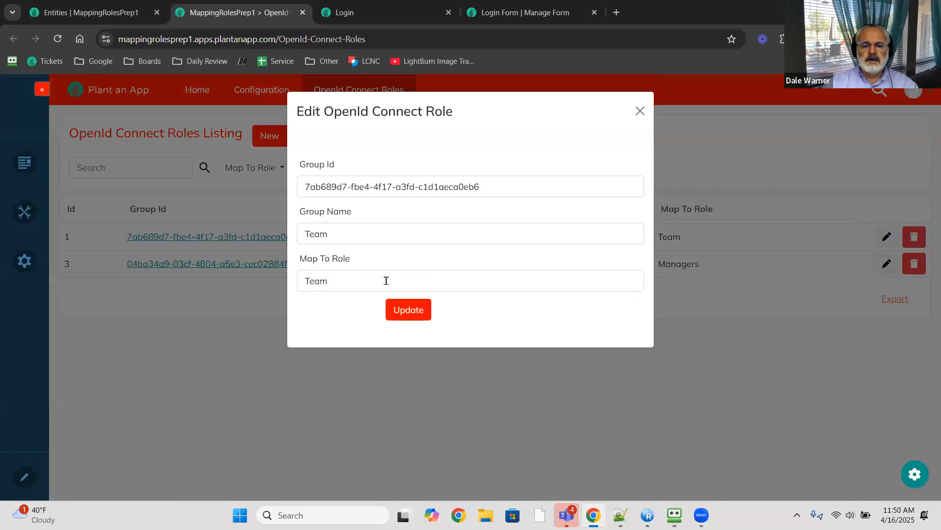
left_click(386, 280)
scroll(388, 319, "down", 1)
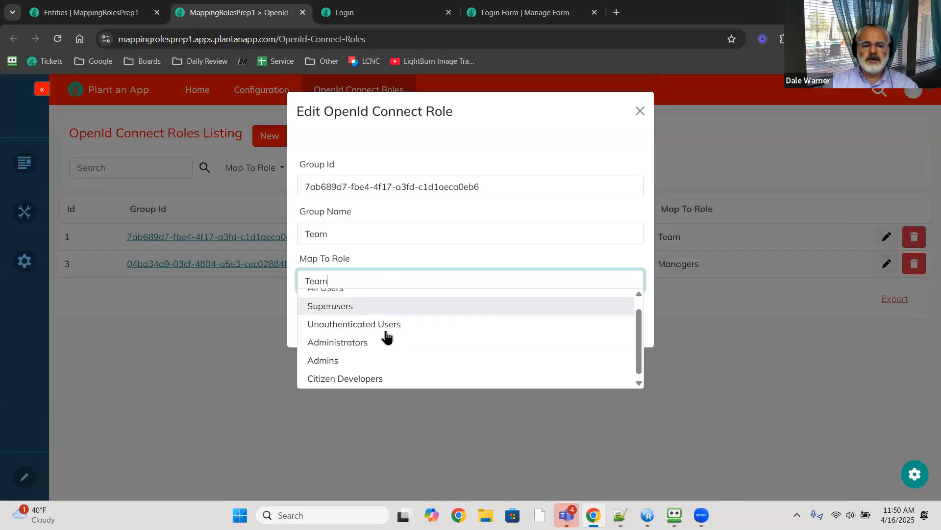
scroll(387, 344, "up", 1)
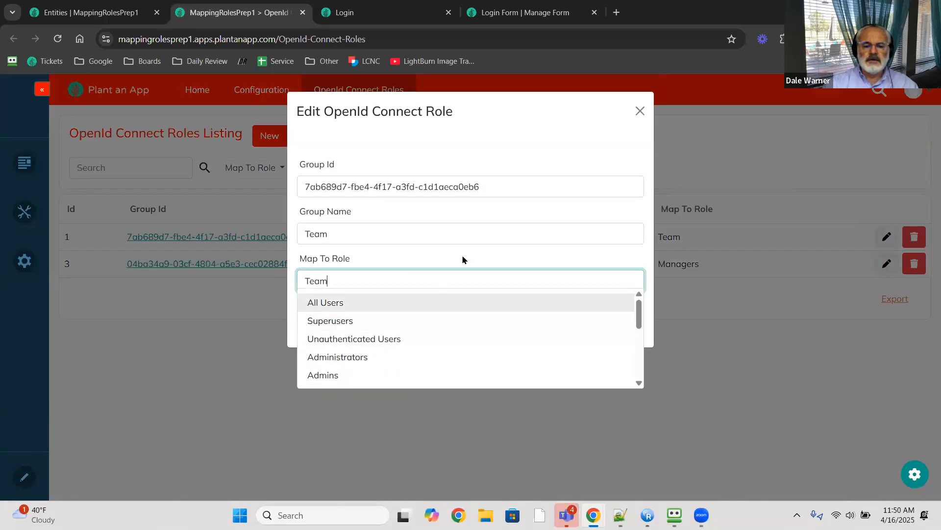
scroll(384, 326, "down", 5)
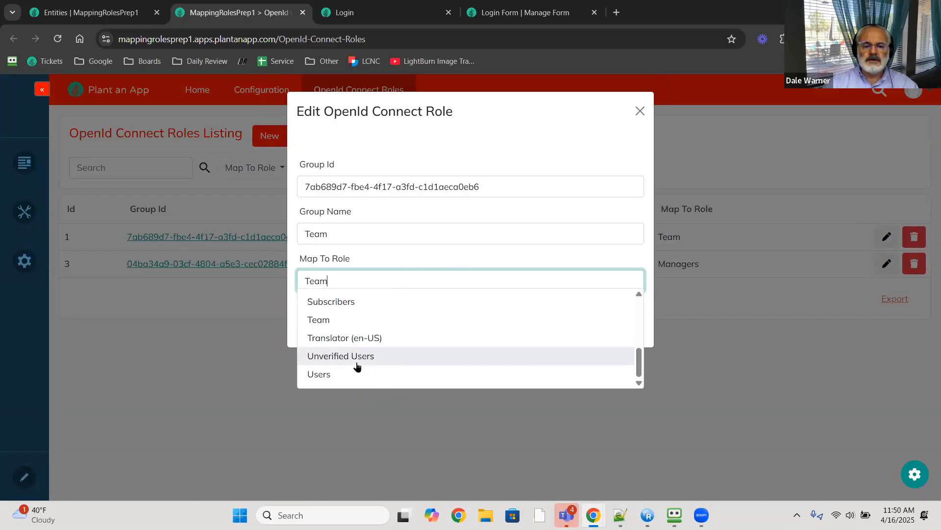
left_click(363, 321)
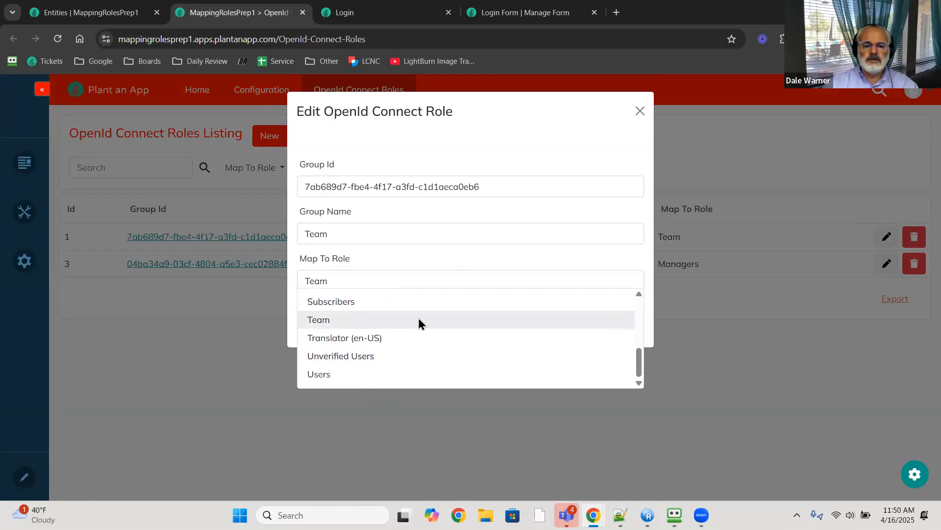
left_click(640, 109)
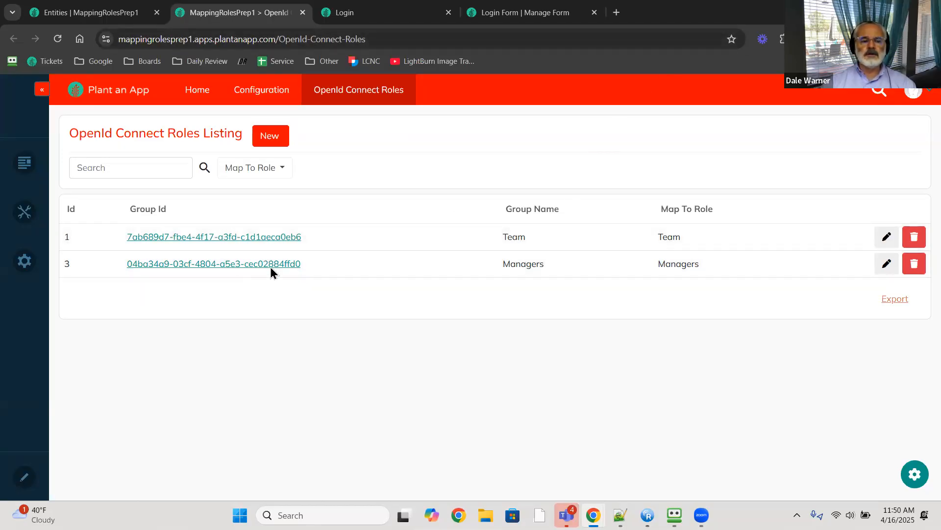
left_click(69, 208)
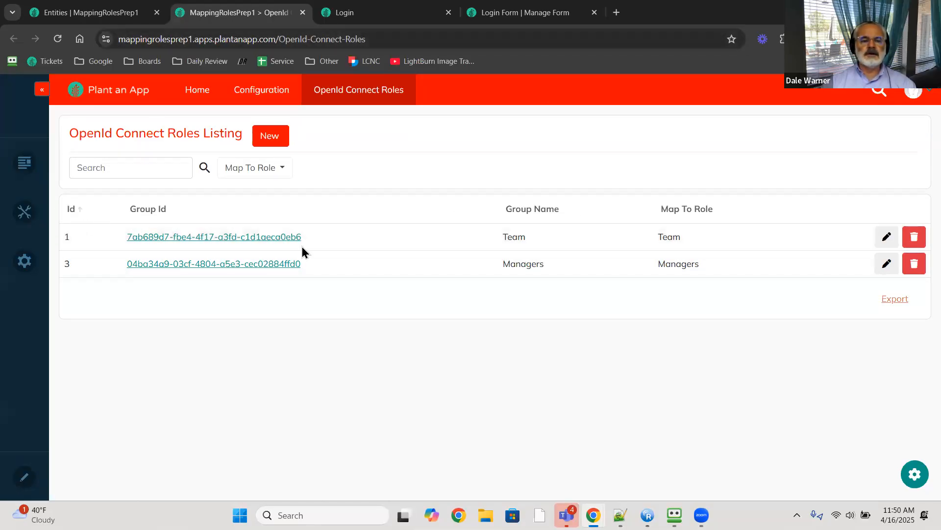
- Open DnnSharp OpenIdConnect, expand Microsoft AD #1, and scroll to its On Authorized Actions
left_click(402, 19)
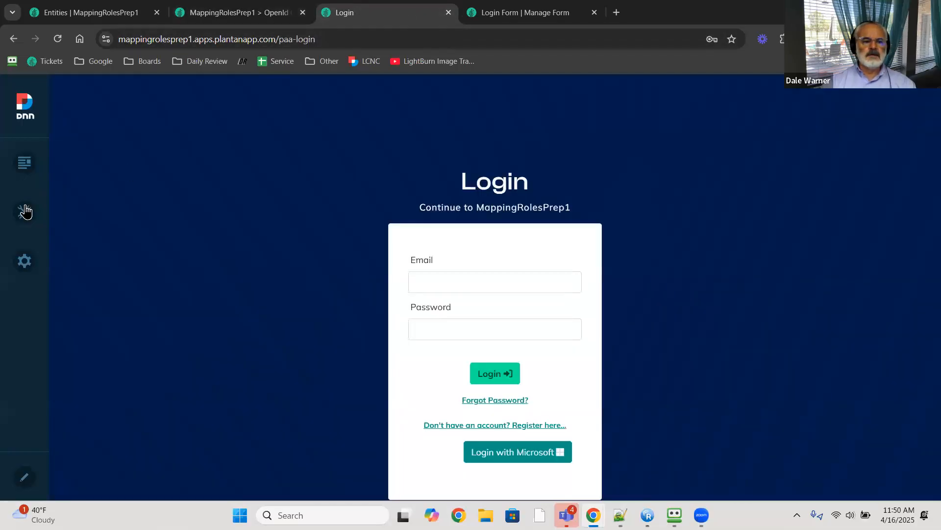
mouse_move(23, 211)
left_click(216, 293)
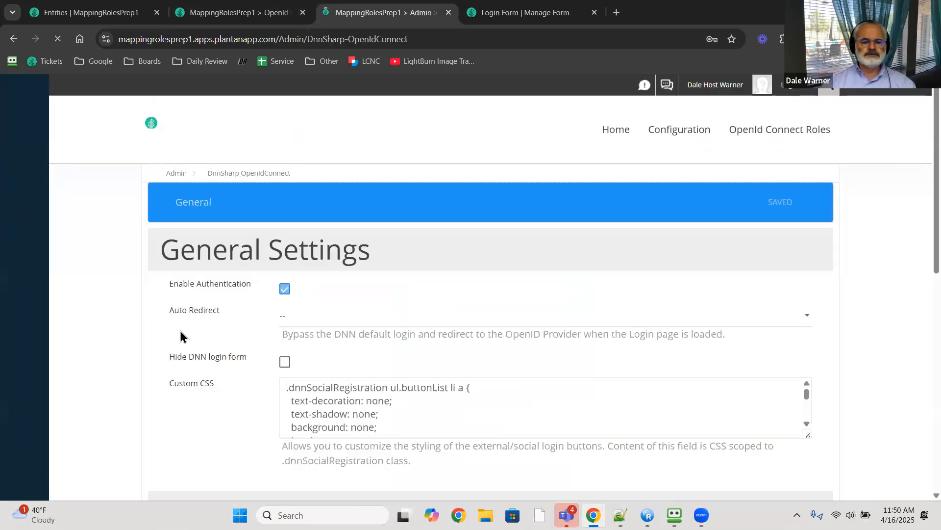
scroll(182, 338, "down", 10)
scroll(172, 342, "up", 3)
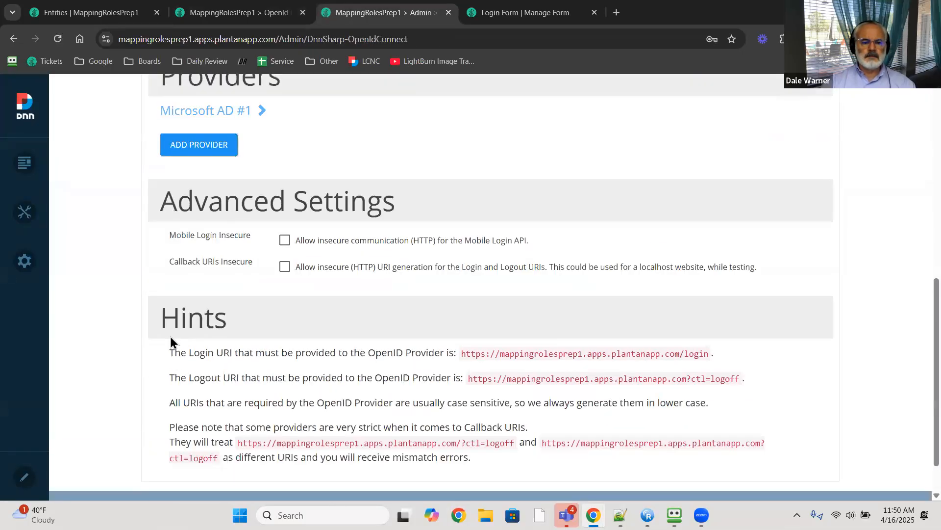
left_click(194, 182)
scroll(128, 244, "down", 3)
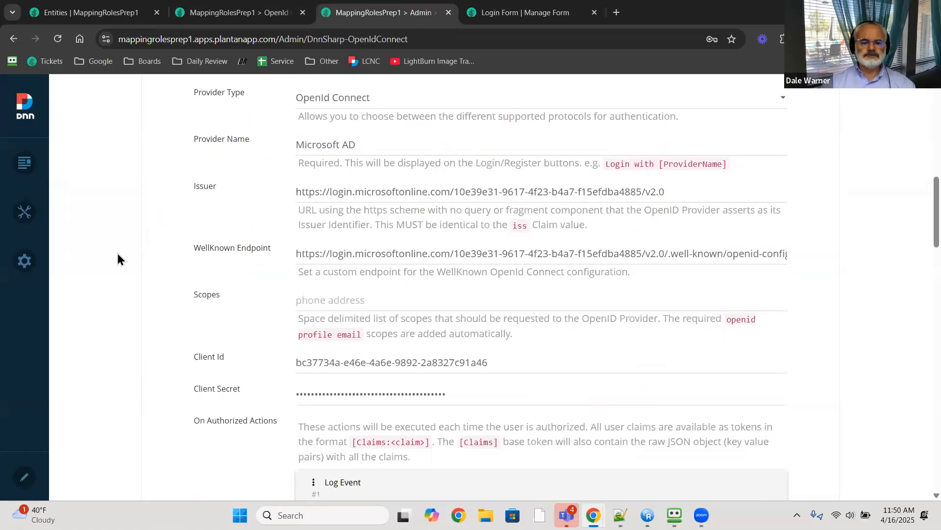
scroll(277, 330, "down", 5)
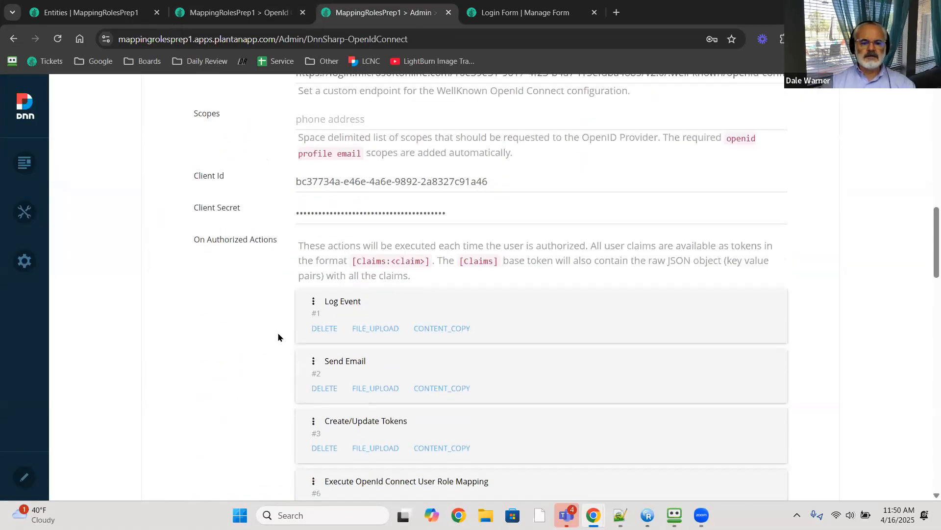
scroll(273, 342, "down", 1)
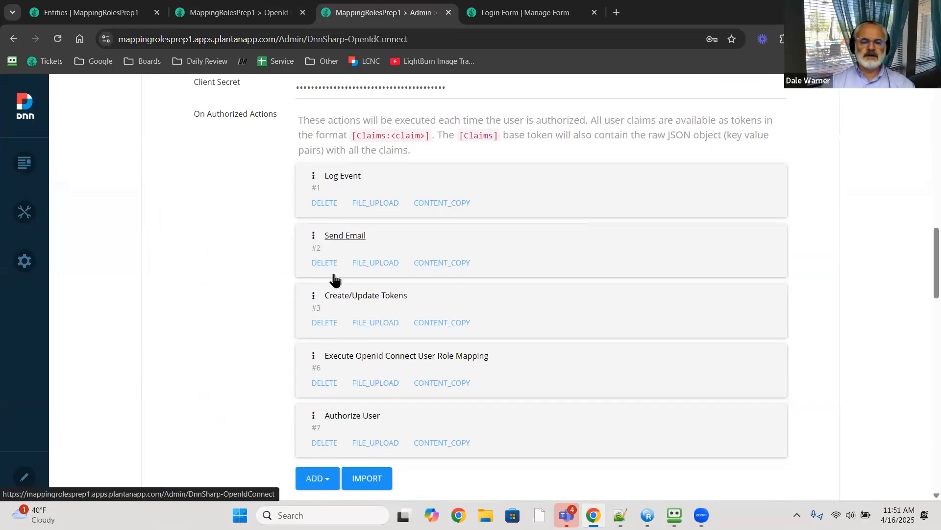
- Expand Execute OpenId Connect User Role Mapping and inspect its inUser and Claims input fields
left_click(338, 357)
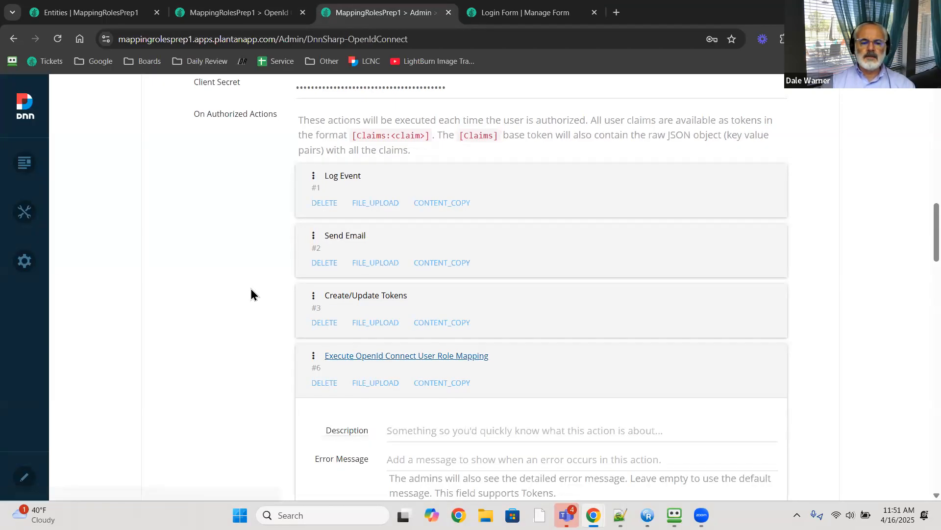
scroll(336, 321, "down", 3)
scroll(315, 330, "down", 5)
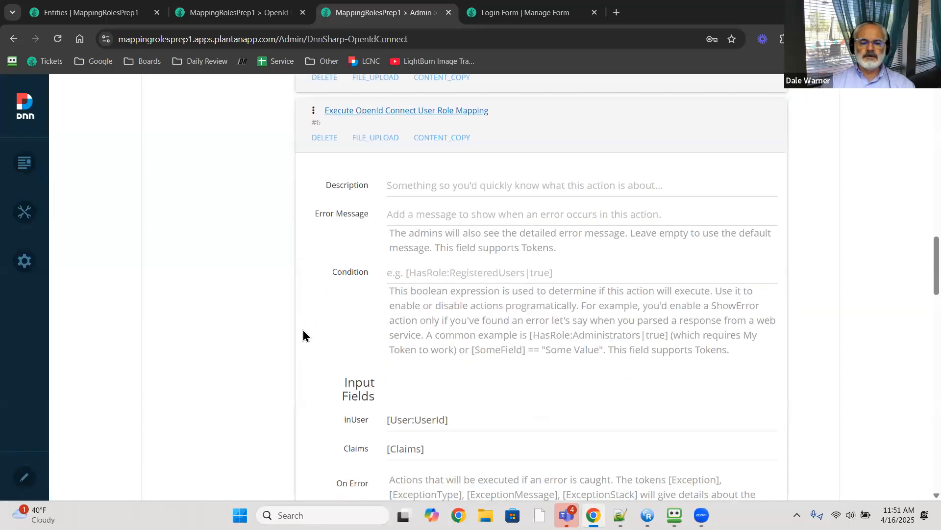
left_click(434, 300)
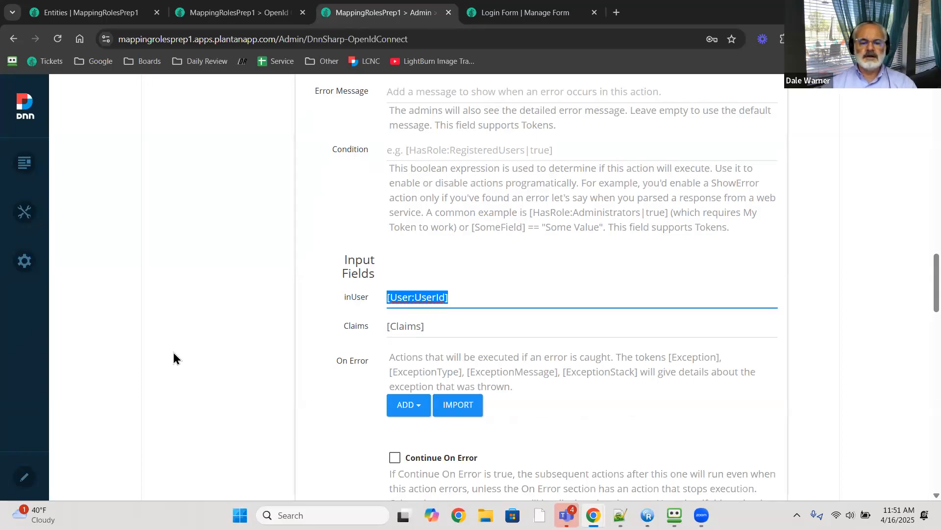
scroll(351, 370, "up", 7)
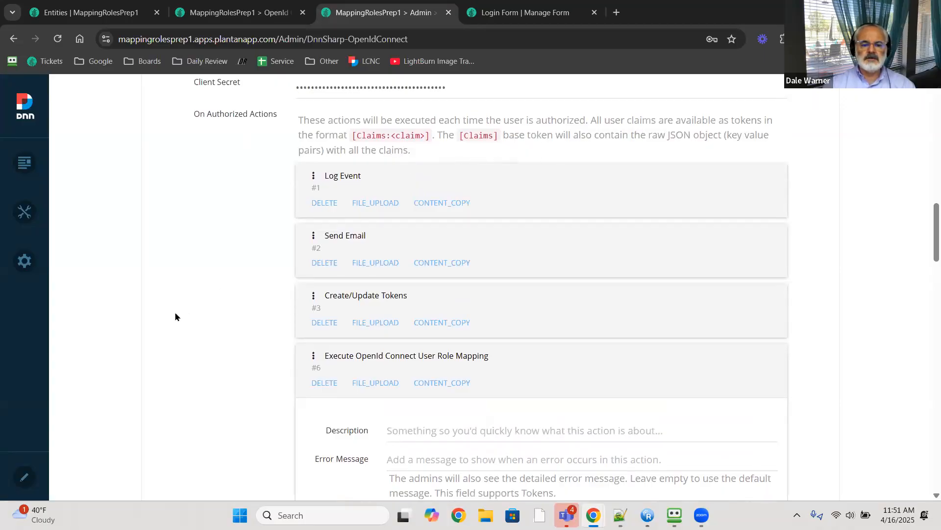
scroll(406, 392, "down", 8)
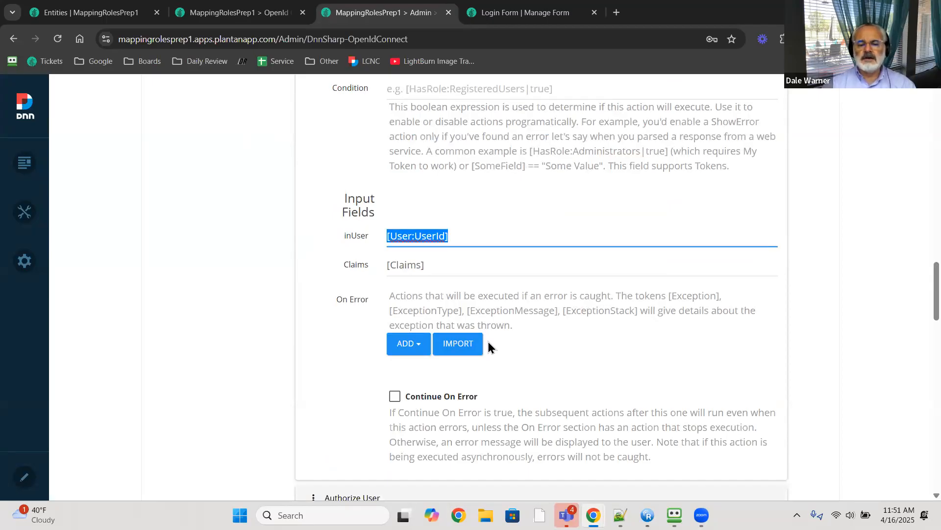
scroll(484, 374, "up", 5)
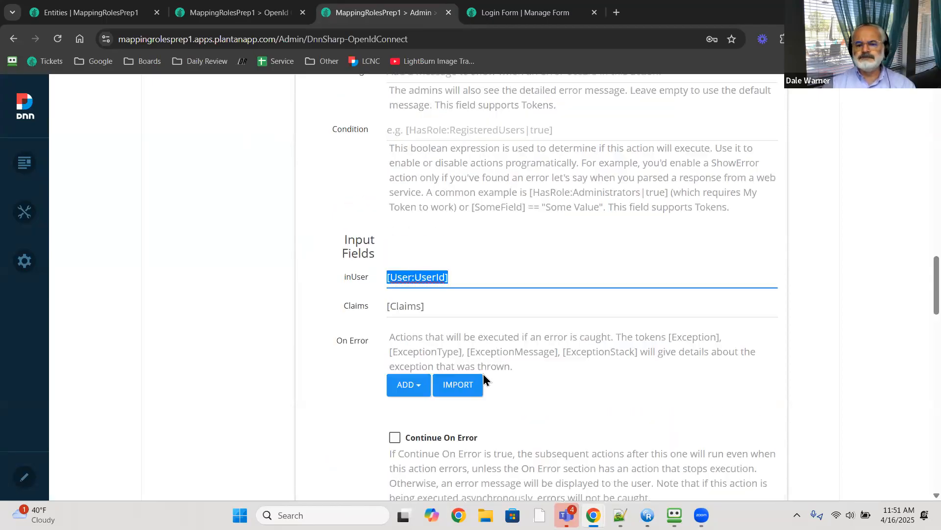
scroll(486, 382, "up", 1)
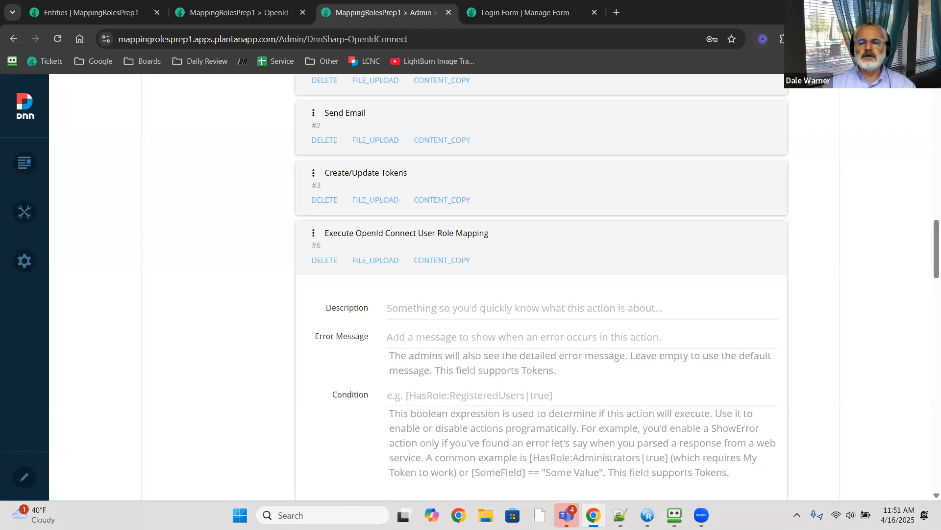
- Switch to the other window and reload the prep site's Home page from its tab group
key("alt+Tab")
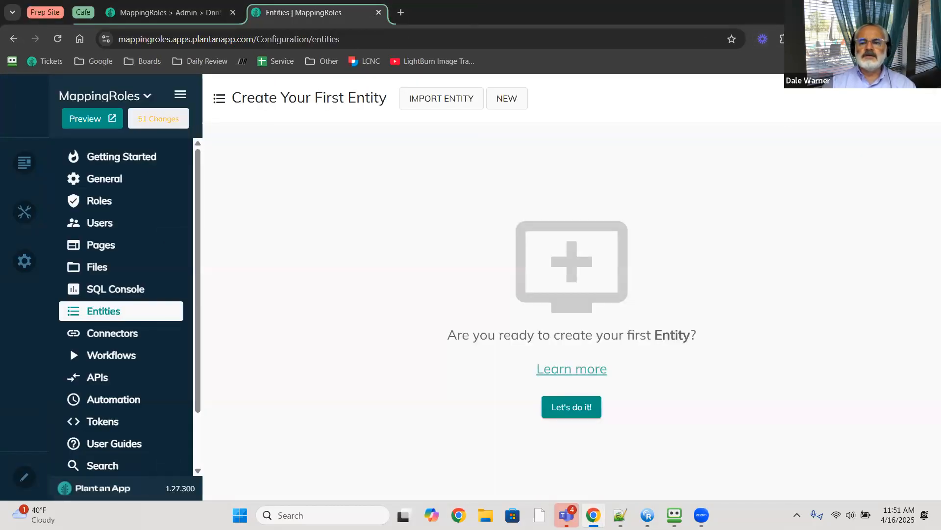
left_click(872, 10)
left_click(384, 15)
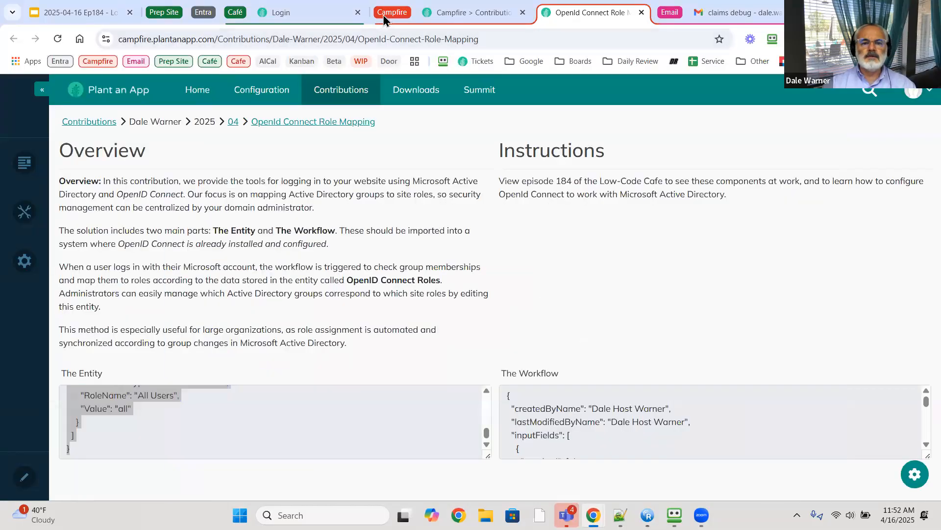
left_click(230, 14)
left_click(190, 13)
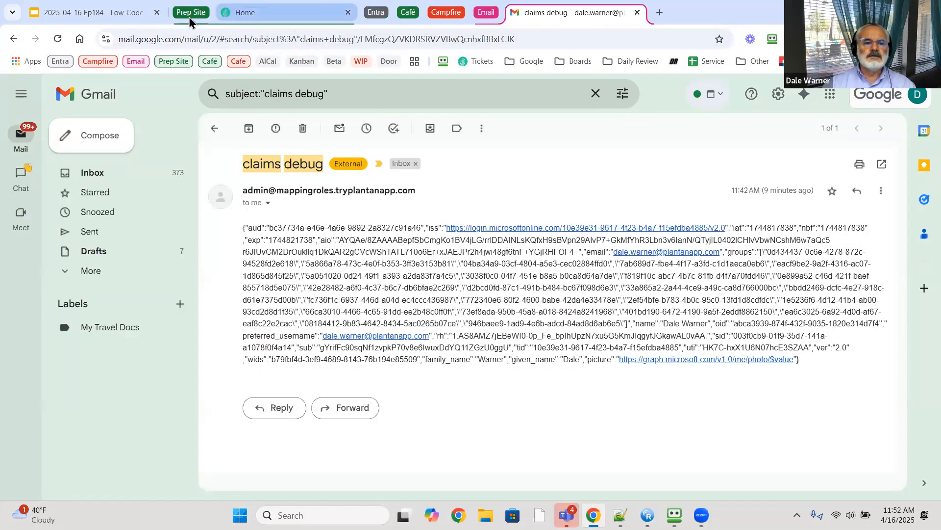
left_click(231, 13)
left_click(57, 40)
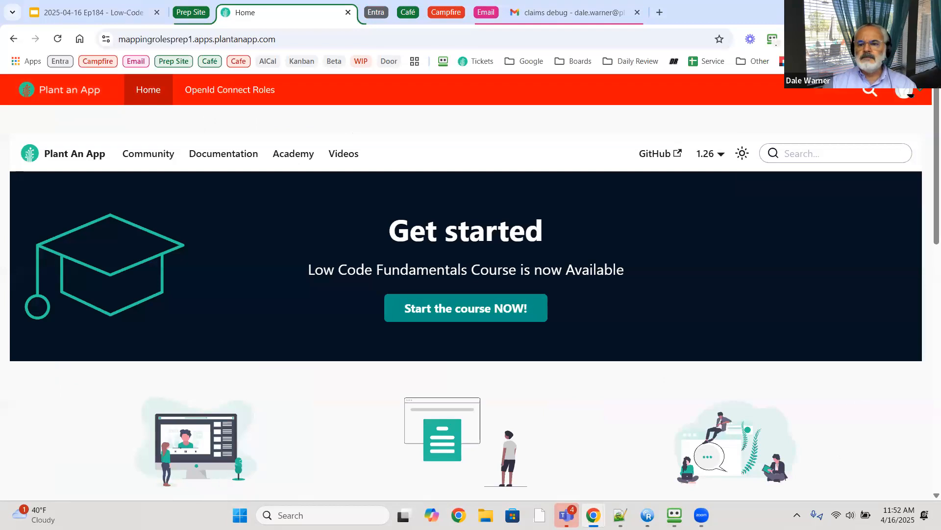
- Sign out of the prep site, log back in with Microsoft, and return to Entities
left_click(904, 93)
left_click(783, 190)
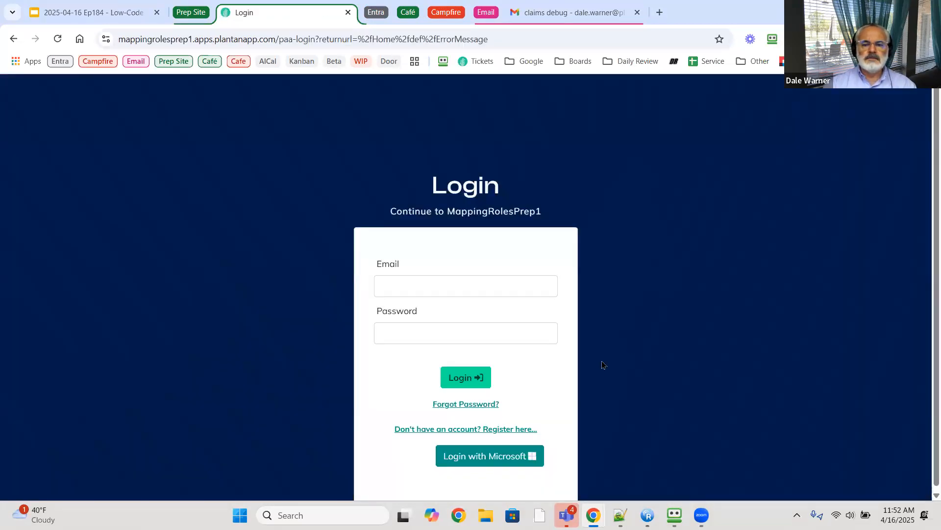
left_click(477, 460)
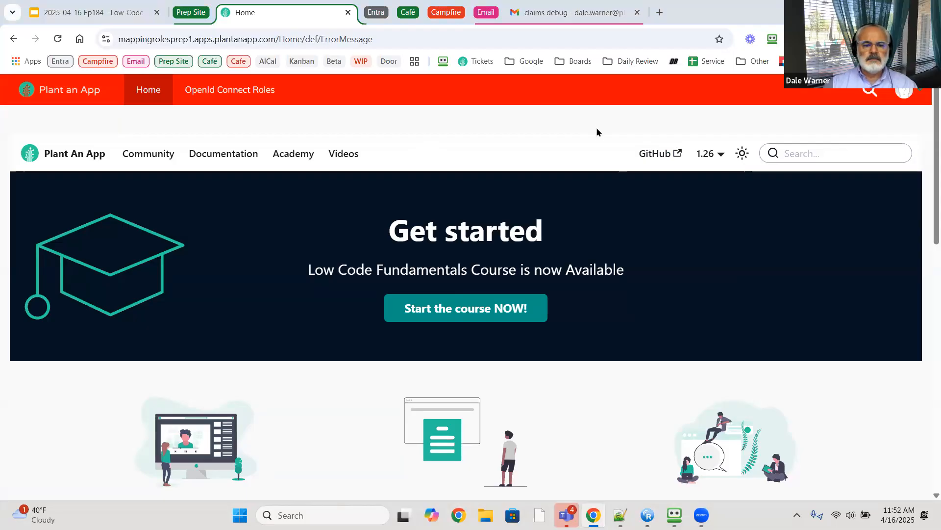
key("alt+Tab")
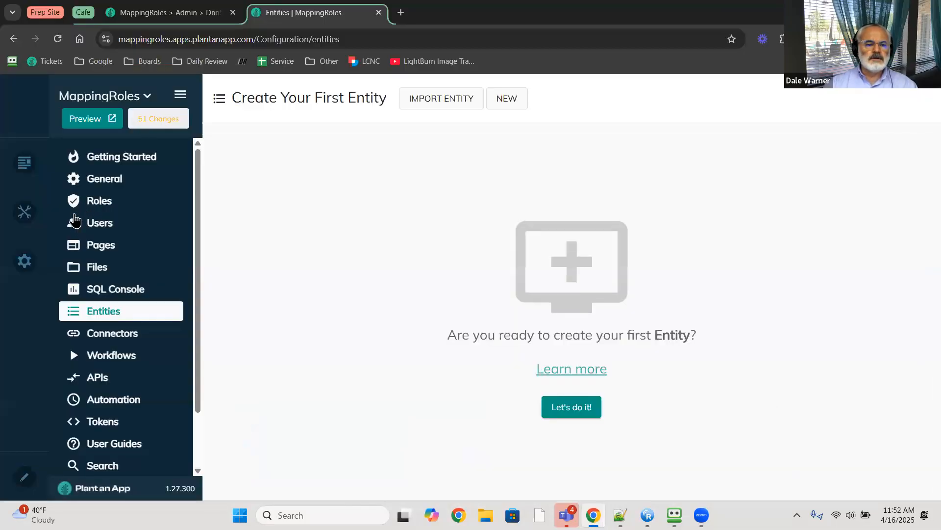
- Open the site Users list, then switch to the prep site's Users page in a new incognito window
left_click(99, 228)
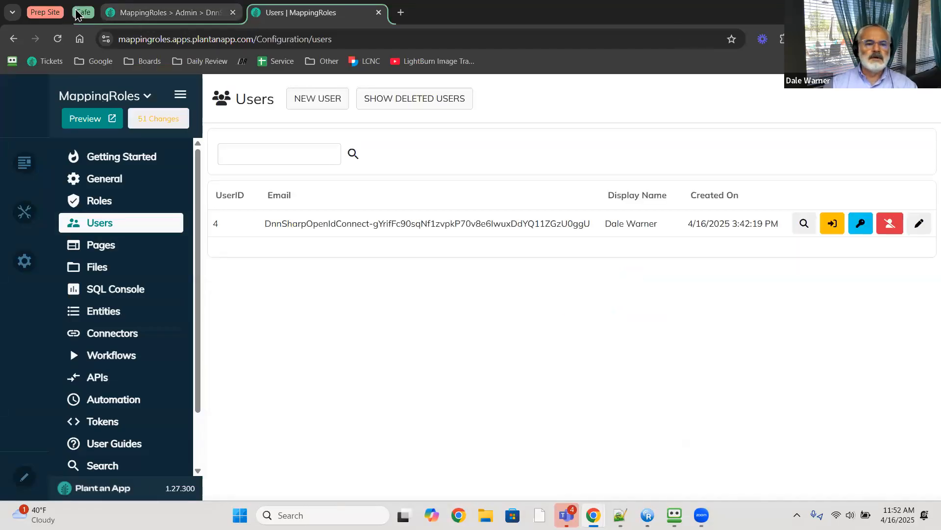
key("ctrl+shift+n")
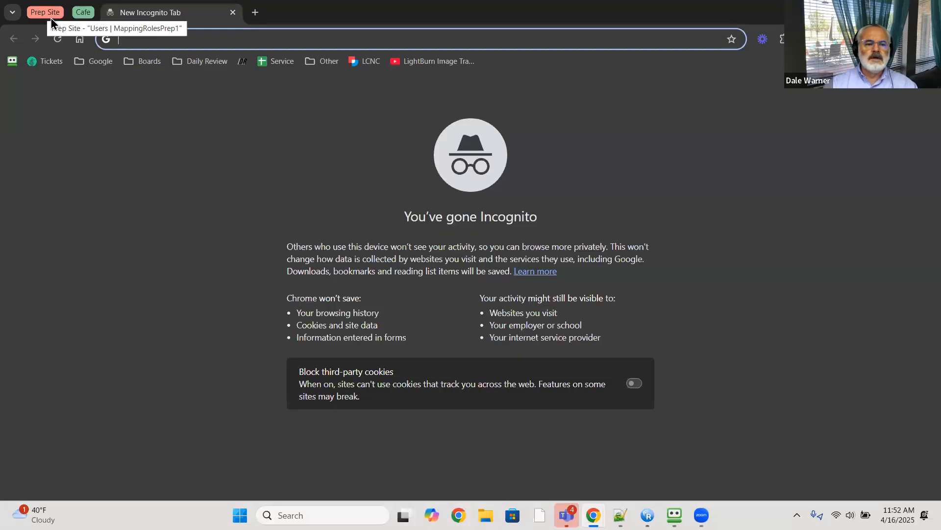
left_click(43, 13)
left_click(165, 14)
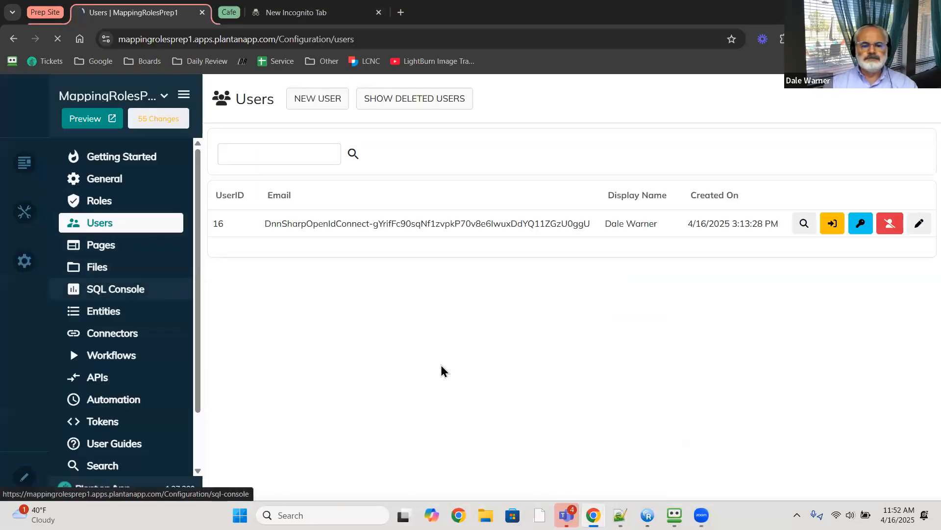
- Reload and confirm the user holds Managers, Team and Users roles, then show the MappingRolesPrep1 Entities list
key("F5")
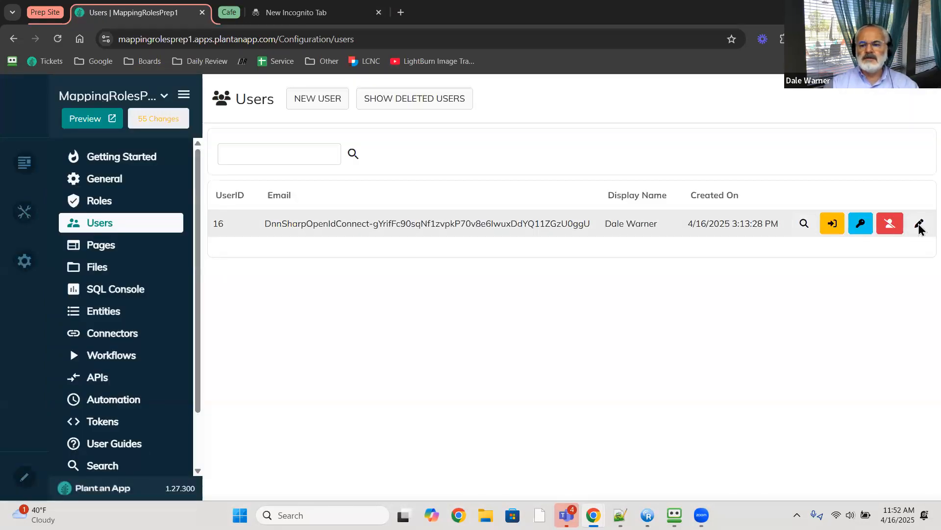
left_click(919, 225)
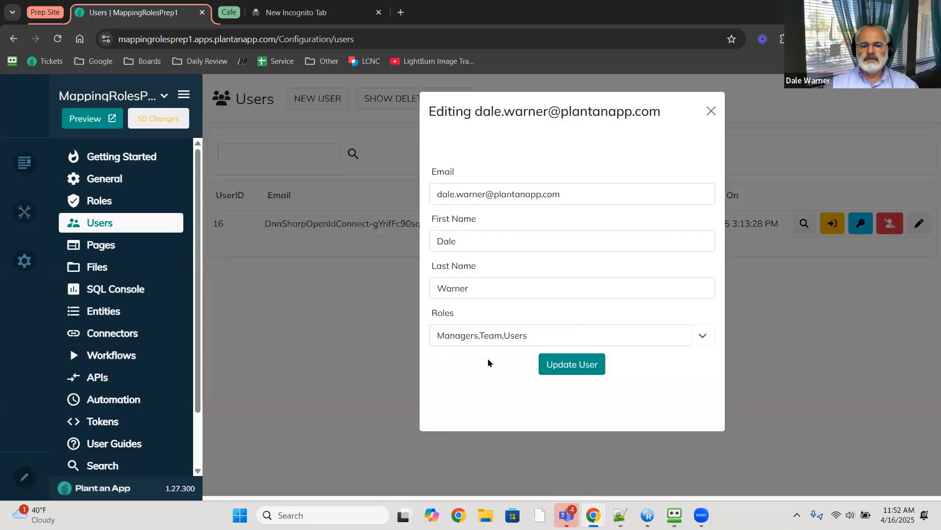
left_click(711, 112)
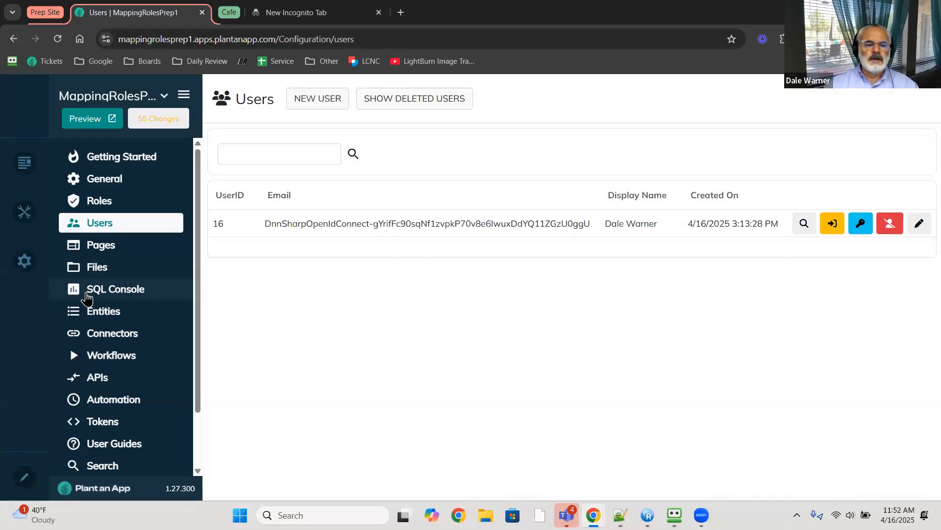
left_click(107, 318)
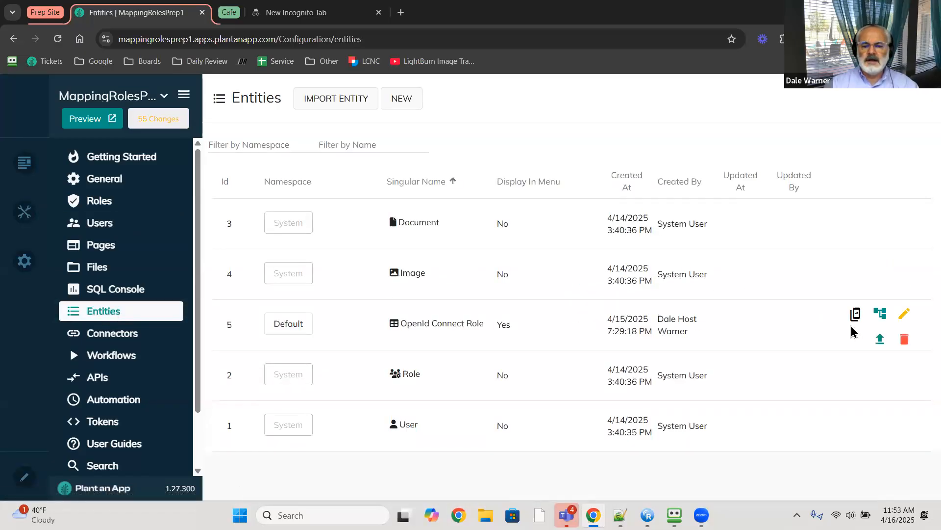
- Add OpenId Connect role mapping ID 4, mapping the copied Managers Group Id to Administrators
left_click(856, 314)
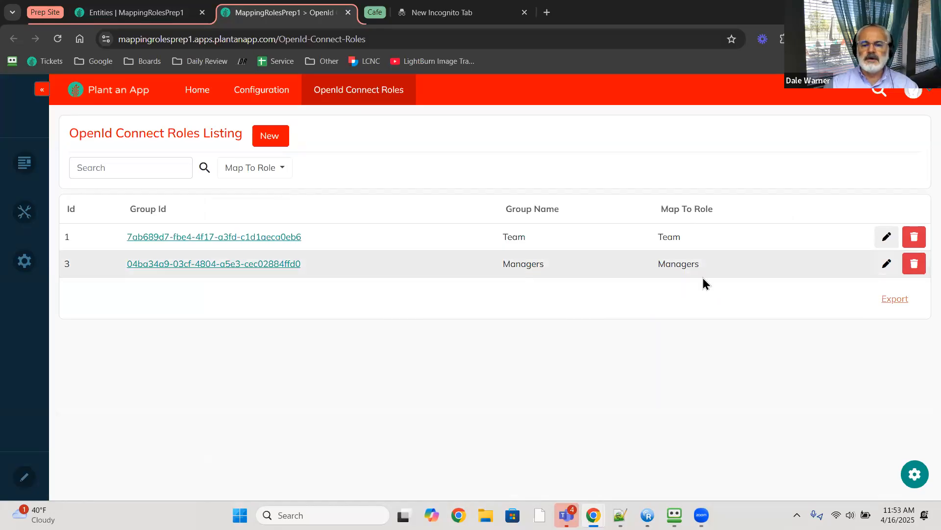
left_click_drag(300, 263, 127, 266)
key("ctrl+c")
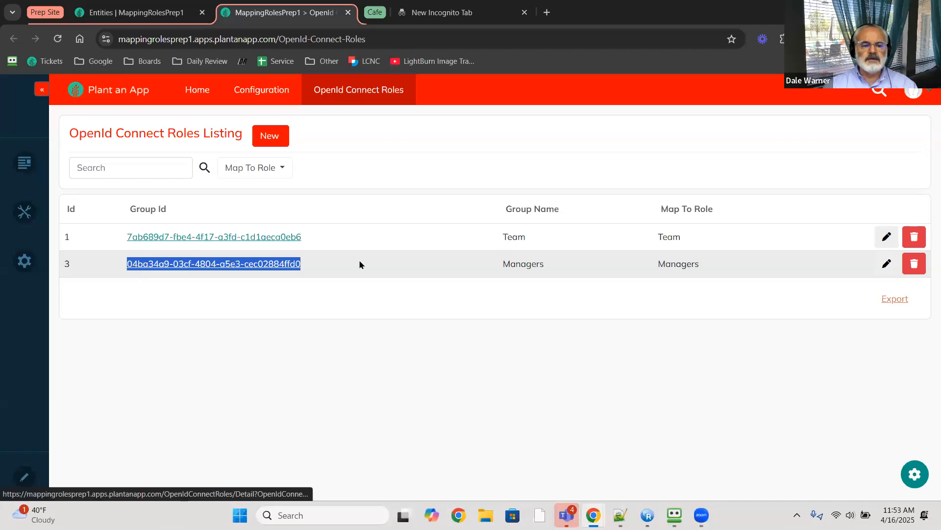
left_click(271, 143)
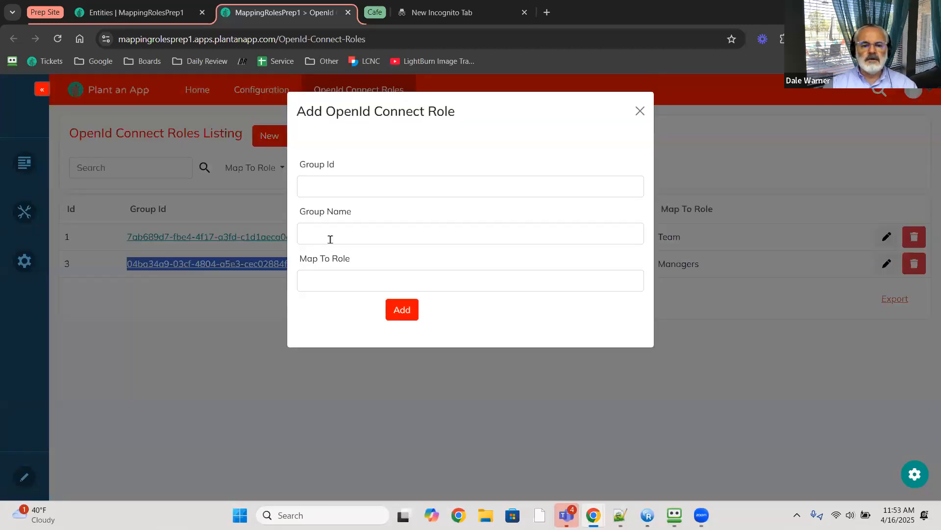
left_click(348, 184)
key("ctrl+v")
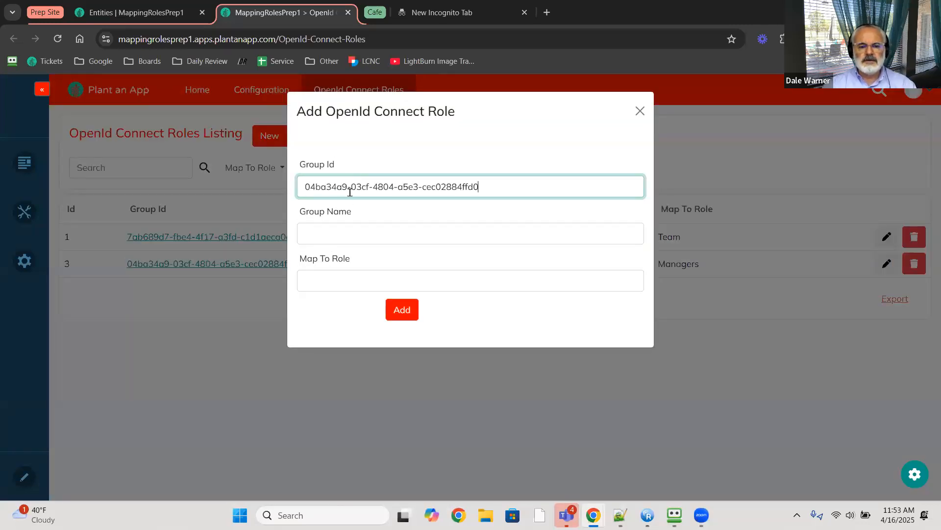
left_click(368, 232)
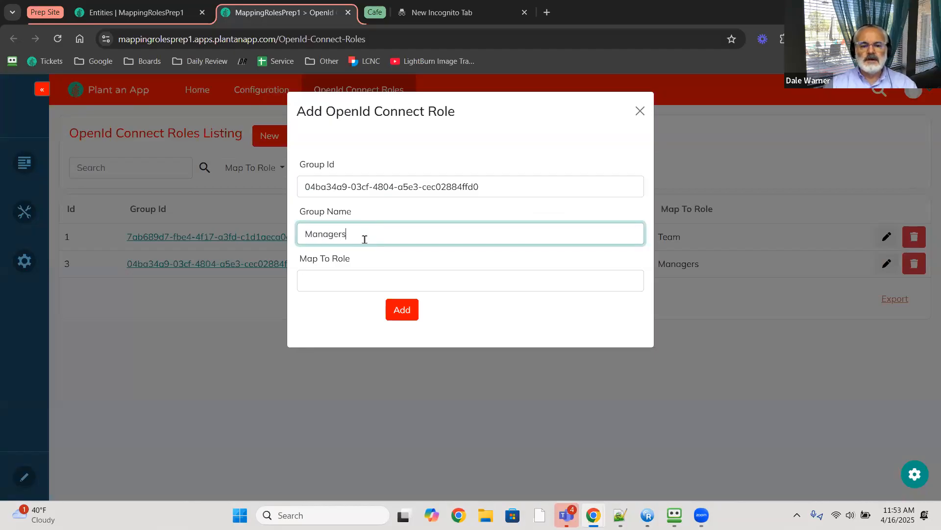
left_click(367, 278)
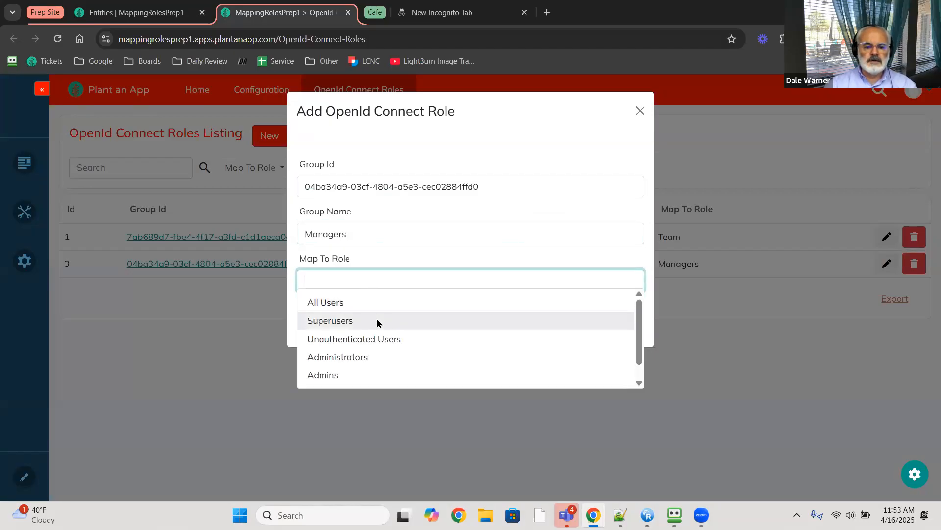
scroll(377, 357, "down", 1)
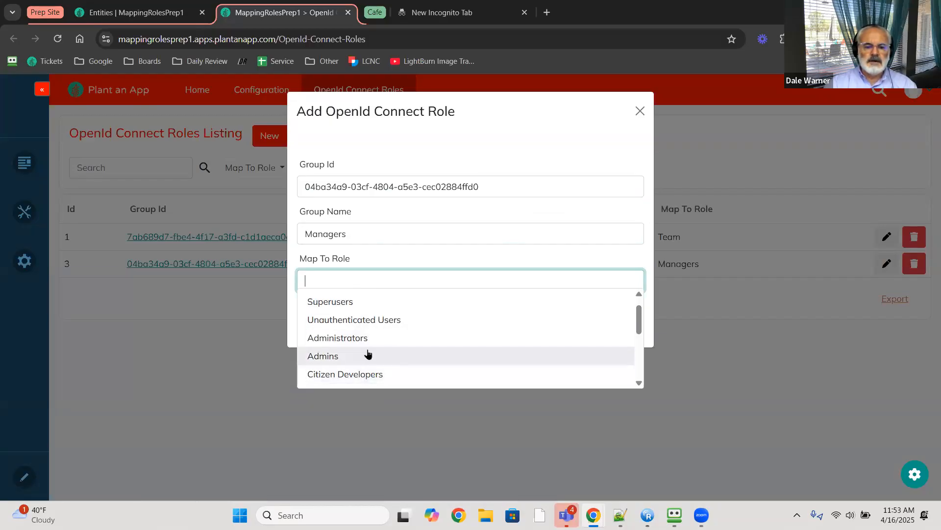
left_click(357, 340)
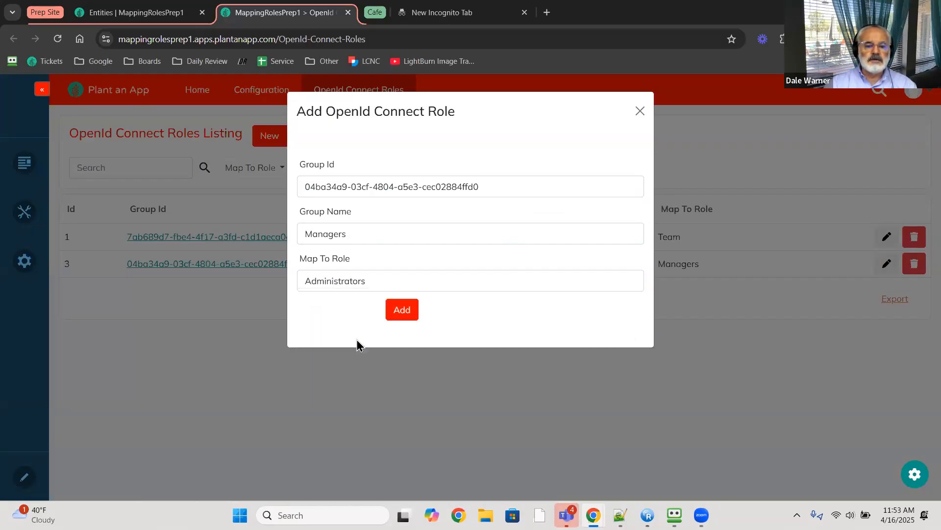
left_click(410, 316)
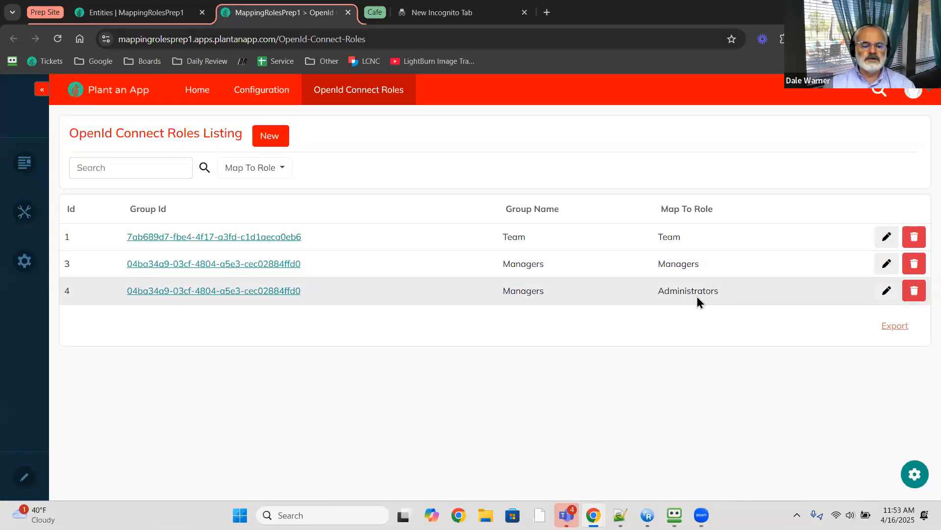
- Sign out of the prep site and sign back in with the Microsoft account
key("alt+Tab")
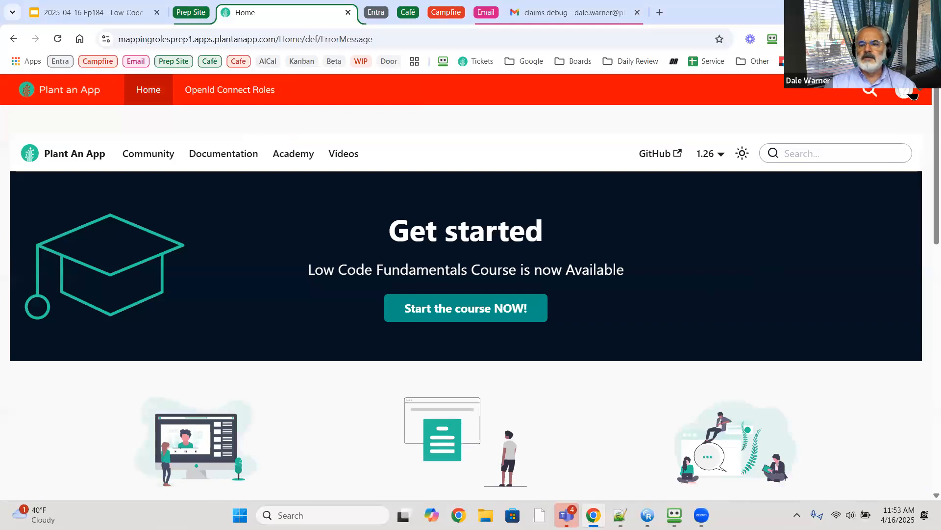
left_click(913, 95)
left_click(772, 194)
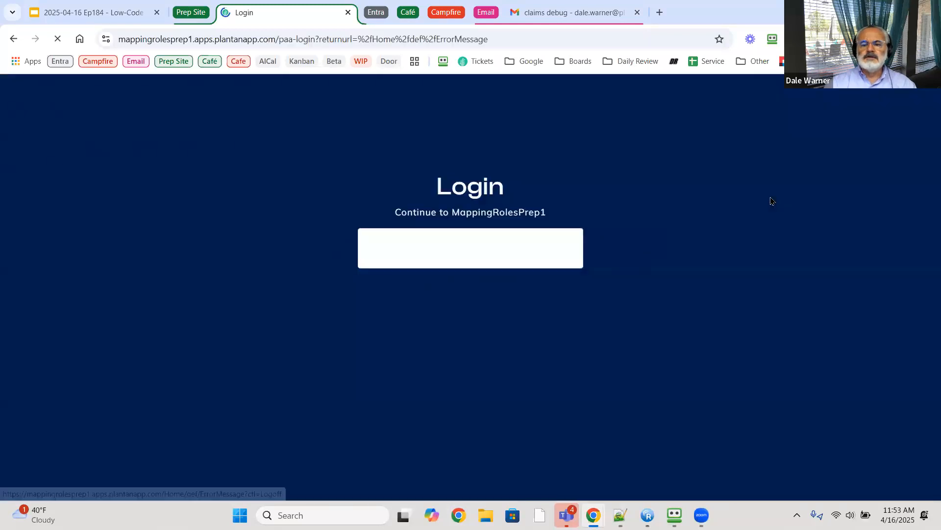
left_click(555, 284)
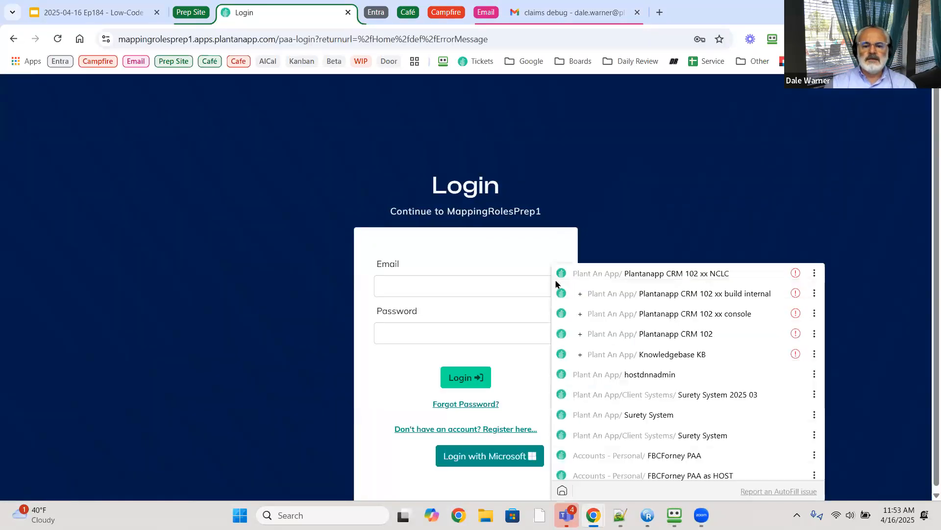
left_click(564, 273)
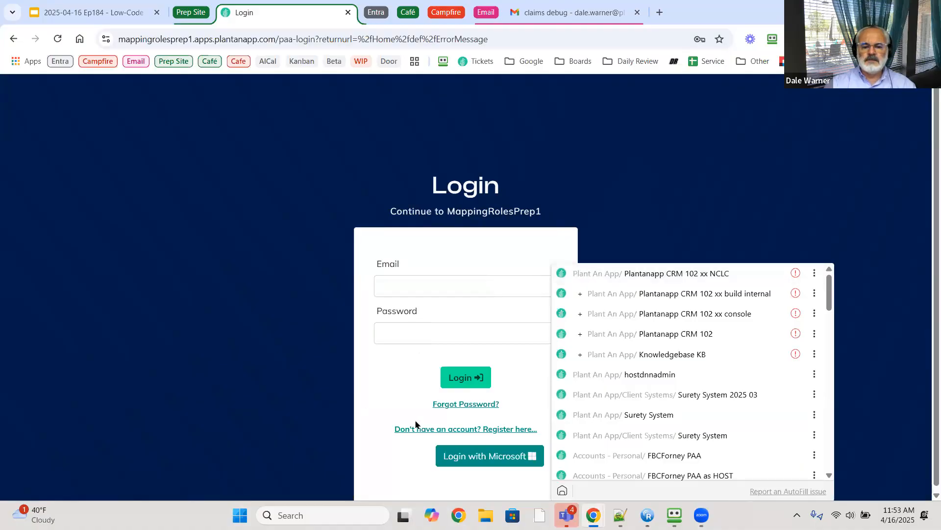
left_click(464, 456)
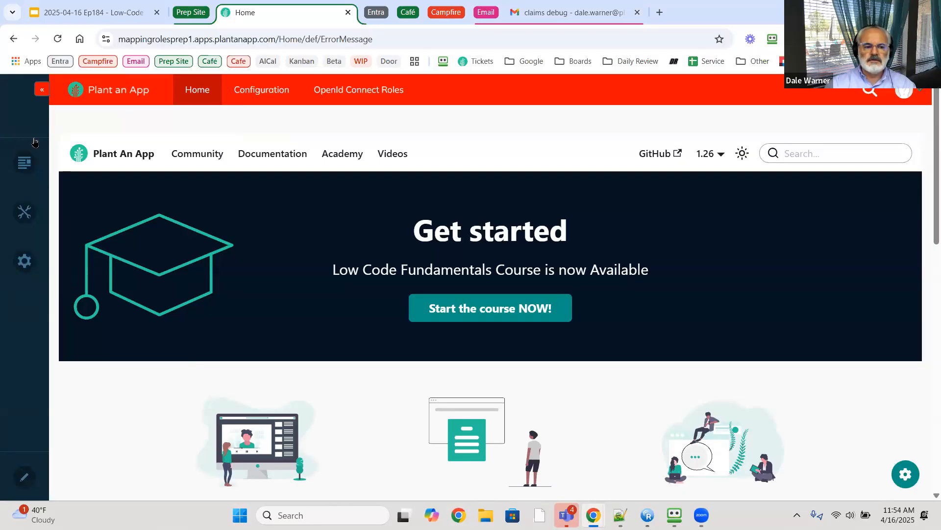
- Recheck the user's roles, still only Managers, Team and Users, and return to the Users list
key("alt+Tab")
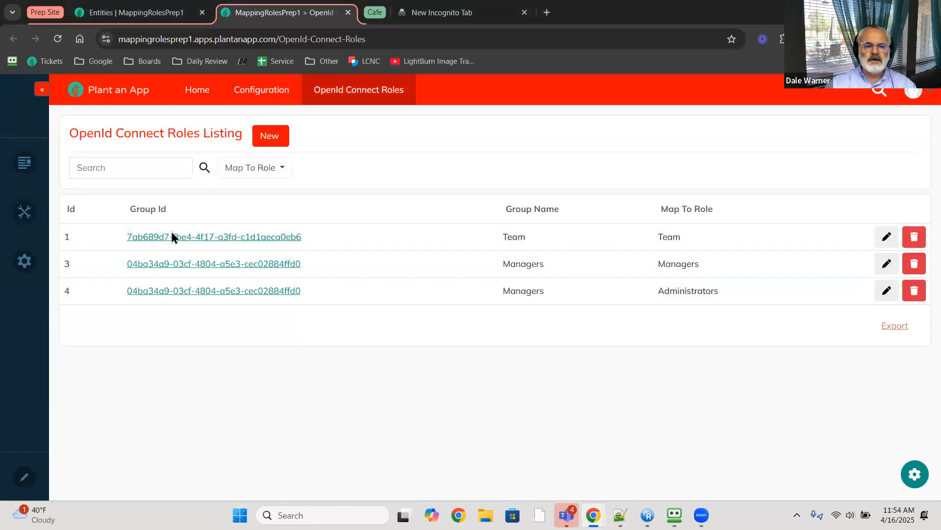
left_click(259, 96)
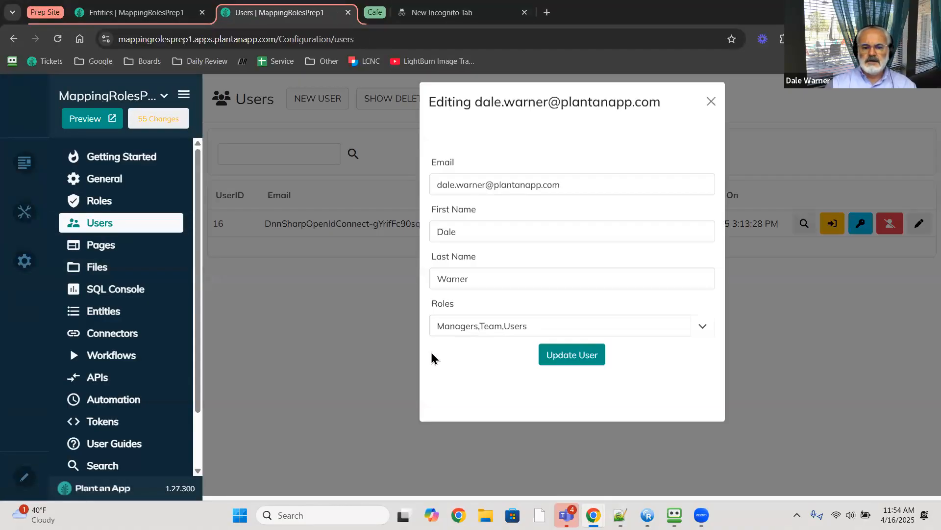
left_click(374, 354)
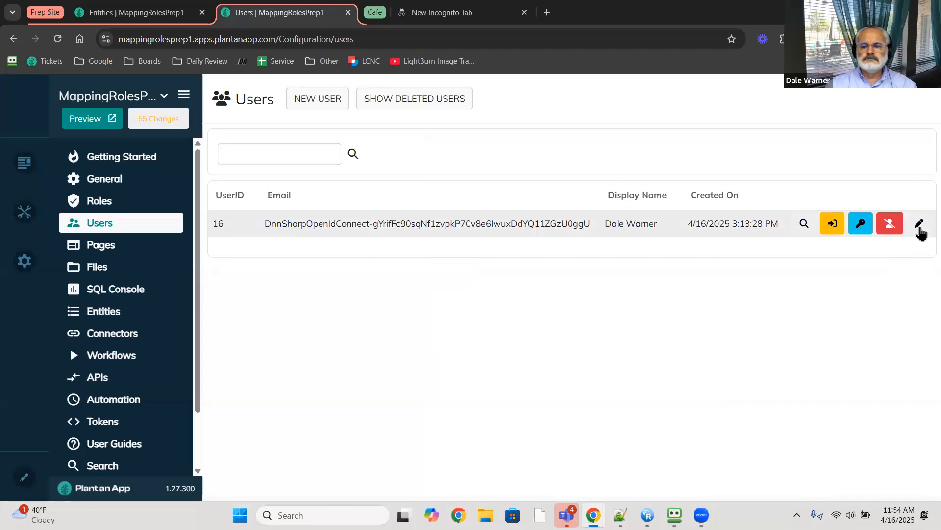
left_click(919, 225)
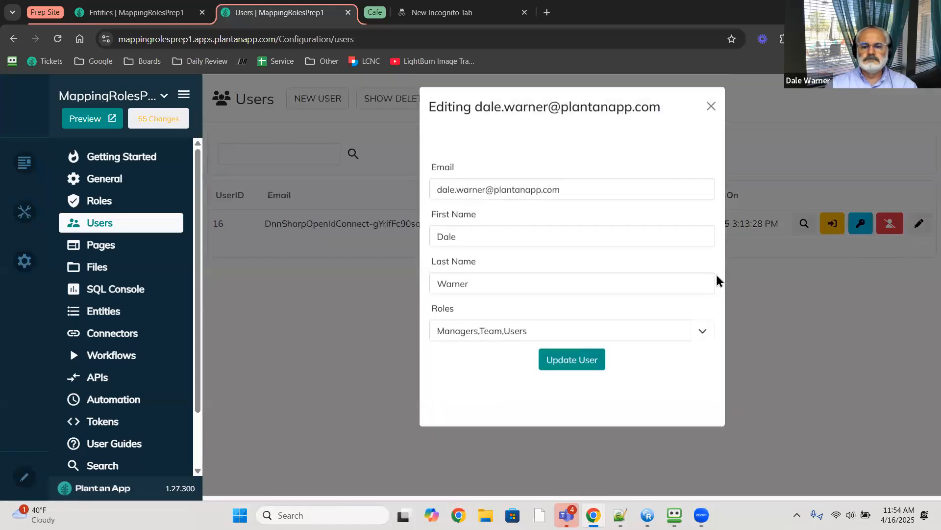
left_click(703, 335)
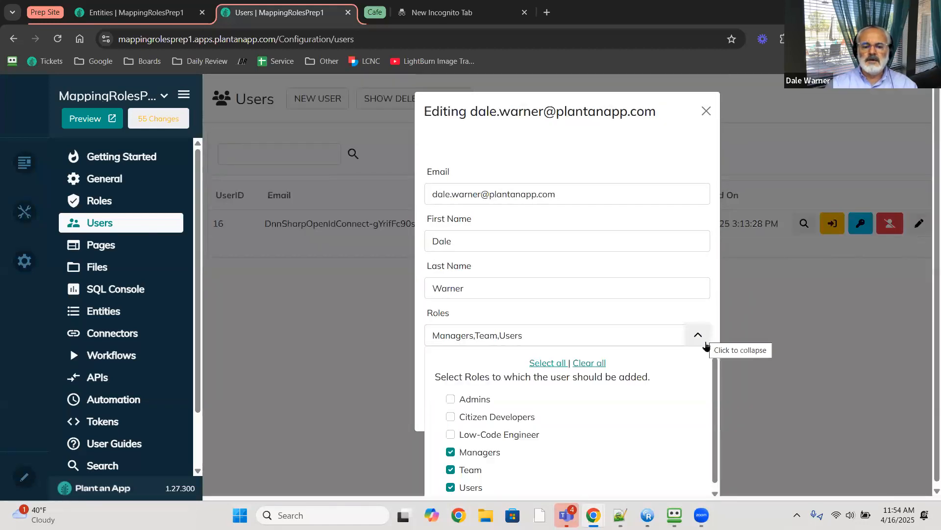
left_click(220, 265)
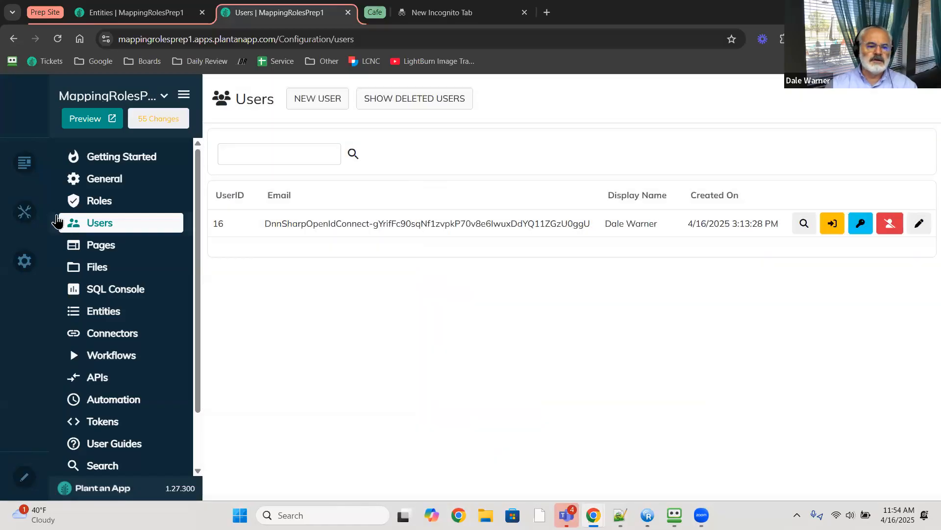
mouse_move(31, 168)
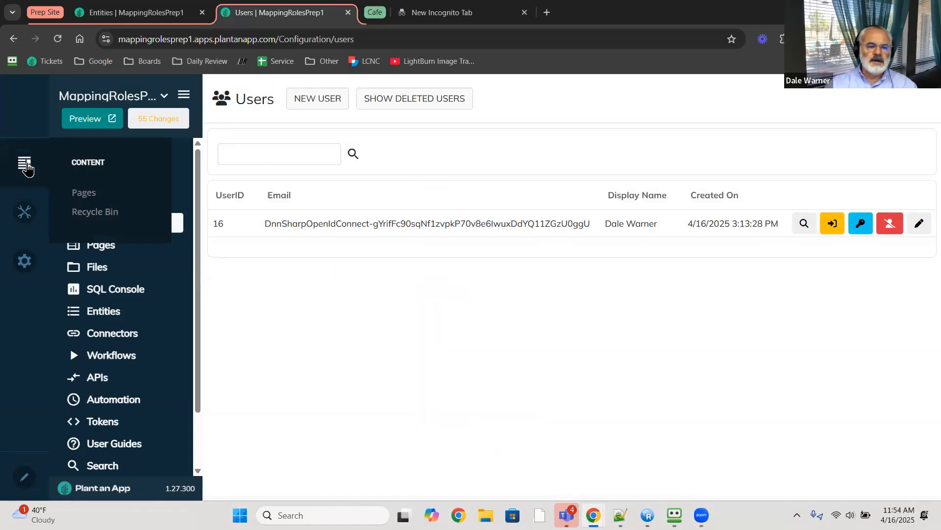
mouse_move(24, 211)
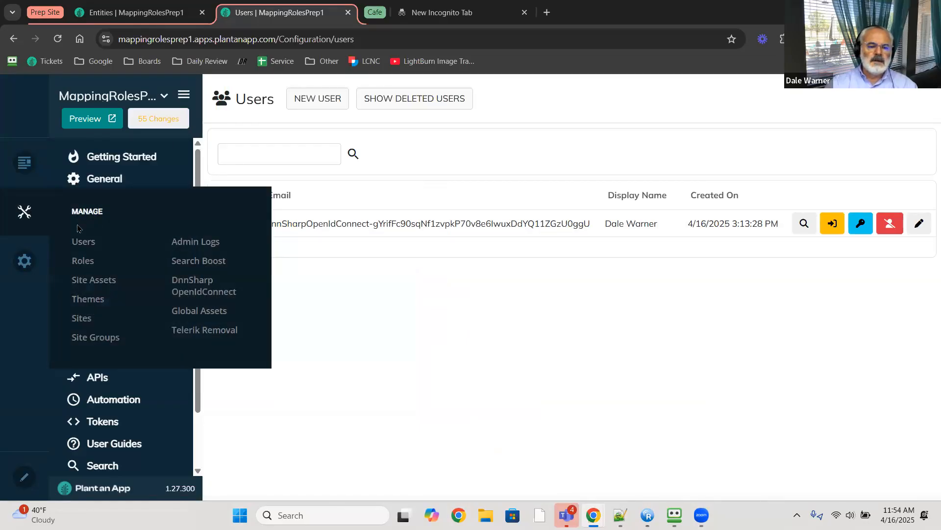
left_click(89, 244)
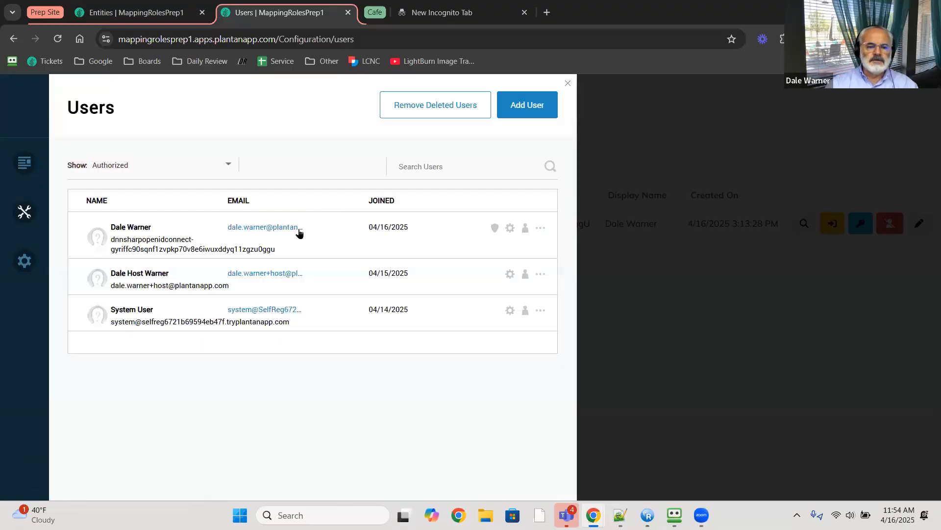
left_click(494, 229)
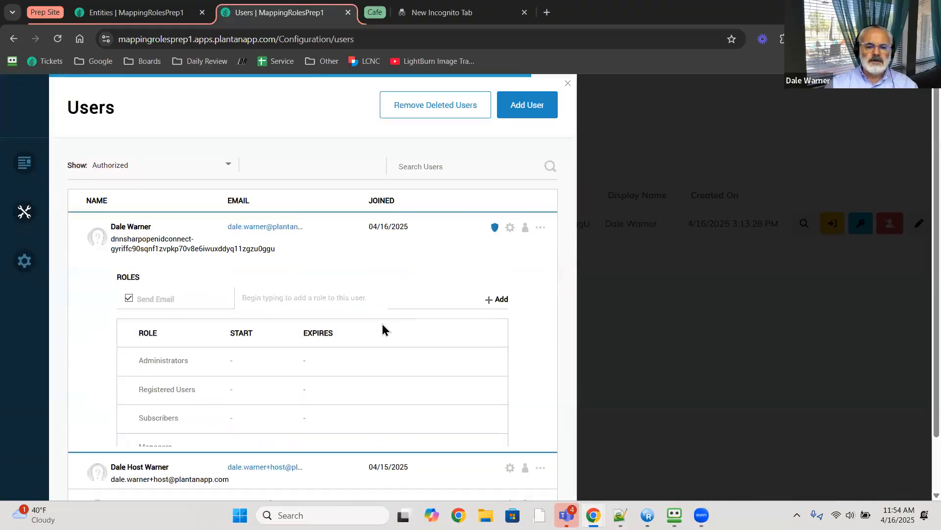
scroll(280, 367, "down", 3)
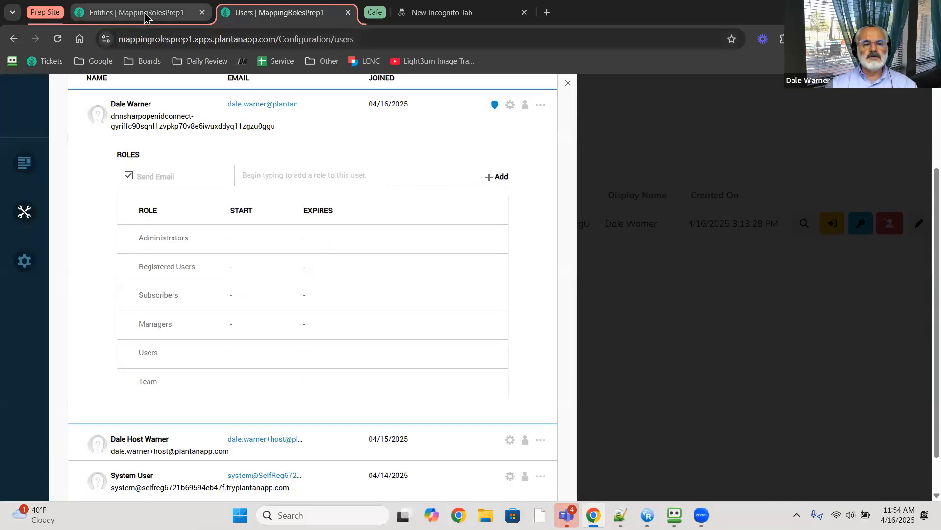
left_click(568, 83)
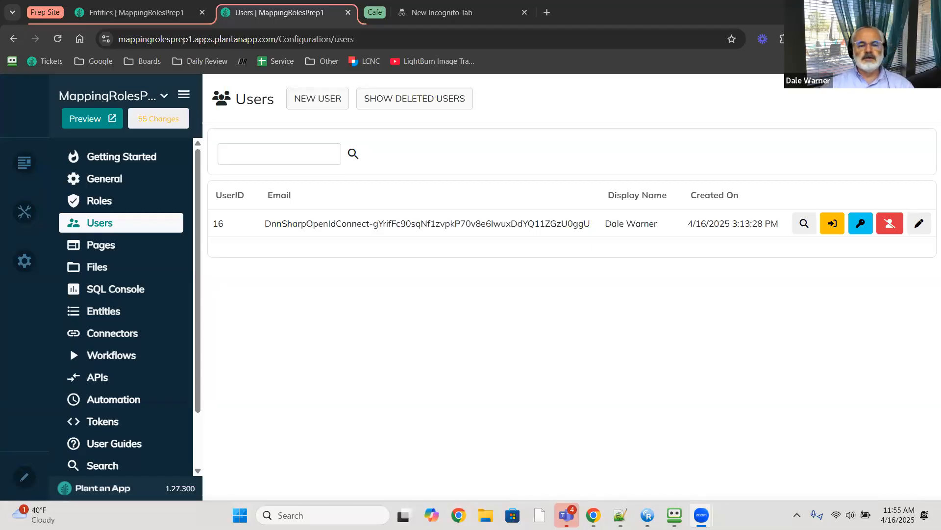
- Open Manage > DnnSharp OpenIdConnect and expand the Microsoft AD #1 provider settings
left_click(161, 13)
mouse_move(24, 212)
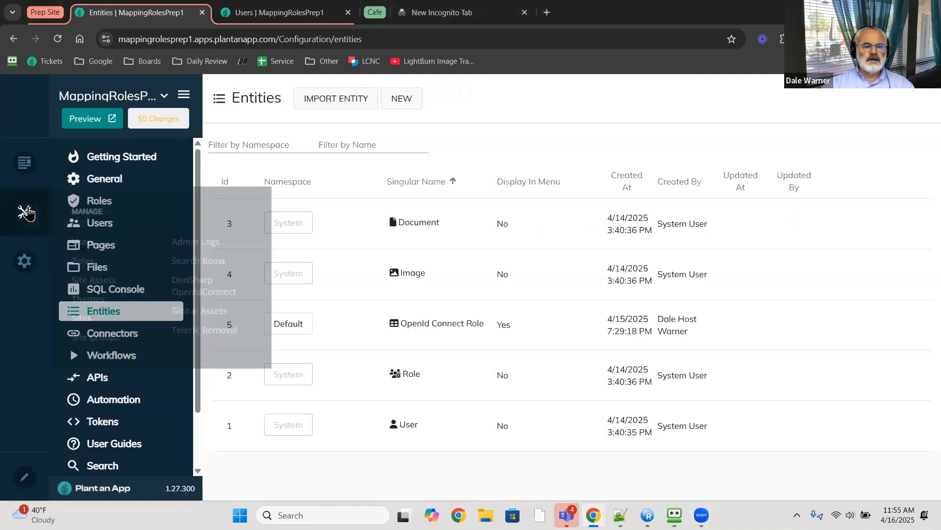
left_click(227, 292)
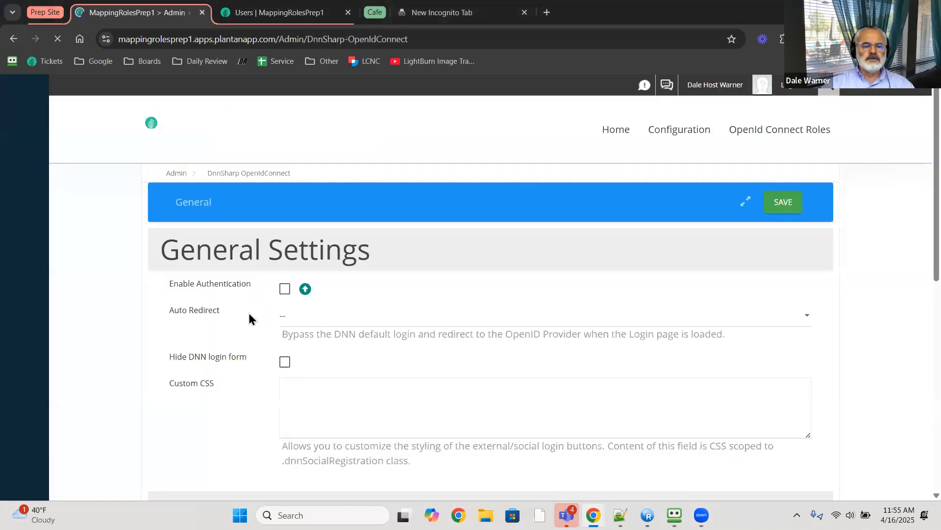
scroll(245, 338, "down", 5)
left_click(223, 305)
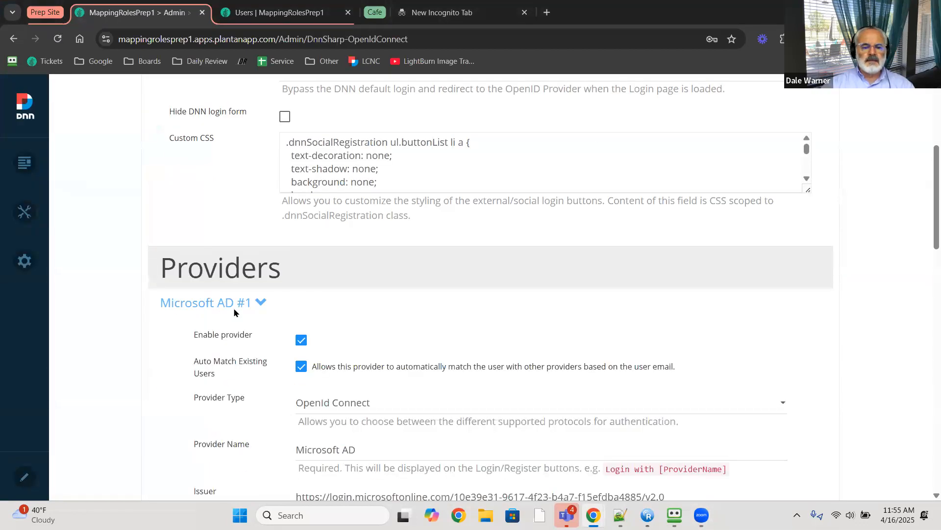
- Inspect the Microsoft AD #1 provider's Scopes field, then return to the Users tab
scroll(295, 318, "down", 2)
scroll(343, 353, "down", 4)
left_click(390, 309)
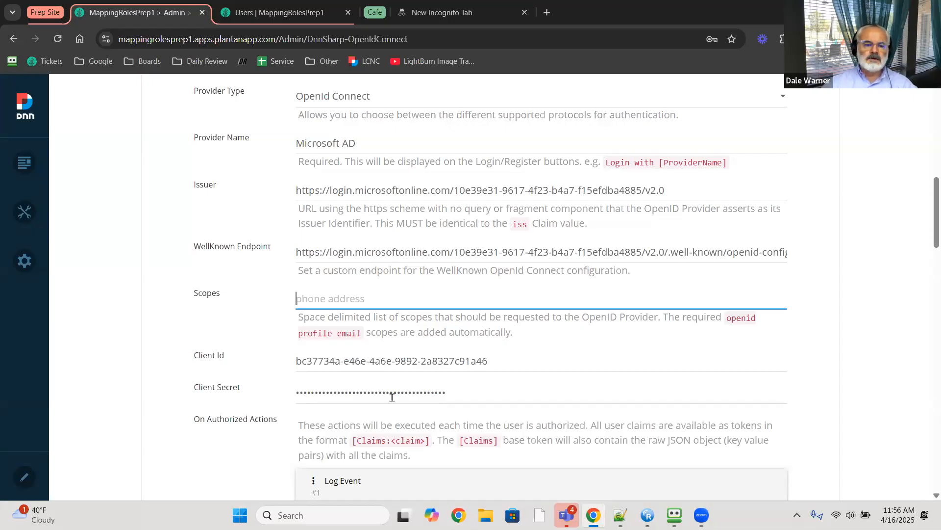
scroll(383, 343, "up", 1)
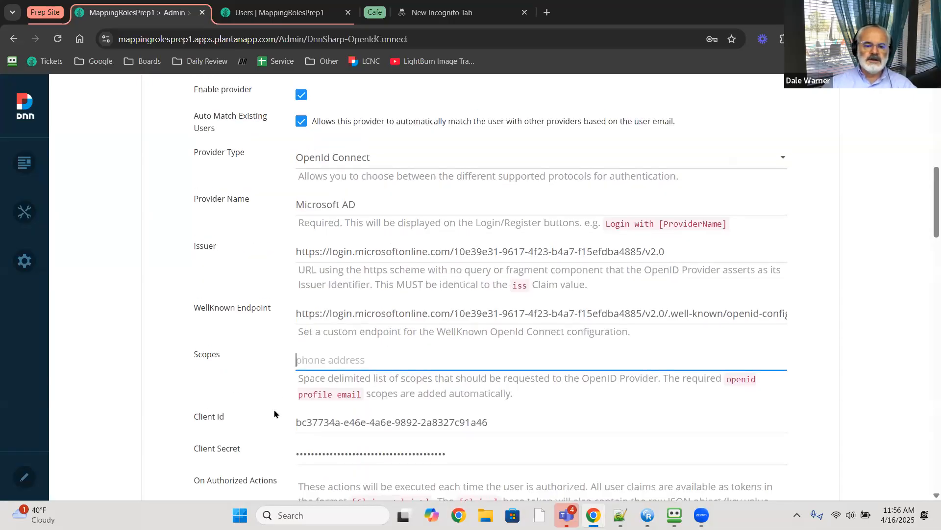
scroll(354, 429, "down", 1)
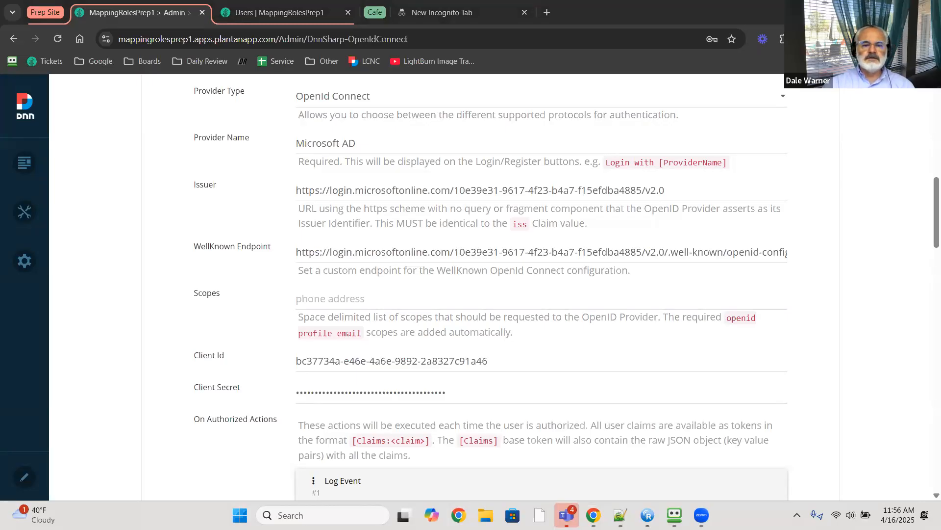
left_click(290, 19)
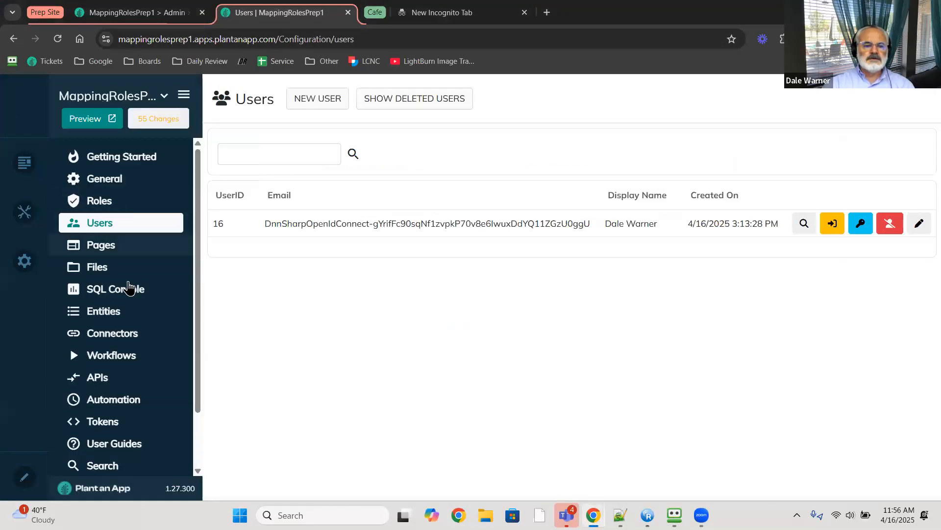
- Edit workflow #2, OpenId Connect User Role Mapping, viewing its Input tab then Process diagram
left_click(192, 362)
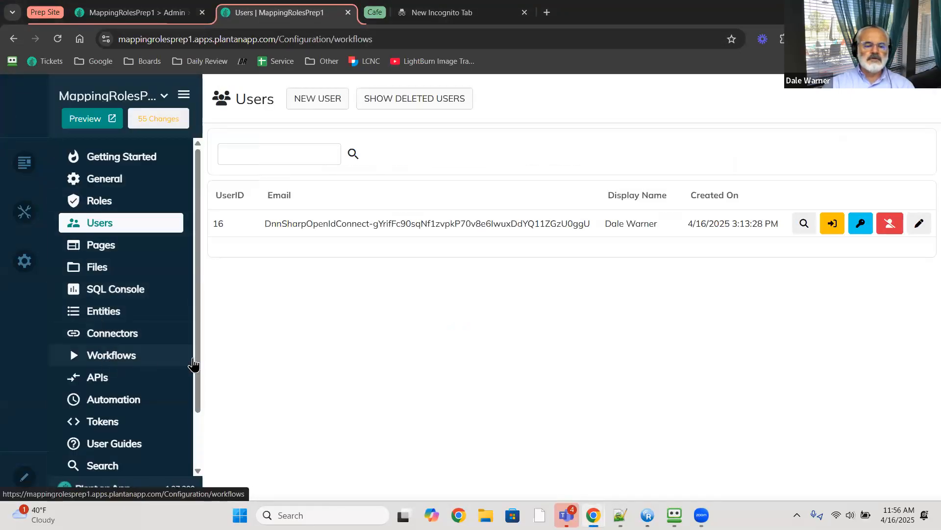
mouse_move(839, 256)
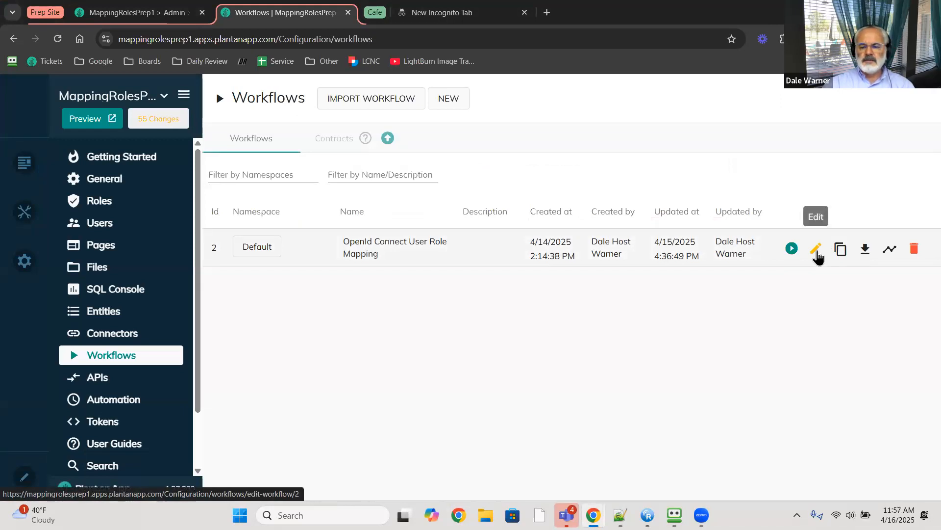
left_click(816, 253)
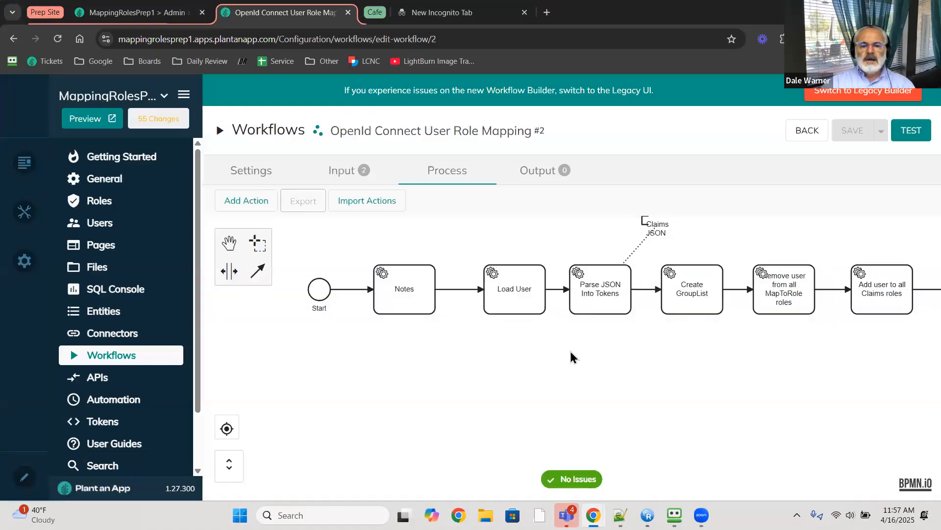
left_click(344, 171)
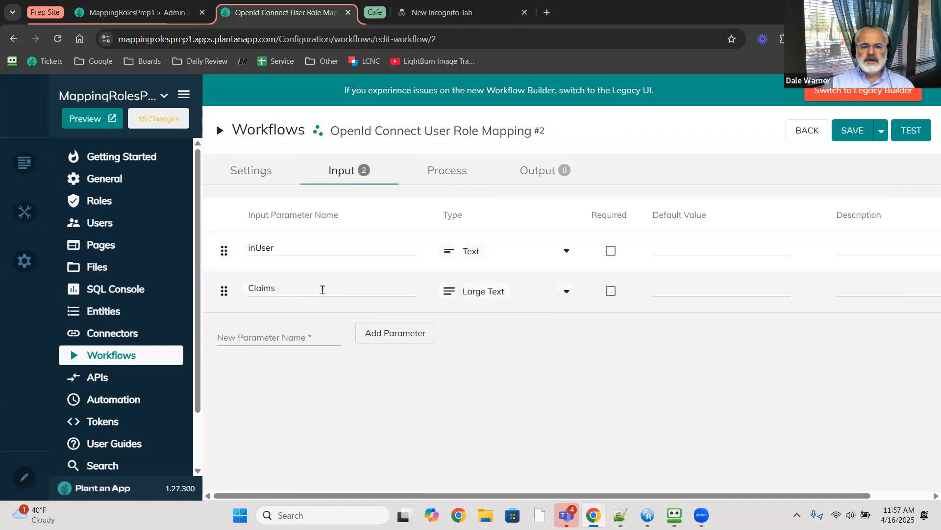
left_click(460, 169)
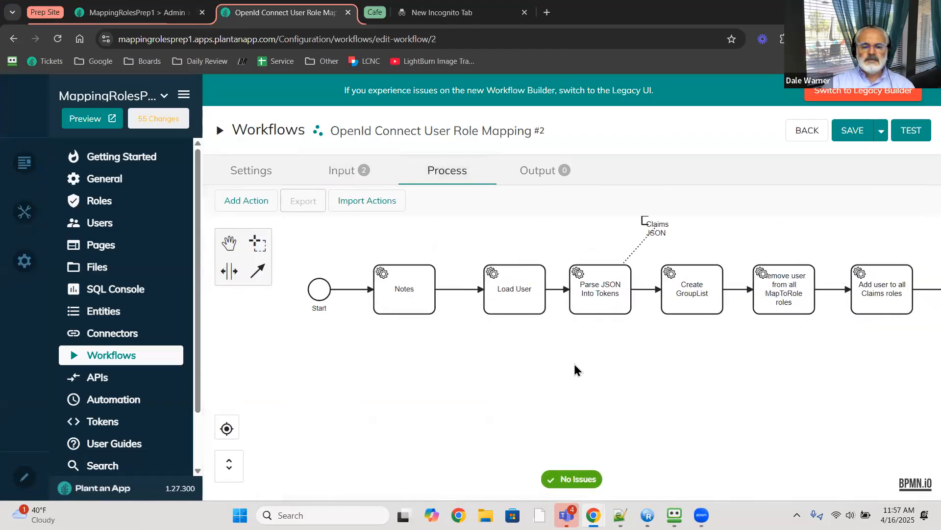
left_click(414, 294)
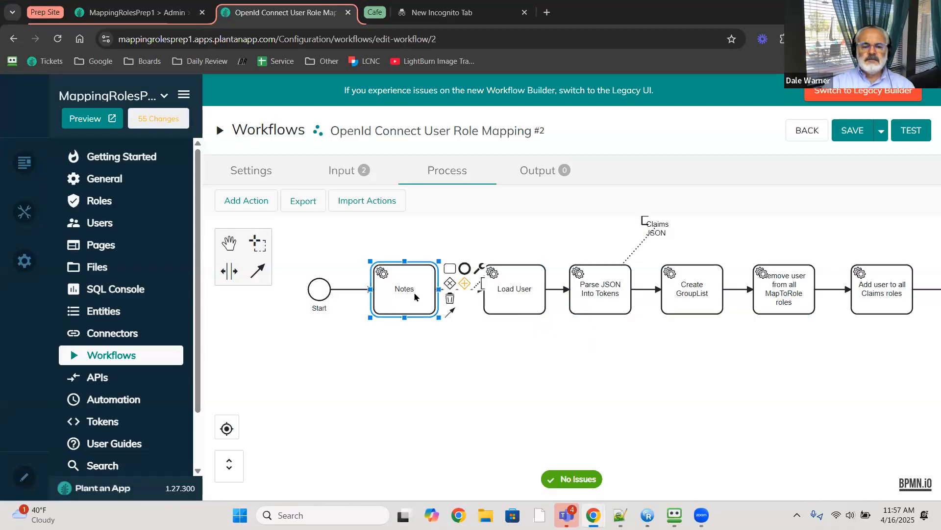
double_click(413, 292)
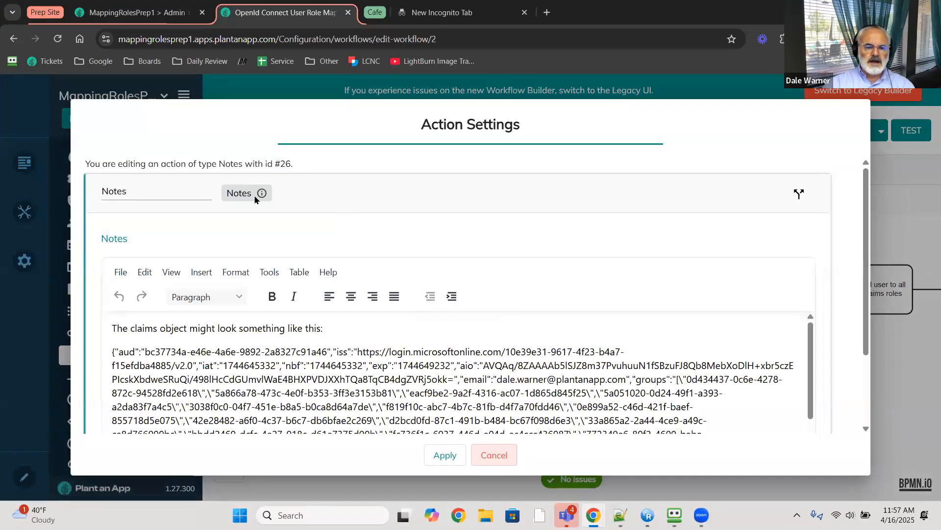
mouse_move(261, 195)
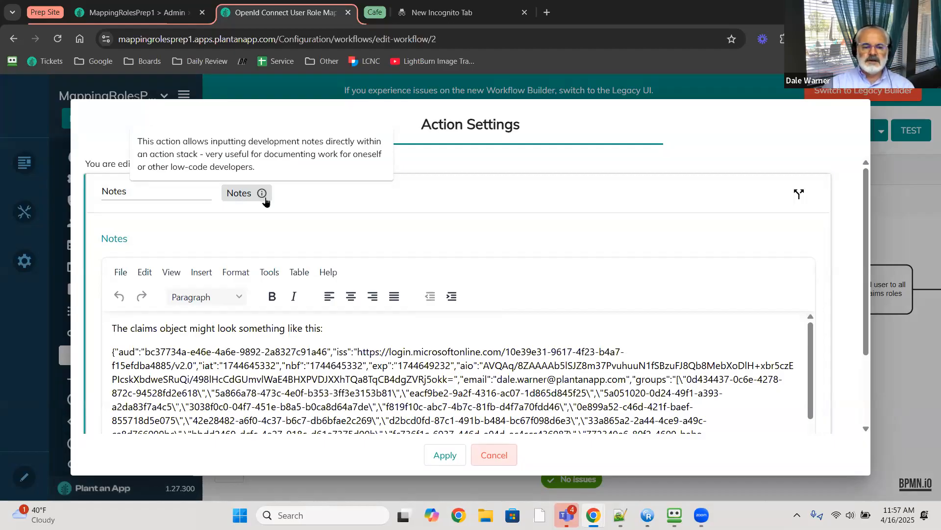
scroll(575, 268, "down", 1)
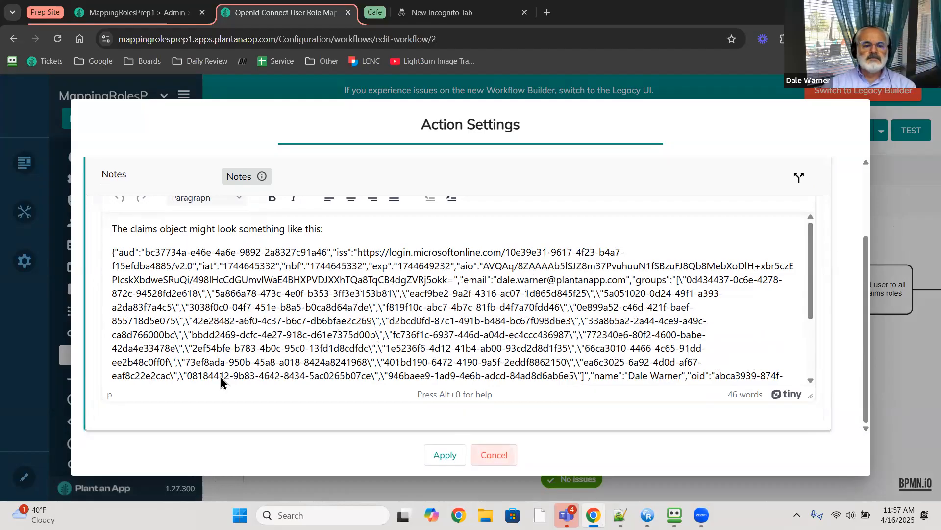
left_click(494, 455)
left_click_drag(499, 350, 407, 366)
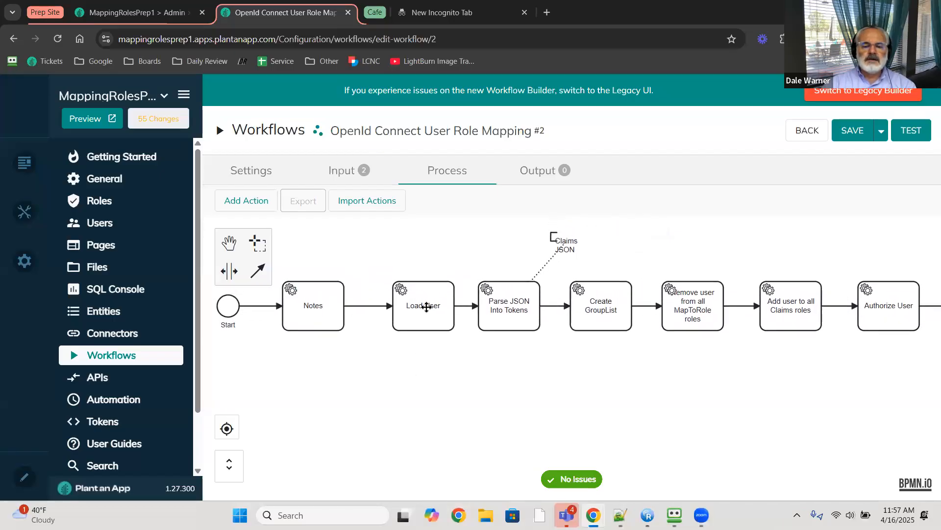
double_click(427, 307)
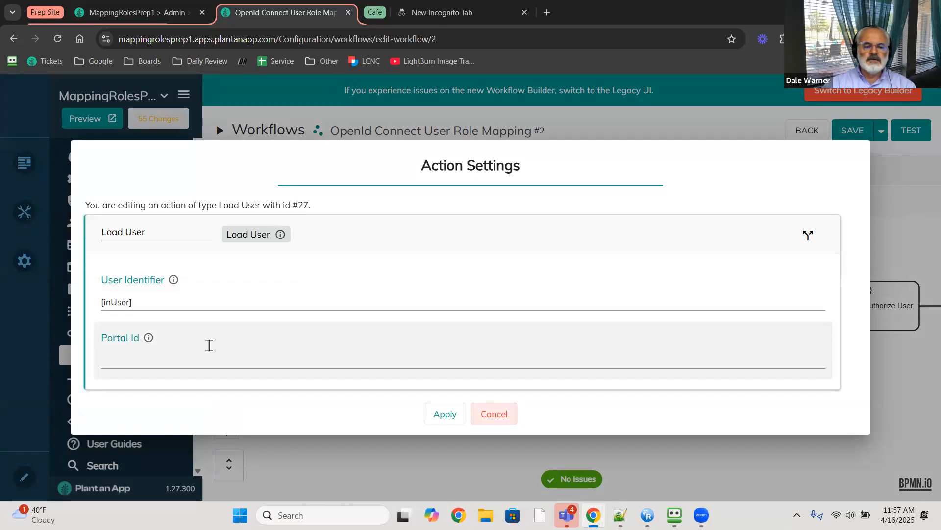
left_click_drag(149, 304, 103, 353)
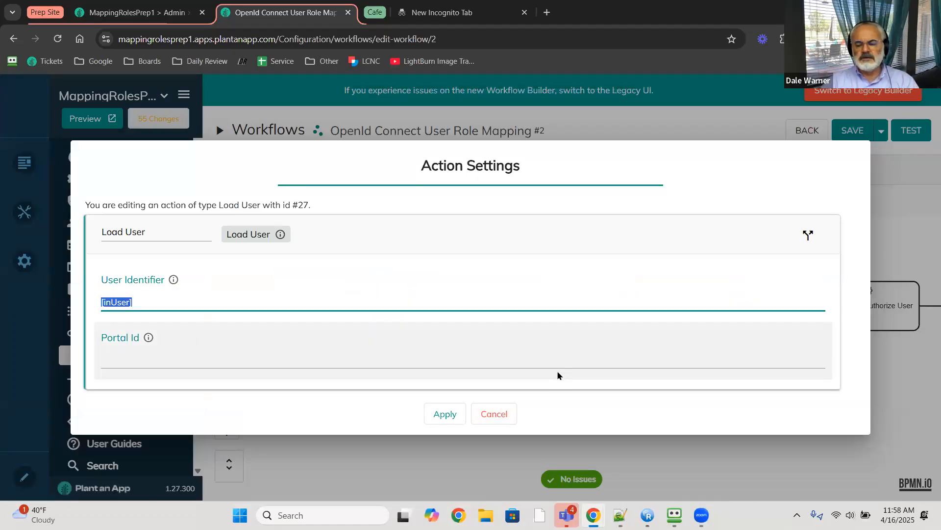
left_click(503, 414)
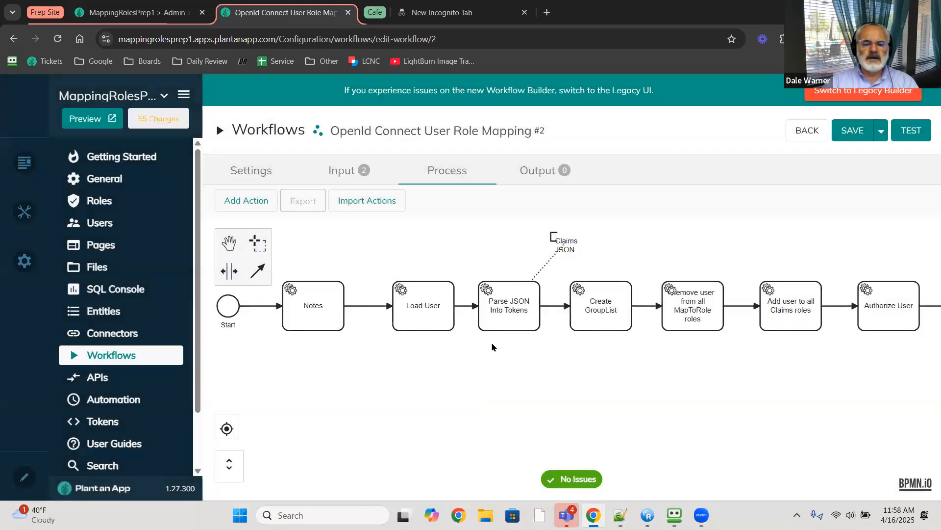
double_click(507, 318)
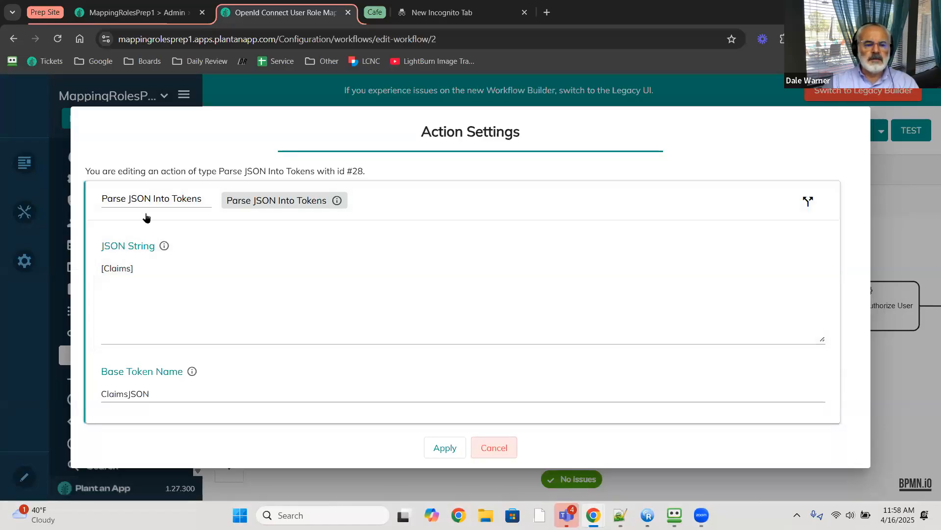
left_click_drag(87, 268, 204, 332)
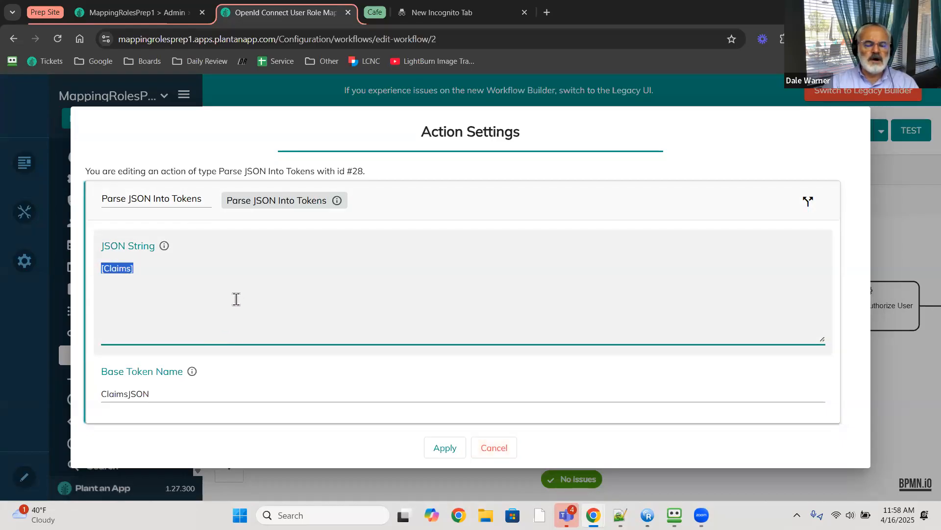
left_click_drag(93, 393, 147, 372)
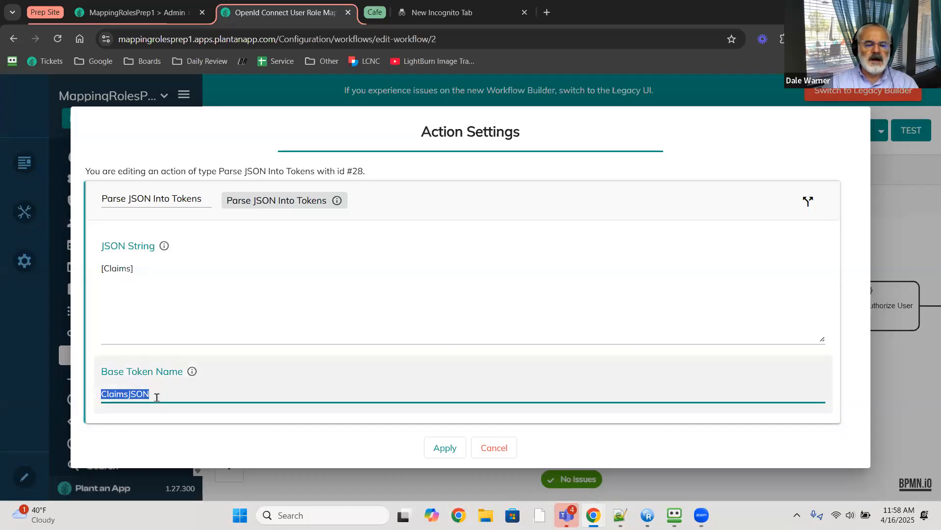
left_click(493, 454)
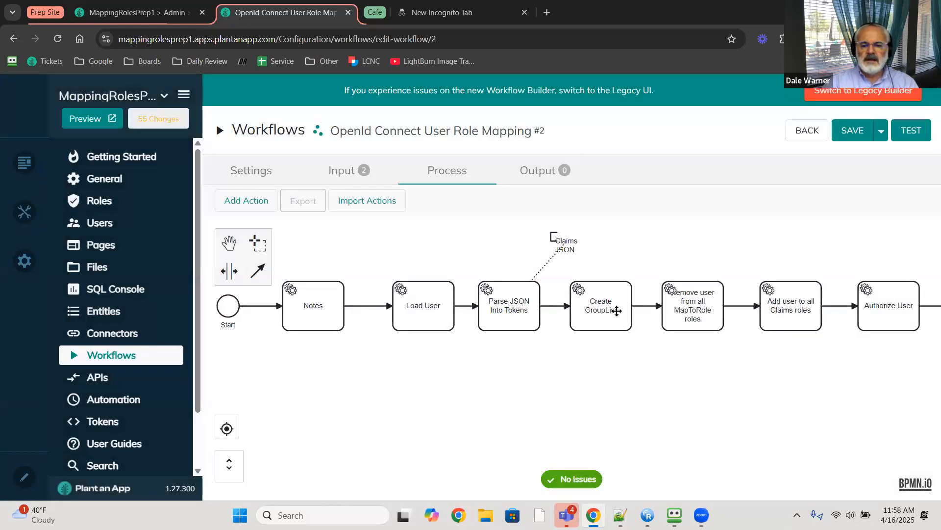
- Inspect Create GroupList's GroupList #30 action, its JSON Model and List Name, then cancel
double_click(607, 312)
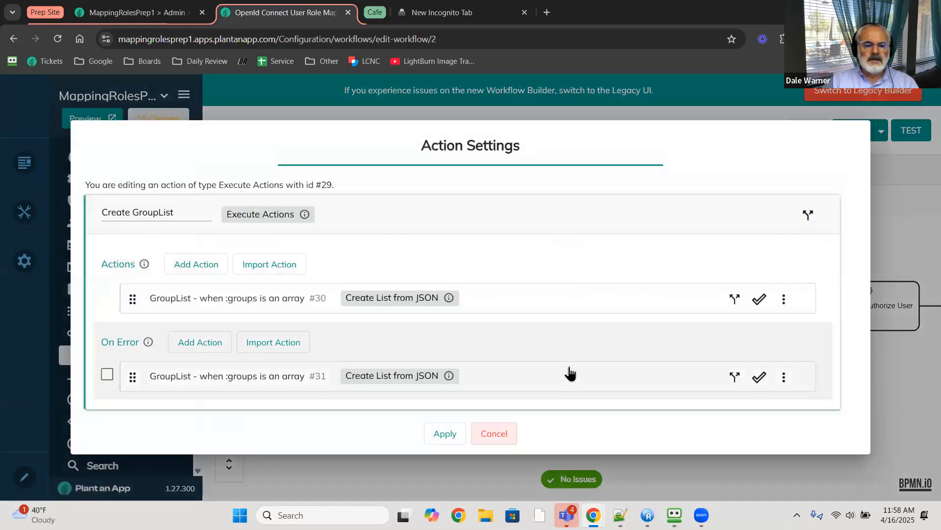
left_click(178, 308)
scroll(174, 307, "down", 4)
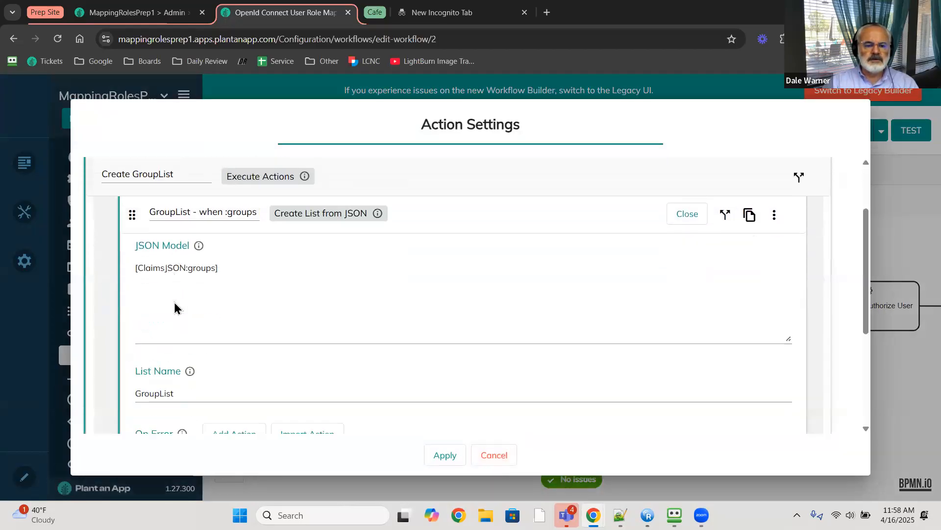
scroll(172, 308, "up", 3)
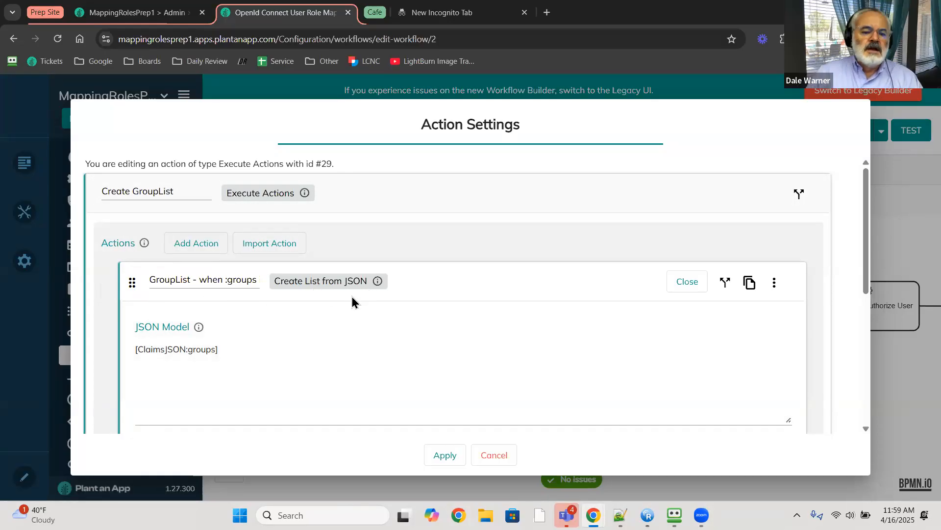
scroll(320, 326, "down", 1)
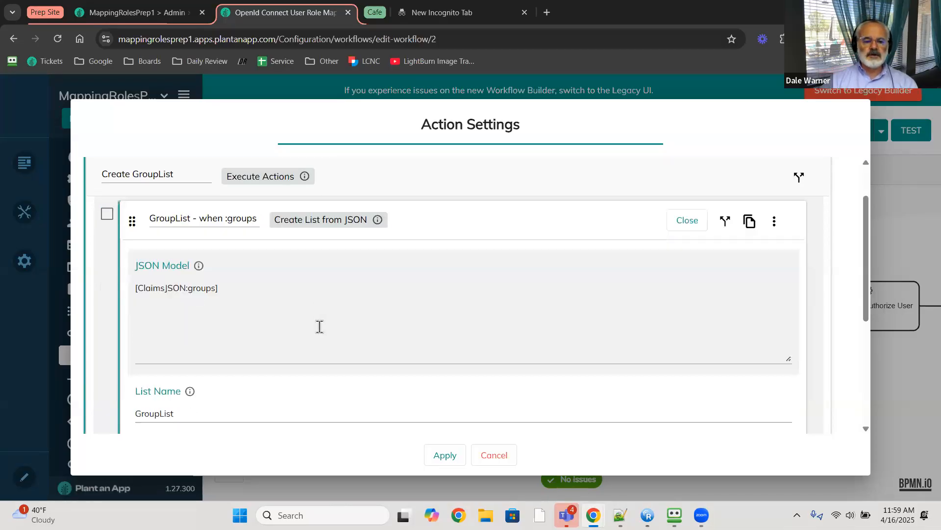
scroll(275, 343, "down", 1)
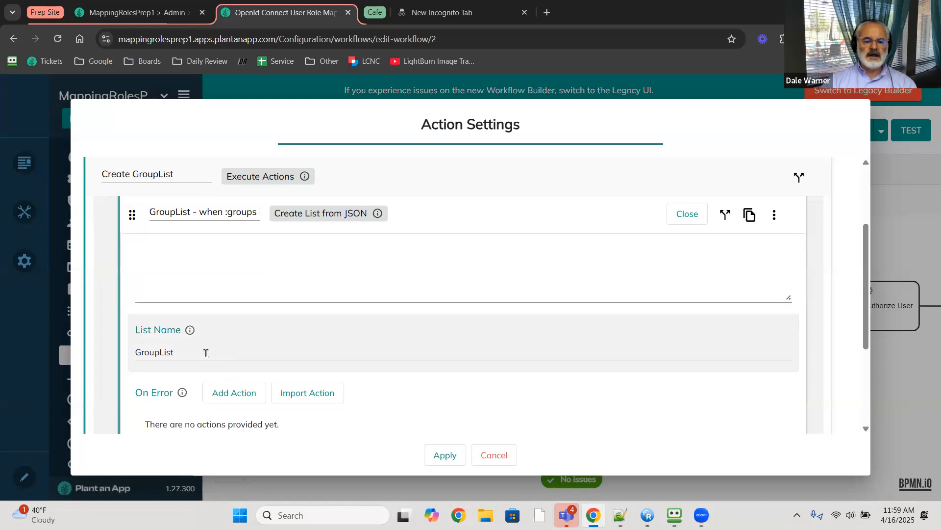
left_click(491, 455)
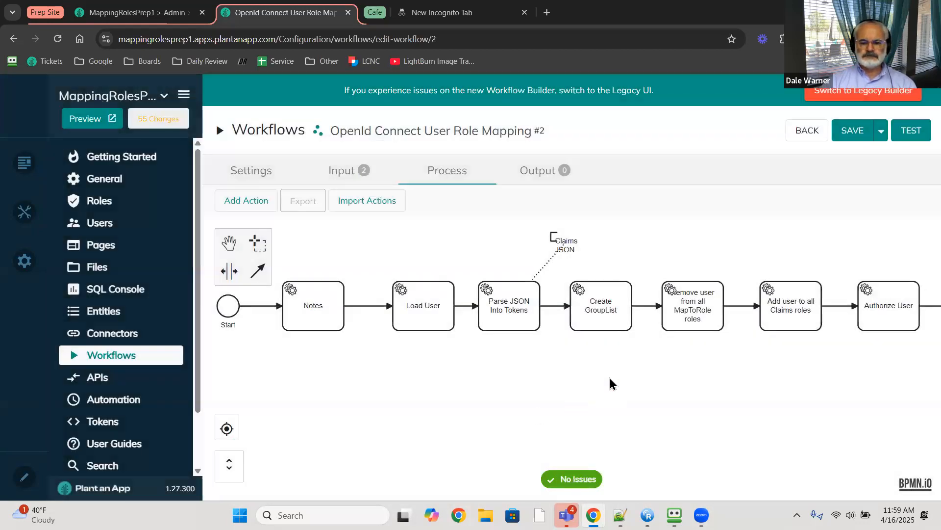
- Reopen Create GroupList, expand GroupList #30 again, and cancel without changes
scroll(657, 358, "right", 3)
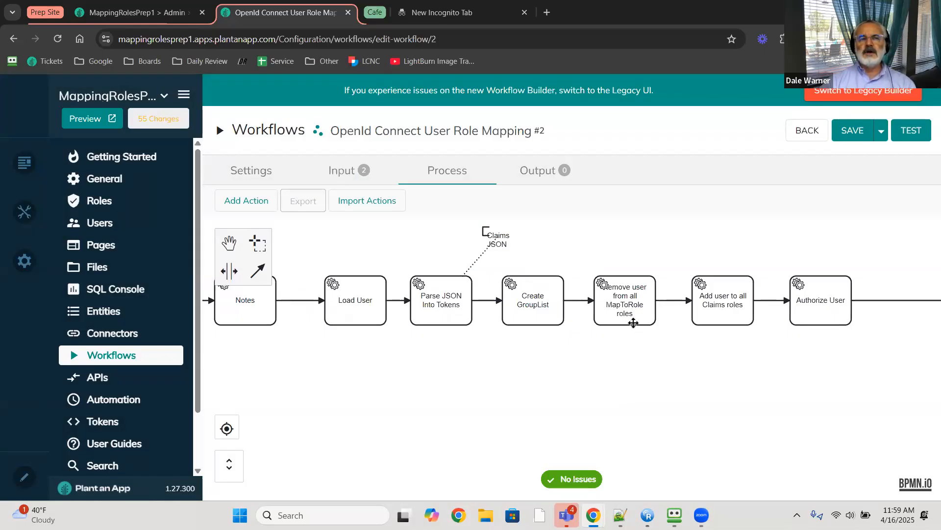
double_click(540, 307)
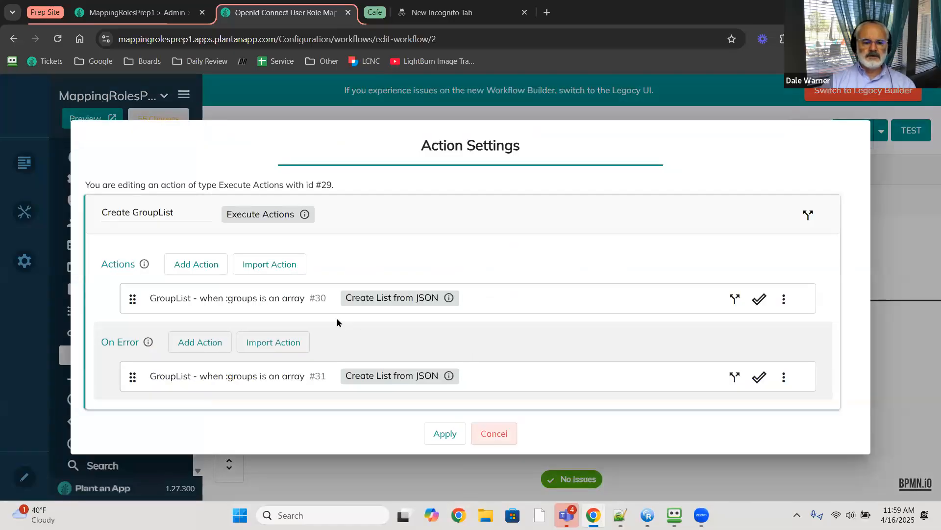
left_click(269, 300)
scroll(410, 408, "down", 1)
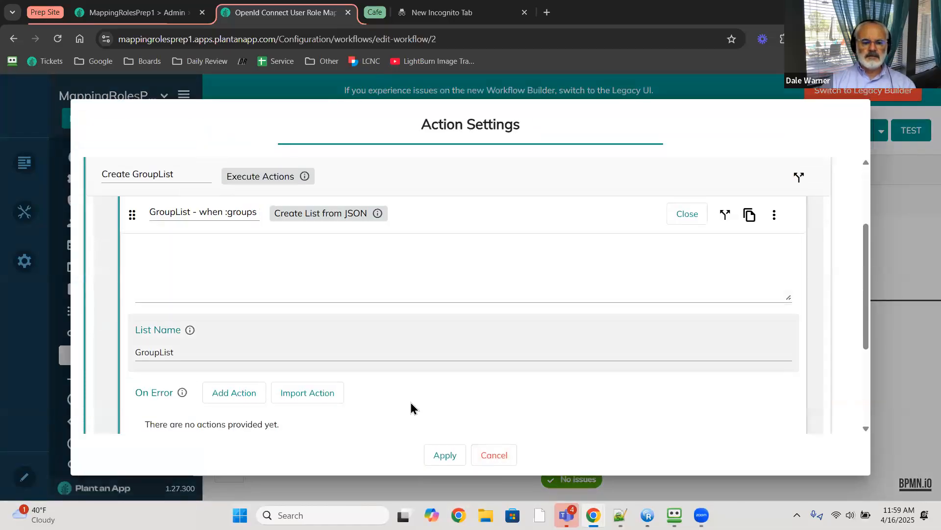
left_click(488, 457)
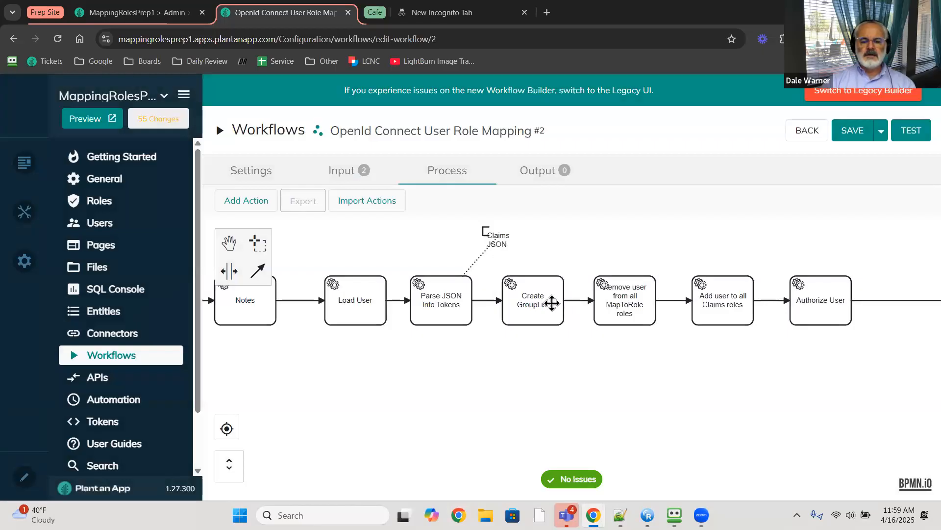
- Open the Remove user from all MapToRole roles step and read the UnmapList SQL query
double_click(621, 306)
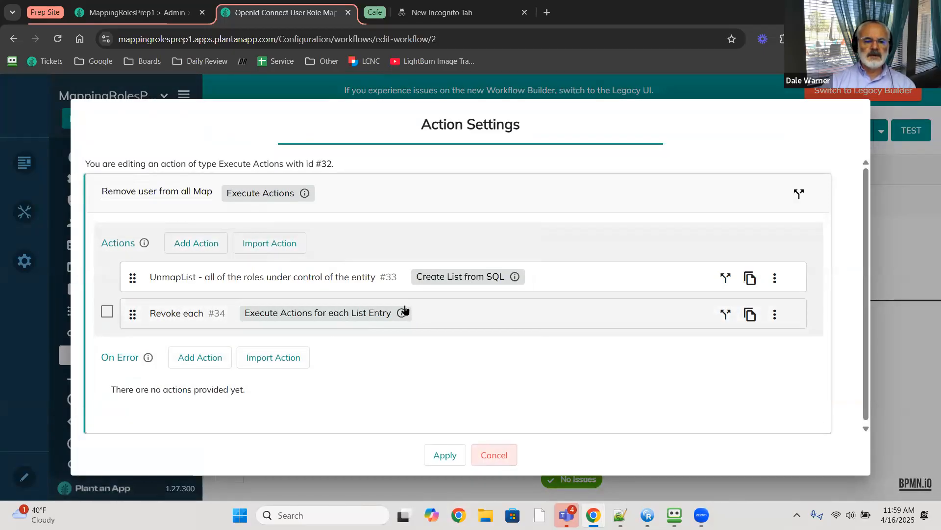
left_click(313, 282)
scroll(311, 280, "down", 3)
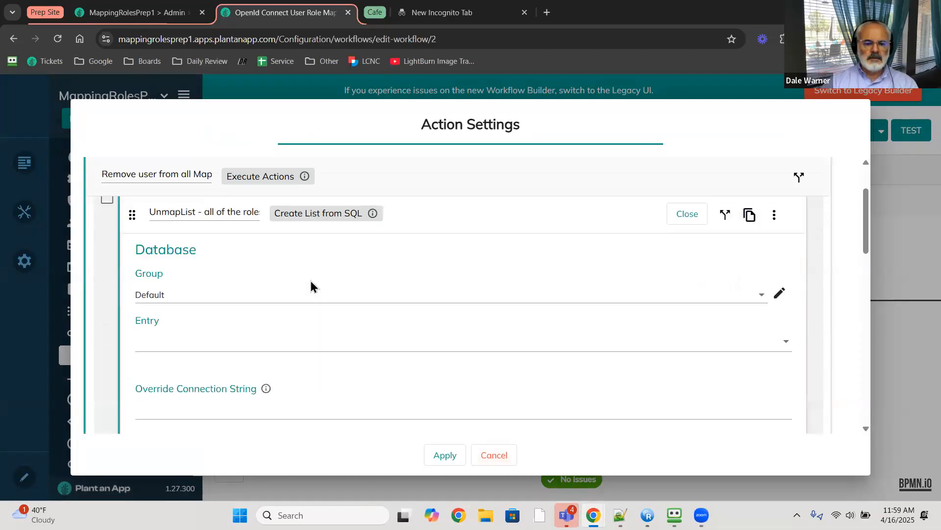
scroll(316, 326, "down", 5)
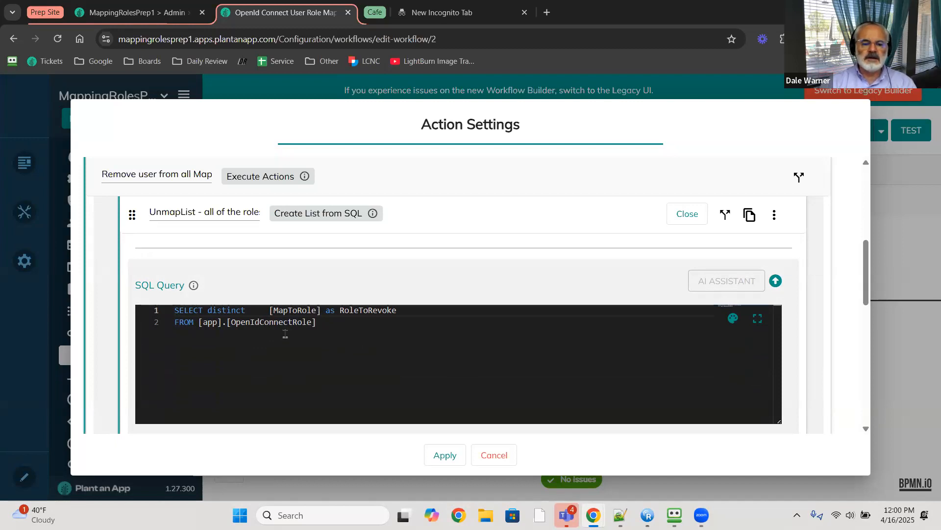
scroll(126, 294, "down", 6)
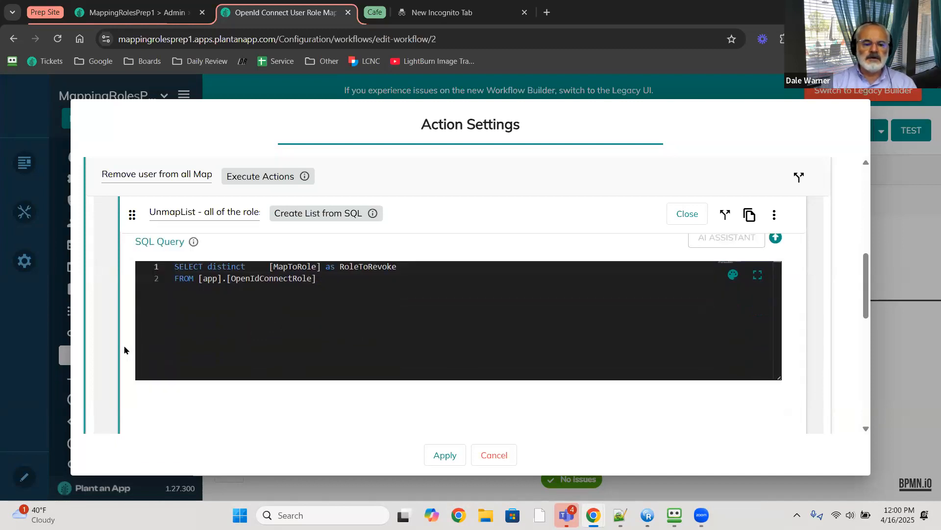
scroll(150, 369, "down", 1)
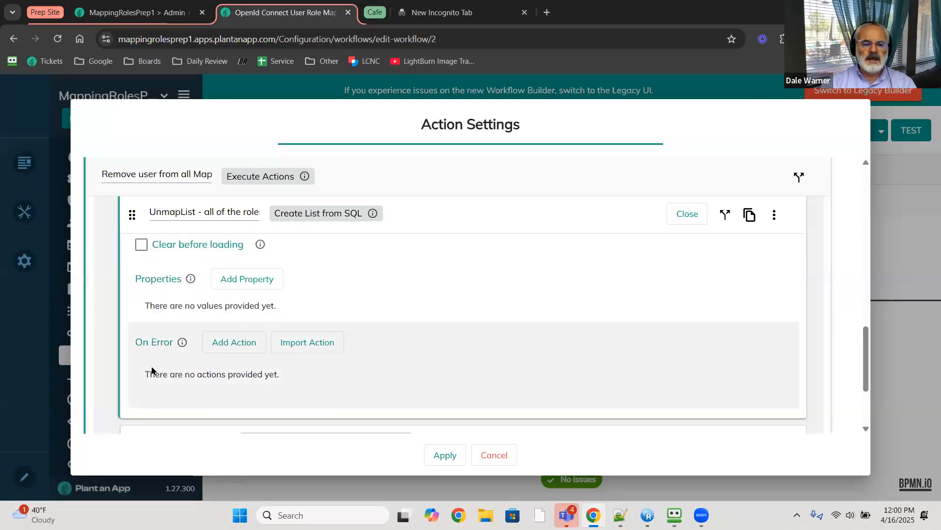
scroll(167, 362, "up", 2)
scroll(168, 362, "down", 3)
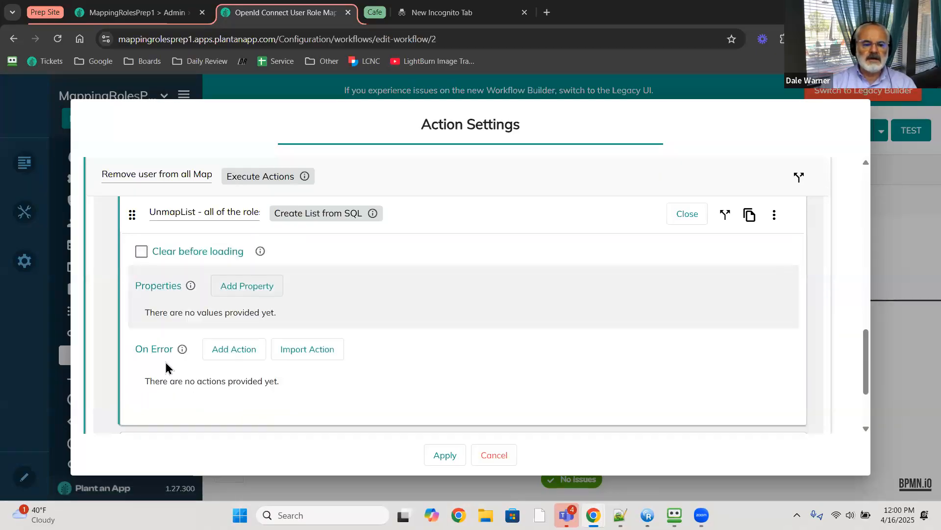
scroll(196, 345, "down", 1)
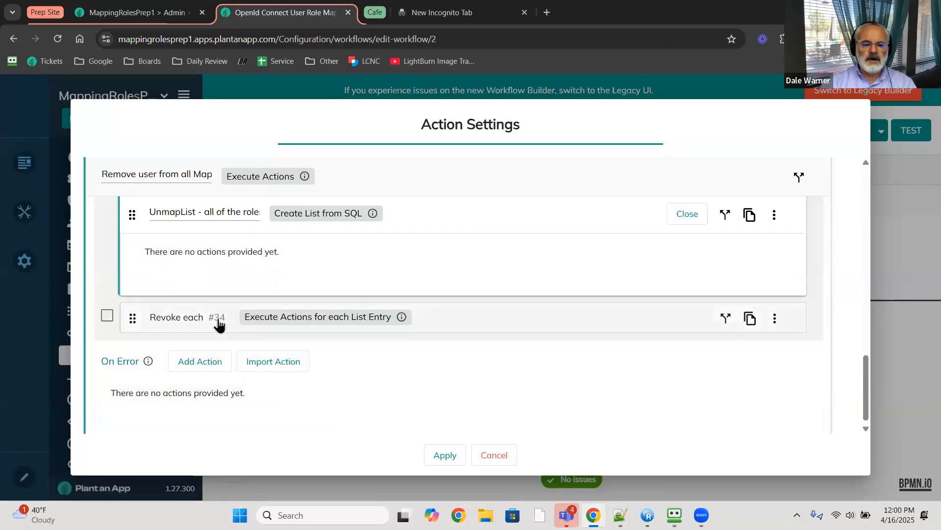
- Expand the Revoke each loop and its Revoke User Role action revoking [UnmapList:RoleToRevoke]
left_click(476, 319)
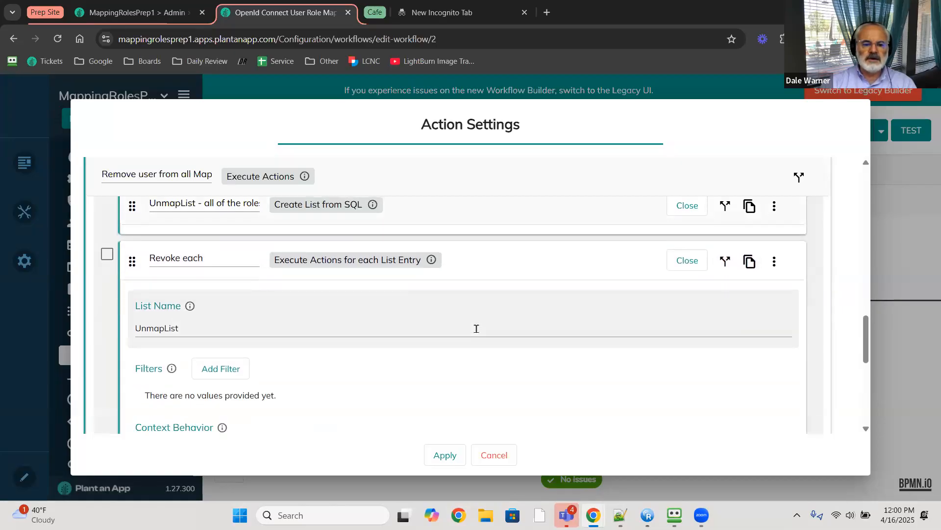
scroll(442, 362, "down", 3)
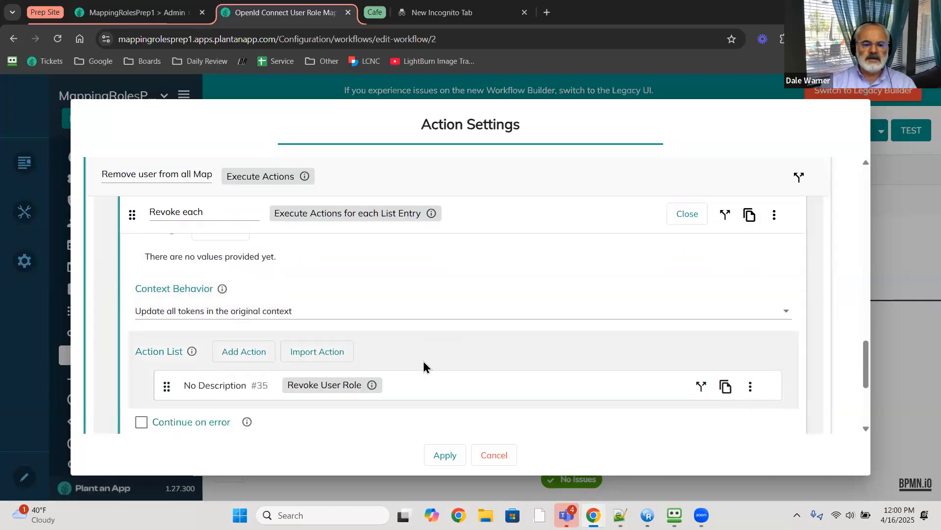
left_click(438, 352)
scroll(414, 371, "down", 2)
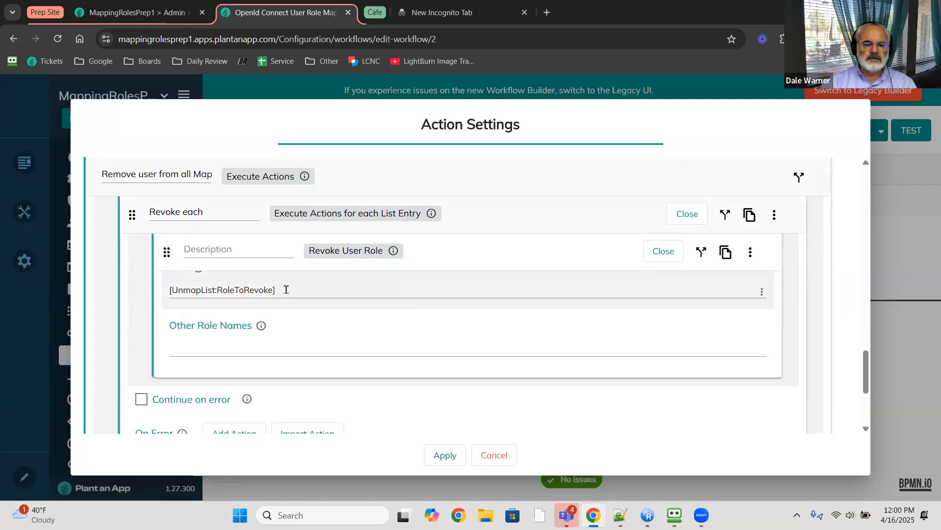
scroll(325, 302, "up", 1)
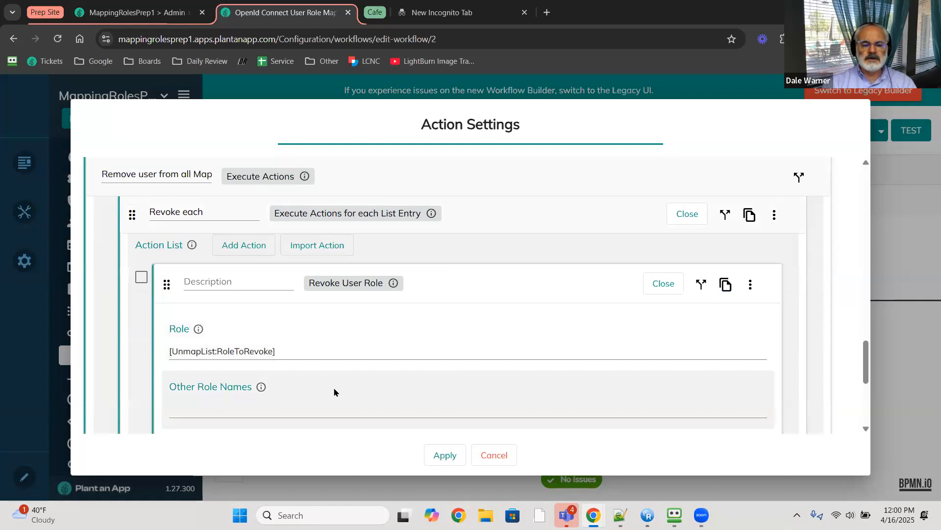
scroll(334, 392, "down", 3)
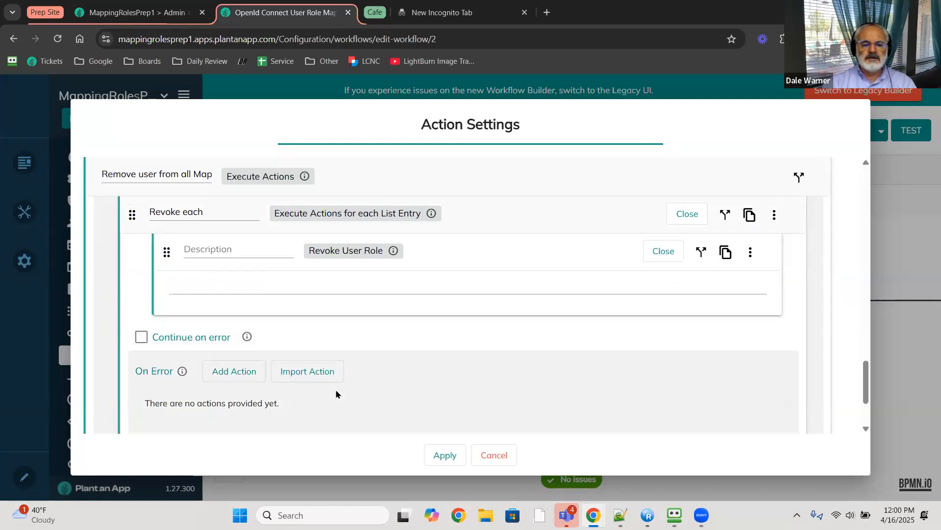
scroll(336, 394, "down", 1)
- Close the Remove user settings and expand GroupList #37 in the Add user to all Claims roles step
left_click(493, 455)
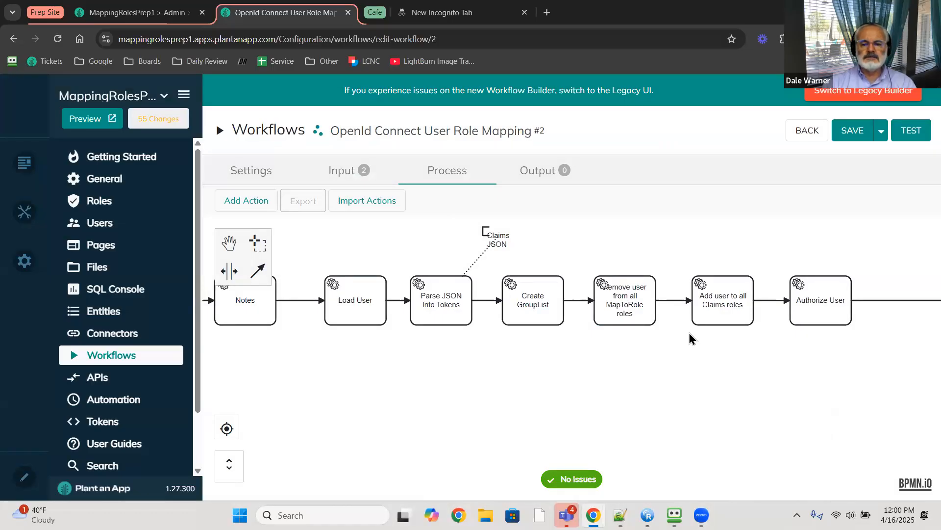
double_click(713, 314)
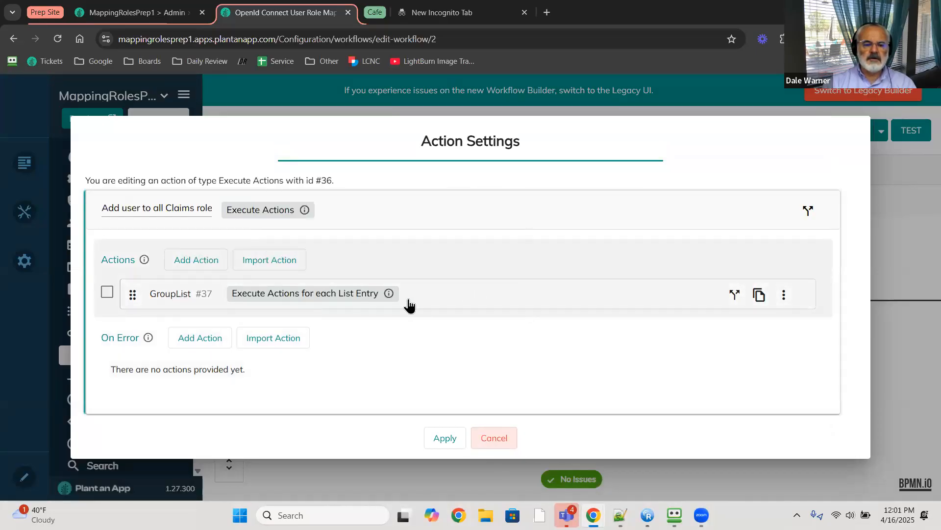
left_click(426, 295)
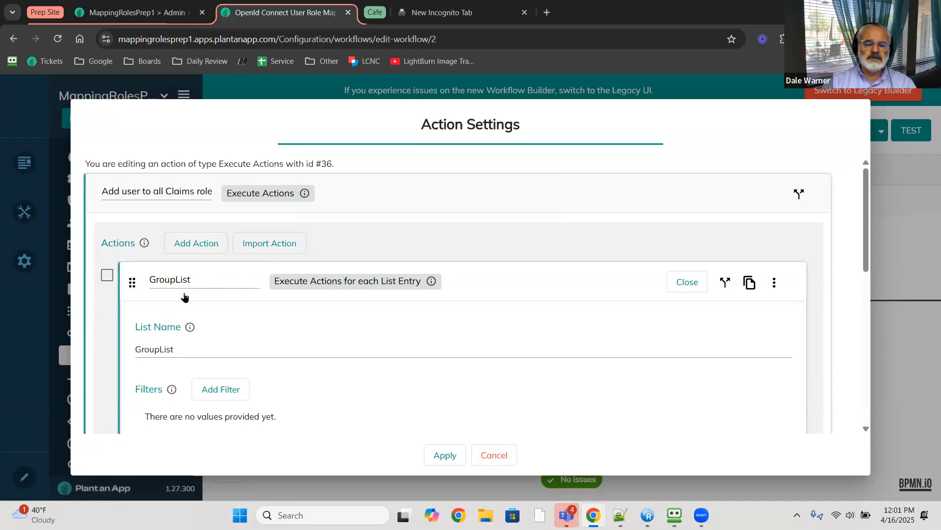
scroll(185, 304, "down", 4)
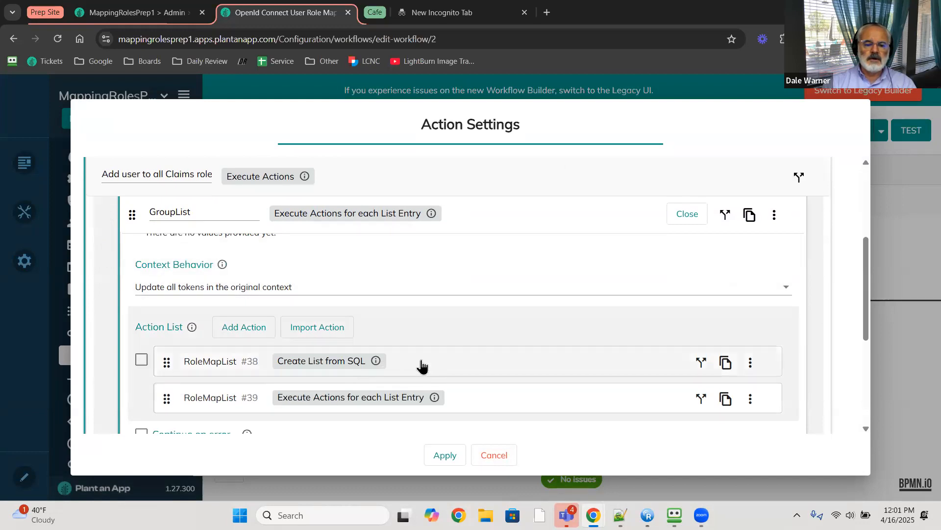
- Expand RoleMapList #38 and view its SQL selecting distinct MapToRole by GroupId full screen
left_click(433, 361)
scroll(427, 364, "down", 1)
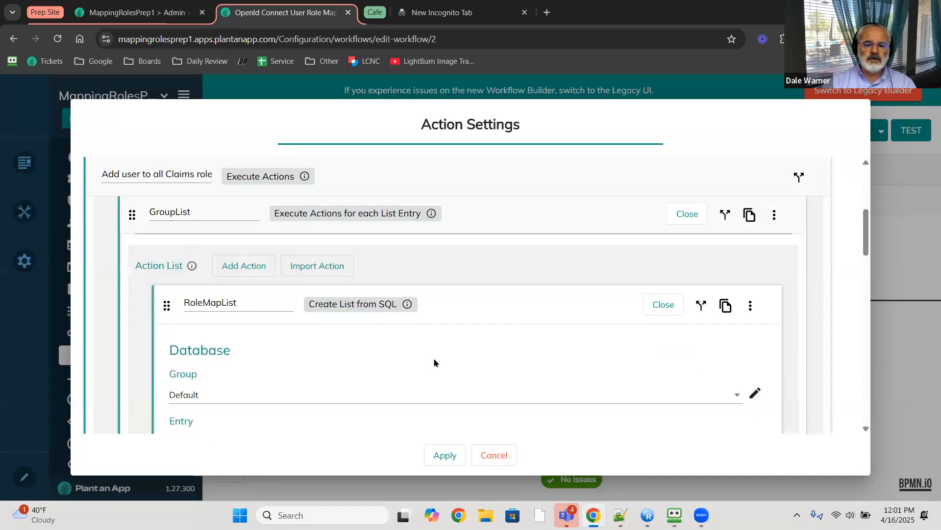
scroll(418, 366, "down", 6)
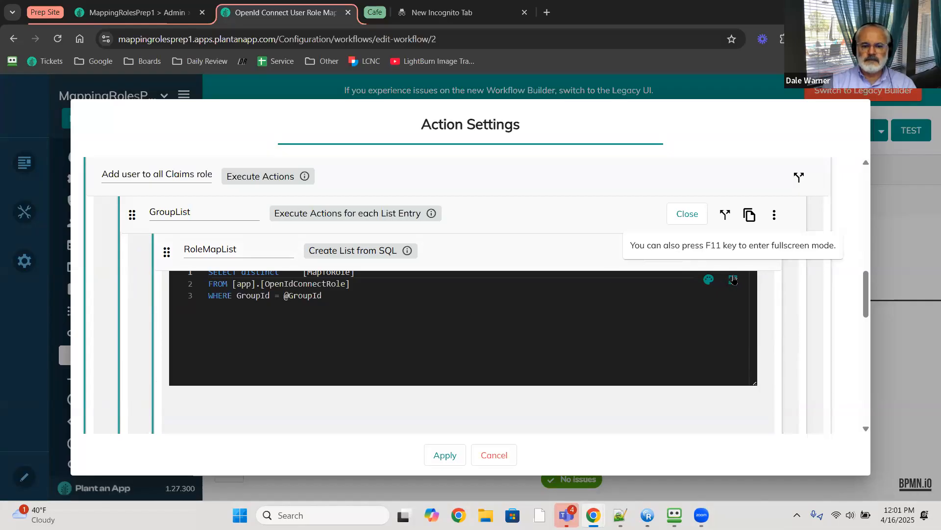
left_click(733, 280)
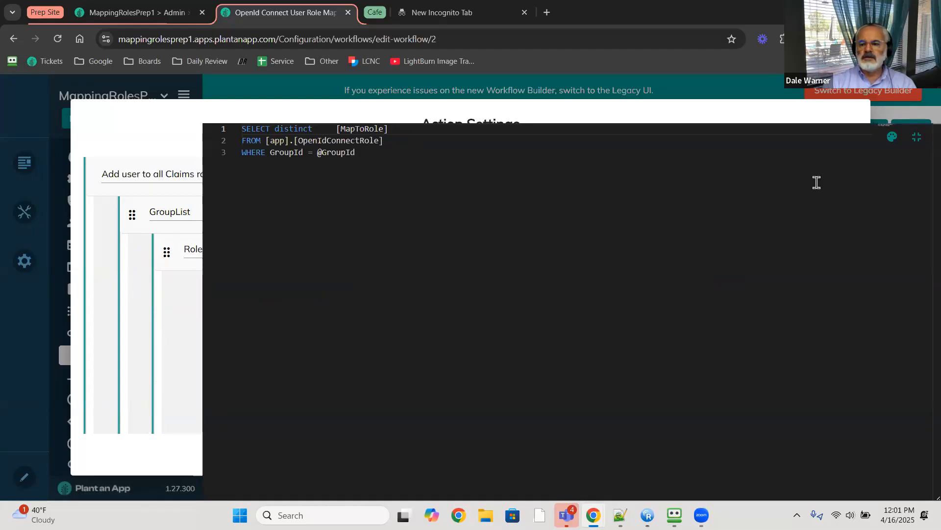
left_click(915, 141)
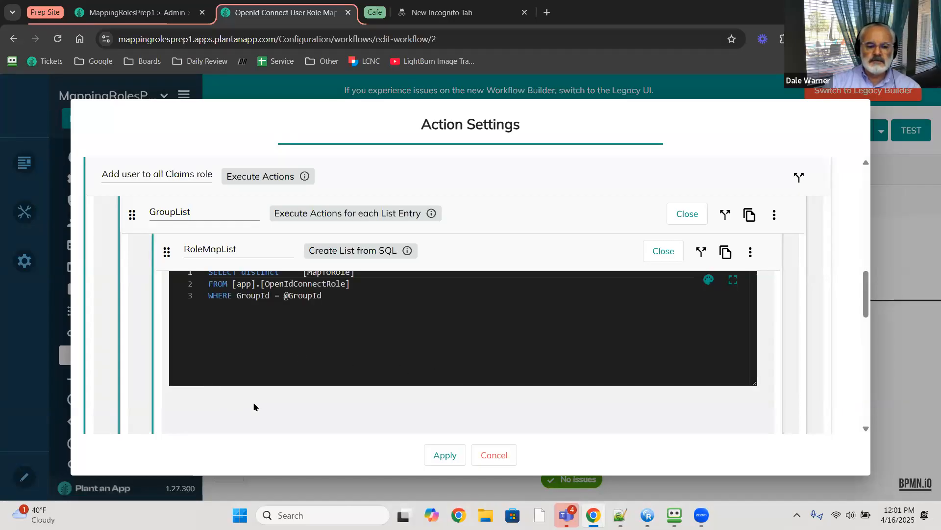
- Expand the nested RoleMapList loop and its Grant User Role action
scroll(254, 406, "down", 5)
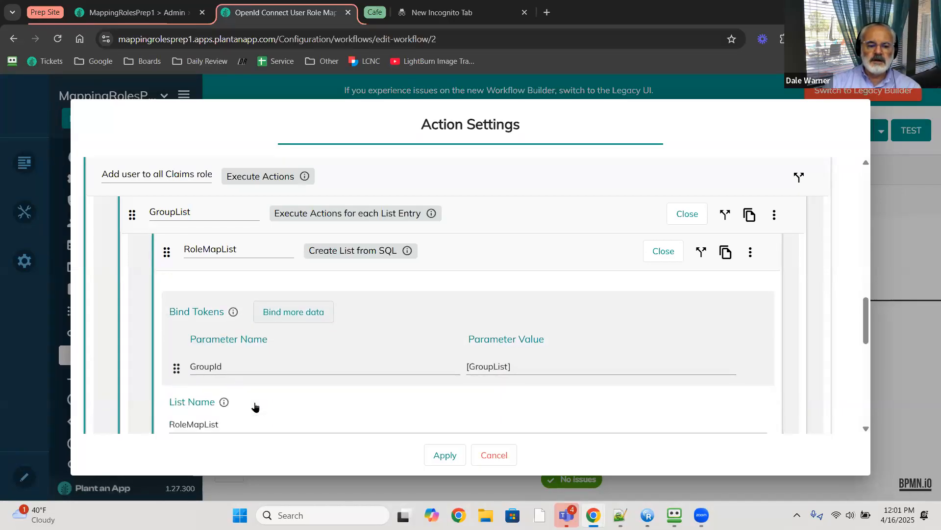
scroll(254, 406, "down", 1)
scroll(256, 405, "up", 1)
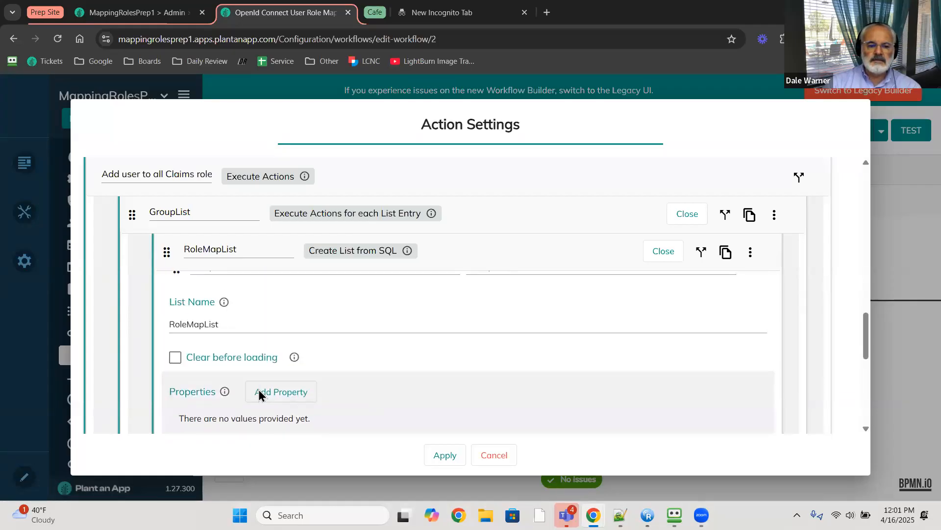
scroll(254, 380, "down", 4)
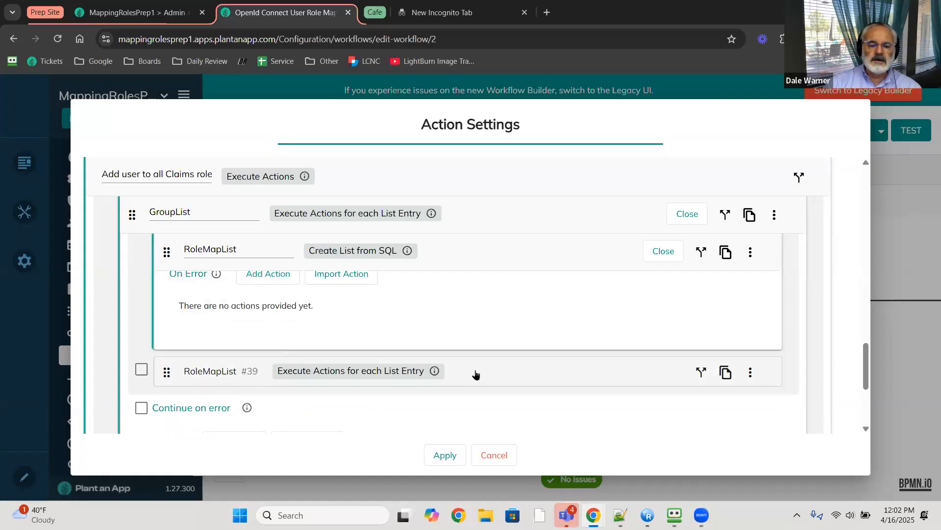
left_click(476, 375)
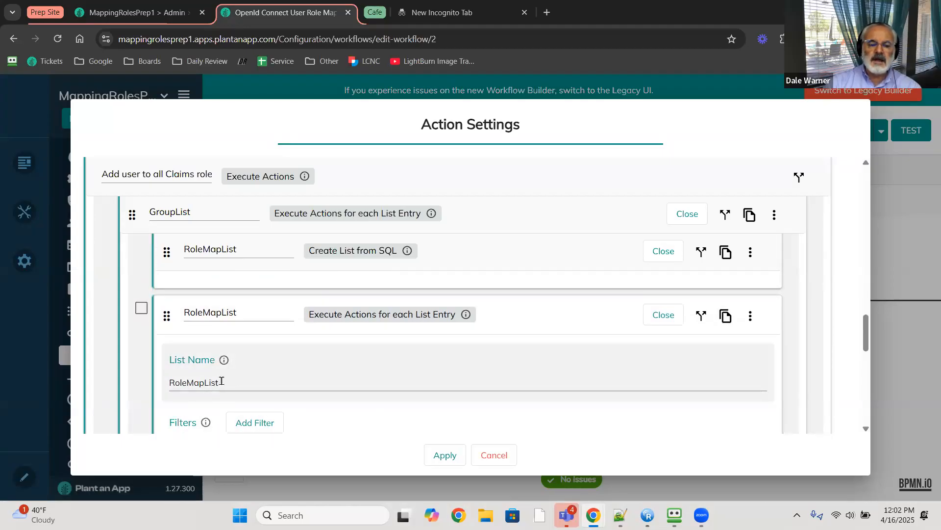
scroll(225, 392, "down", 5)
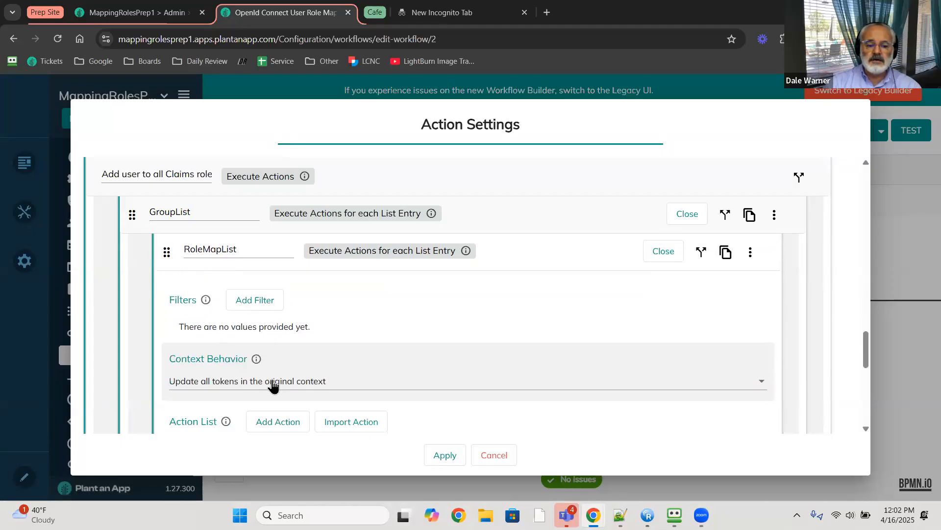
left_click(448, 336)
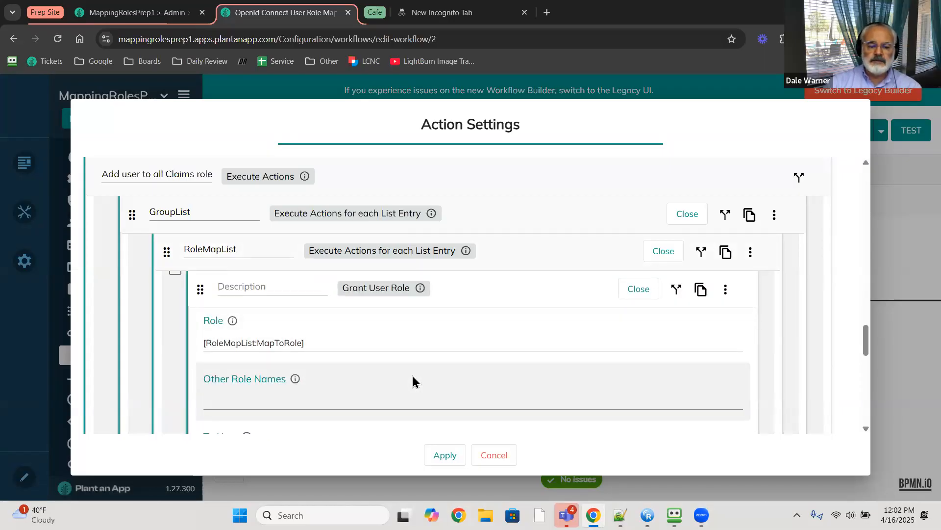
- Check Grant User Role's Role [RoleMapList:MapToRole], To User [inUser] and Role Validity, then cancel
scroll(414, 381, "down", 3)
scroll(413, 381, "down", 1)
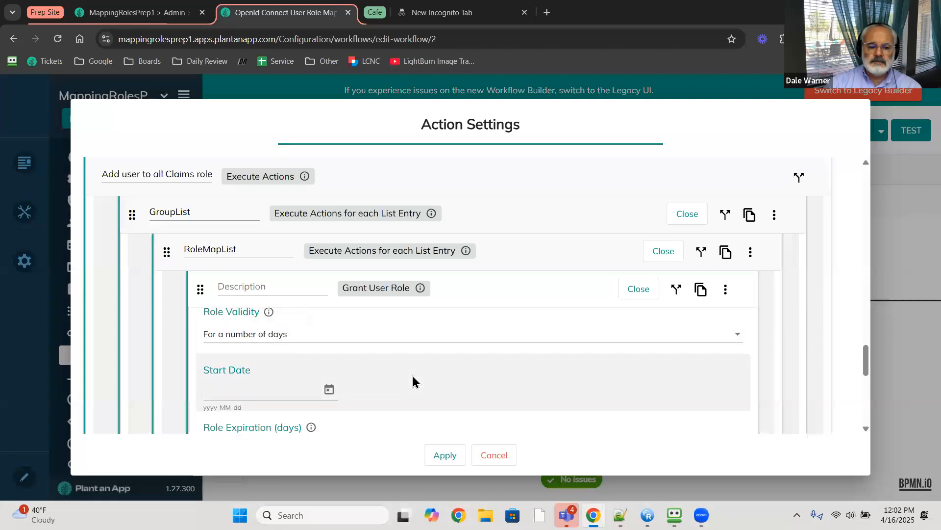
scroll(413, 381, "up", 5)
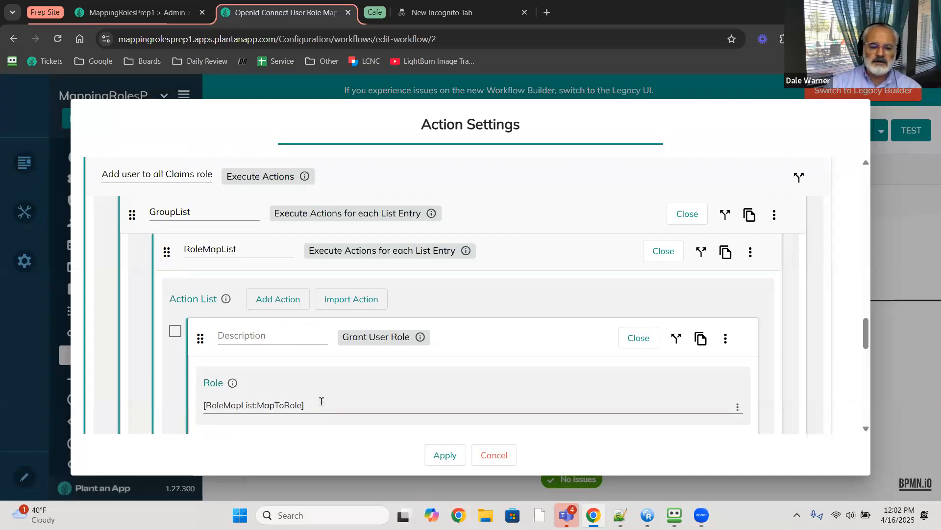
scroll(321, 401, "down", 3)
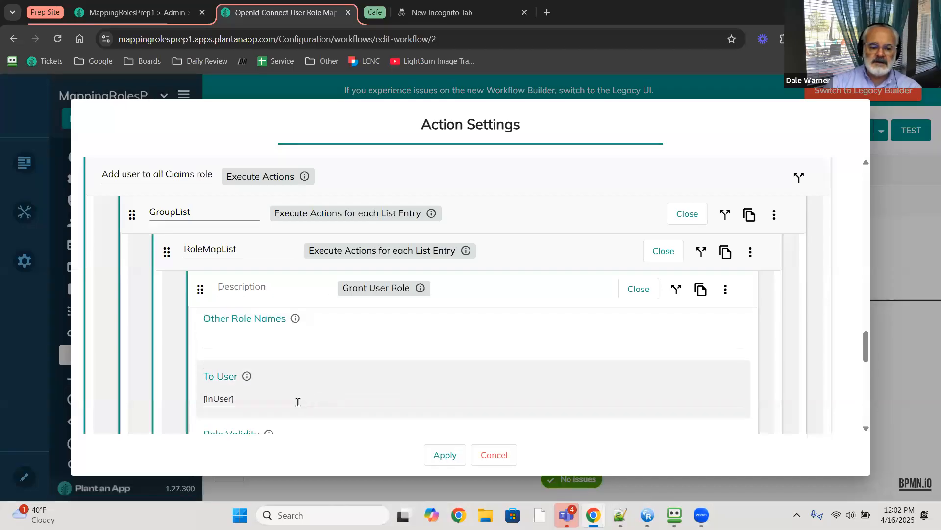
left_click(247, 399)
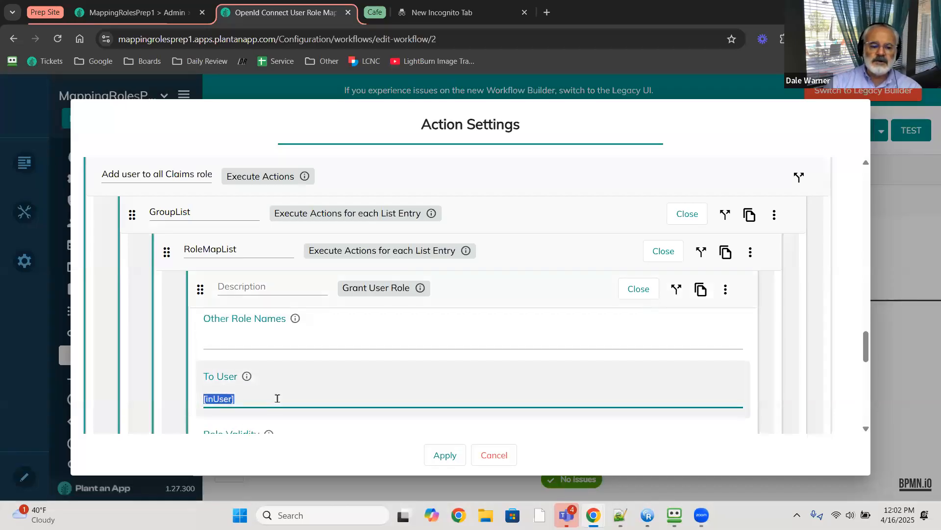
scroll(277, 398, "down", 1)
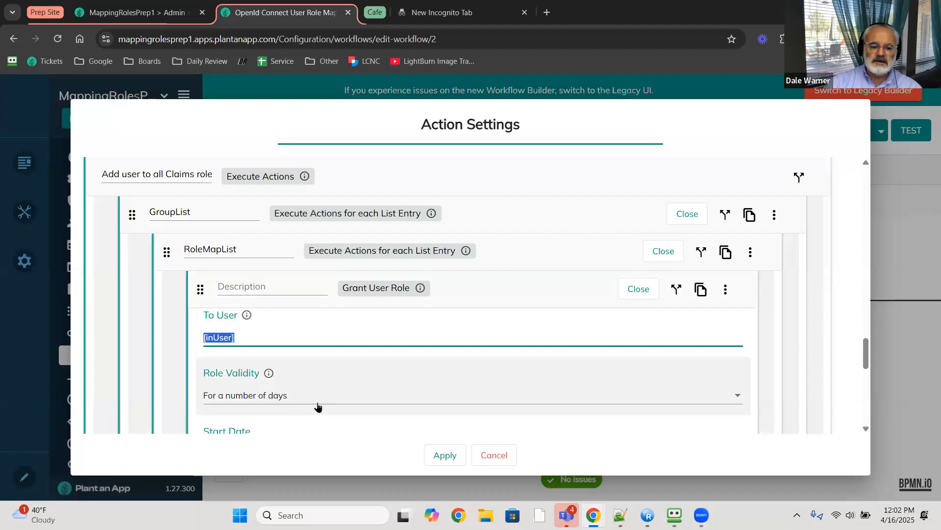
scroll(316, 403, "down", 2)
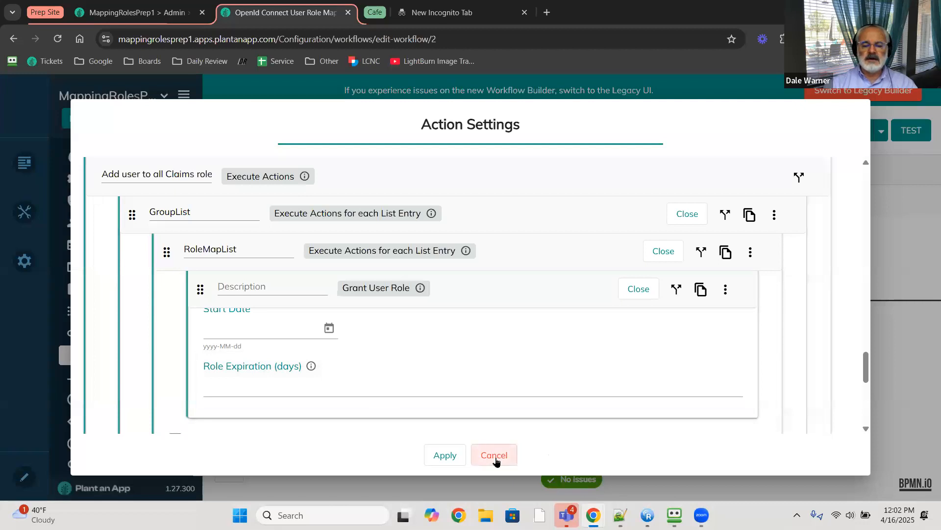
left_click(495, 456)
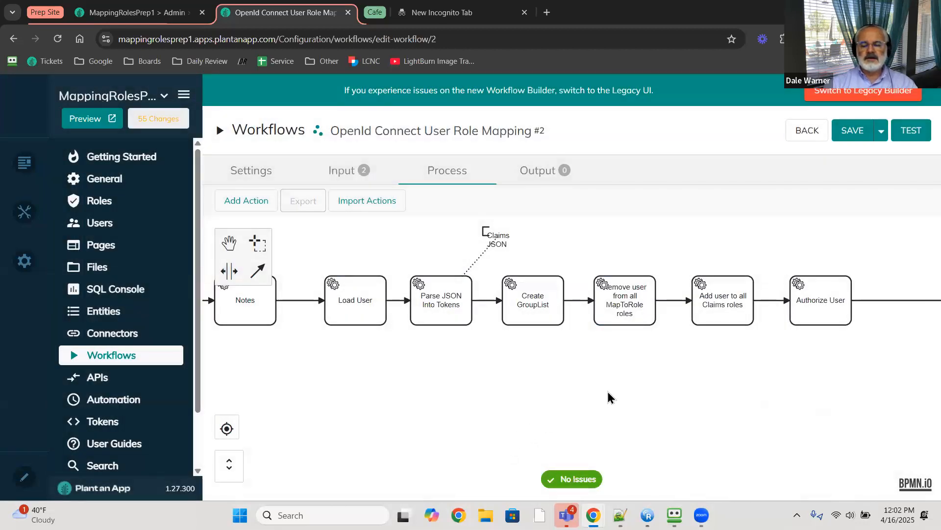
- Pan the workflow to its Start node, then show slide 24, Role Mapping - Directory Groups to Site Roles
left_click_drag(633, 402, 698, 402)
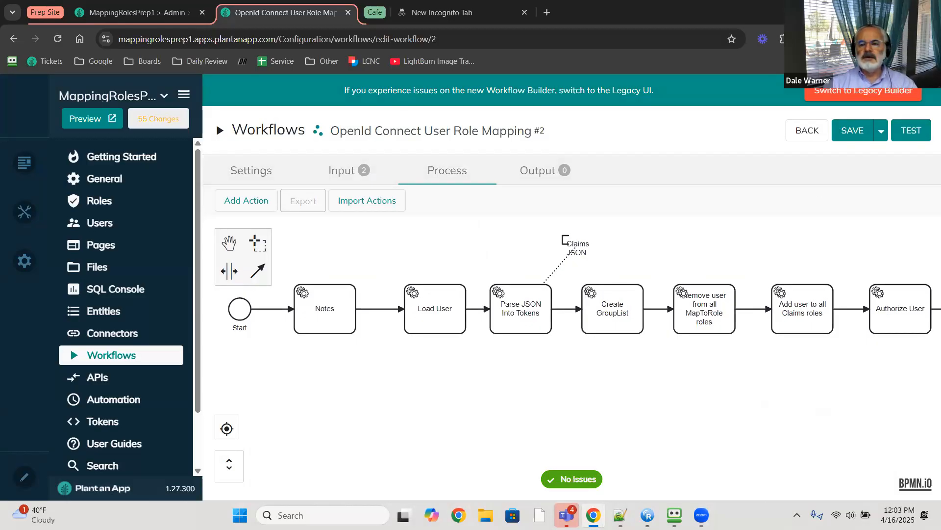
key("alt+Tab")
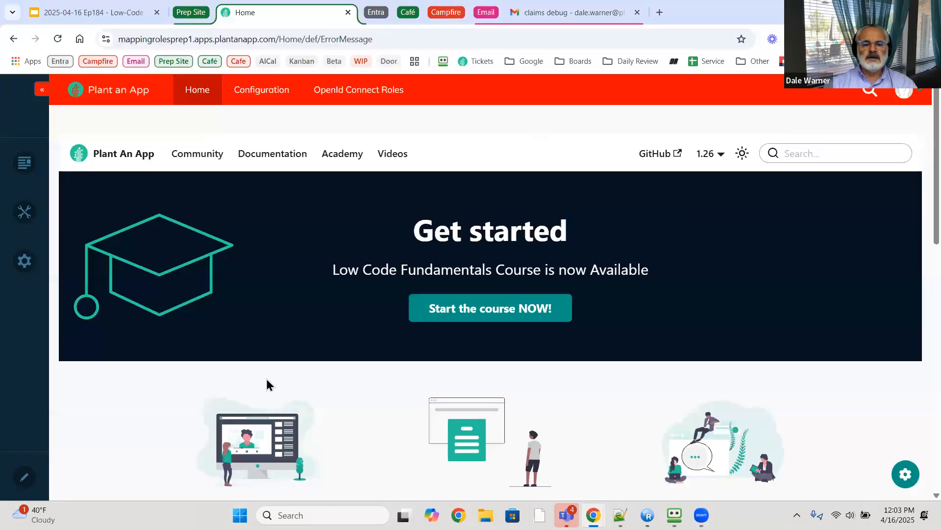
left_click(80, 14)
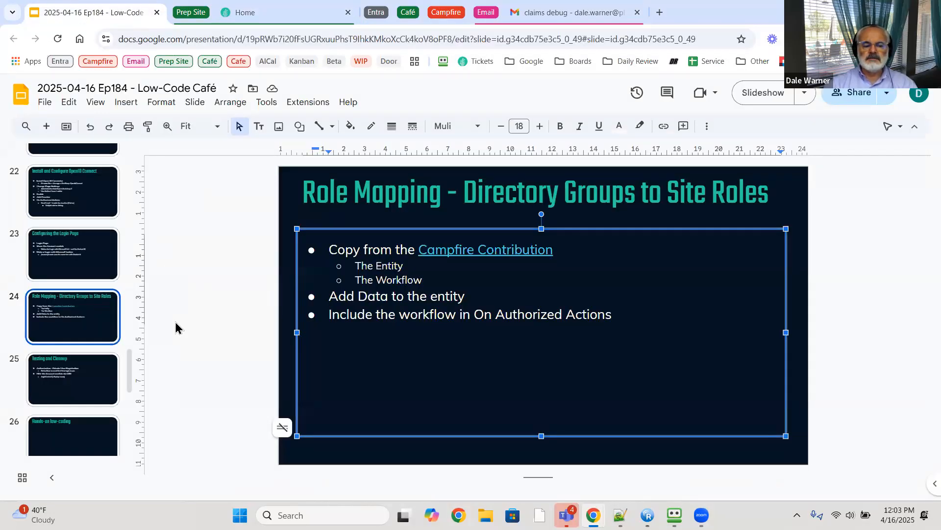
- Advance the deck to slide 25, Testing and Cleanup, then bring up the MappingRolesPrep1 Home page
left_click(92, 377)
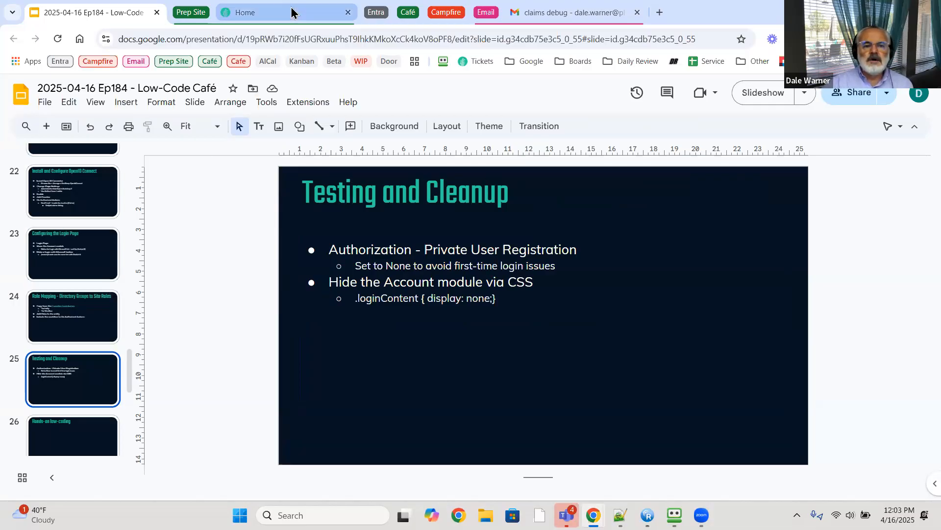
mouse_move(292, 12)
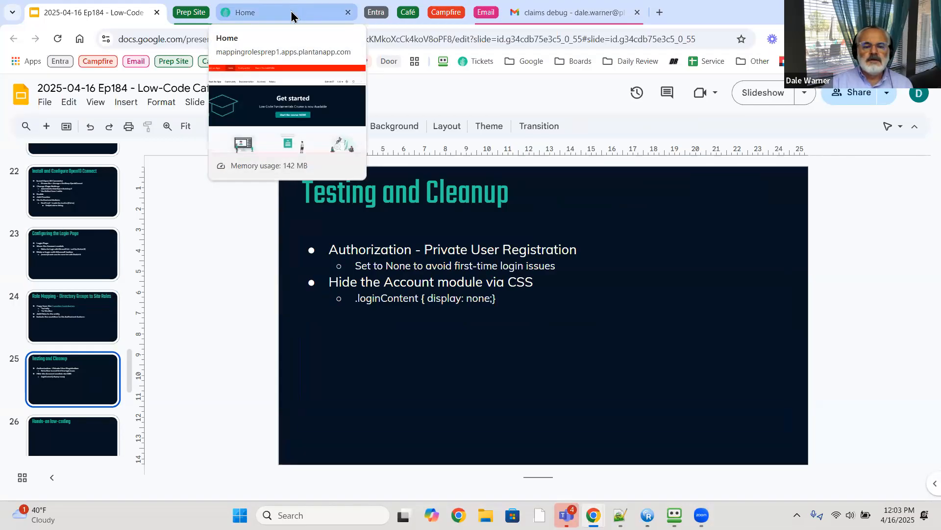
left_click(292, 16)
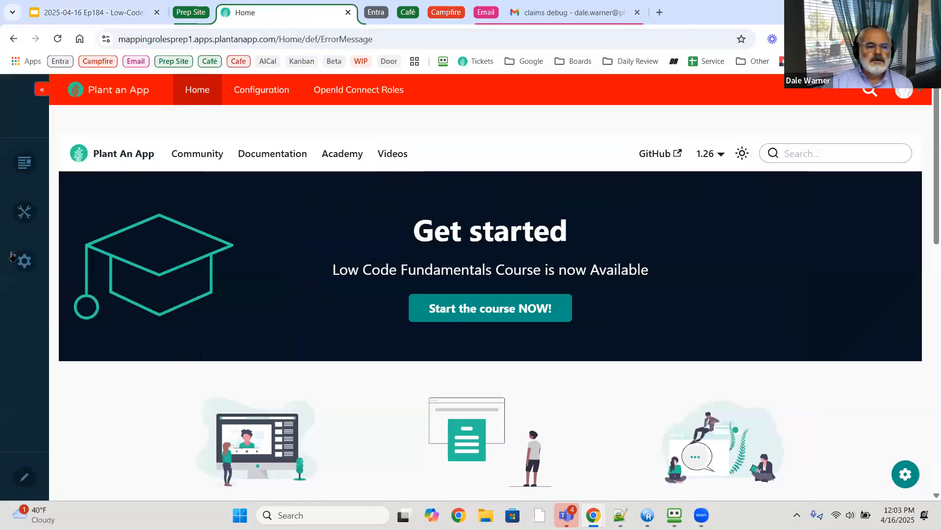
- Check Security > Member Accounts > Registration Settings, where User Registration is None
mouse_move(24, 261)
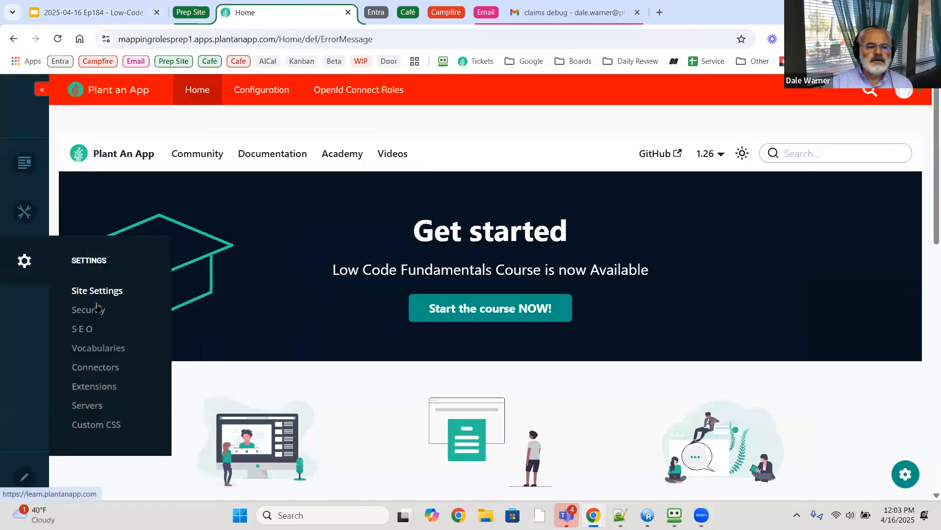
left_click(166, 307)
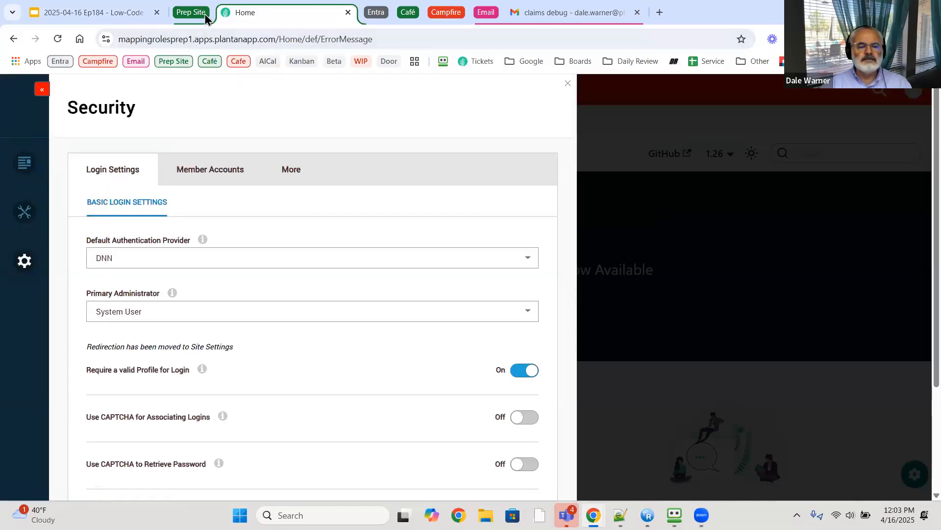
key("alt+Tab")
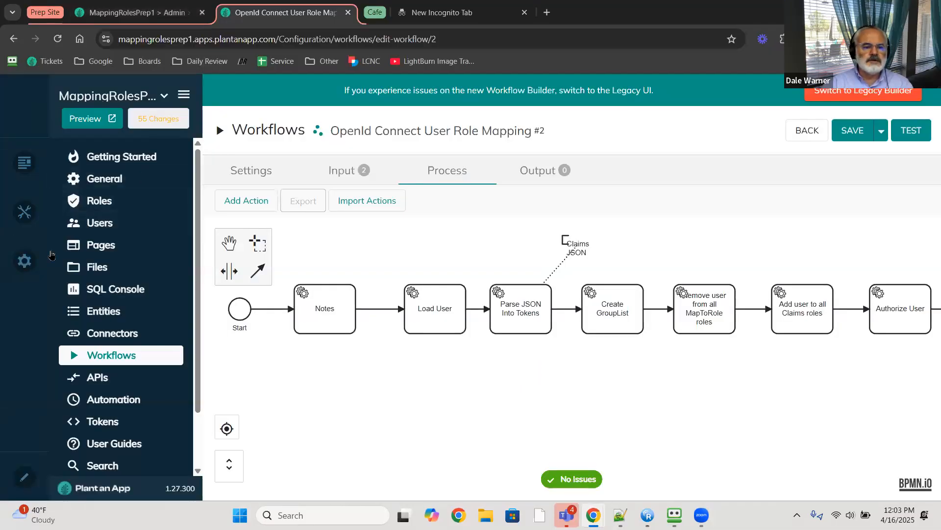
mouse_move(25, 260)
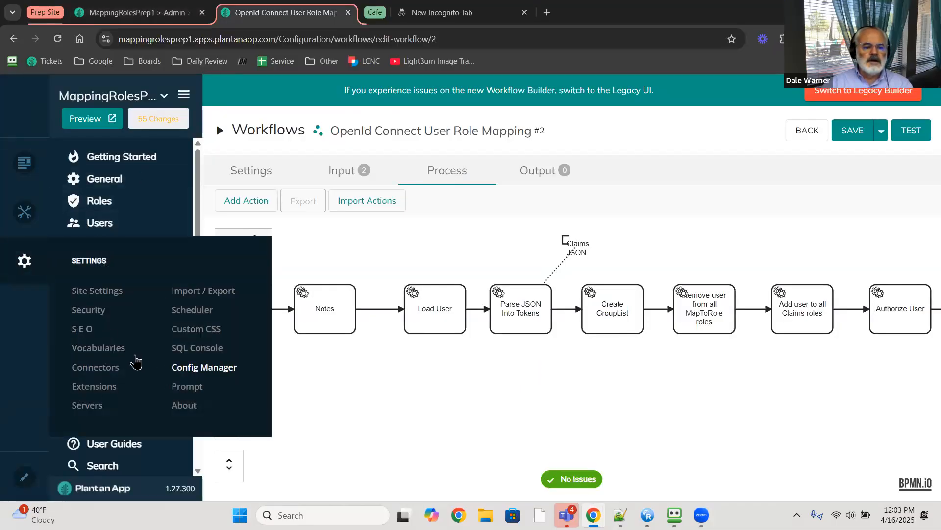
left_click(98, 310)
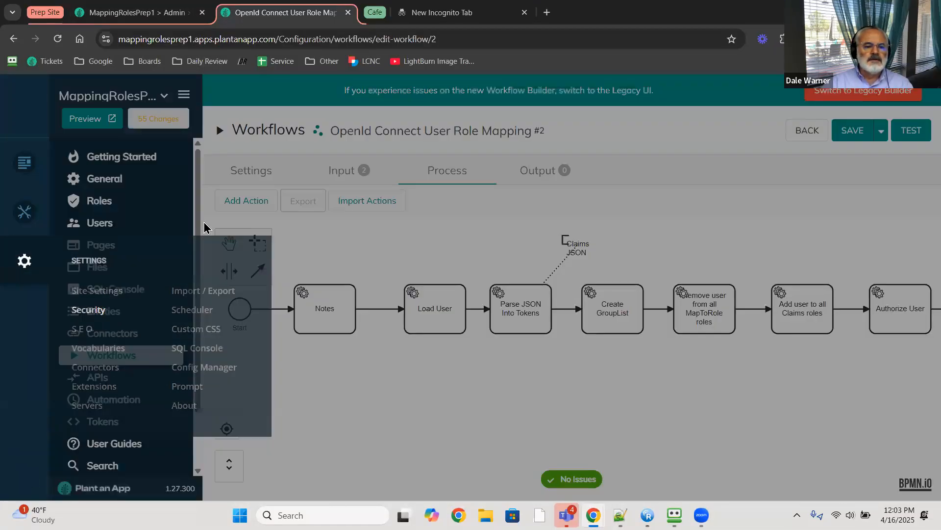
left_click(201, 170)
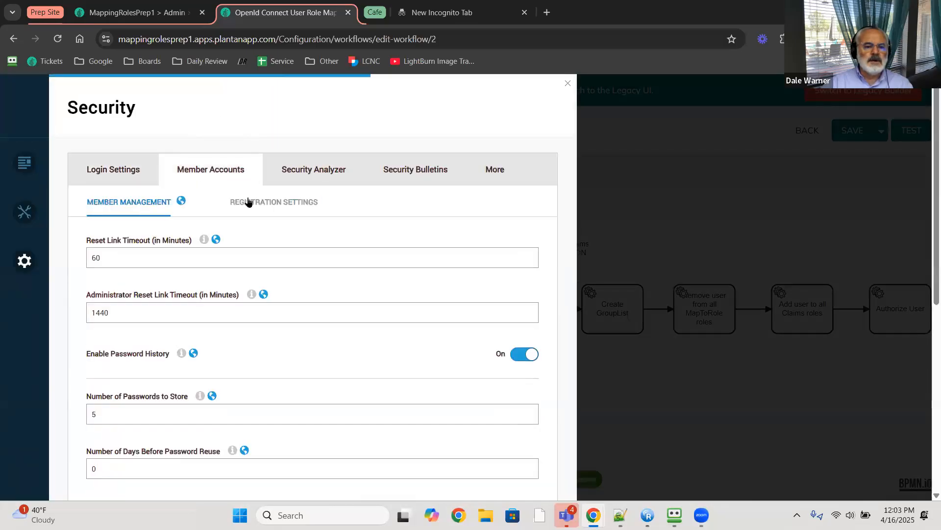
left_click(248, 202)
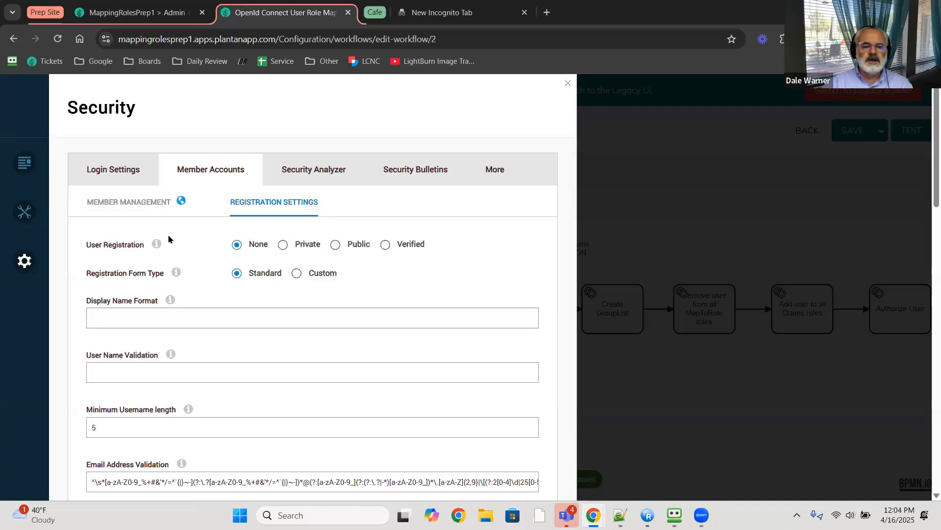
mouse_move(158, 245)
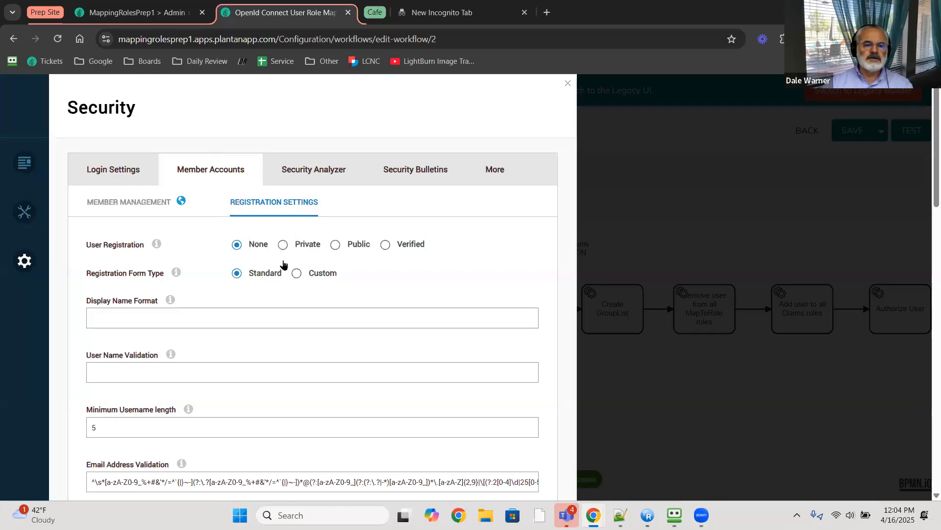
- Return to the Testing and Cleanup slide in Google Slides
key("alt+Tab")
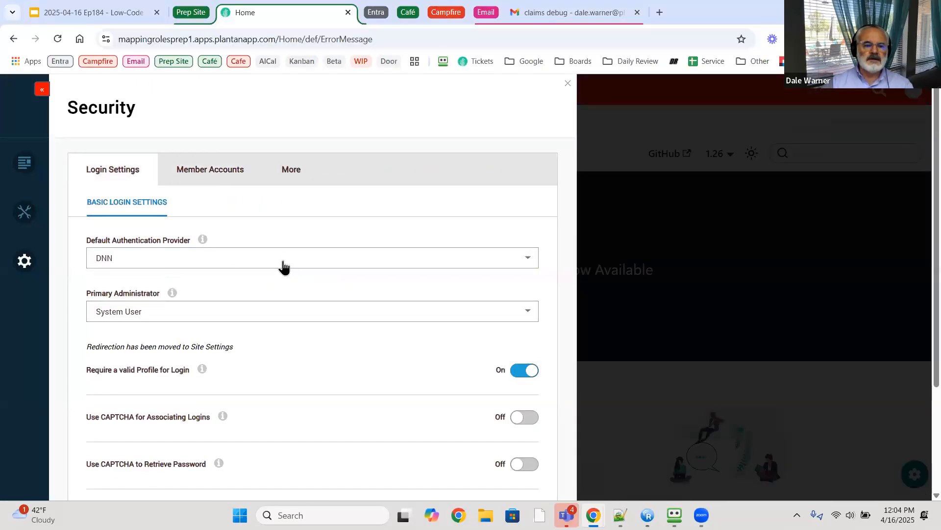
key("alt+Tab")
key("alt+Tab")
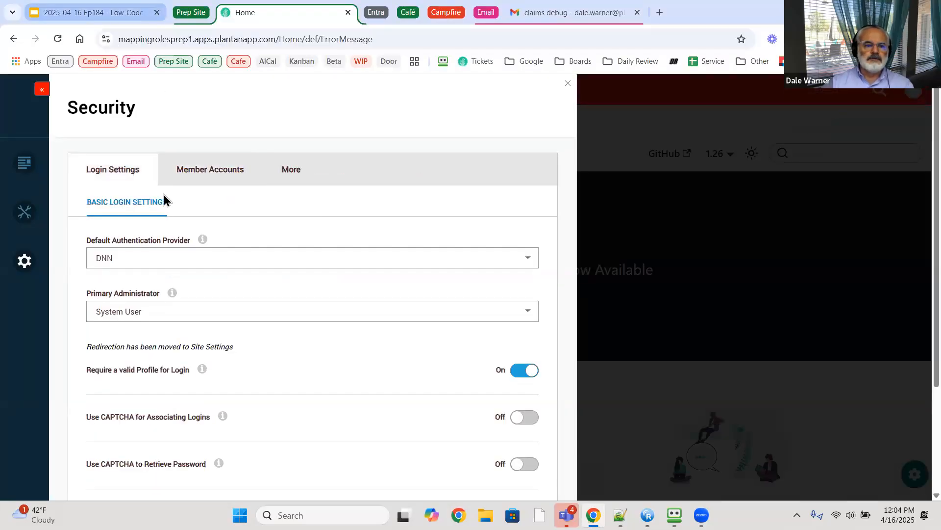
key("ctrl+shift+Tab")
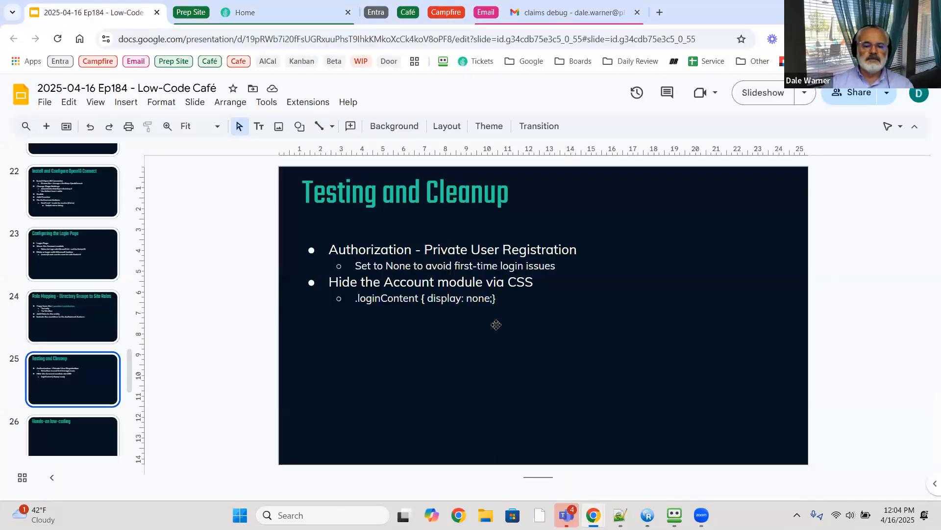